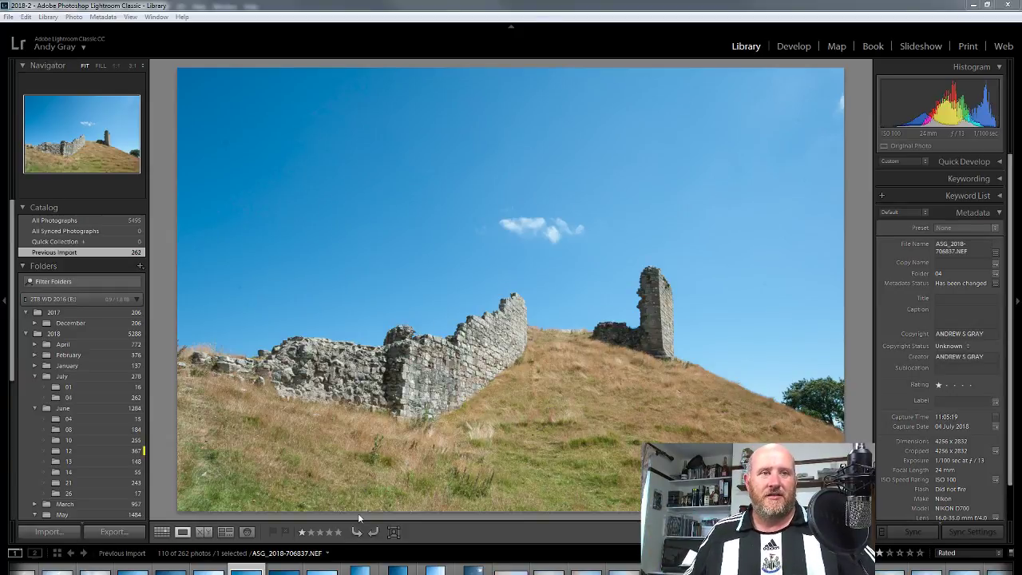
# - Show the previous import as a thumbnail grid and examine its rated castle photos from beginning to end
pyautogui.press('Right')
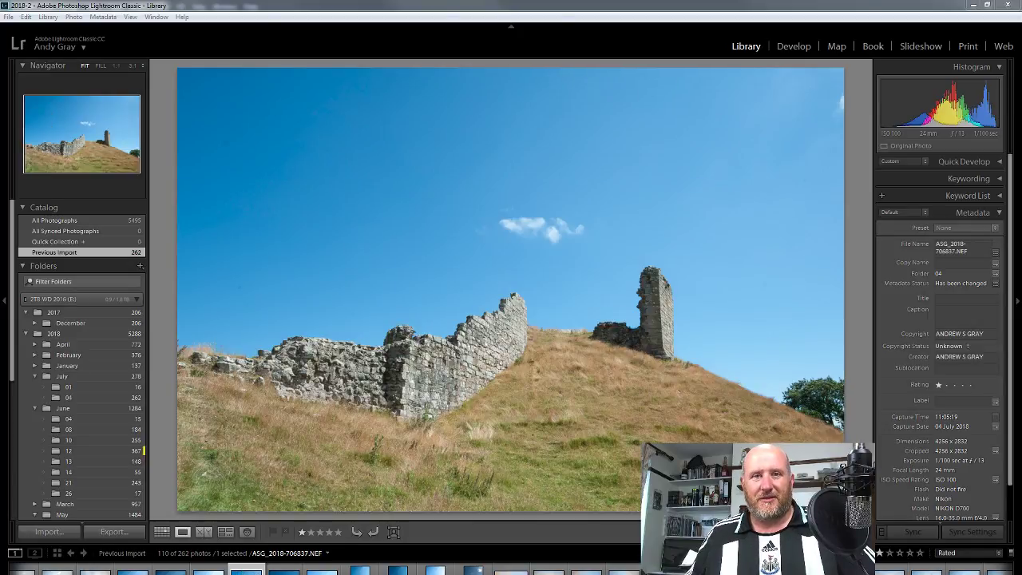
pyautogui.scroll(2, 320, 568)
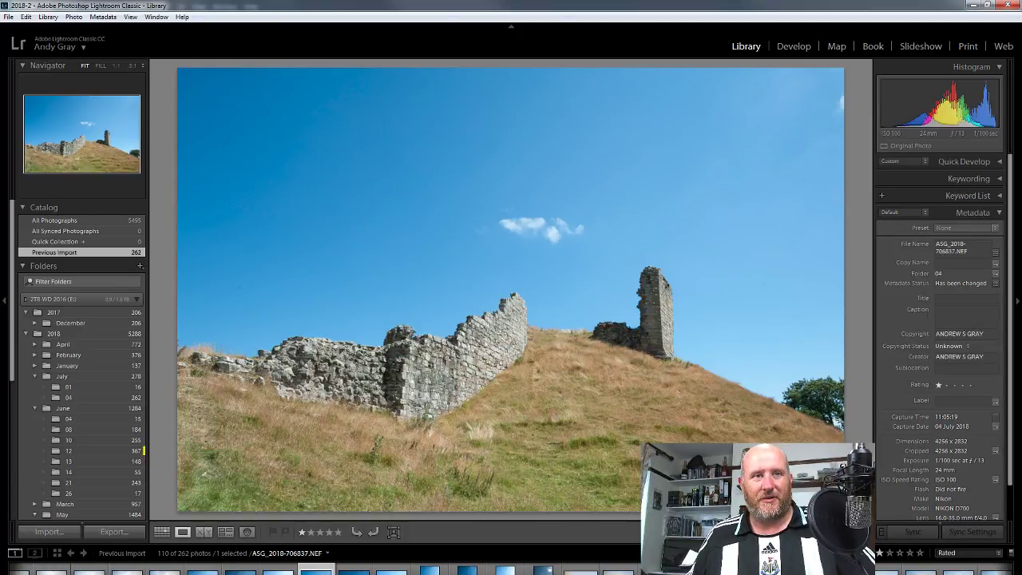
pyautogui.scroll(2, 319, 569)
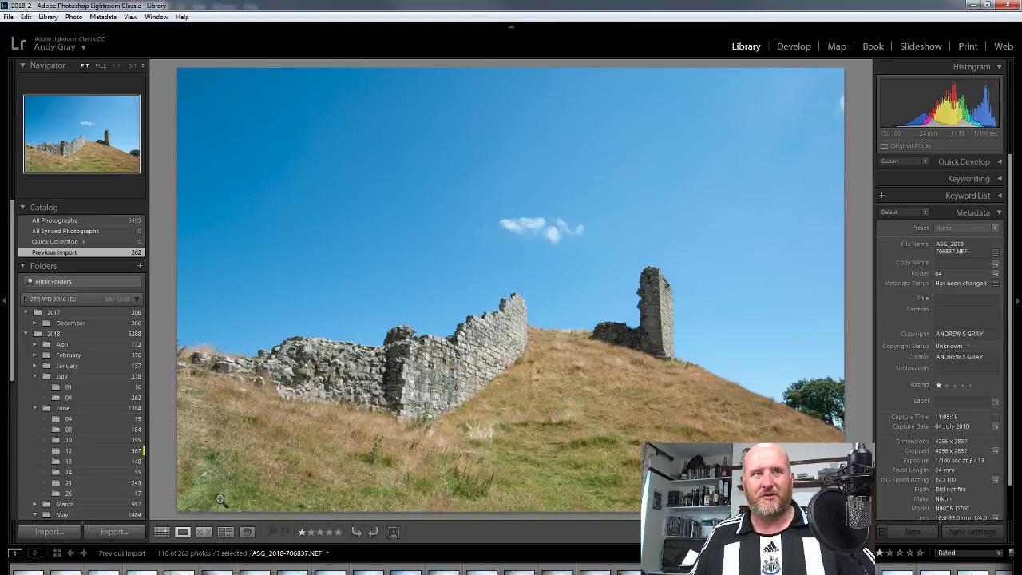
pyautogui.click(162, 531)
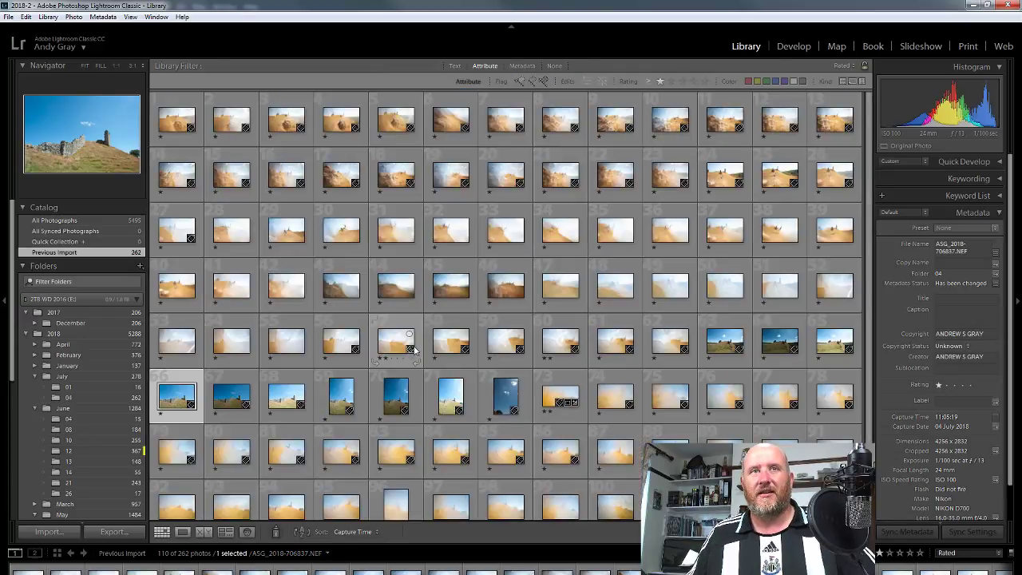
pyautogui.scroll(-2, 622, 272)
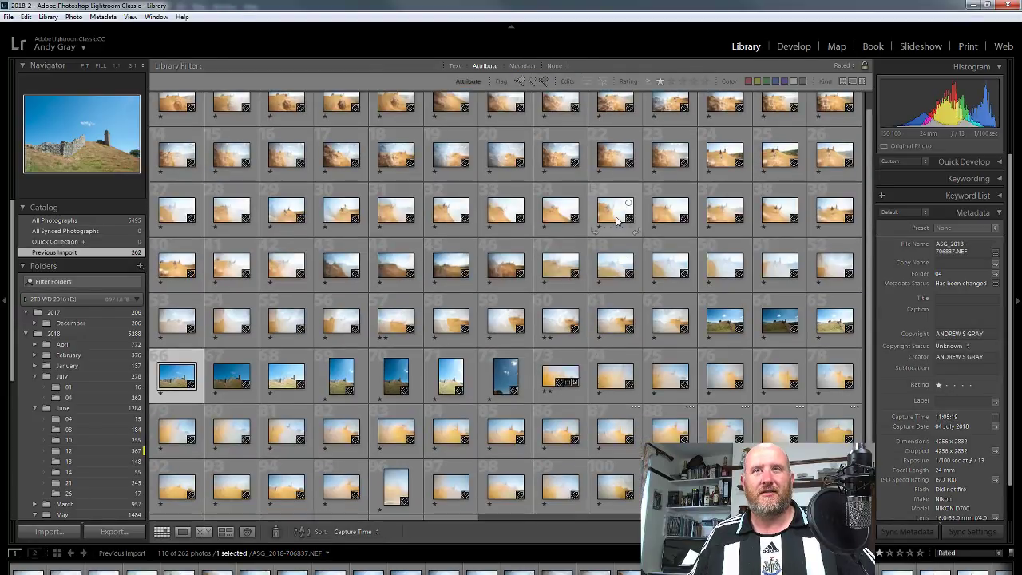
pyautogui.scroll(2, 589, 379)
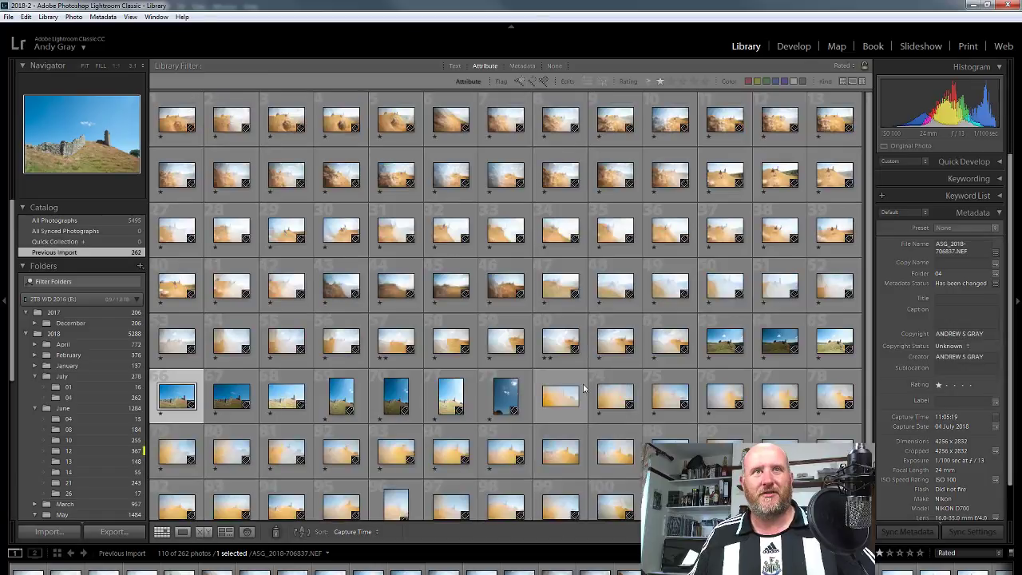
pyautogui.scroll(-1, 603, 364)
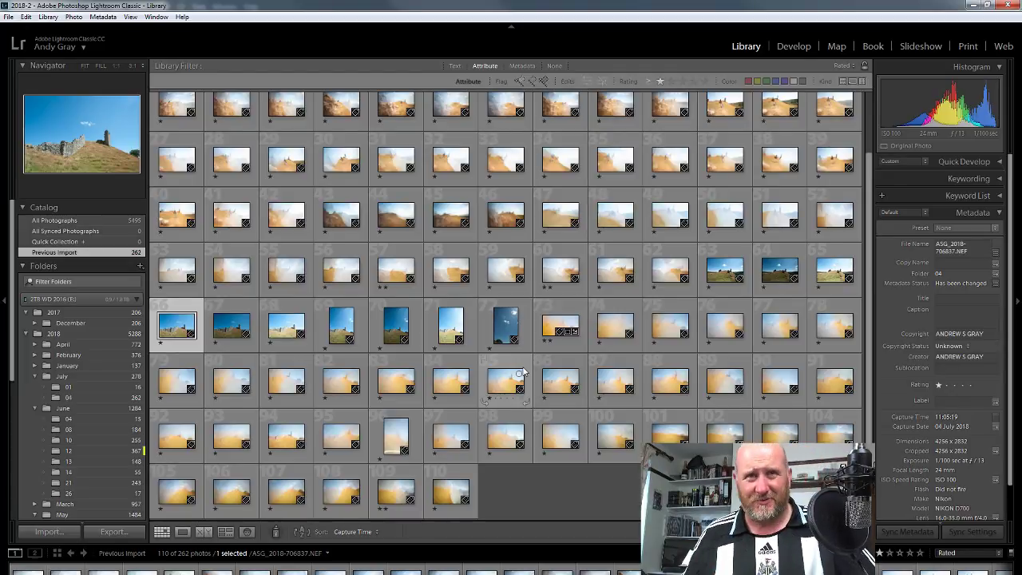
pyautogui.click(613, 478)
pyautogui.scroll(2, 612, 483)
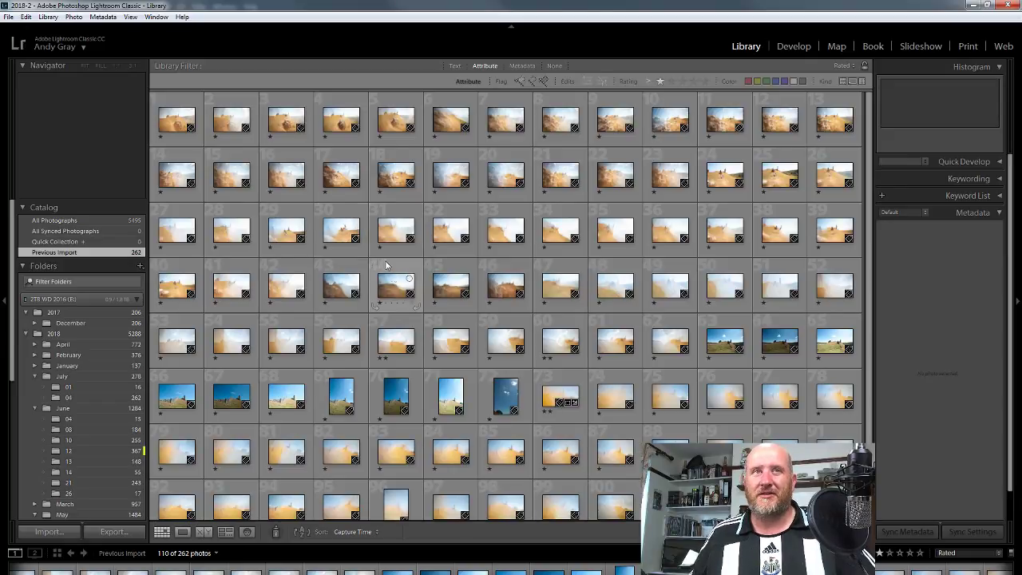
pyautogui.scroll(-2, 584, 324)
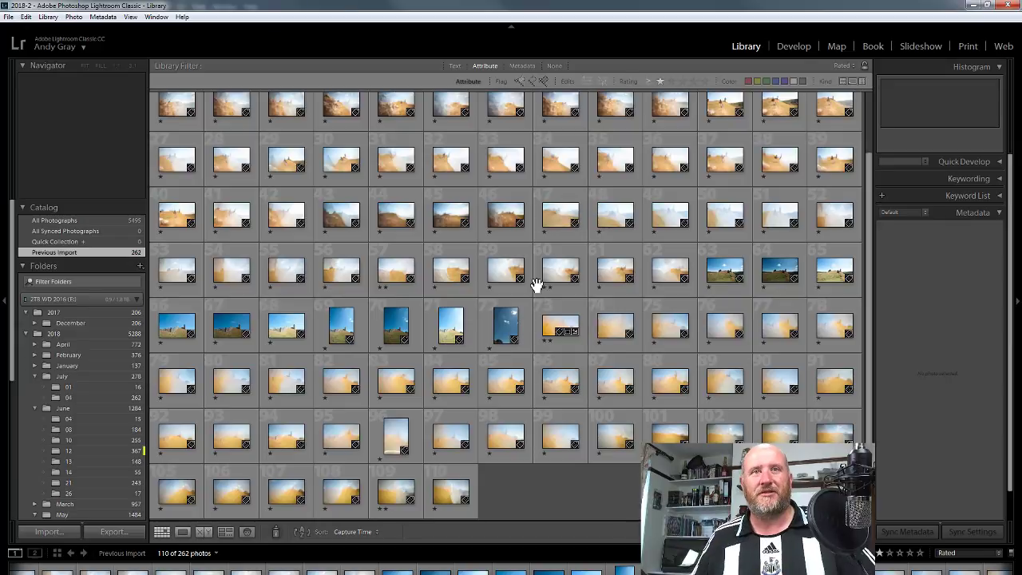
# - Open the two-star blurred castle photo ASG_2018-706852.NEF in full view and create a virtual copy of it
pyautogui.click(559, 323)
pyautogui.doubleClick(558, 322)
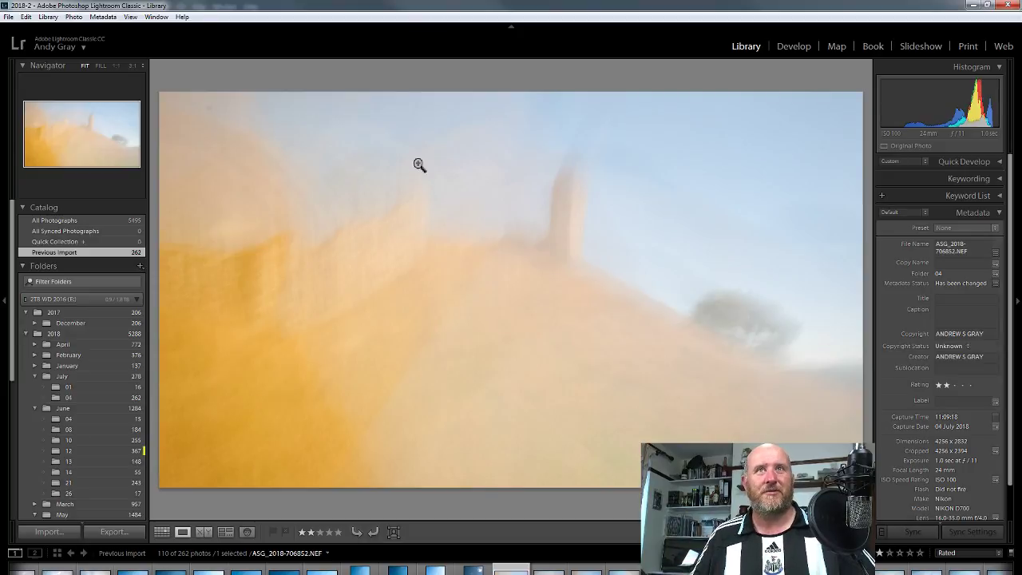
pyautogui.rightClick(523, 294)
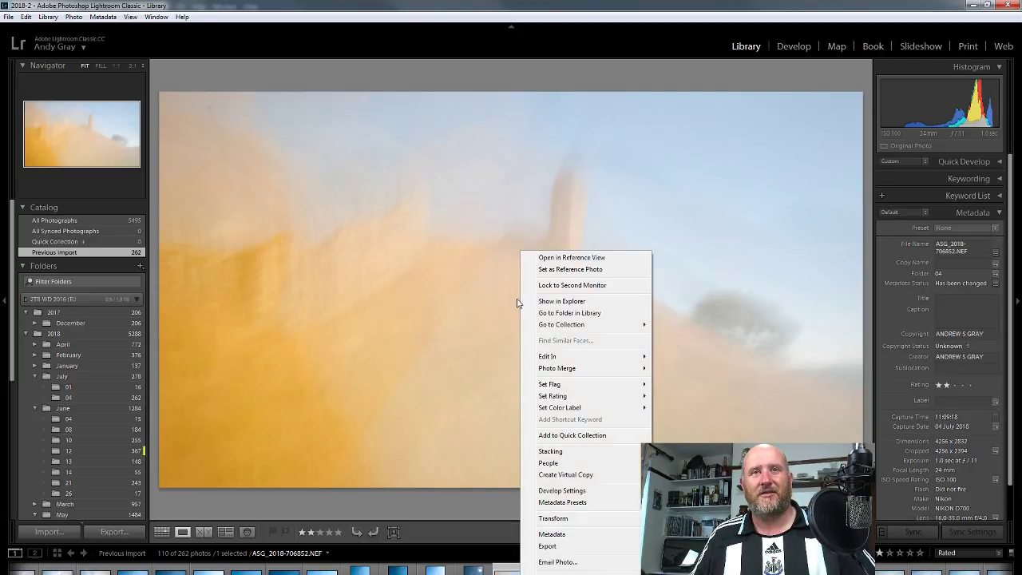
pyautogui.click(584, 475)
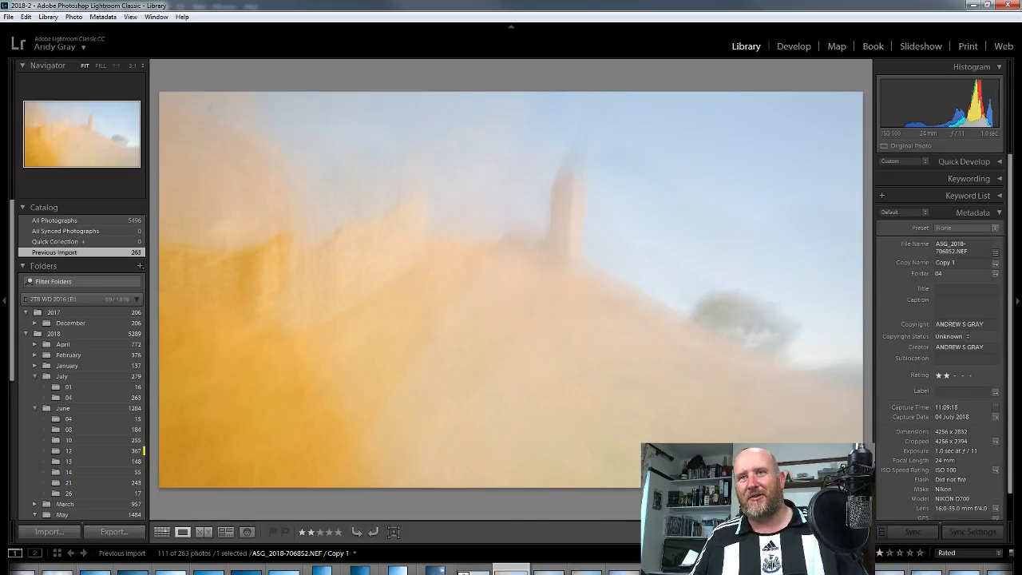
# - Reset all develop adjustments on the virtual copy of ASG_2018-706852.NEF and return to the Library
pyautogui.click(791, 46)
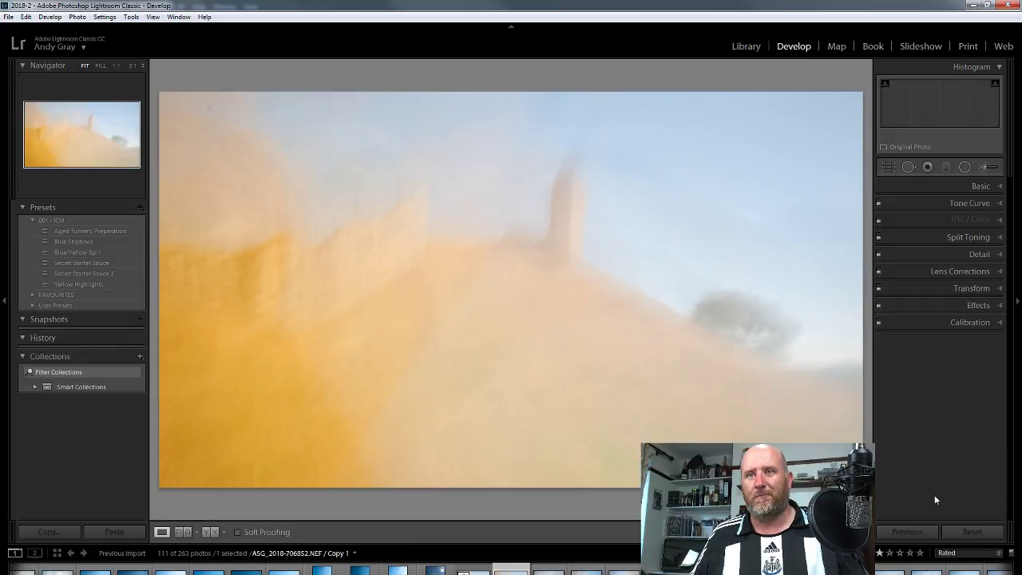
pyautogui.click(972, 532)
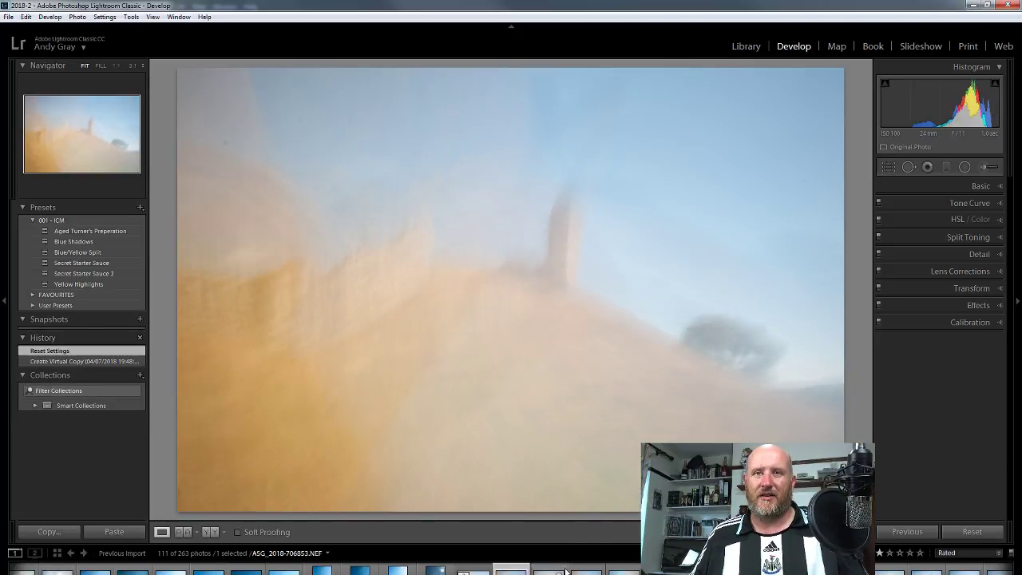
pyautogui.click(756, 51)
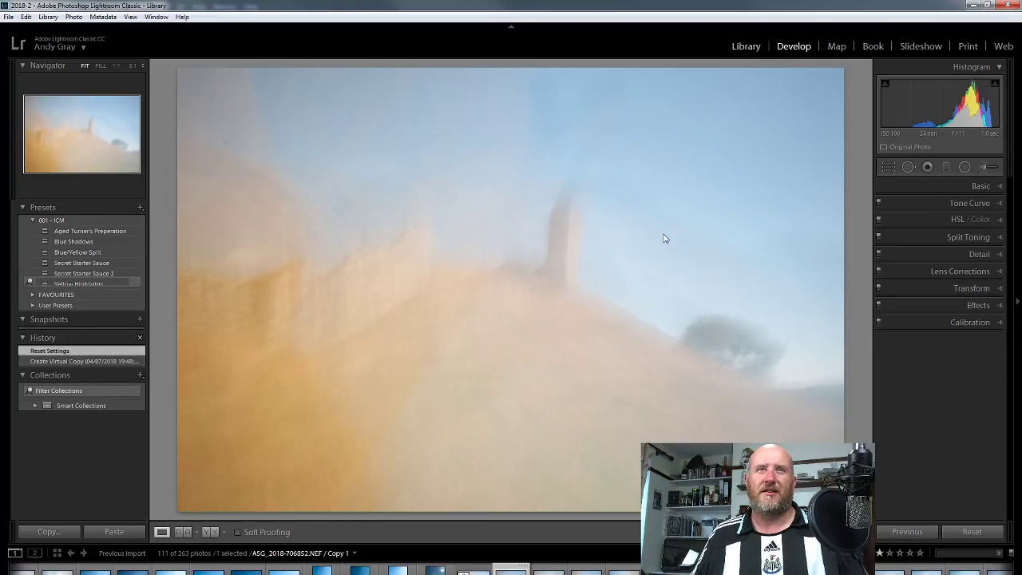
# - Examine the blurred castle shots following the virtual copy one by one, up to ASG_2018-706877.NEF
pyautogui.press('Right')
pyautogui.press('Right')
pyautogui.press('Right')
pyautogui.press('Right')
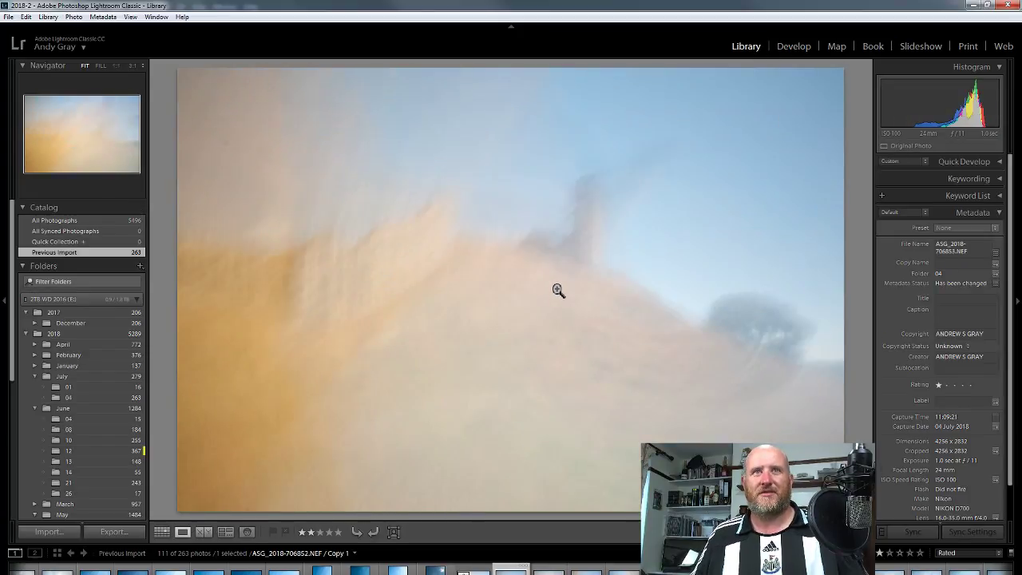
pyautogui.press('Right')
pyautogui.press('Right')
pyautogui.press('Right')
pyautogui.press('Right')
pyautogui.press('Right')
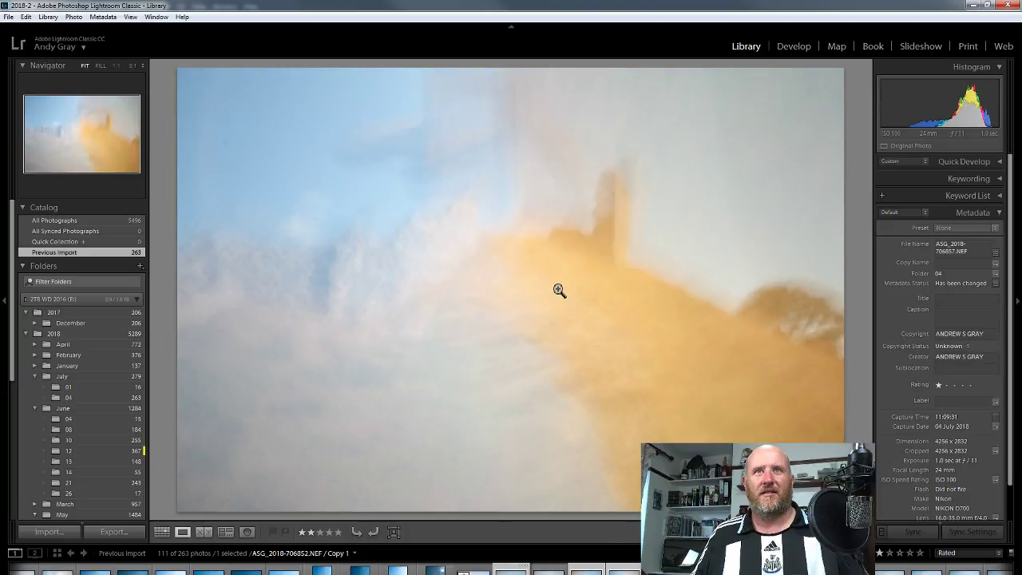
pyautogui.press('Right')
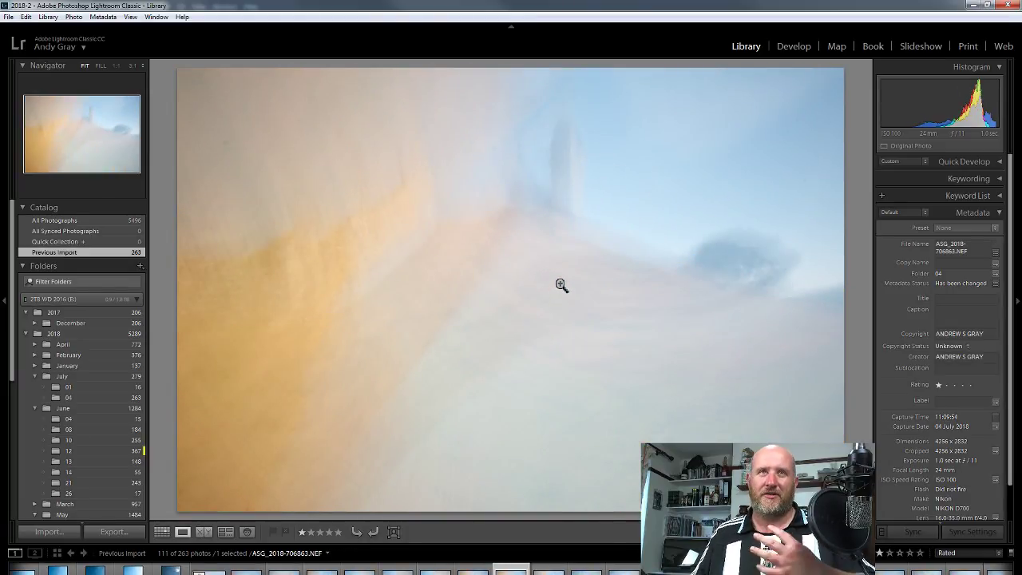
pyautogui.press('Right')
pyautogui.press('Right')
pyautogui.press('Right')
pyautogui.press('Right')
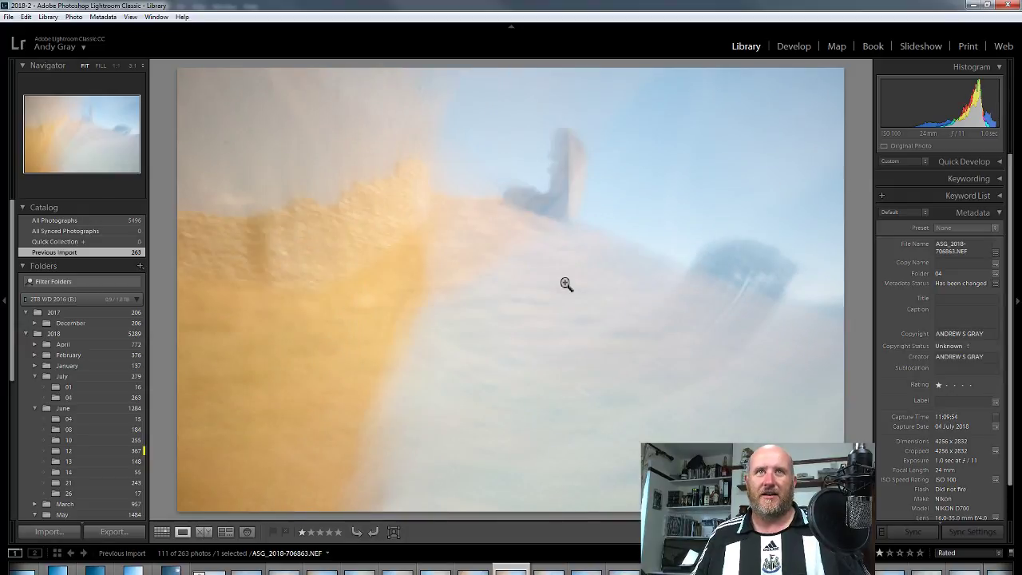
pyautogui.press('Right')
pyautogui.press('Right')
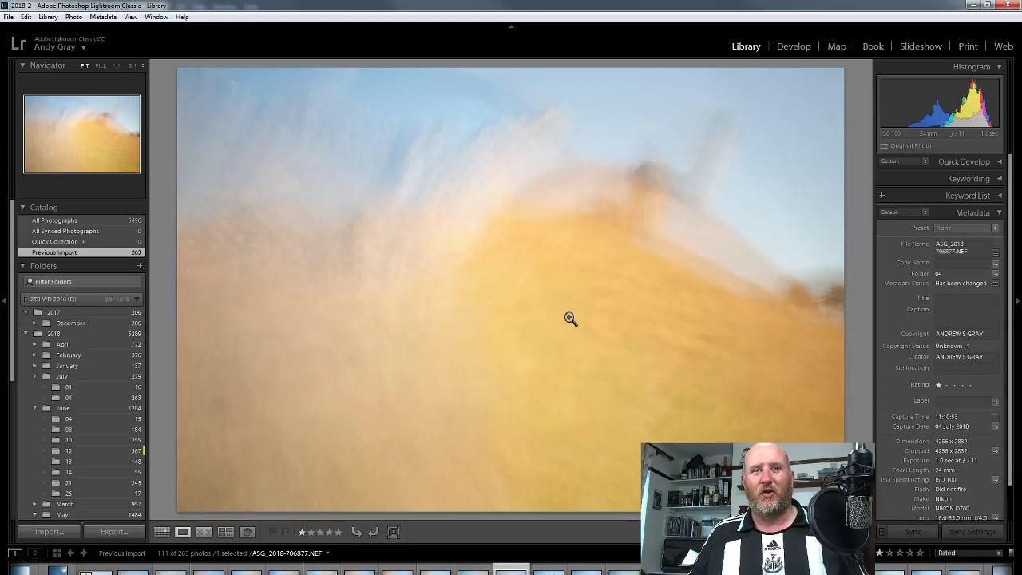
# - Go back through the blurred castle shots to ASG_2018-706865.NEF and examine its yellow wall and blue tower
pyautogui.press('Right')
pyautogui.press('Right')
pyautogui.press('Right')
pyautogui.press('Right')
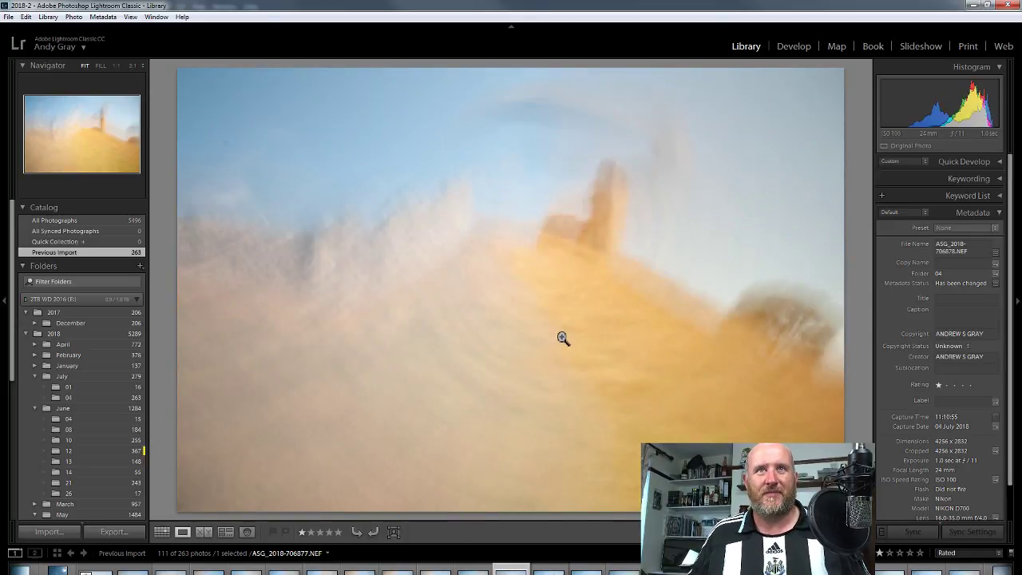
pyautogui.press('Right')
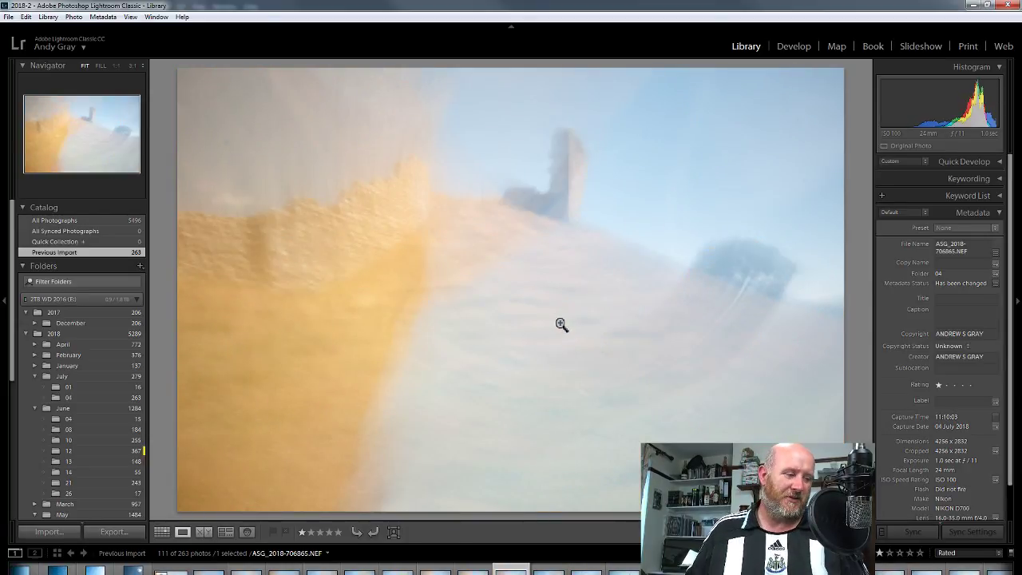
pyautogui.press('Right')
pyautogui.press('Right')
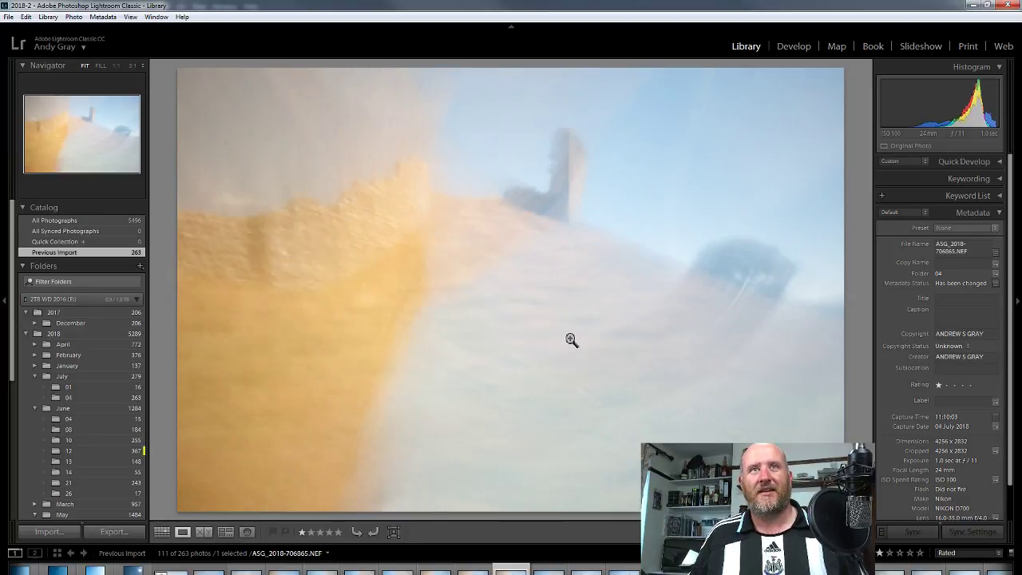
# - Review the castle exposures after ASG_2018-706865.NEF, continuing as far as ASG_2018-706886.NEF
pyautogui.press('Left')
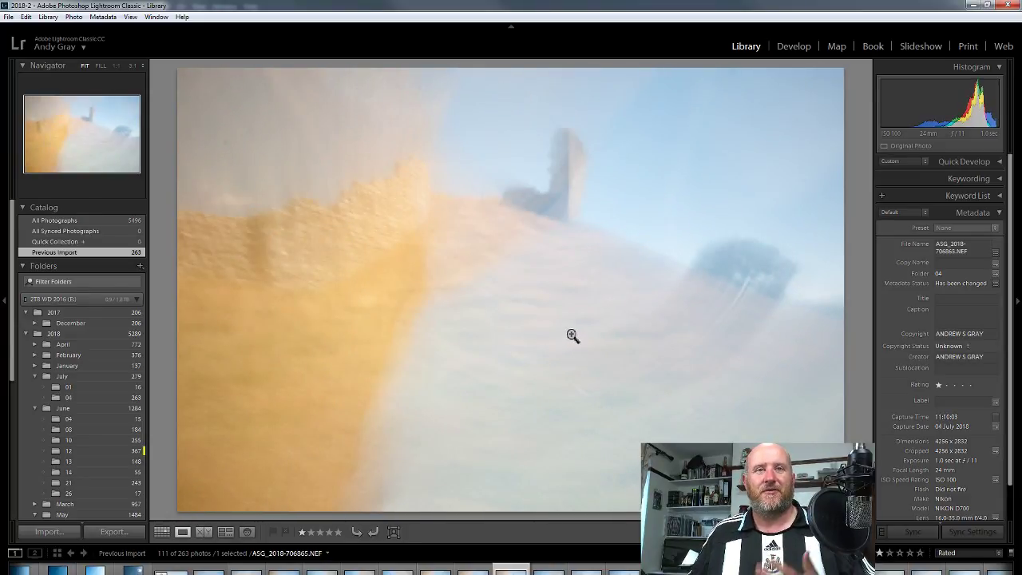
pyautogui.press('Left')
pyautogui.press('Left')
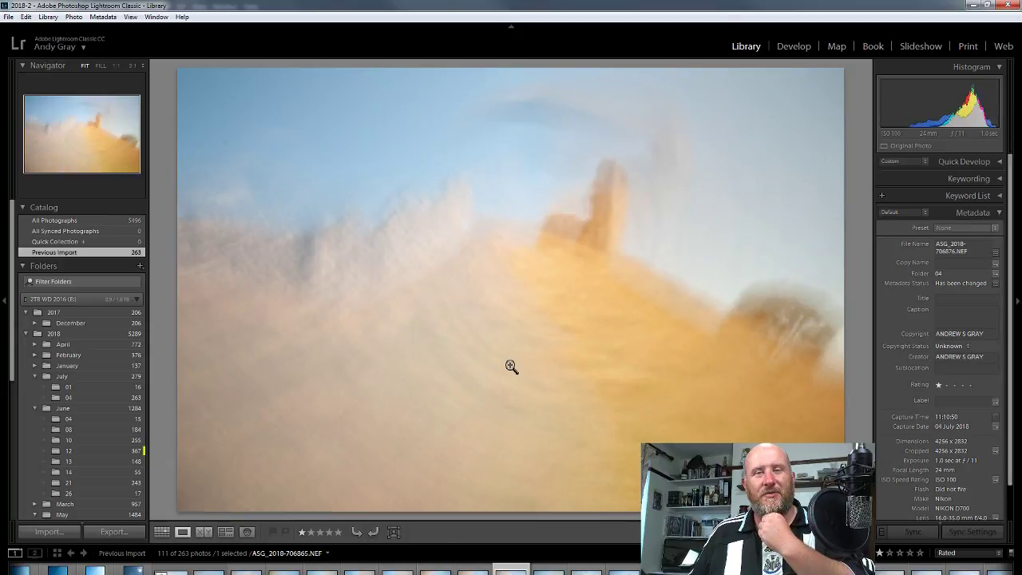
pyautogui.press('Left')
pyautogui.press('Left')
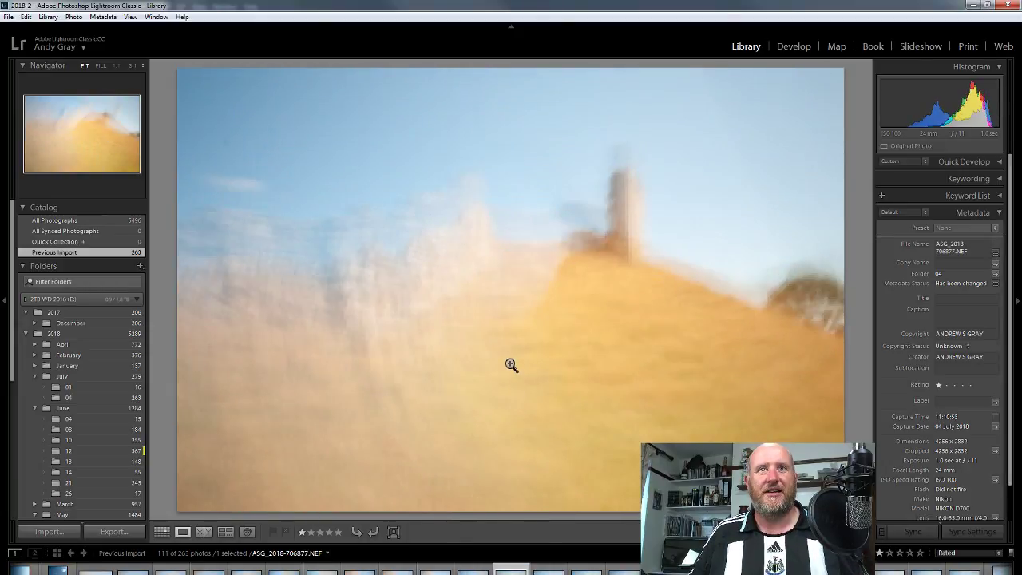
pyautogui.press('Left')
pyautogui.press('Left')
pyautogui.press('Left')
pyautogui.press('Left')
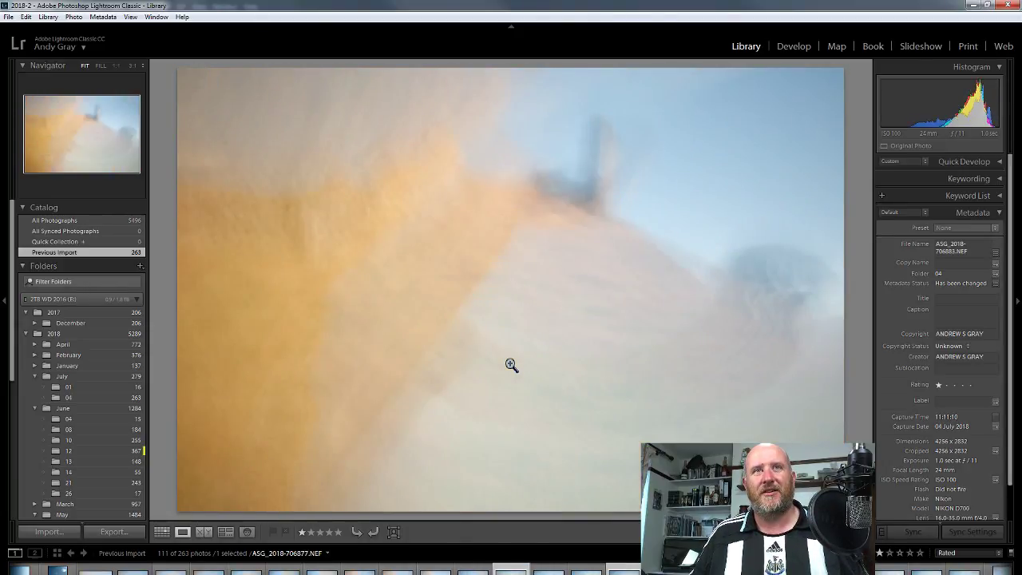
pyautogui.press('Left')
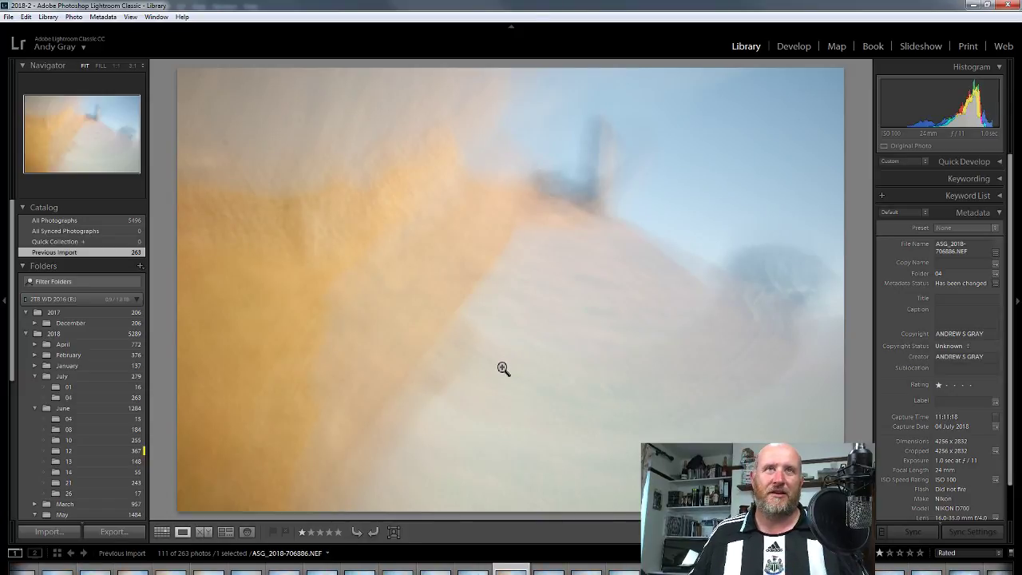
# - Look back through the preceding castle shots until the reset virtual copy of ASG_2018-706852.NEF is displayed
pyautogui.press('Right')
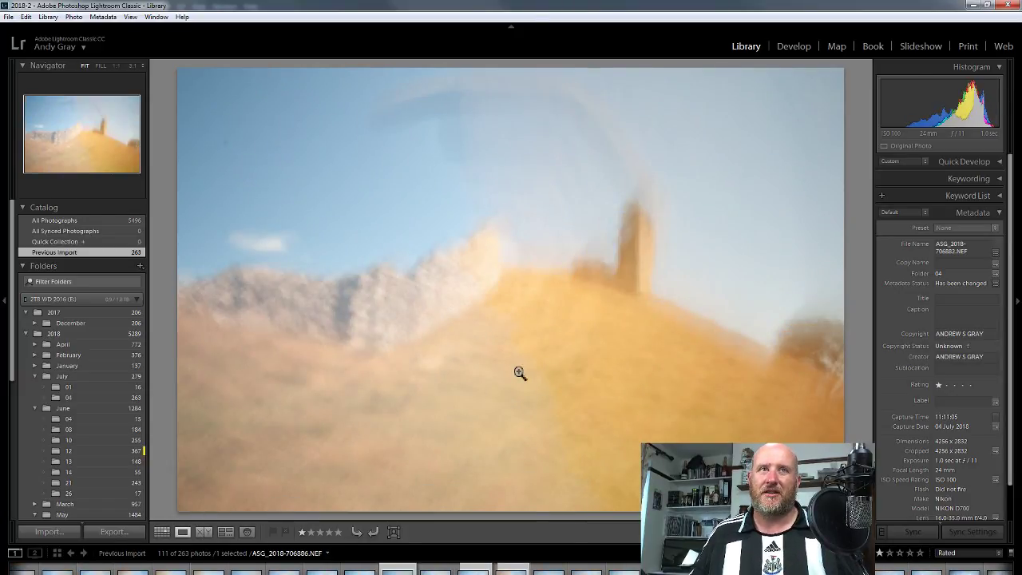
pyautogui.press('Right')
pyautogui.press('Right')
pyautogui.press('Right')
pyautogui.press('Right')
pyautogui.press('Right')
pyautogui.press('Right')
pyautogui.press('Right')
pyautogui.press('Right')
pyautogui.press('Right')
pyautogui.press('Right')
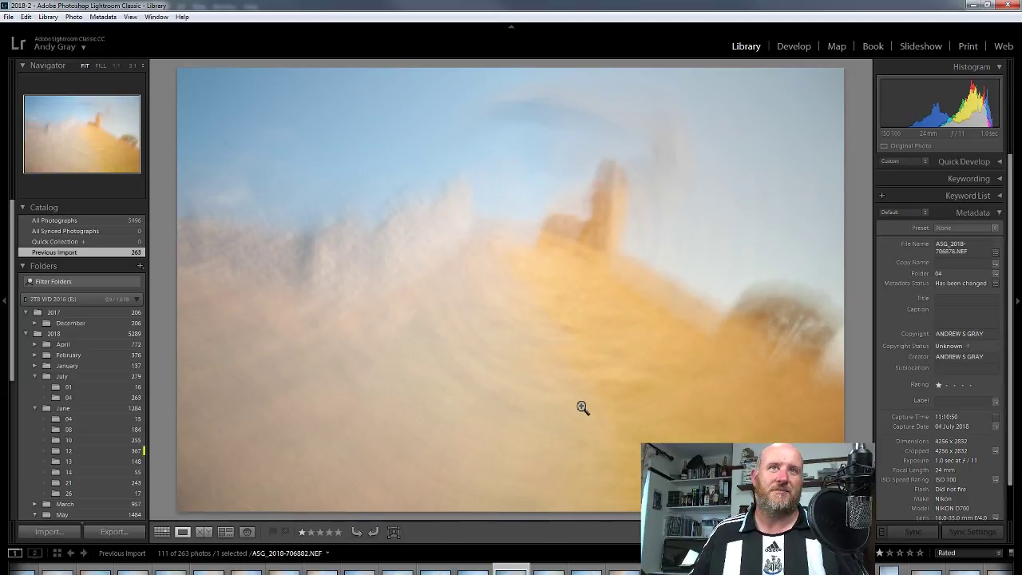
pyautogui.press('Right')
pyautogui.press('Right')
pyautogui.press('Right')
pyautogui.press('Right')
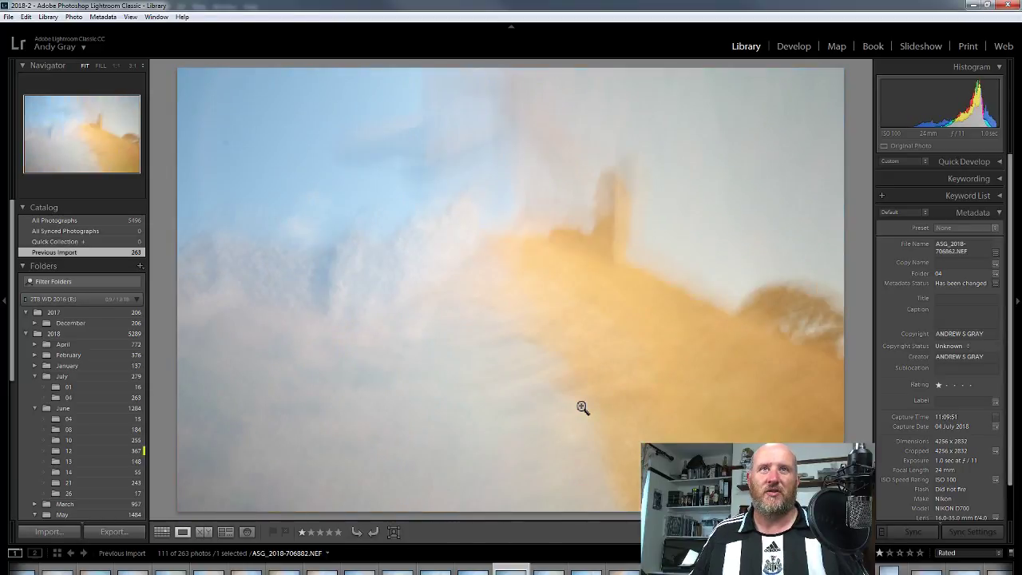
pyautogui.press('Right')
pyautogui.press('Right')
pyautogui.press('Right')
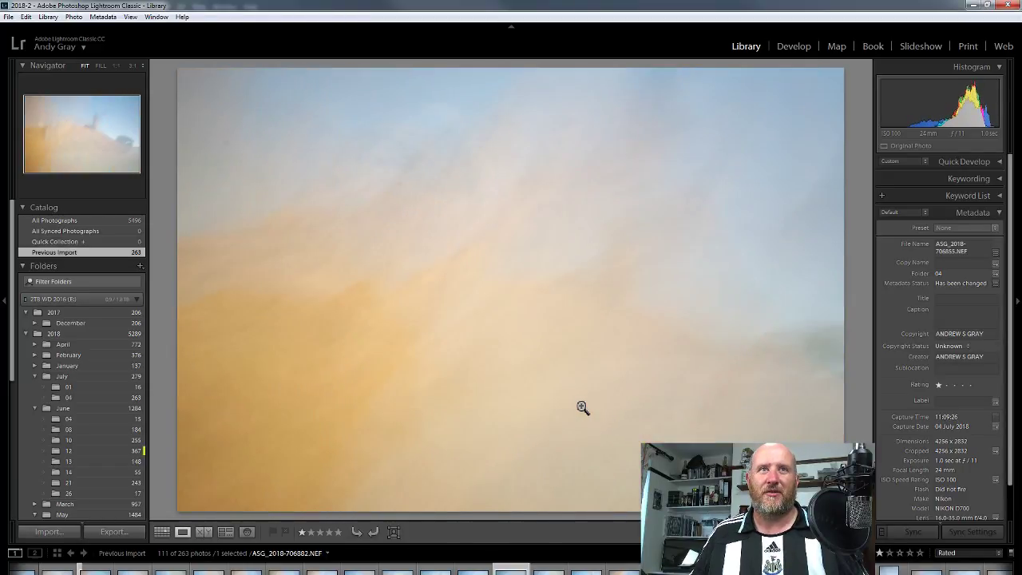
pyautogui.press('Right')
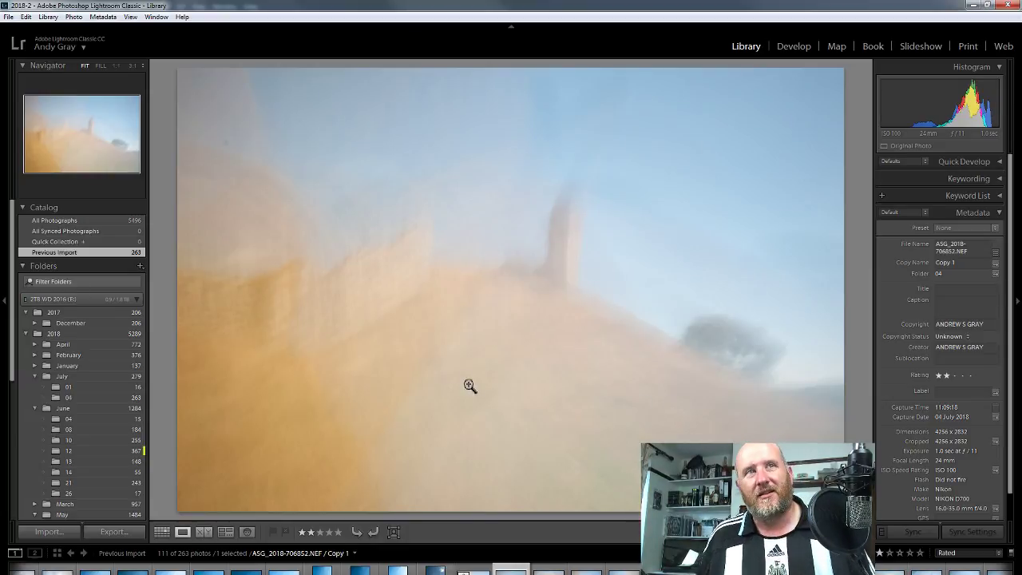
# - Compare the reset virtual copy with the shots that follow it, up to ASG_2018-706859.NEF
pyautogui.press('Right')
pyautogui.press('Right')
pyautogui.press('Right')
pyautogui.press('Right')
pyautogui.press('Right')
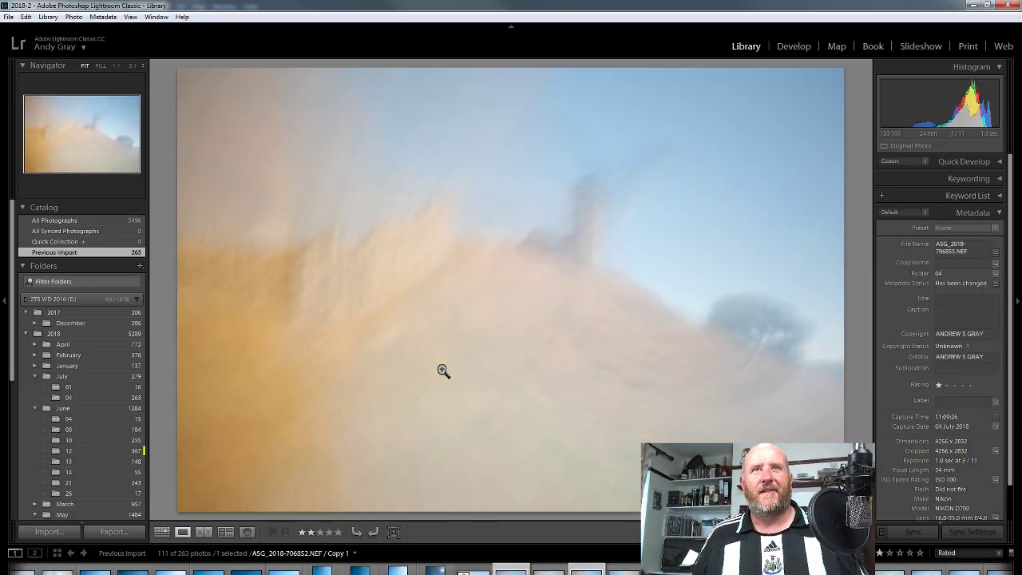
pyautogui.press('Right')
pyautogui.press('Right')
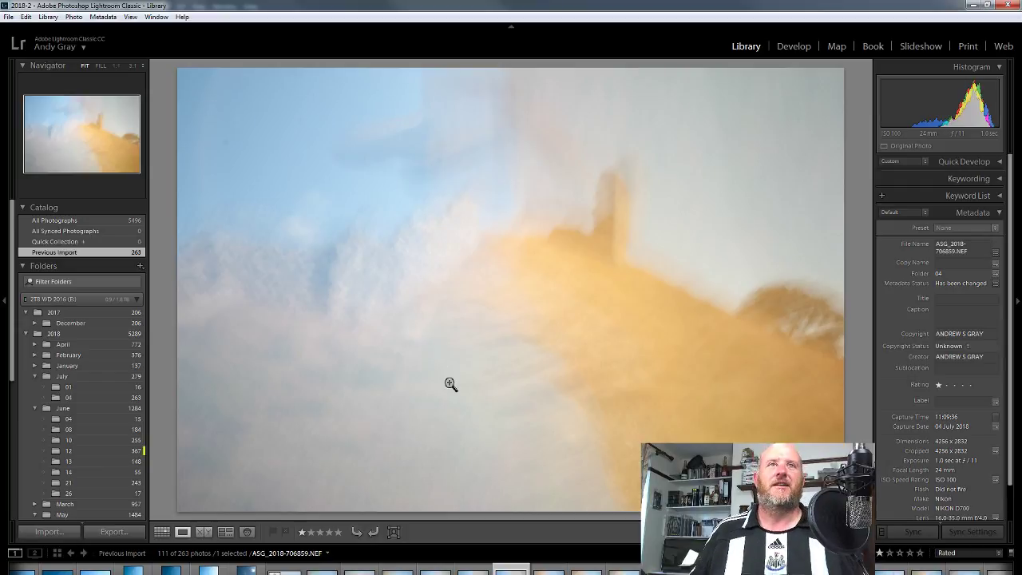
# - Compare the castle shots around ASG_2018-706859.NEF, going back to the reset virtual copy of ASG_2018-706852.NEF
pyautogui.press('Left')
pyautogui.press('Right')
pyautogui.press('Right')
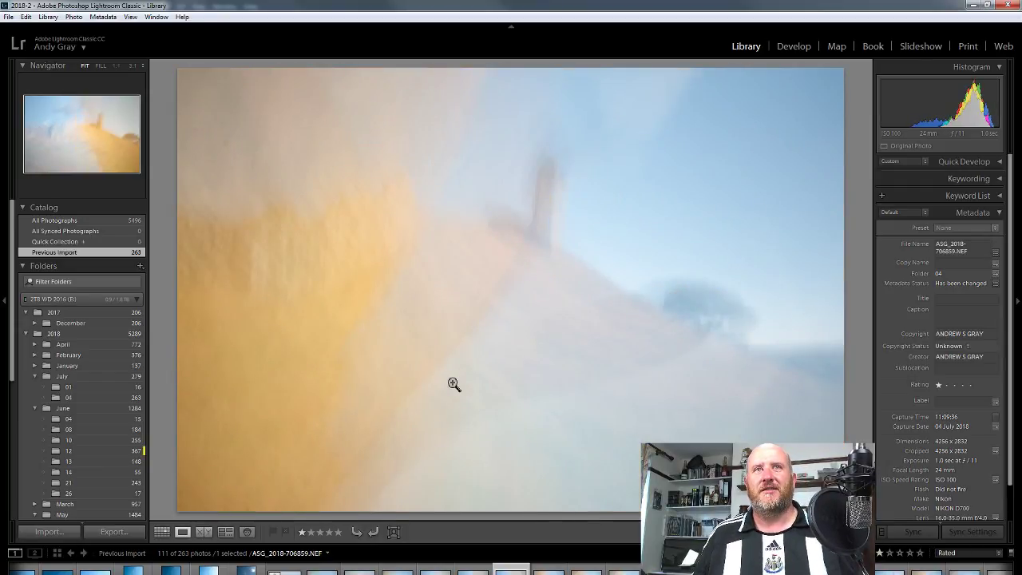
pyautogui.press('Left')
pyautogui.press('Left')
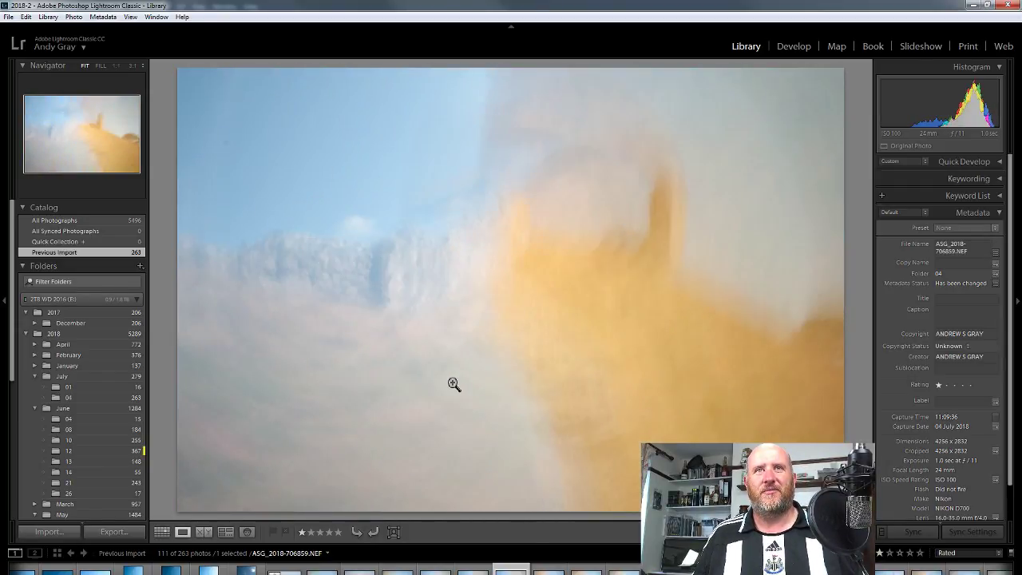
pyautogui.press('Left')
pyautogui.press('Left')
pyautogui.press('Left')
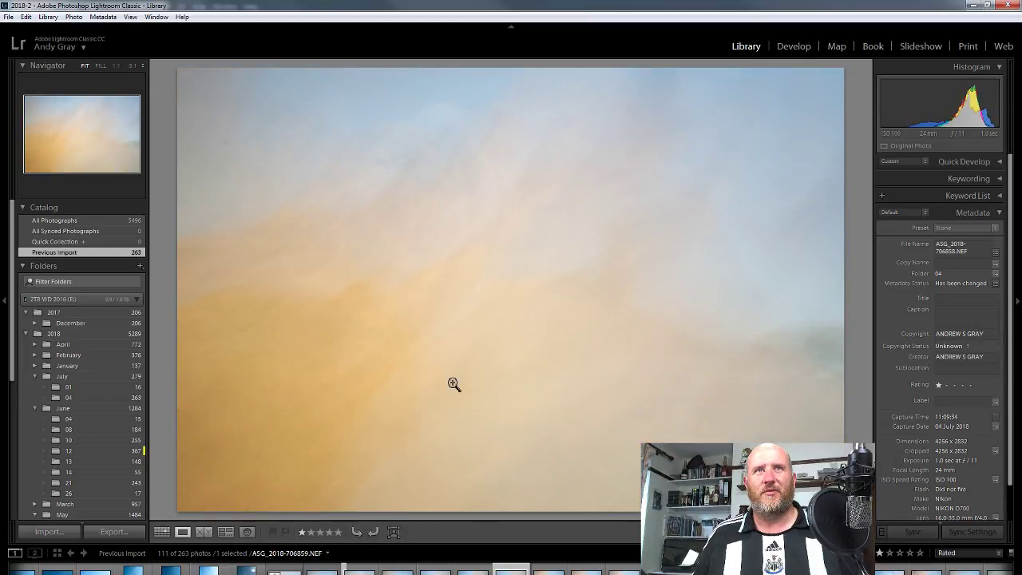
pyautogui.press('Left')
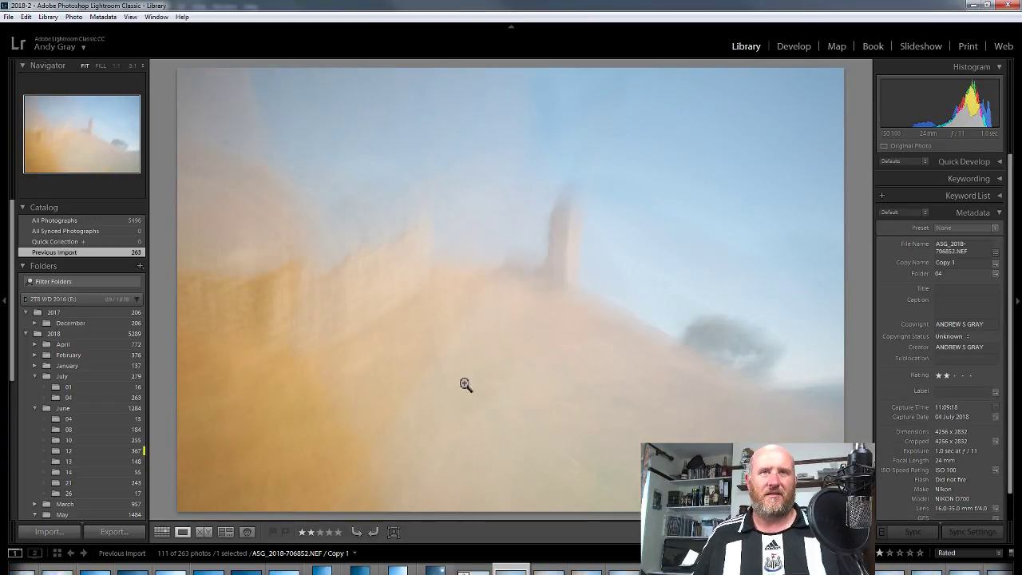
# - Open the virtual copy for developing, enable the lens profile corrections and remove chromatic aberration
pyautogui.click(793, 47)
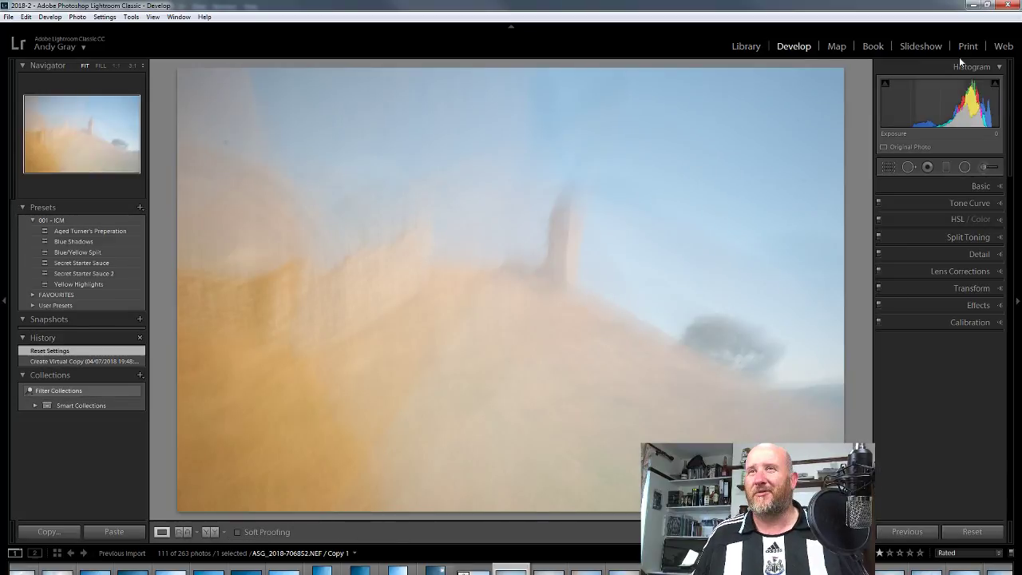
pyautogui.click(973, 272)
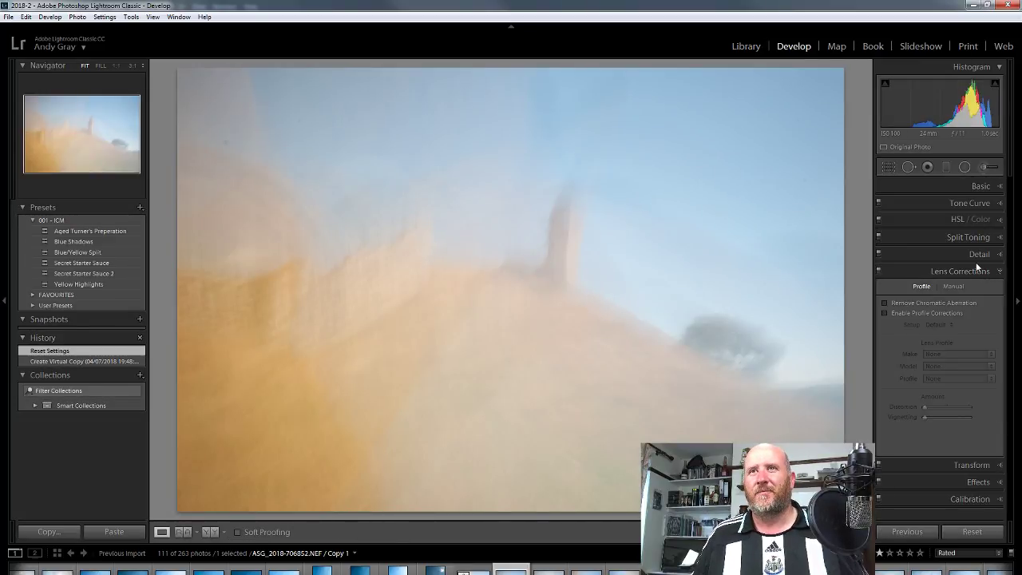
pyautogui.click(899, 314)
pyautogui.click(915, 304)
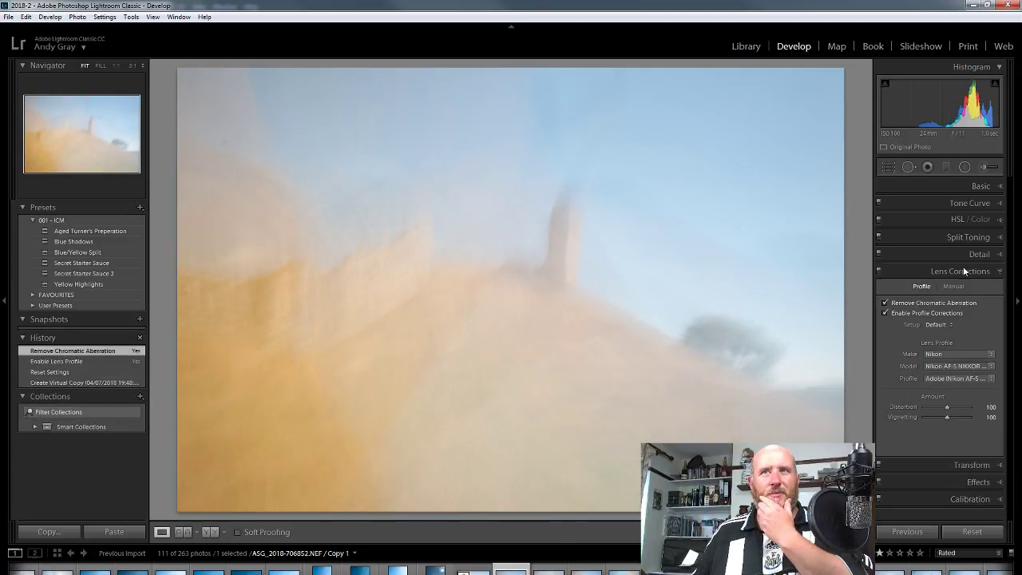
pyautogui.click(970, 271)
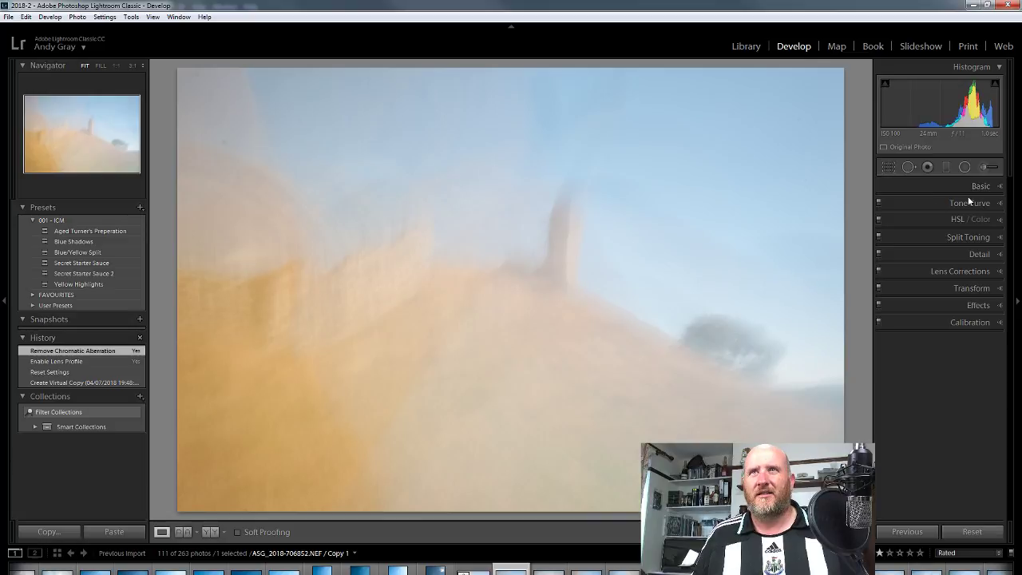
# - Start Spot Removal with spot visualization on and heal the dust spots in the sky above the wall and beside the tower
pyautogui.click(909, 166)
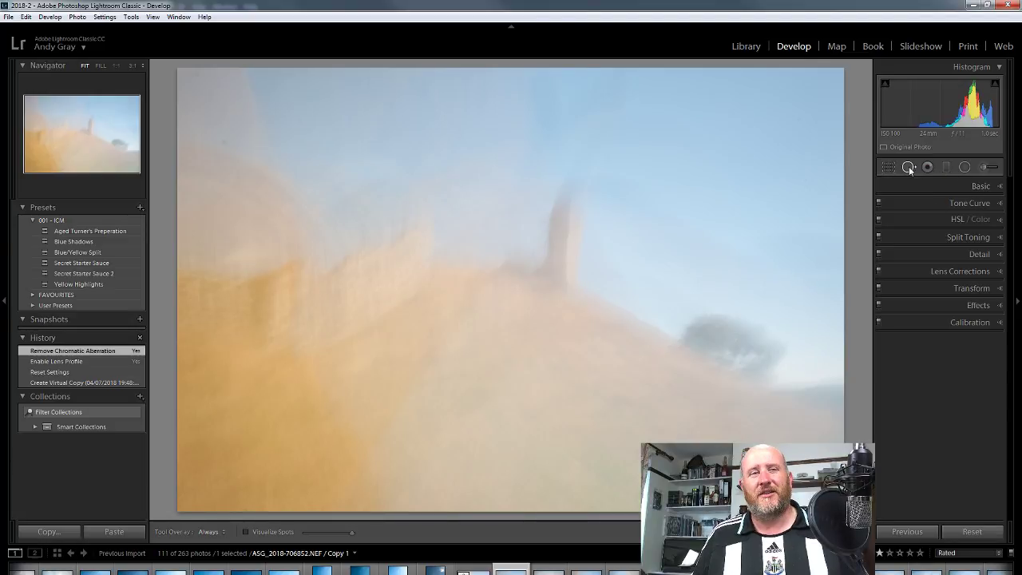
pyautogui.click(266, 532)
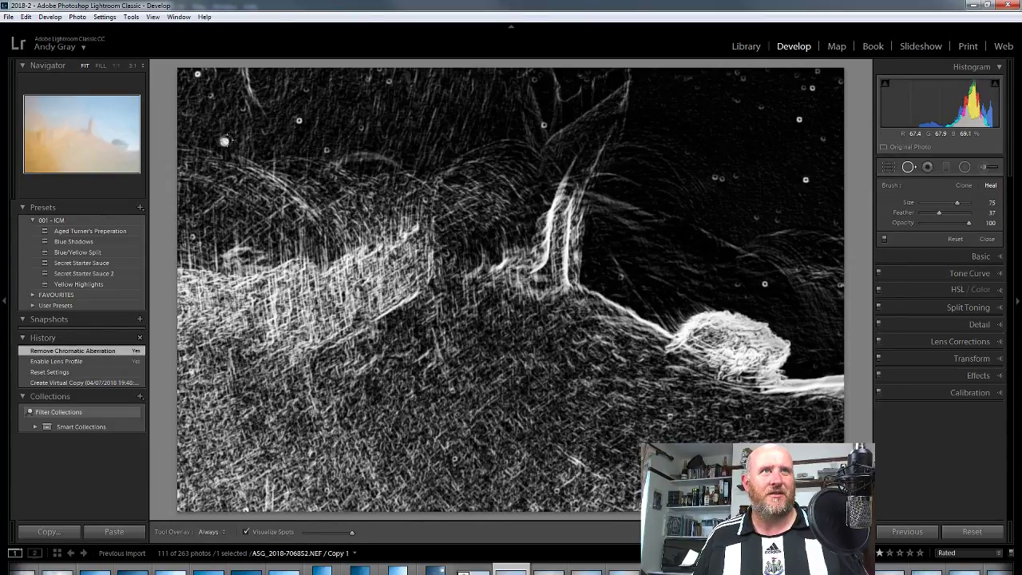
pyautogui.click(224, 141)
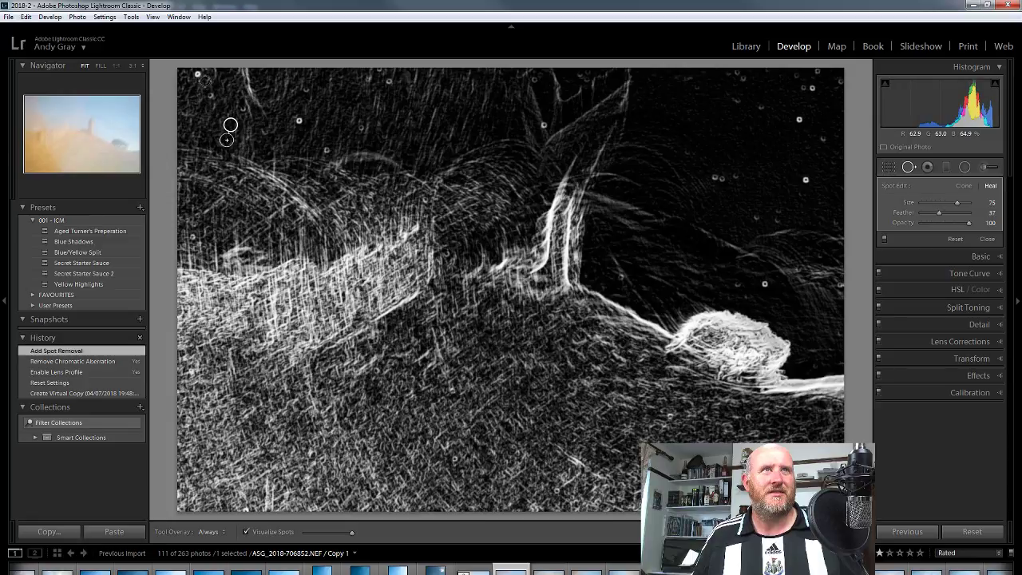
pyautogui.click(198, 75)
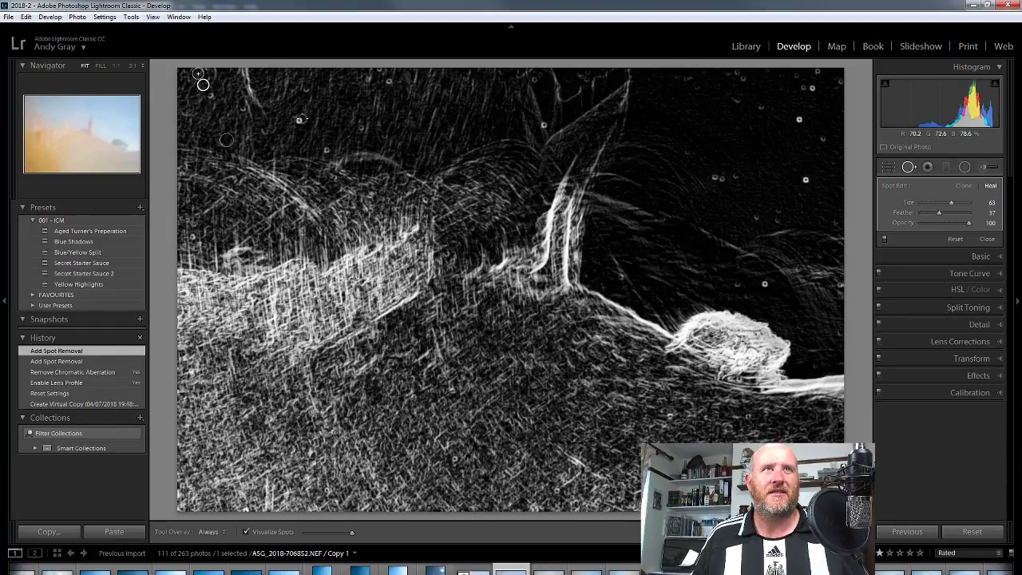
pyautogui.click(301, 119)
pyautogui.click(327, 151)
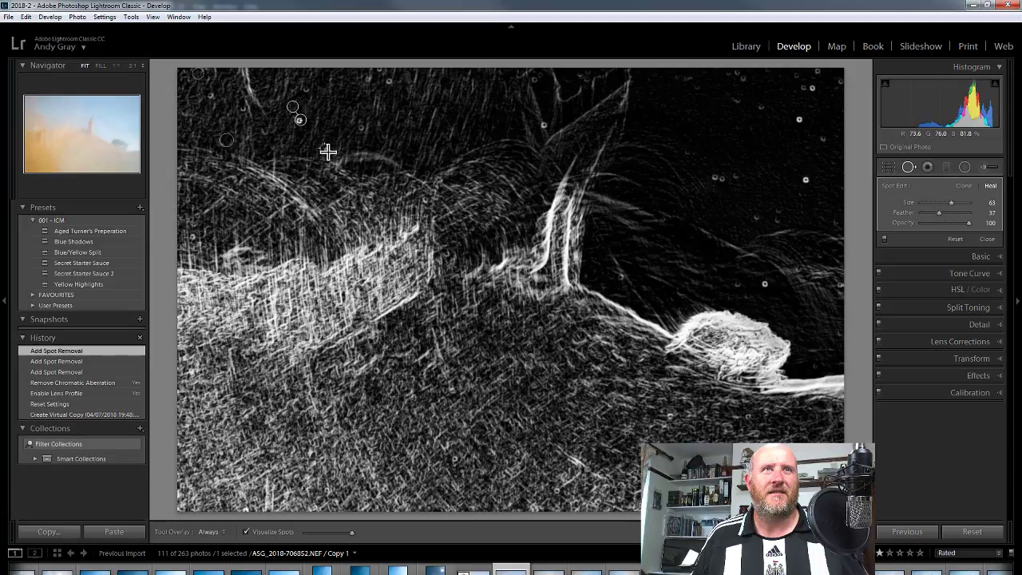
pyautogui.moveTo(538, 121); pyautogui.dragTo(328, 130)
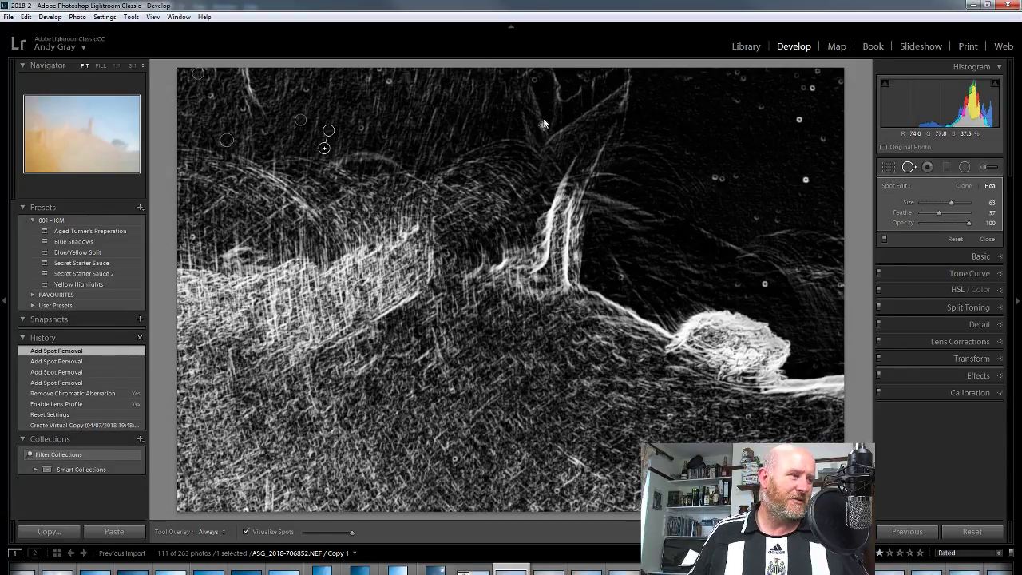
pyautogui.click(543, 123)
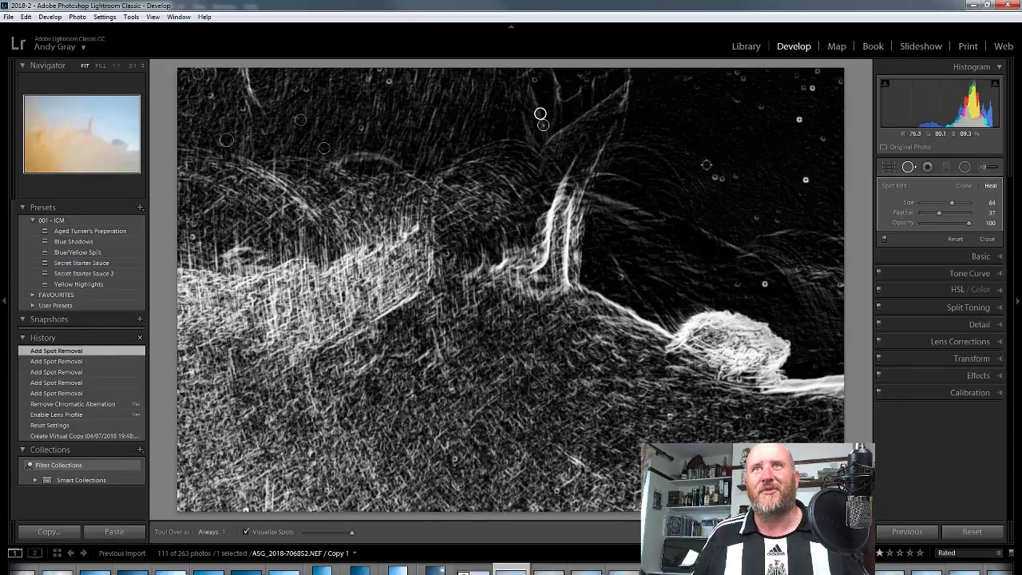
# - Heal the dust spots in the sky between the tower and the right edge of the photo with a brush size of about 51
pyautogui.click(799, 119)
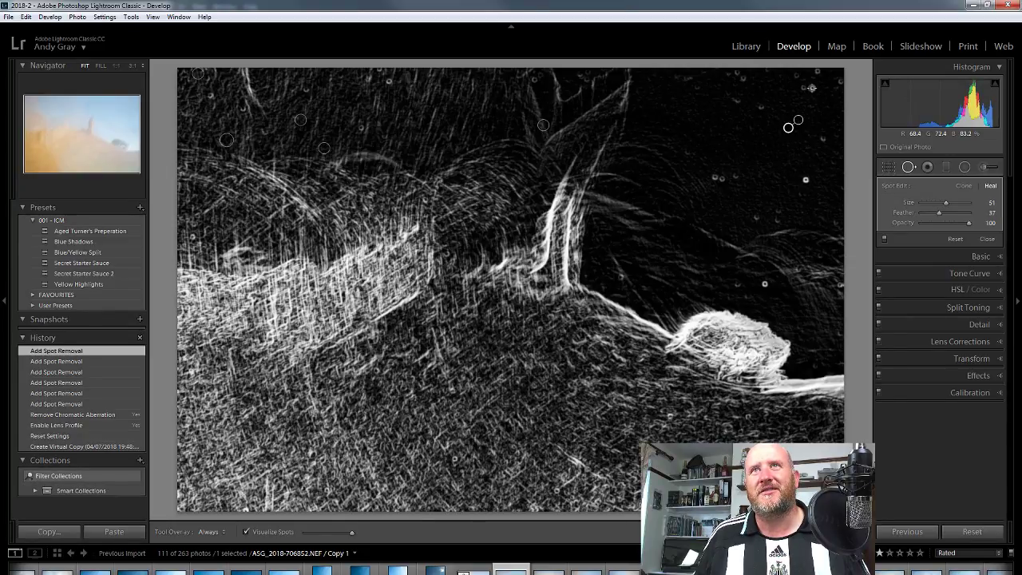
pyautogui.click(811, 88)
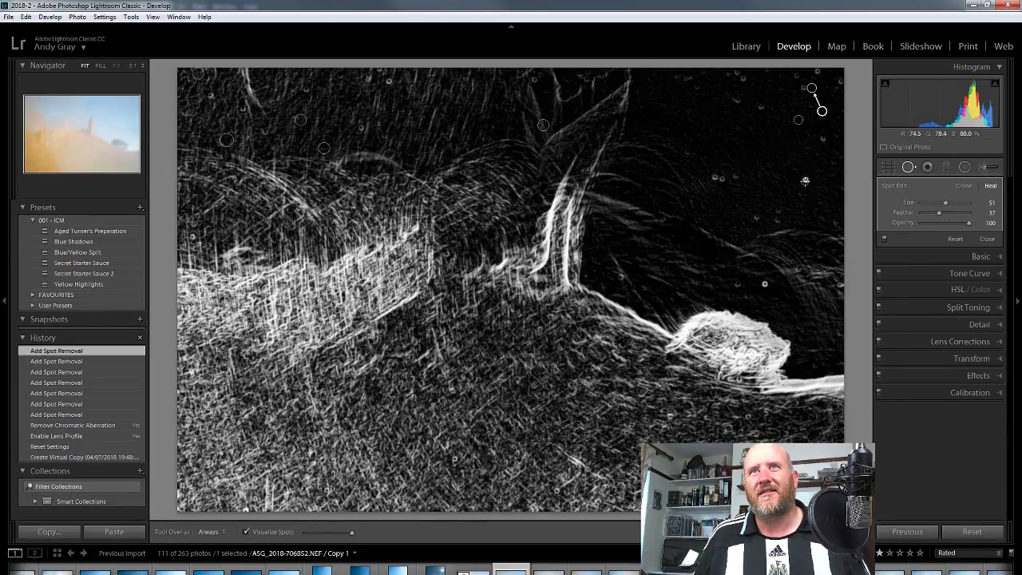
pyautogui.click(804, 182)
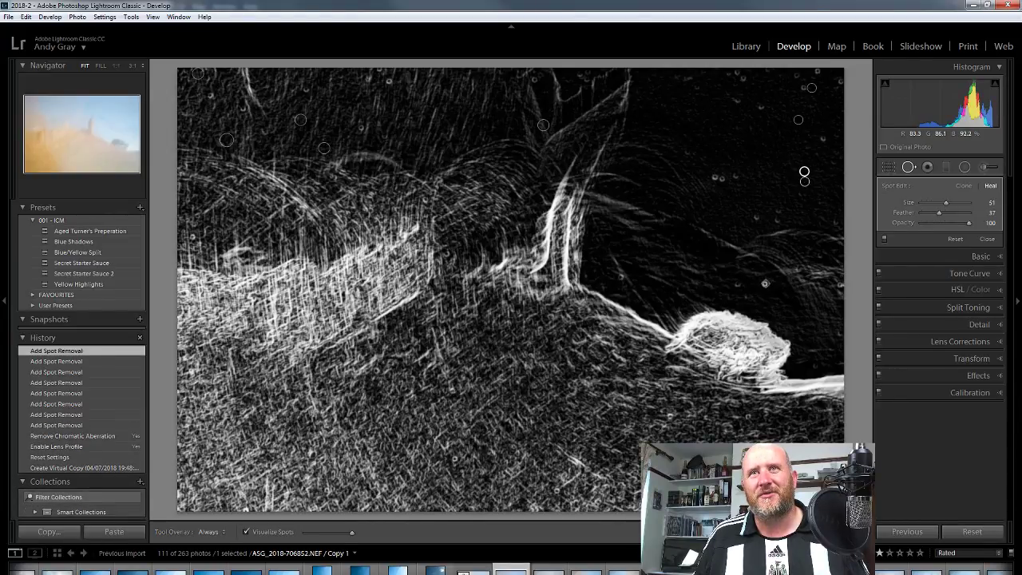
pyautogui.click(754, 283)
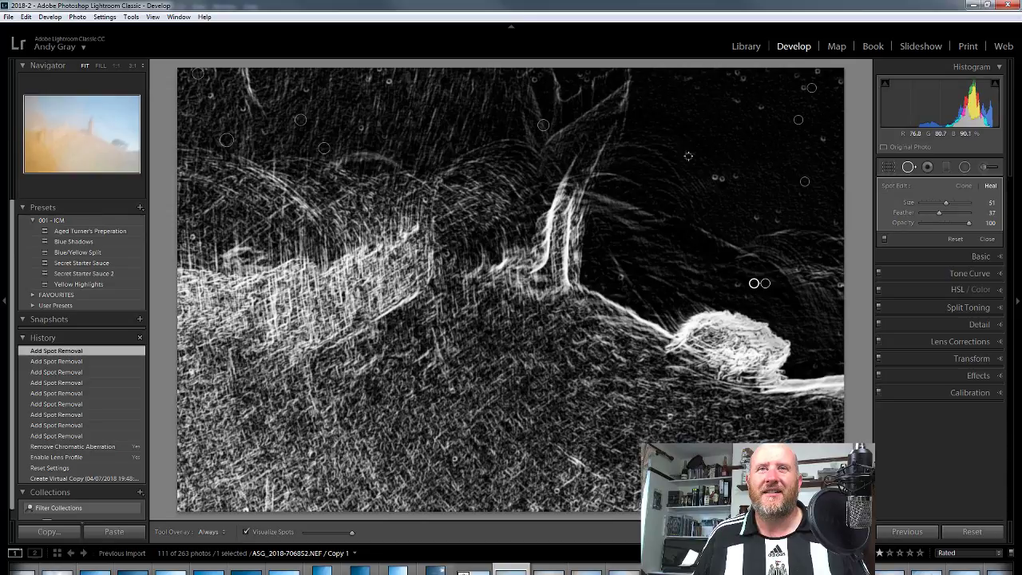
pyautogui.click(713, 177)
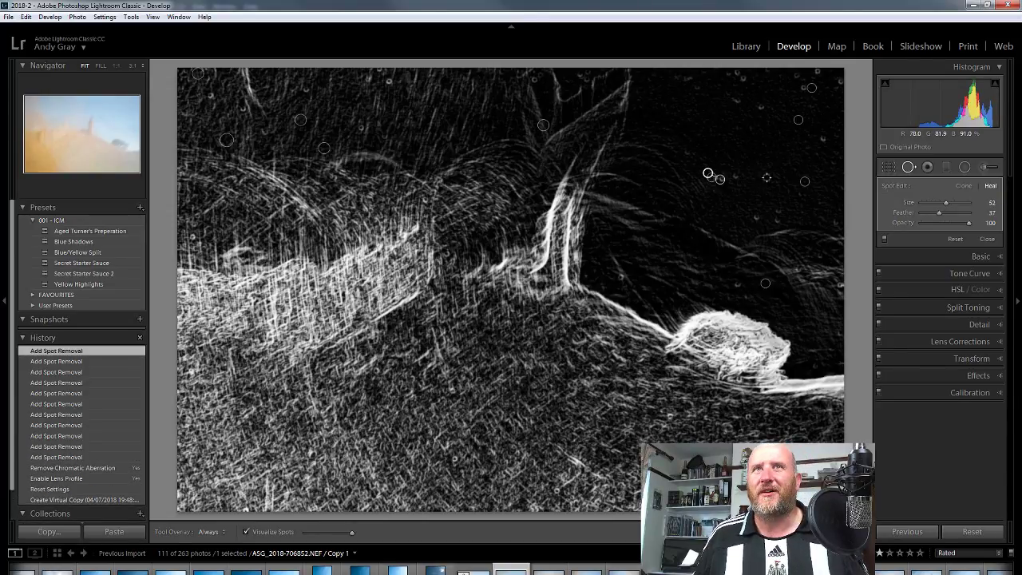
pyautogui.click(733, 177)
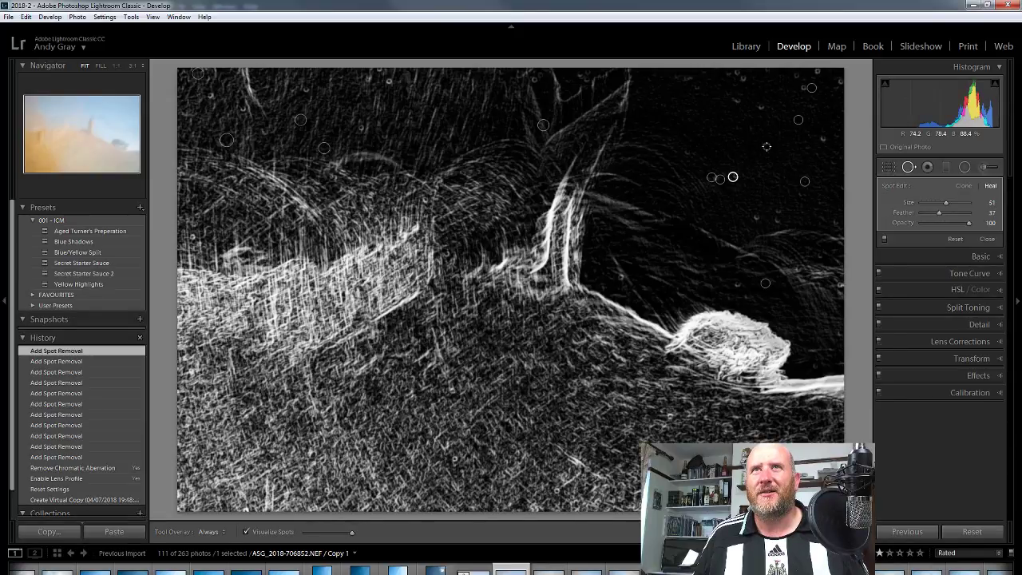
# - Heal the remaining dust spots in the photo's upper right corner and along the upper left sky
pyautogui.click(815, 72)
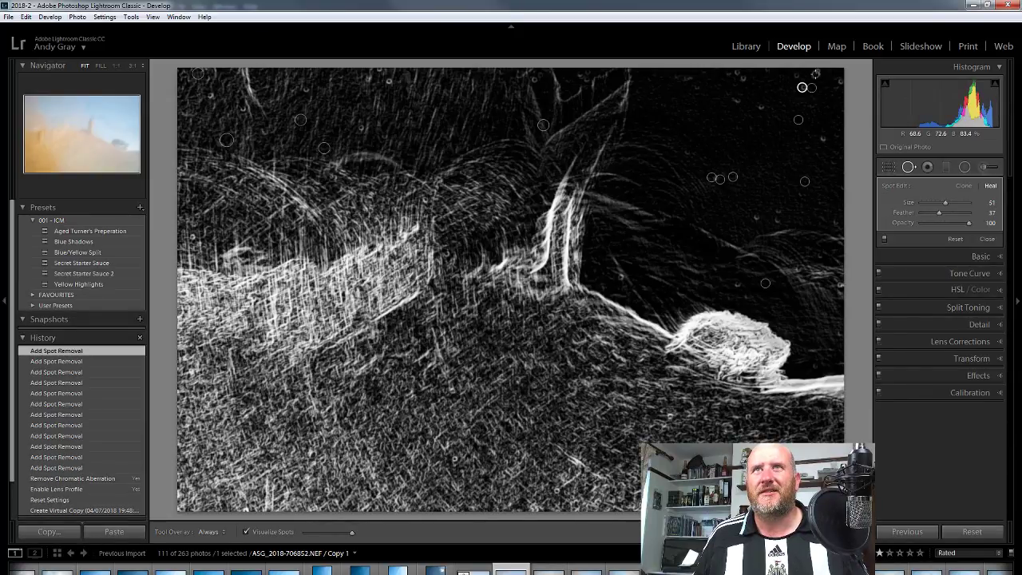
pyautogui.click(830, 78)
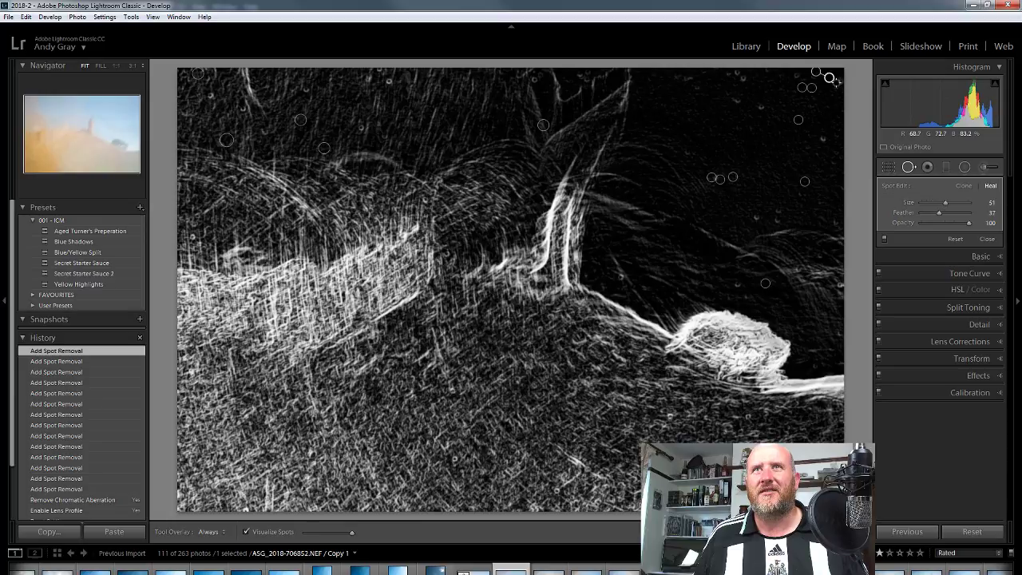
pyautogui.click(838, 82)
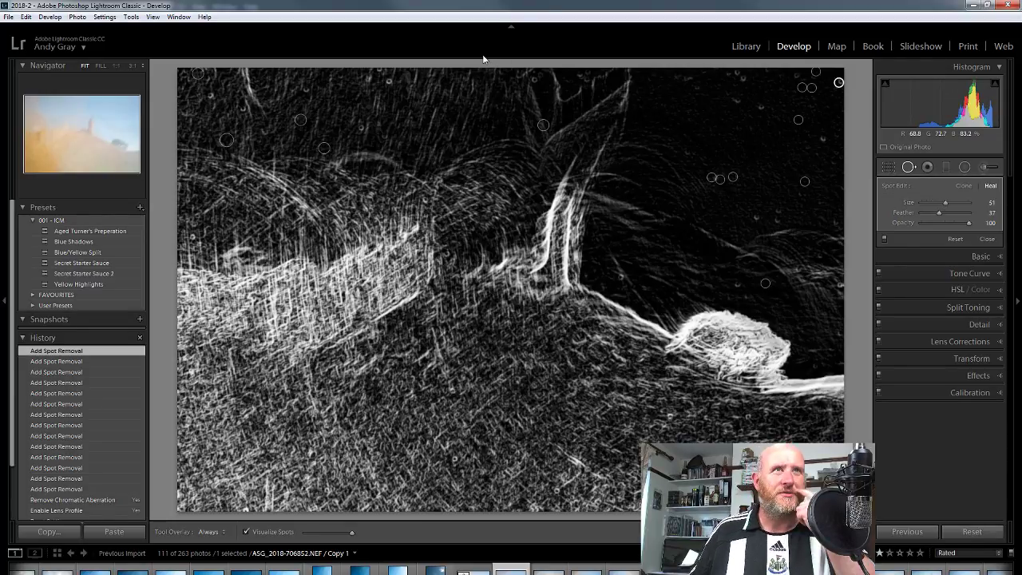
pyautogui.click(243, 107)
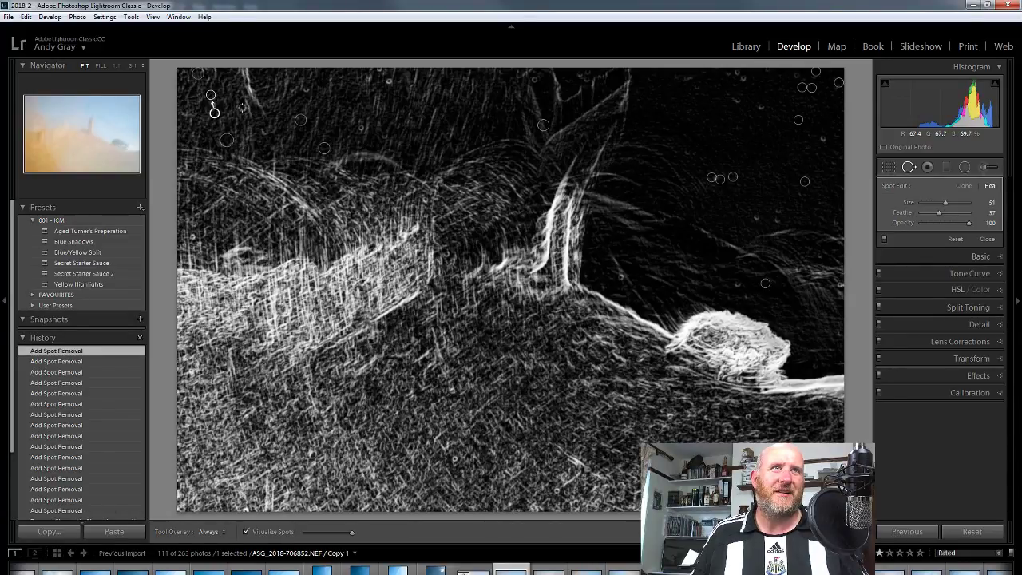
pyautogui.click(389, 81)
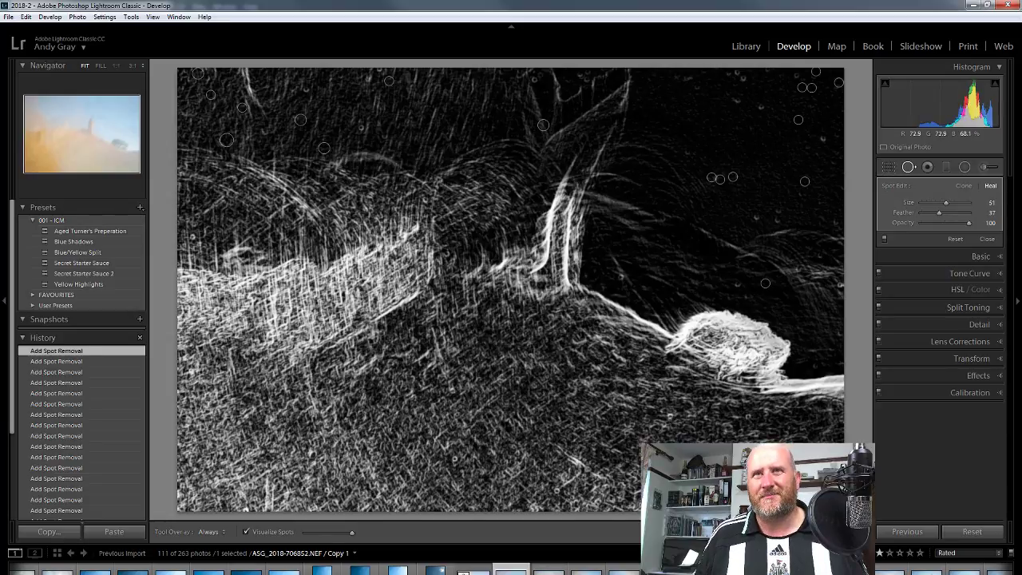
# - Finish the spot removal and try the Secret Starter Sauce preset before applying Secret Starter Sauce 2
pyautogui.press('q')
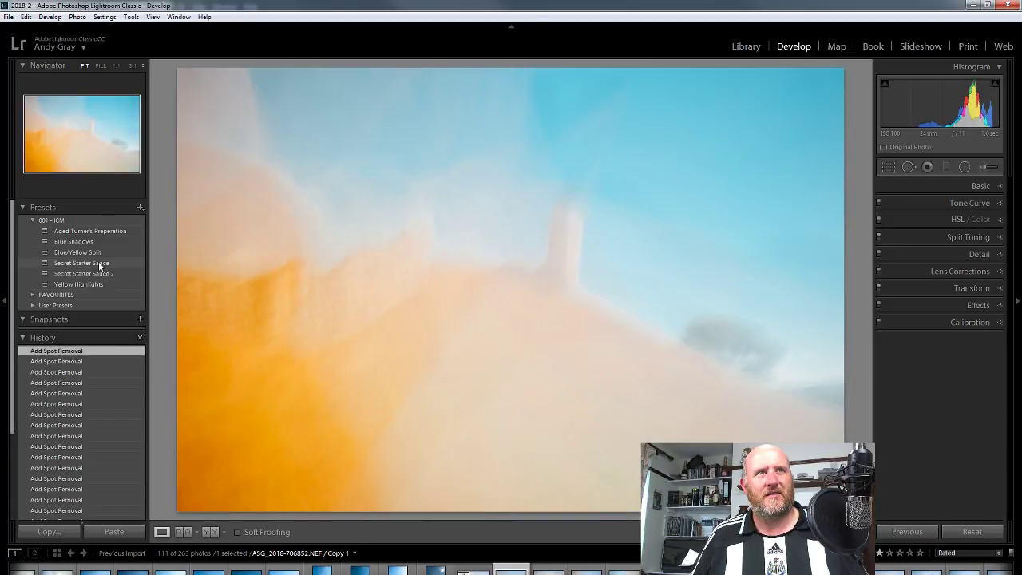
pyautogui.click(99, 266)
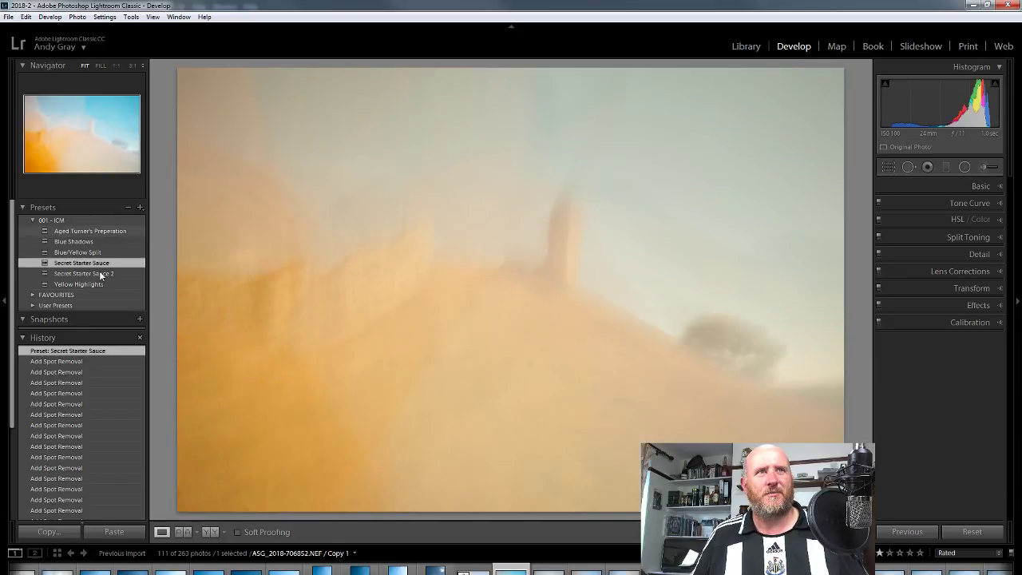
pyautogui.click(100, 274)
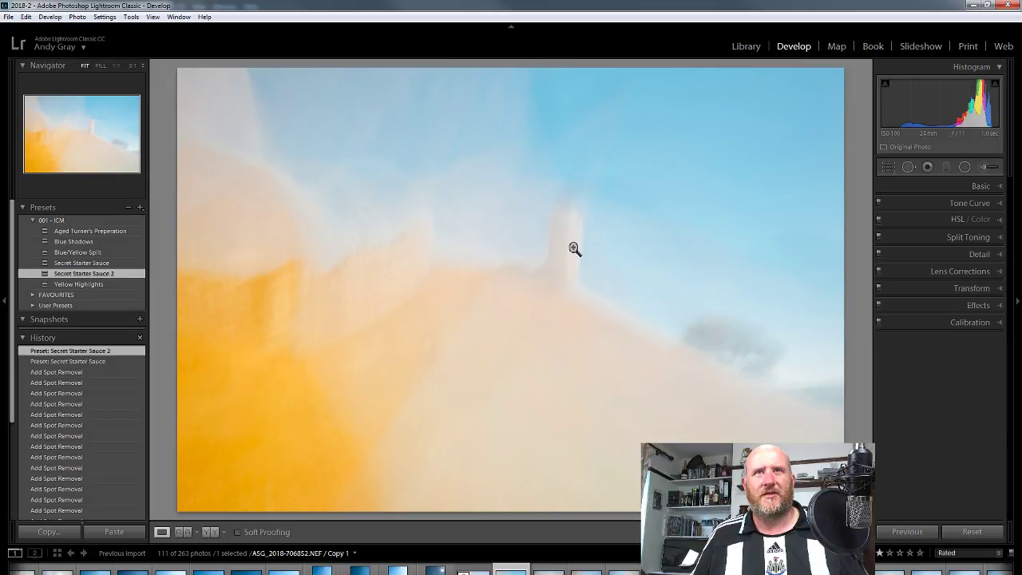
# - Compare the photo with the preset's HSL colour adjustments switched off and on again
pyautogui.click(959, 219)
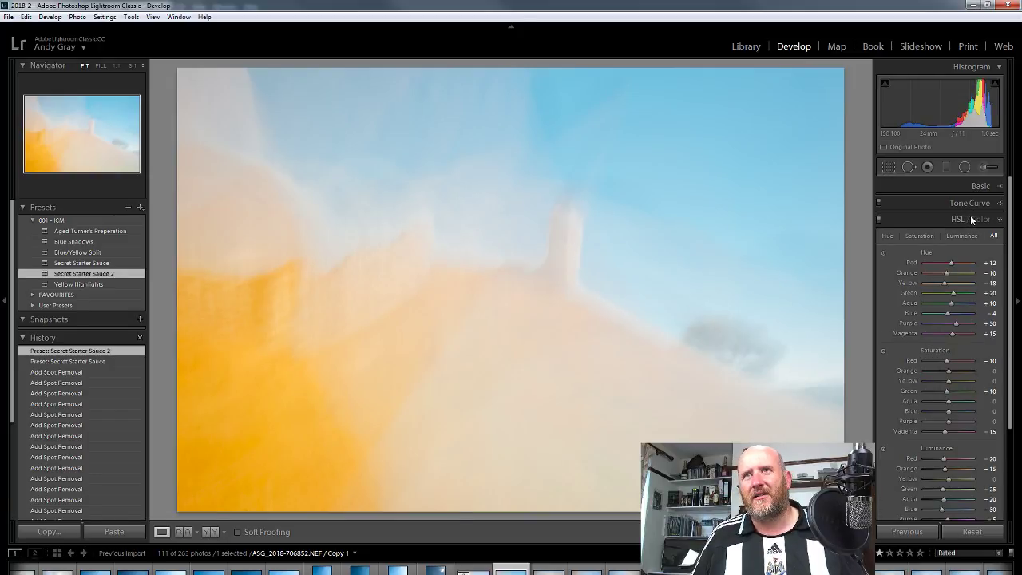
pyautogui.click(879, 219)
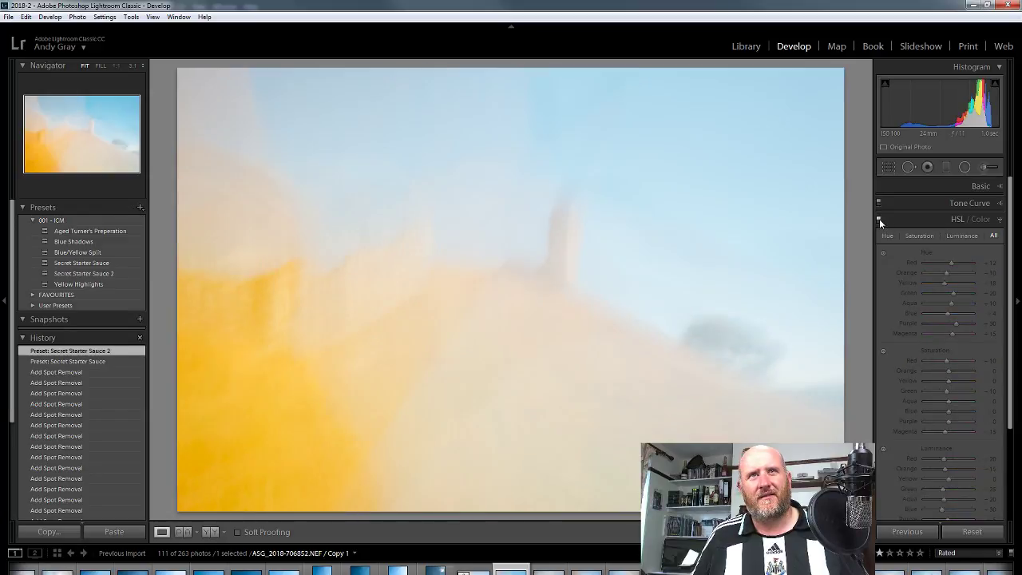
pyautogui.click(879, 219)
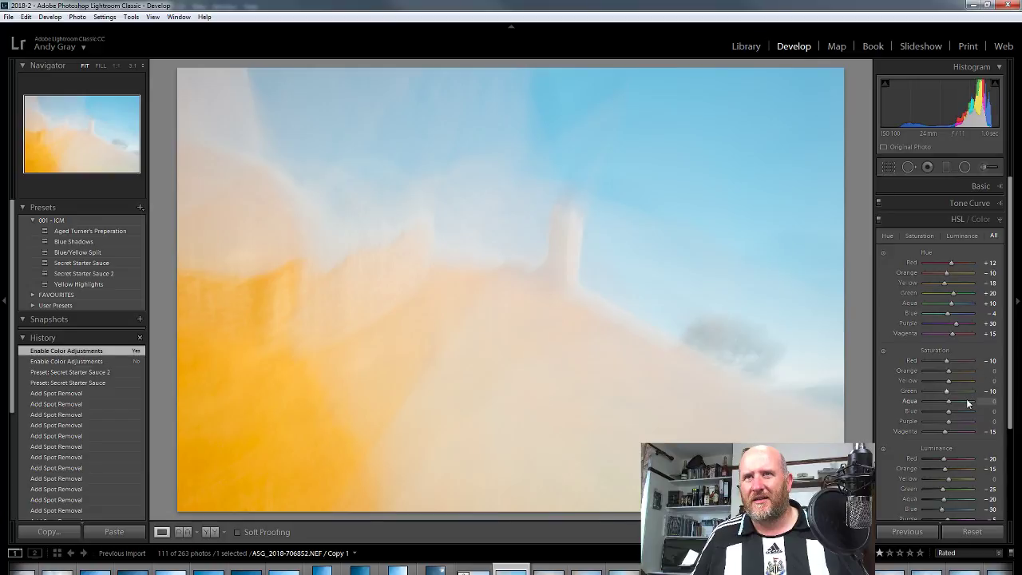
# - Reset the Blue luminance to 0 and shift the Blue hue to -1 with targeted adjustment on the sky
pyautogui.doubleClick(941, 509)
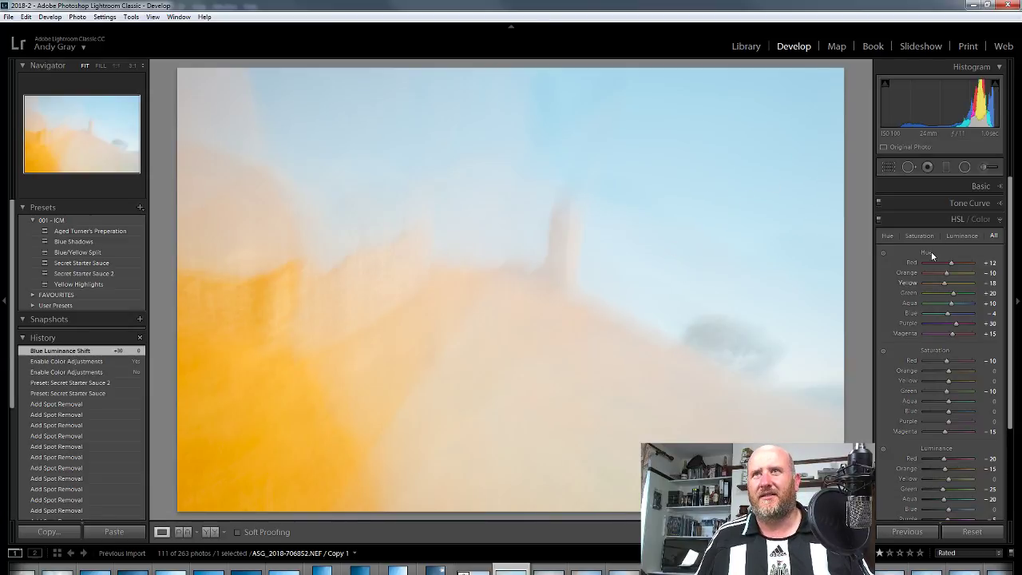
pyautogui.click(883, 253)
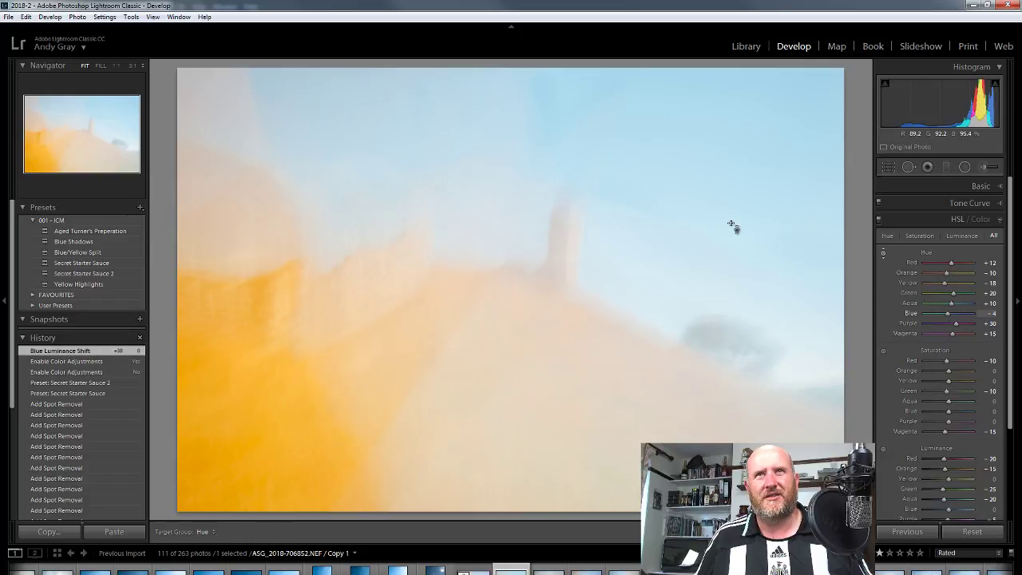
pyautogui.moveTo(447, 160)
pyautogui.mouseDown()
pyautogui.moveTo(447, 190)
pyautogui.moveTo(447, 154)
pyautogui.mouseUp()
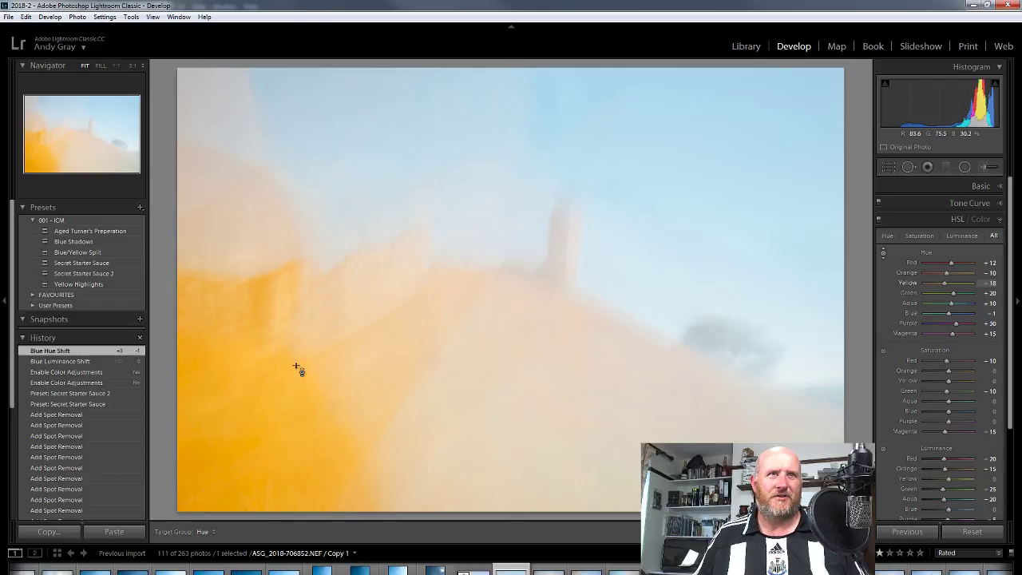
# - Try a strong negative hue shift on the orange foreground, undo it, and shift the Orange hue to -30 and Yellow to -45 with targeted adjustment
pyautogui.moveTo(296, 365); pyautogui.dragTo(280, 408)
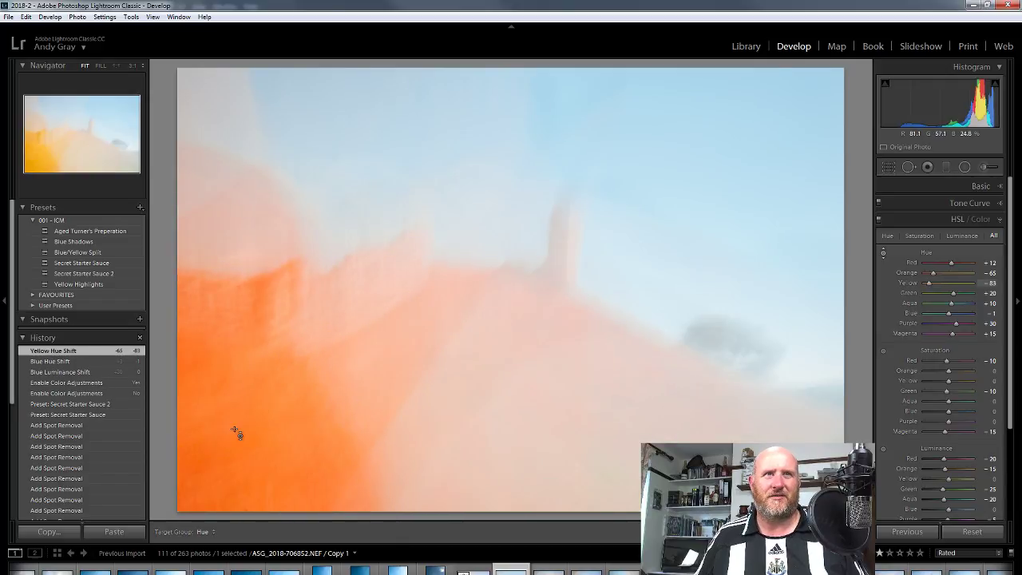
pyautogui.hotkey('ctrl', 'z')
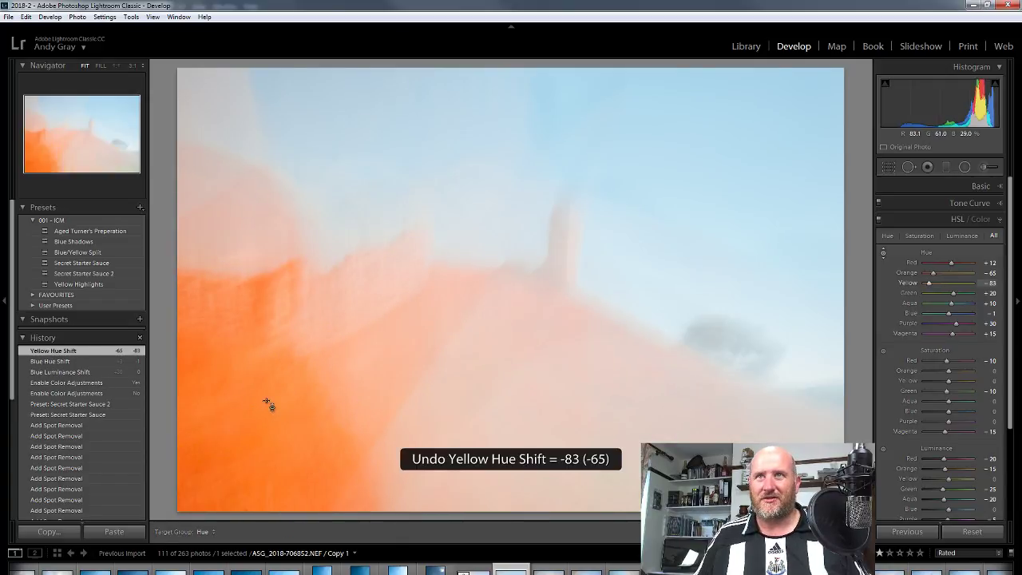
pyautogui.click(882, 254)
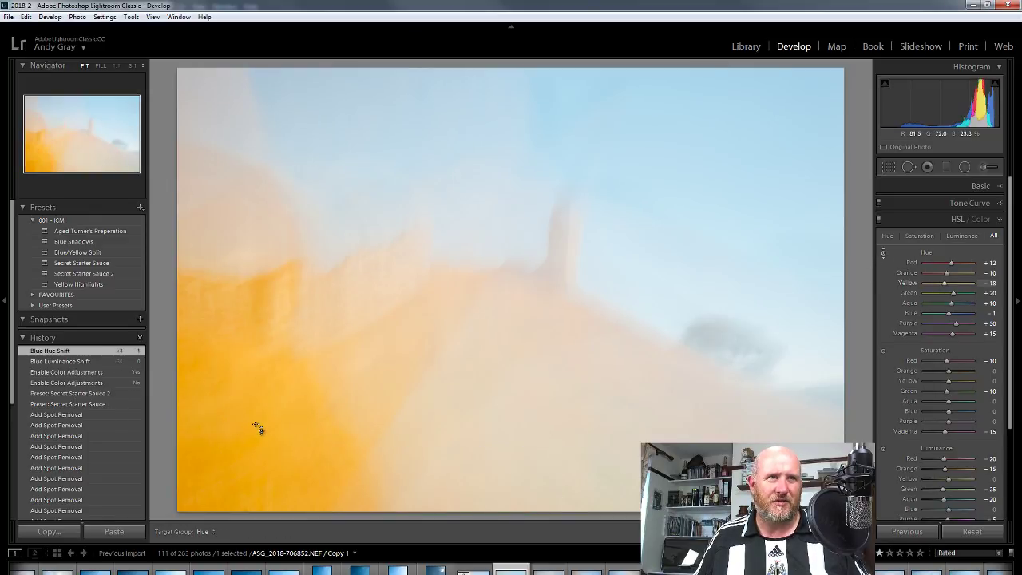
pyautogui.moveTo(248, 383); pyautogui.dragTo(248, 391)
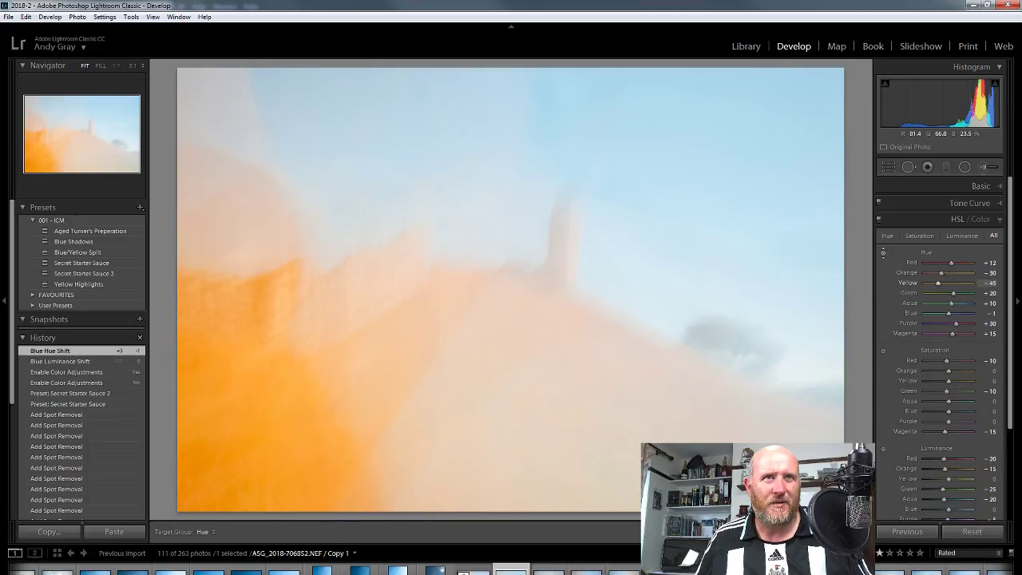
# - Try the Adobe Landscape profile on the photo and switch back to Adobe Standard
pyautogui.click(973, 188)
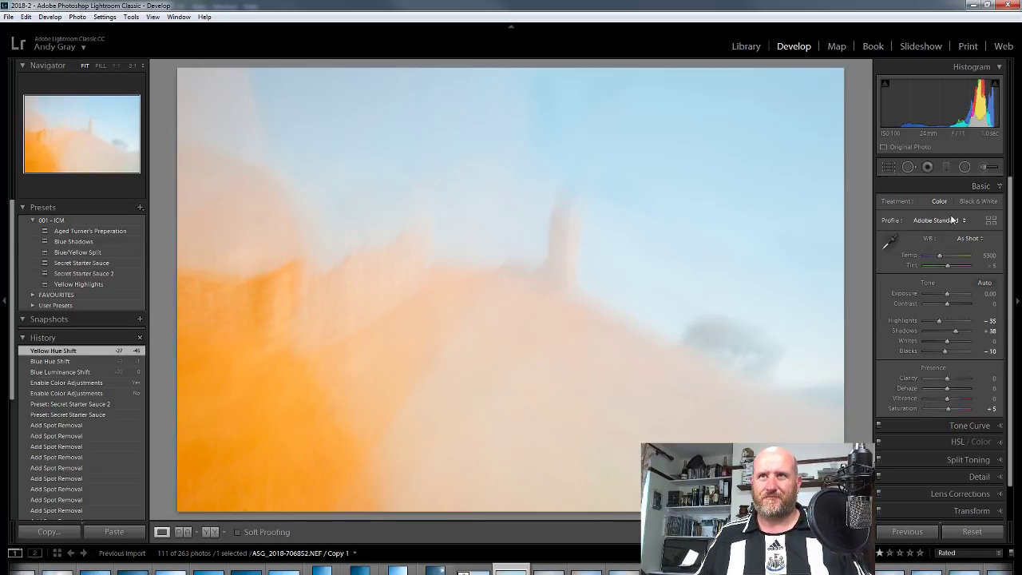
pyautogui.click(951, 220)
pyautogui.click(939, 246)
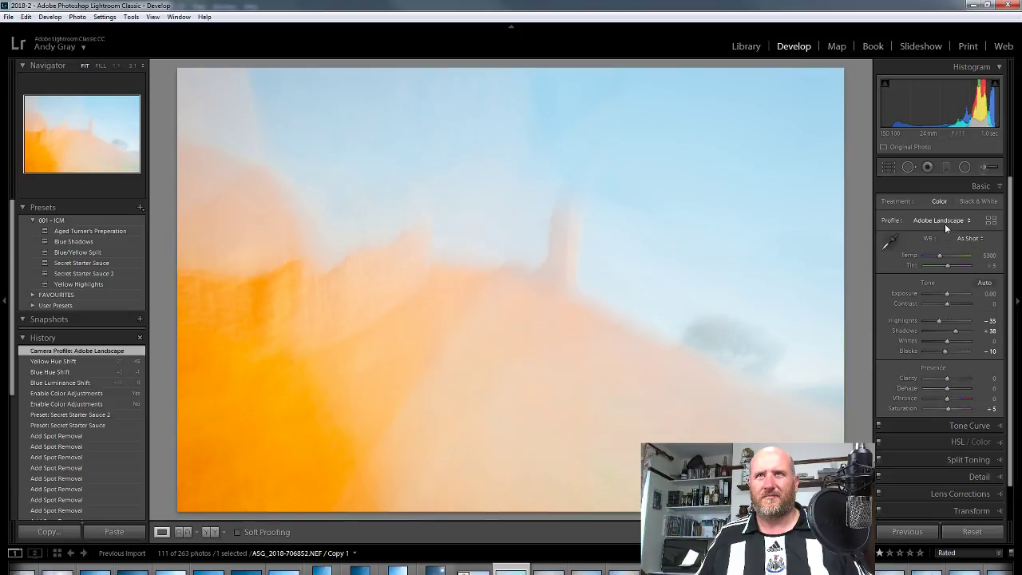
pyautogui.click(944, 222)
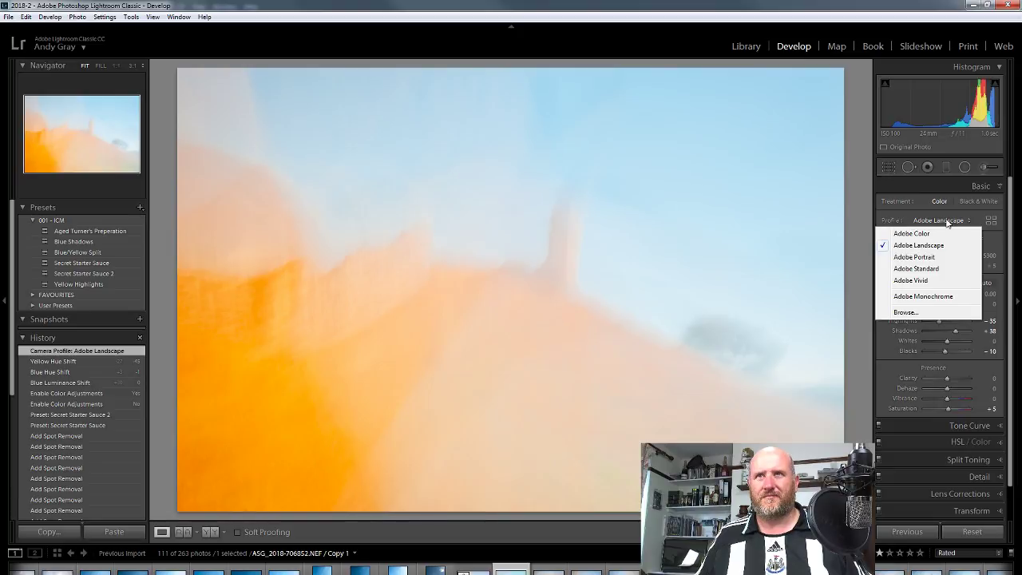
pyautogui.click(927, 269)
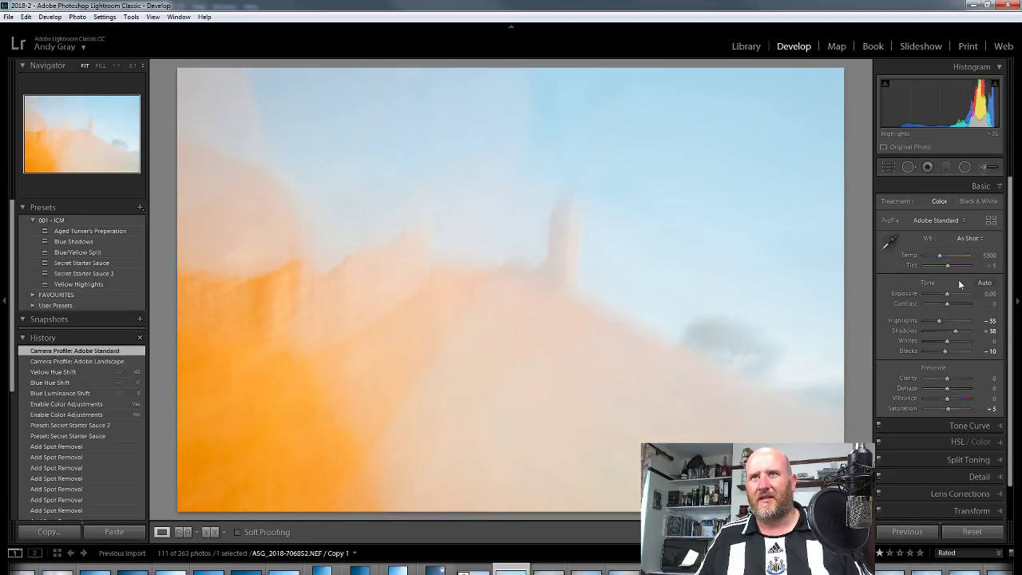
# - Set Contrast to +12, Exposure to -0.36 and Clarity to +7, and check the sharpening and noise reduction settings
pyautogui.moveTo(946, 302)
pyautogui.mouseDown()
pyautogui.moveTo(934, 305)
pyautogui.moveTo(956, 305)
pyautogui.moveTo(947, 309)
pyautogui.moveTo(946, 296)
pyautogui.mouseUp()
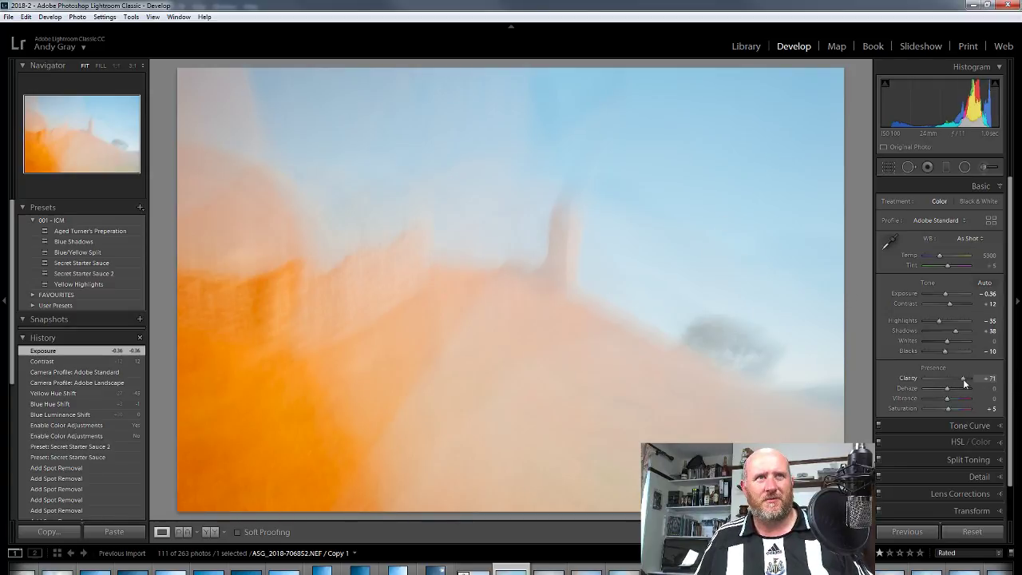
pyautogui.moveTo(963, 379); pyautogui.dragTo(948, 378)
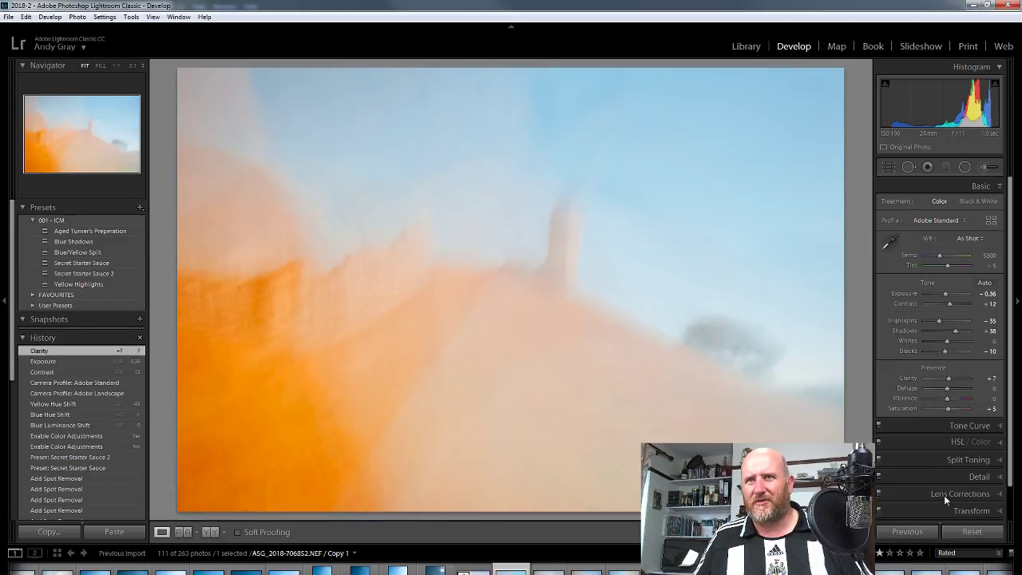
pyautogui.click(972, 477)
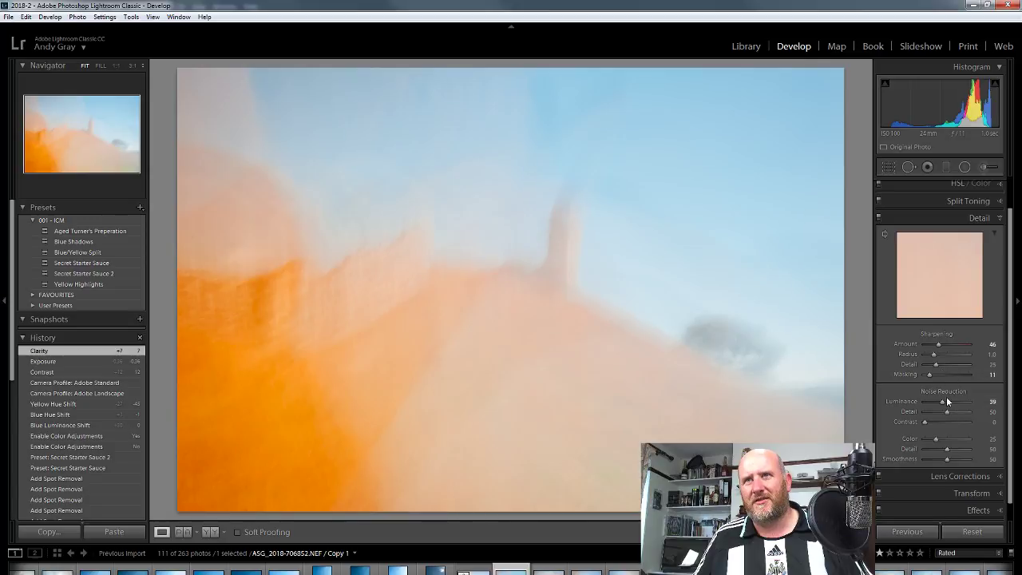
pyautogui.click(970, 220)
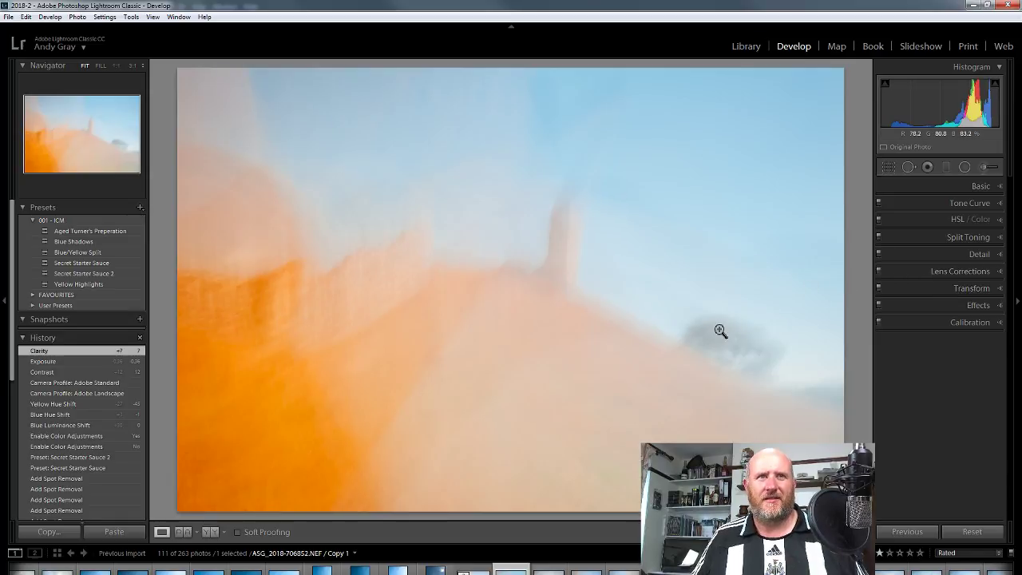
# - Try a warmer white balance with Temp 6048 and Tint +14, and revert it to As Shot
pyautogui.click(986, 186)
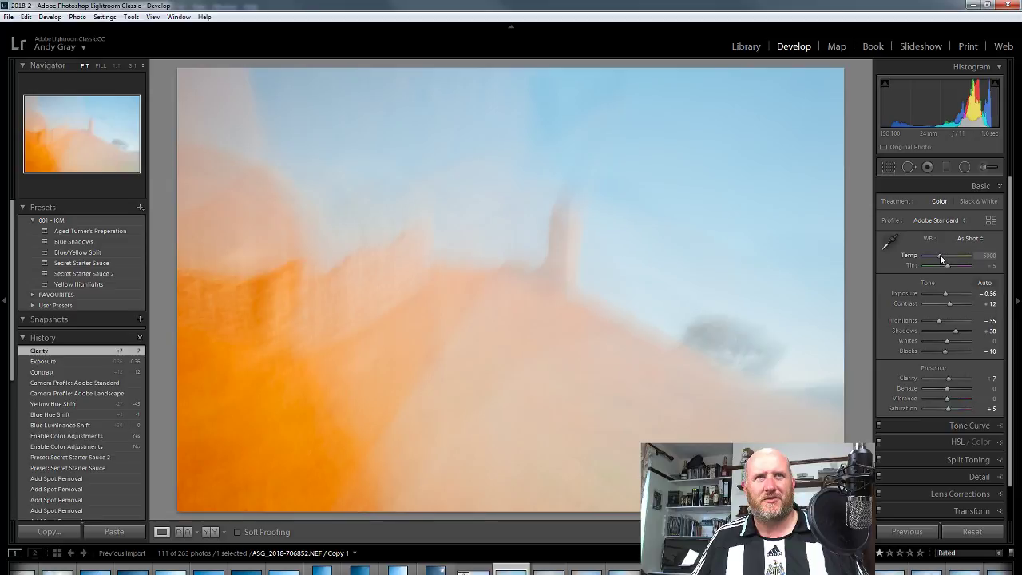
pyautogui.moveTo(941, 258); pyautogui.dragTo(944, 258)
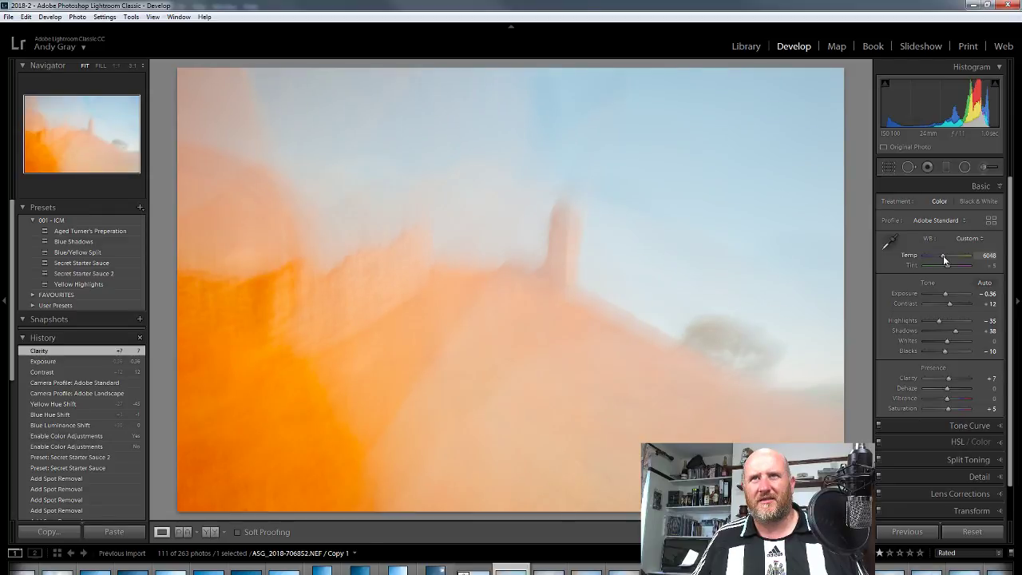
pyautogui.moveTo(943, 255); pyautogui.dragTo(950, 269)
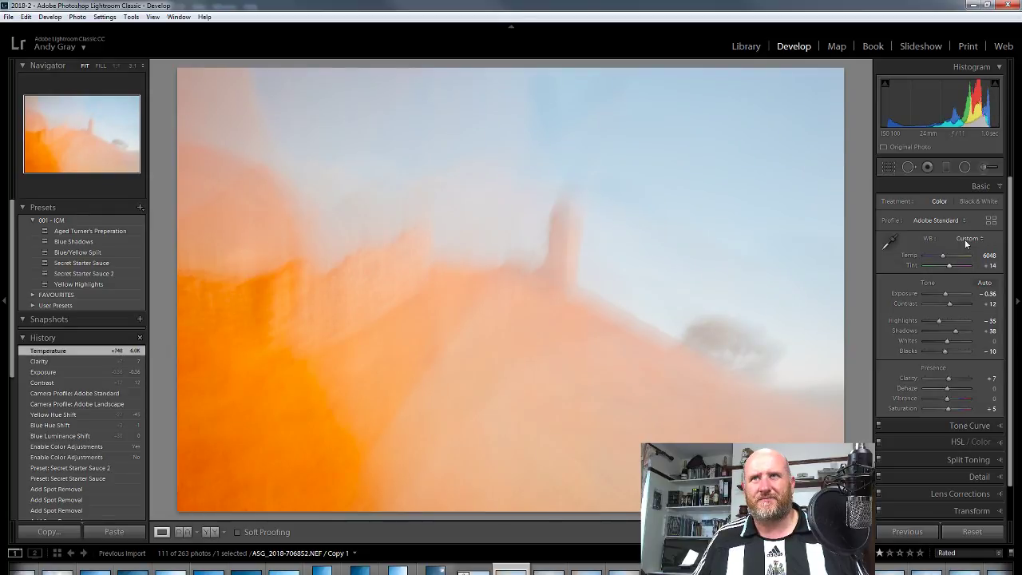
pyautogui.click(966, 238)
pyautogui.click(956, 256)
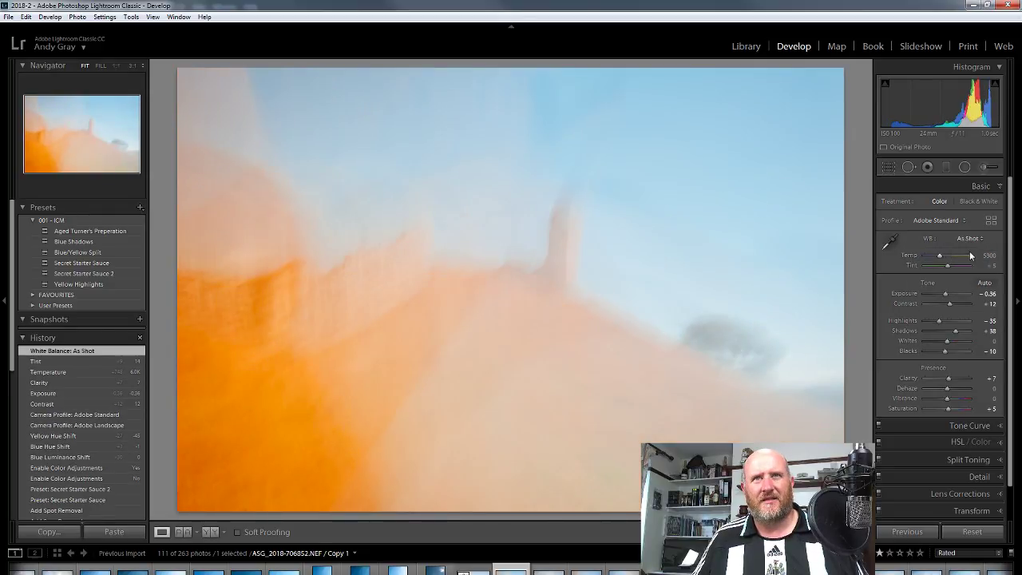
# - Try the Auto white balance and change it to the Daylight preset
pyautogui.click(969, 238)
pyautogui.click(949, 265)
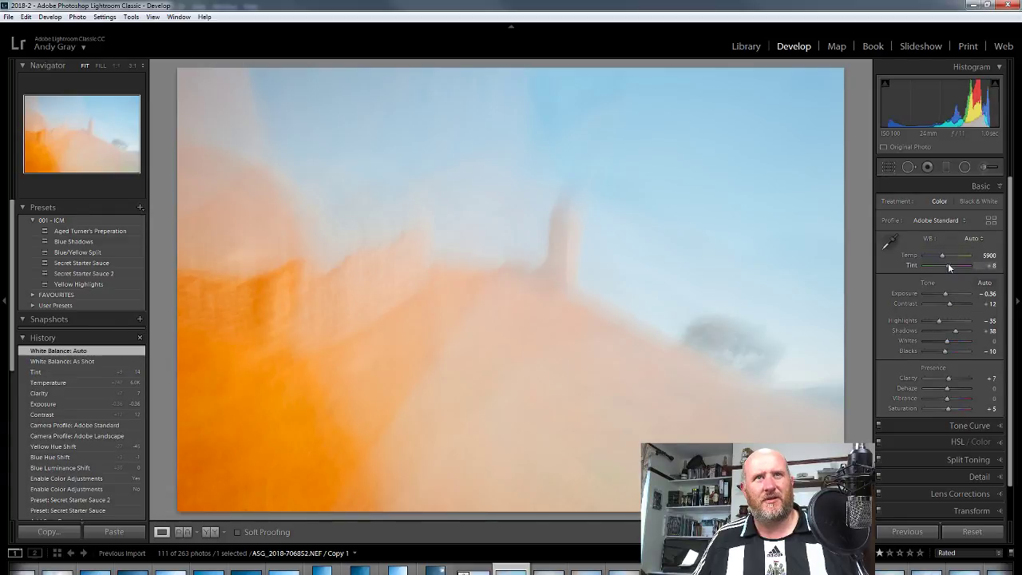
pyautogui.click(966, 239)
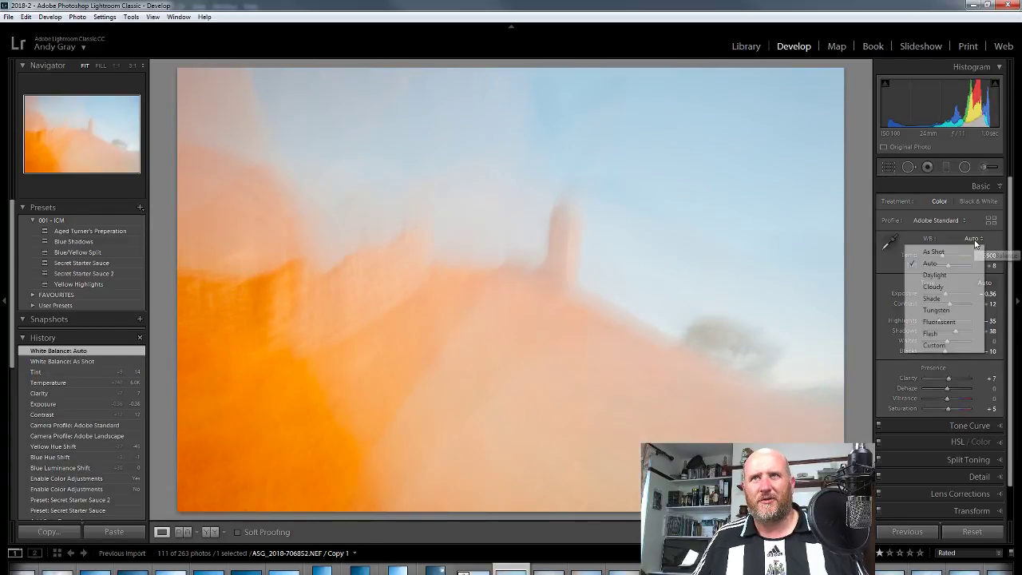
pyautogui.click(957, 275)
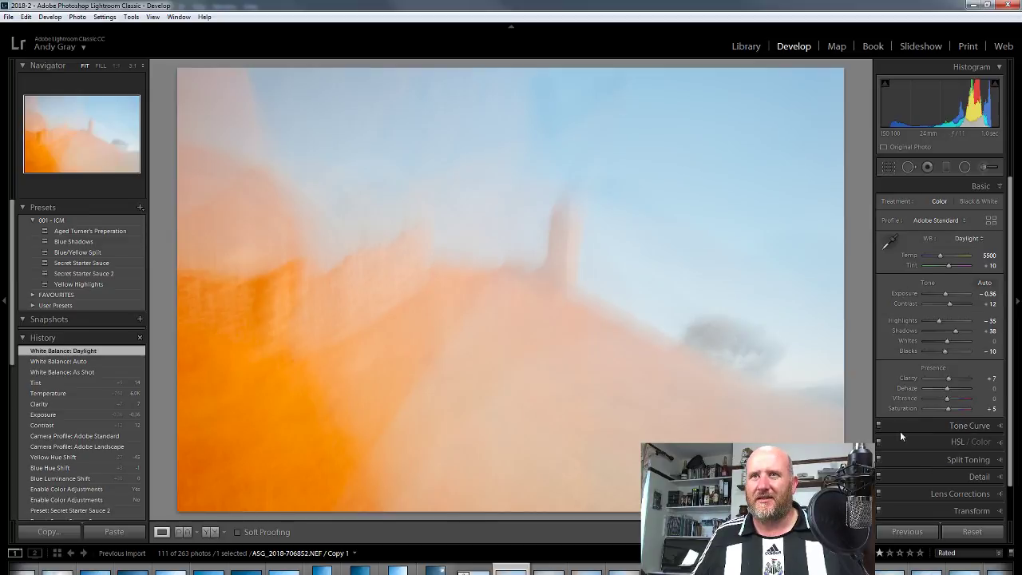
# - Compare the photo with the HSL colour adjustments off and on, and reset the Orange hue to 0
pyautogui.click(880, 441)
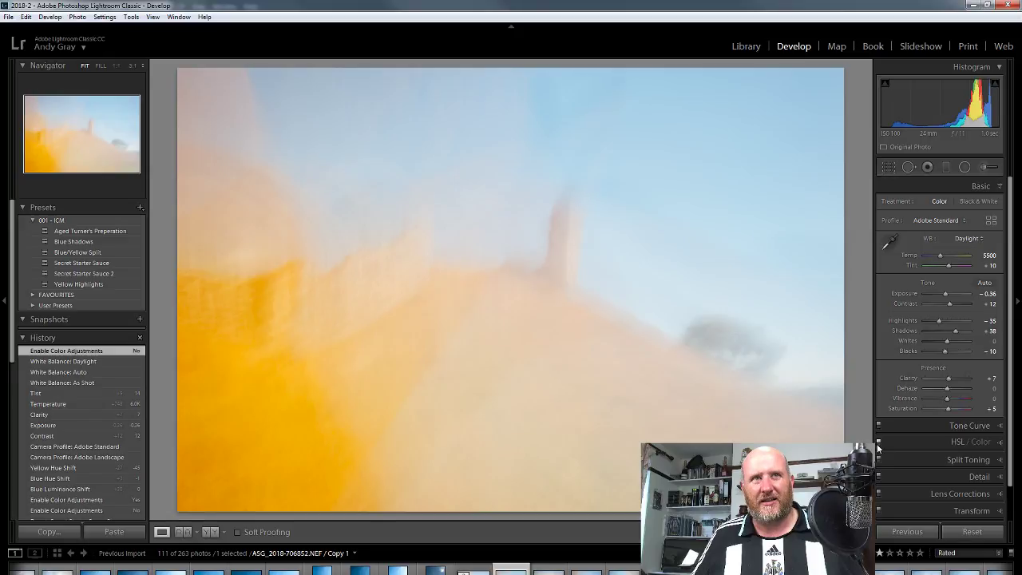
pyautogui.click(878, 443)
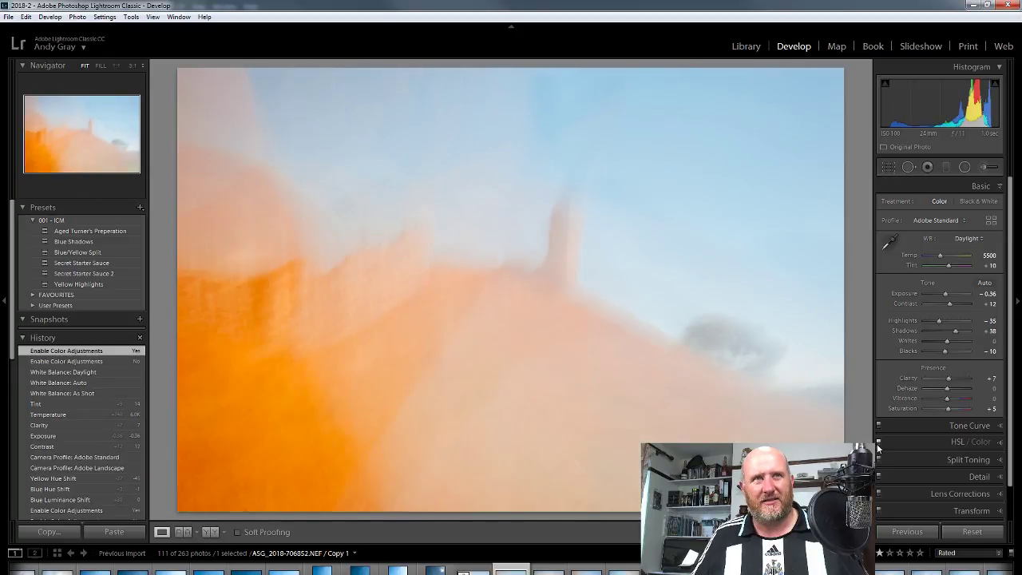
pyautogui.click(947, 443)
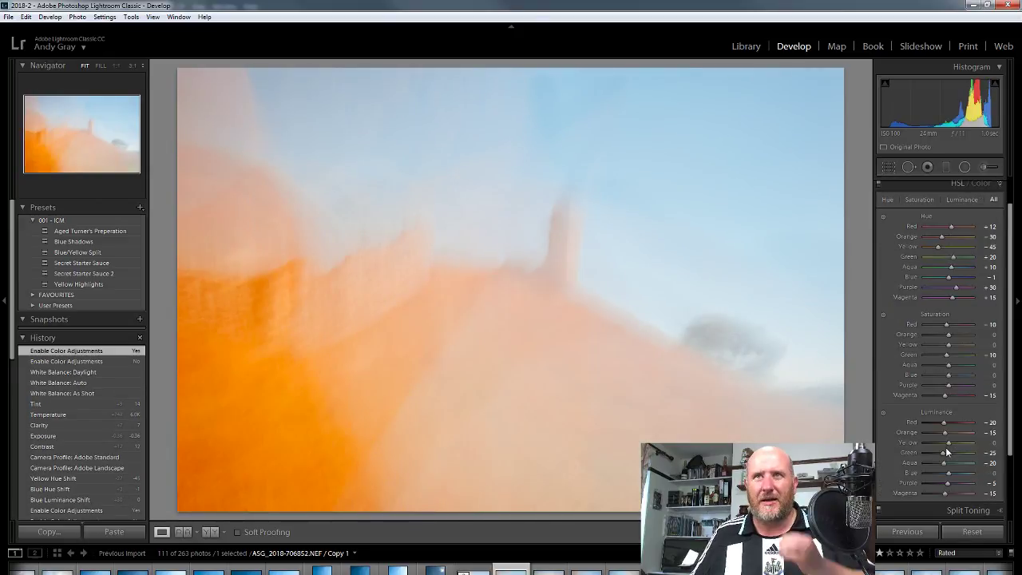
pyautogui.doubleClick(944, 238)
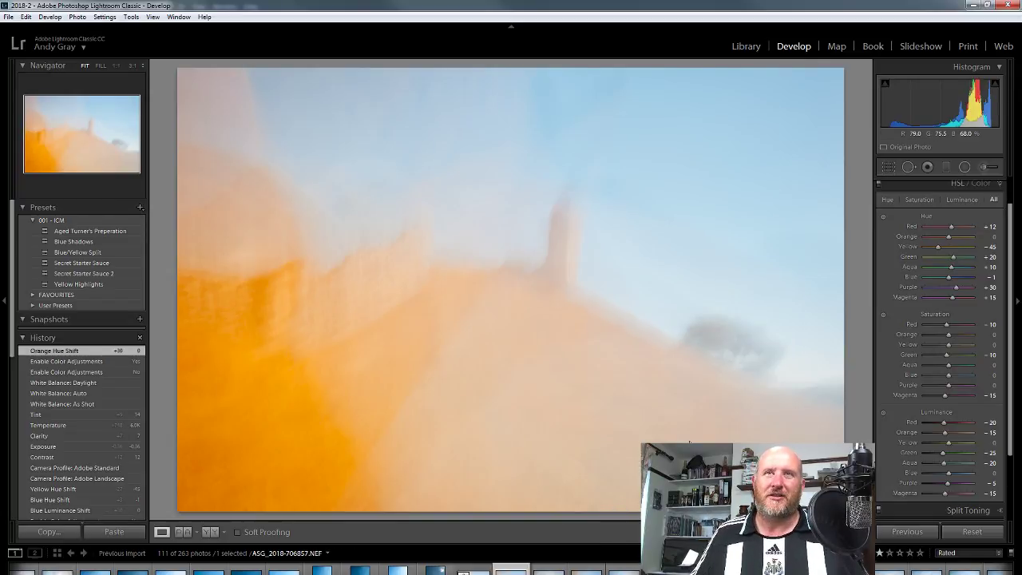
# - Browse the castle photos that follow the edited virtual copy in the Library, up to ASG_2018-706862.NEF
pyautogui.click(746, 46)
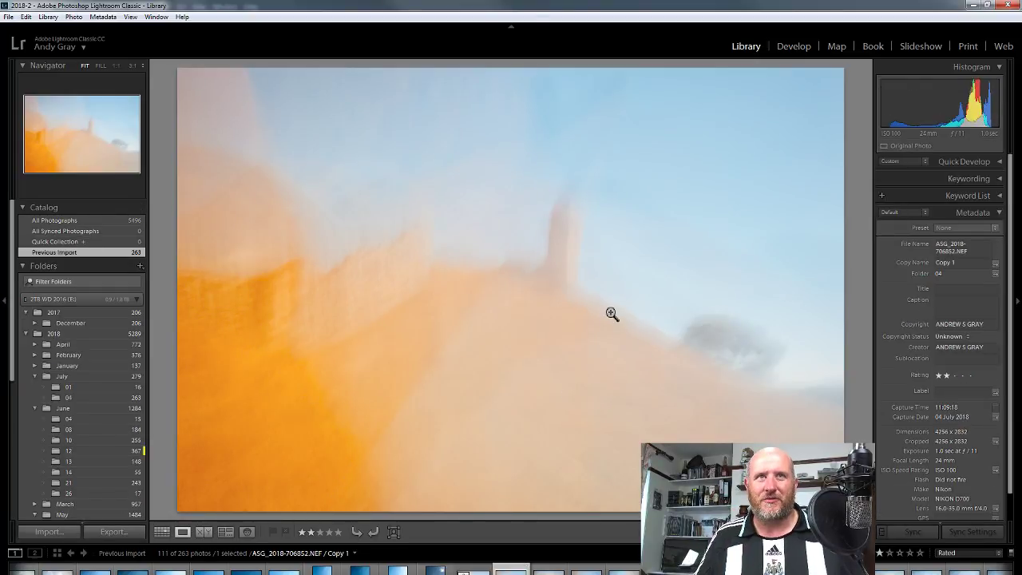
pyautogui.press('Right')
pyautogui.press('Right')
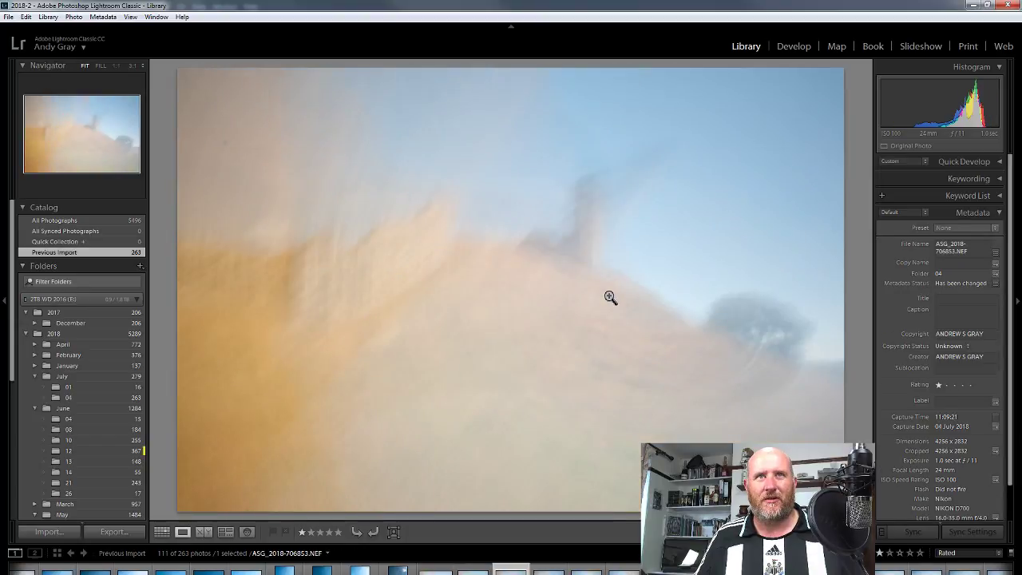
pyautogui.press('Right')
pyautogui.press('Right')
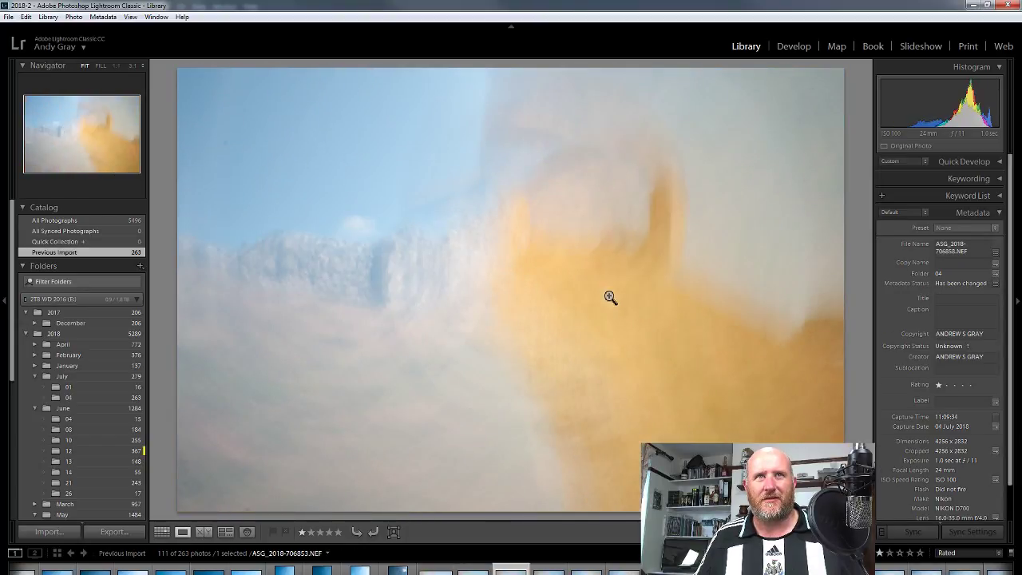
pyautogui.press('Right')
pyautogui.press('Right')
pyautogui.press('Right')
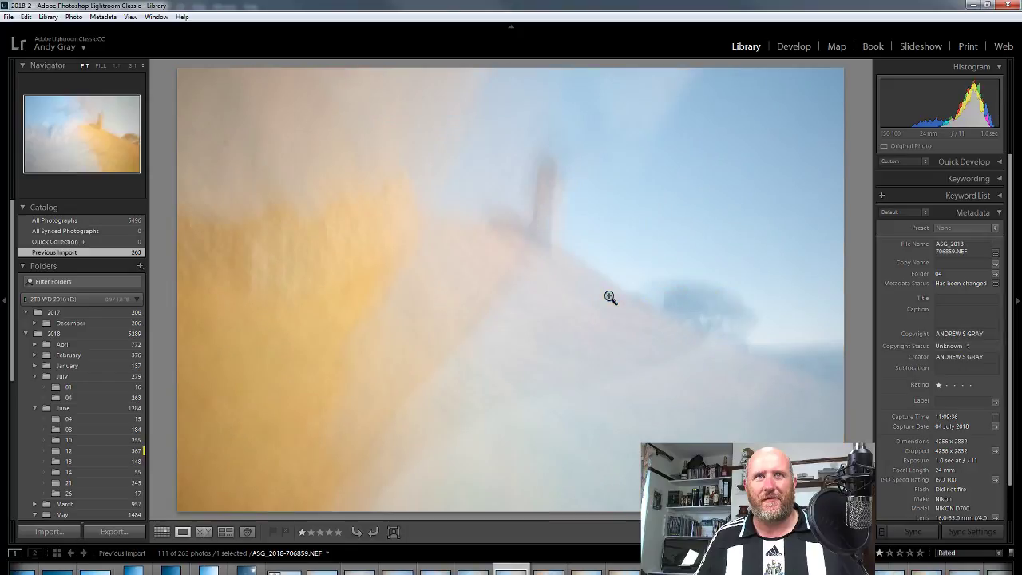
pyautogui.press('Right')
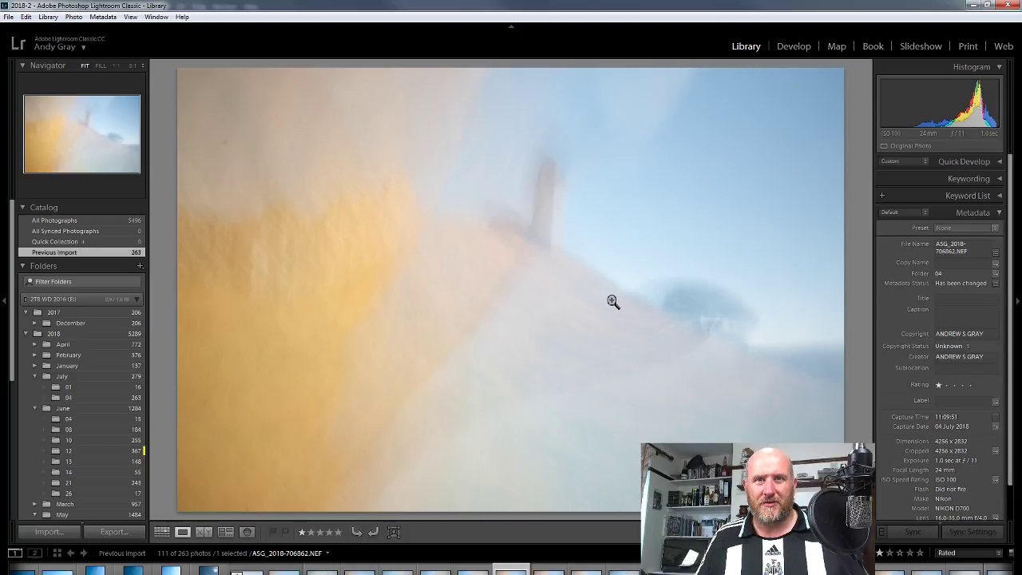
# - Select the seven photos from ASG_2018-706852.NEF / Copy 1 through ASG_2018-706862.NEF, with the edited copy as the active photo
pyautogui.keyDown('shift'); pyautogui.click(284, 568); pyautogui.keyUp('shift')
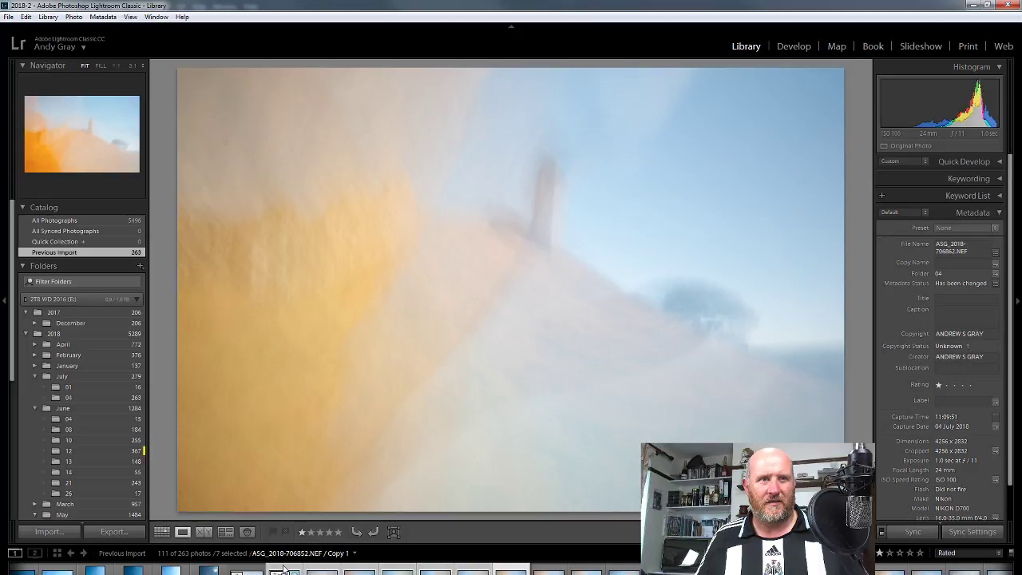
pyautogui.click(283, 567)
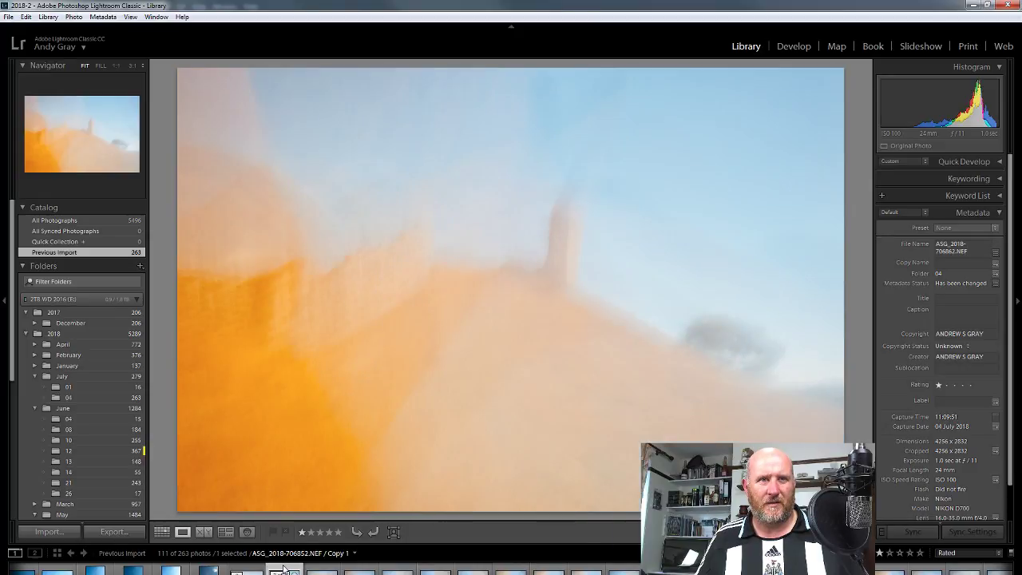
pyautogui.keyDown('shift'); pyautogui.click(510, 568); pyautogui.keyUp('shift')
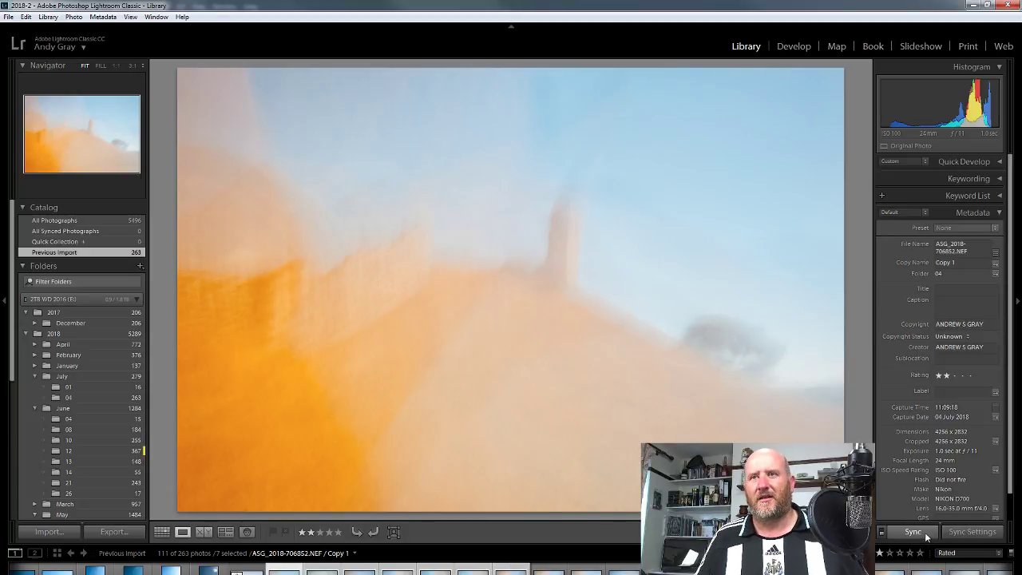
# - Synchronize the edited copy's develop settings to the selected photos, including Split Toning, Transform and Effects
pyautogui.click(793, 46)
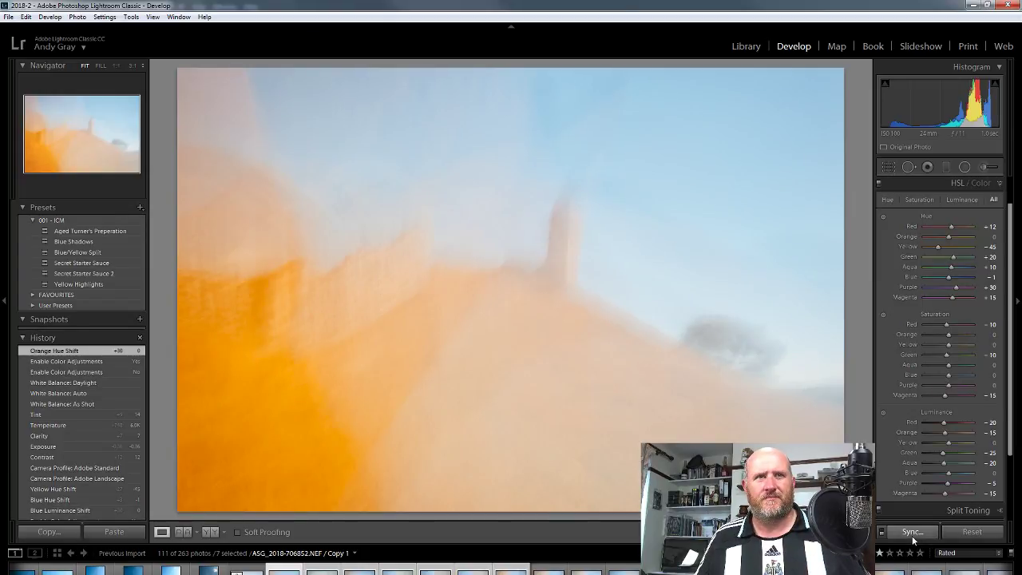
pyautogui.click(914, 534)
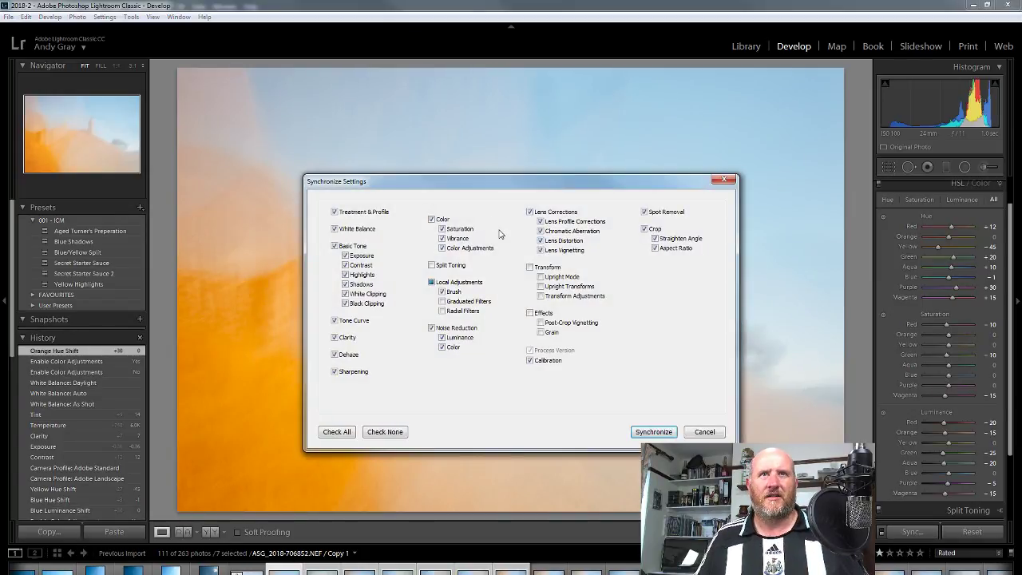
pyautogui.click(541, 267)
pyautogui.click(539, 311)
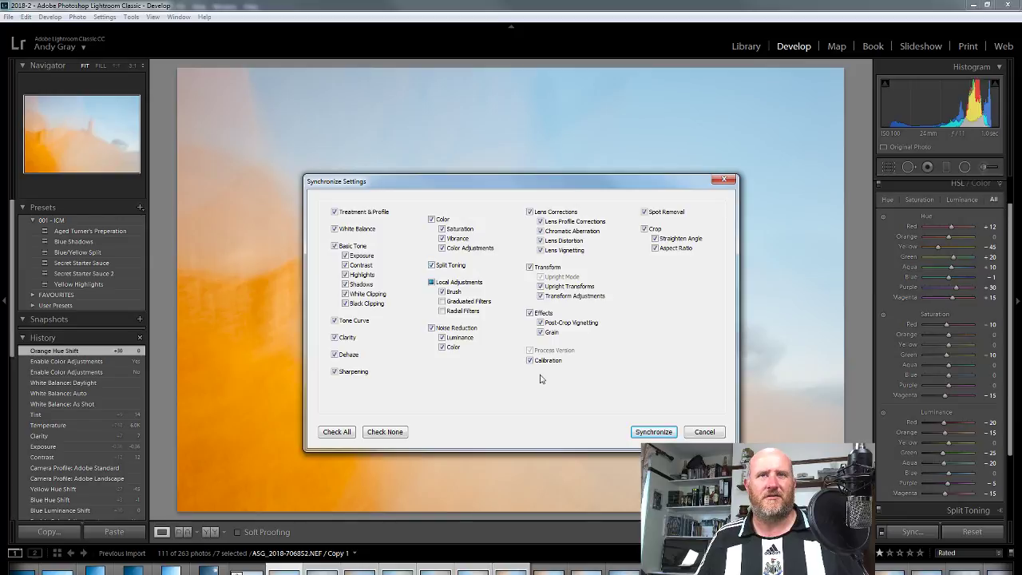
pyautogui.click(650, 435)
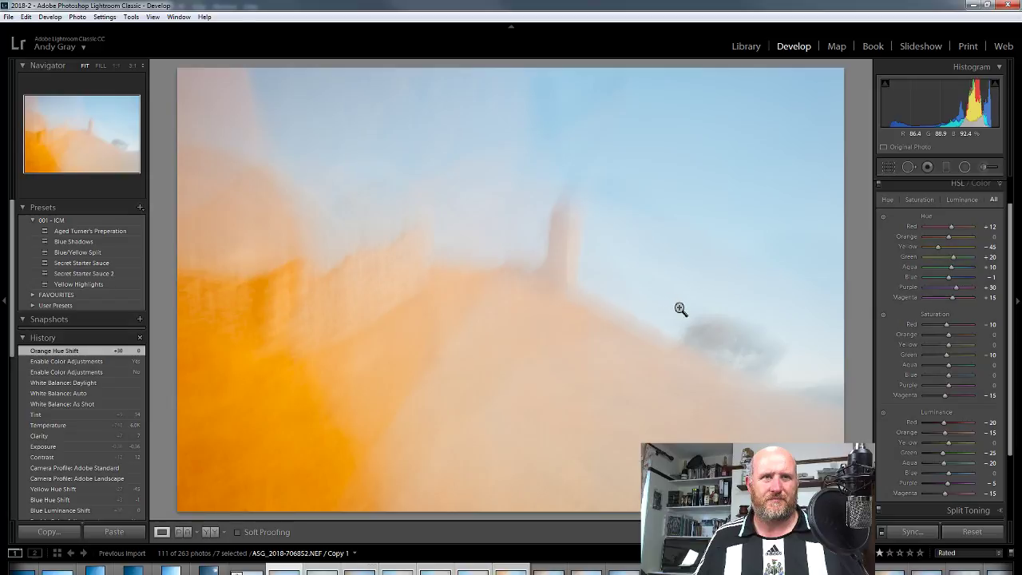
# - Review the seven synchronized castle photos one after another in the Library, going forward and back through the selection
pyautogui.click(745, 47)
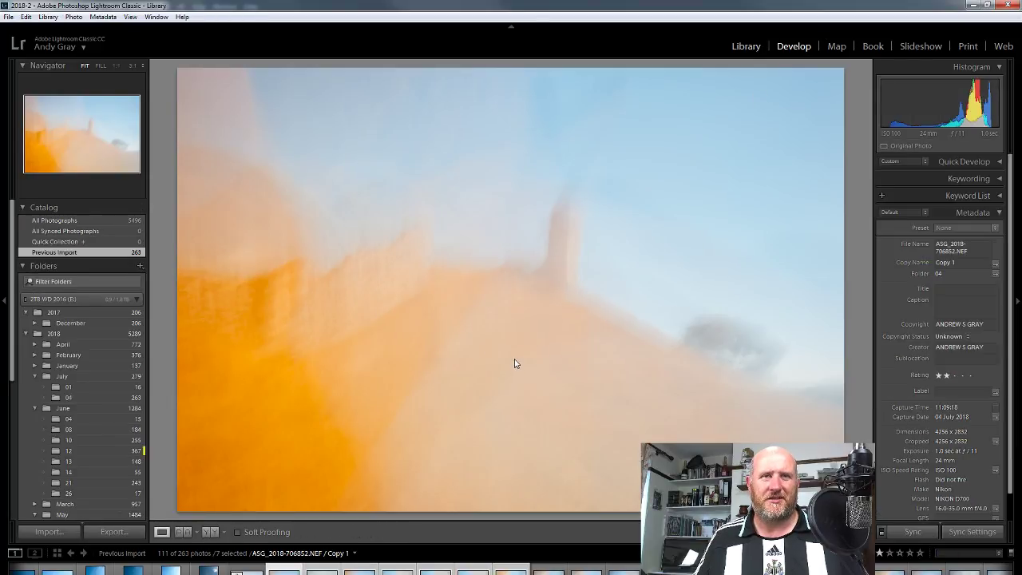
pyautogui.press('Right')
pyautogui.press('Right')
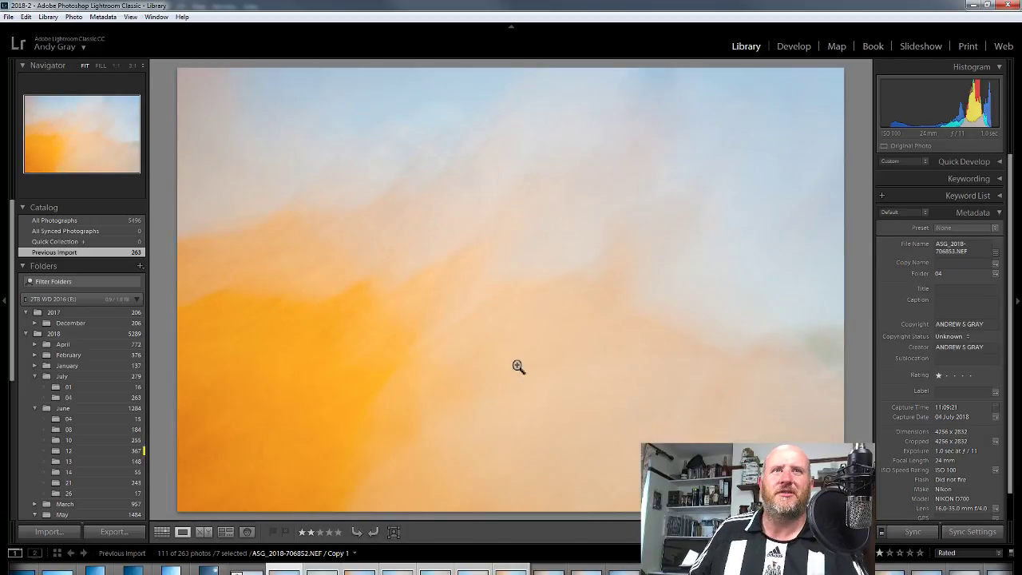
pyautogui.press('Right')
pyautogui.press('Right')
pyautogui.press('Right')
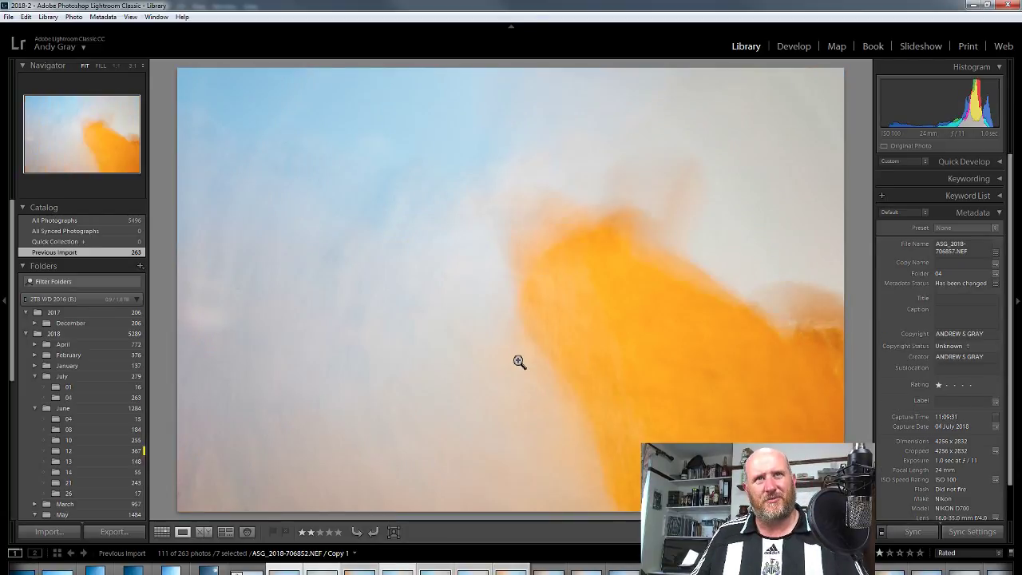
pyautogui.press('Right')
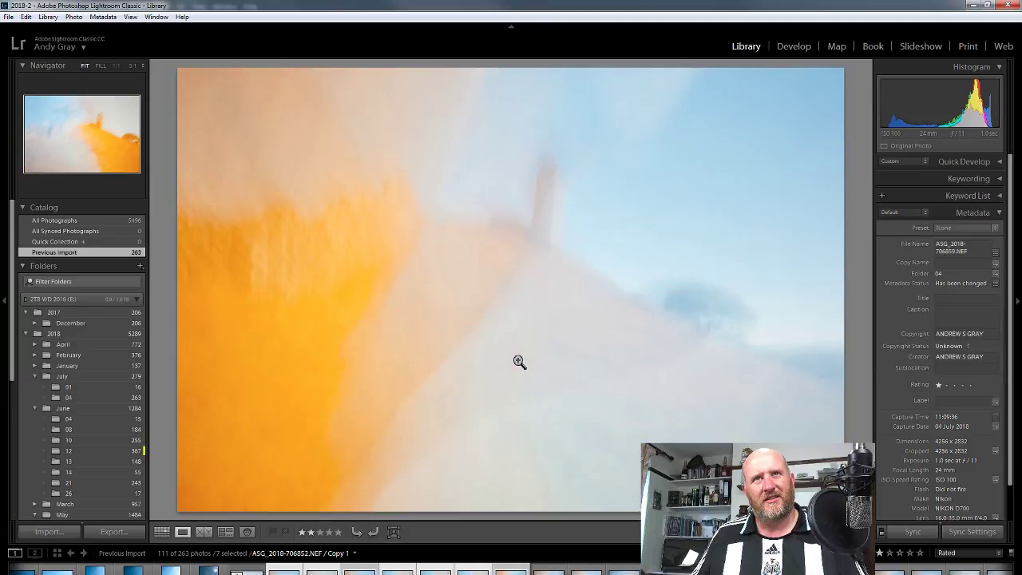
pyautogui.press('Right')
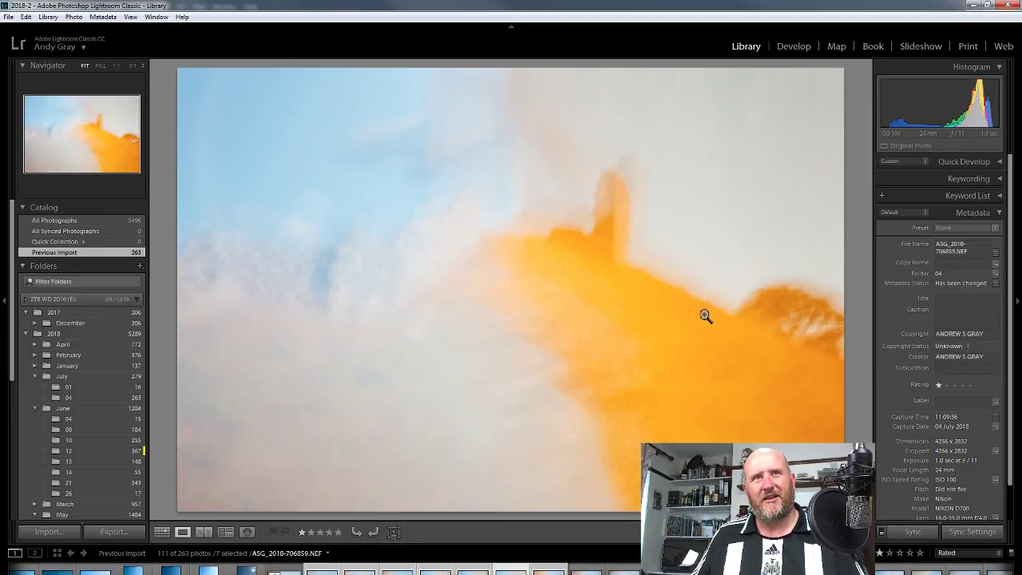
pyautogui.press('Left')
pyautogui.press('Left')
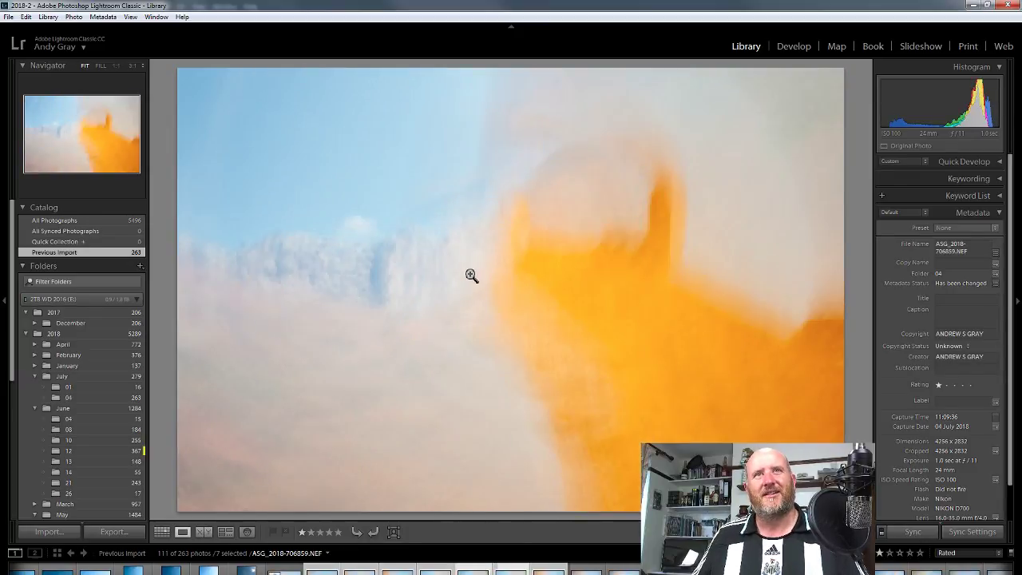
pyautogui.press('Right')
pyautogui.press('Left')
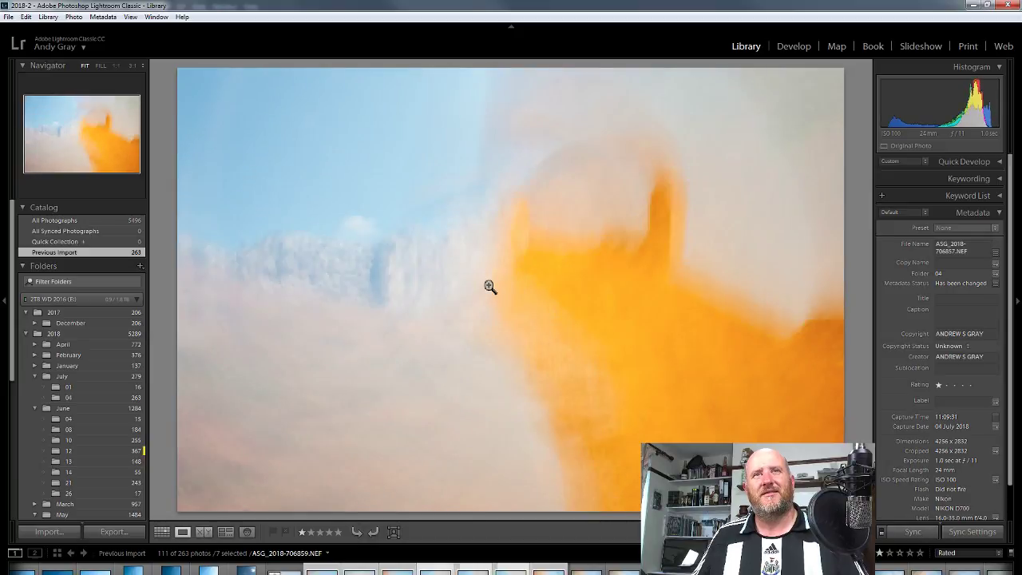
pyautogui.press('Left')
pyautogui.press('Left')
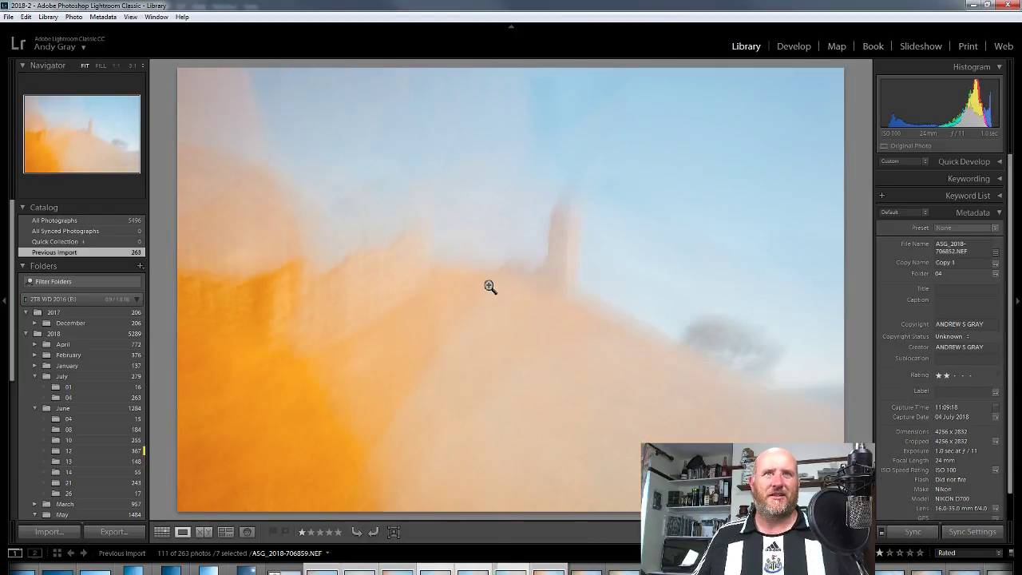
pyautogui.press('Left')
pyautogui.press('Left')
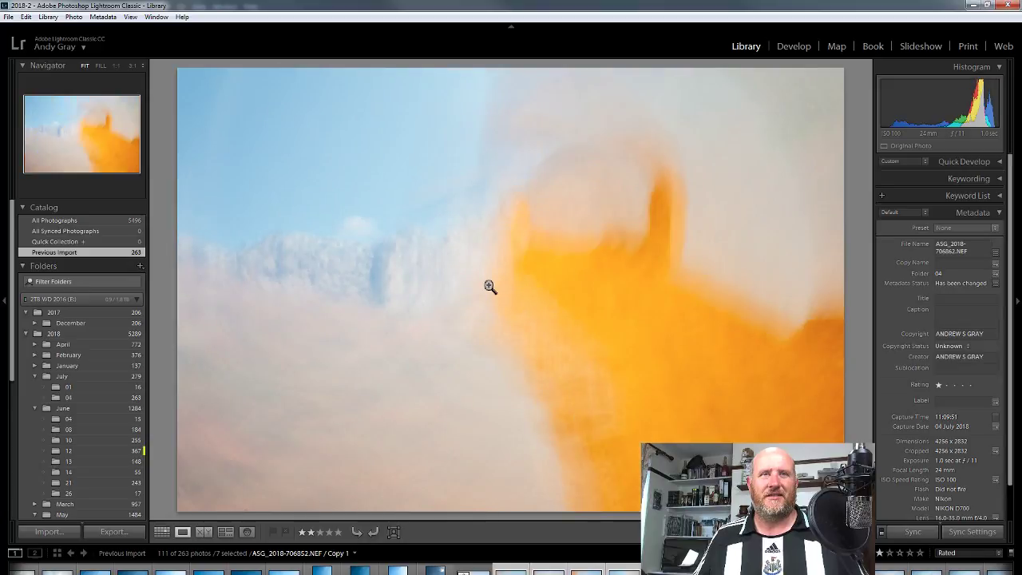
# - Open the seven selected castle photos as layers of a single document in Photoshop
pyautogui.rightClick(517, 341)
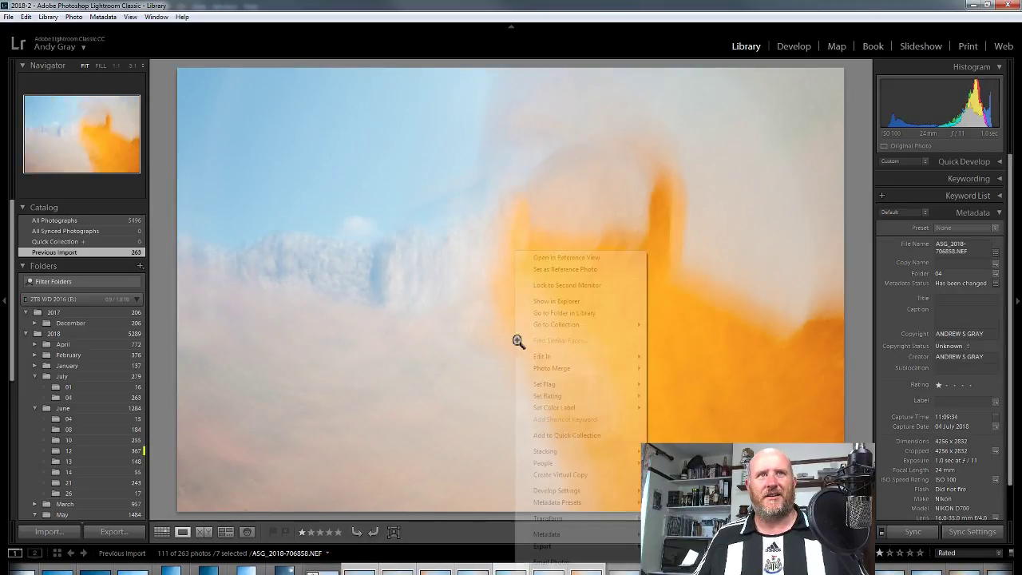
pyautogui.moveTo(580, 362)
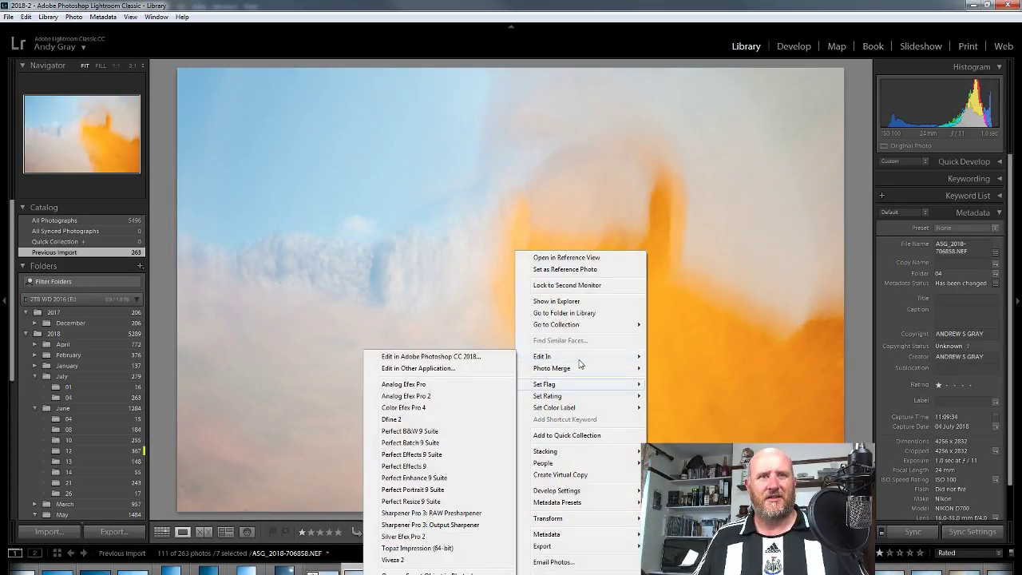
pyautogui.click(471, 356)
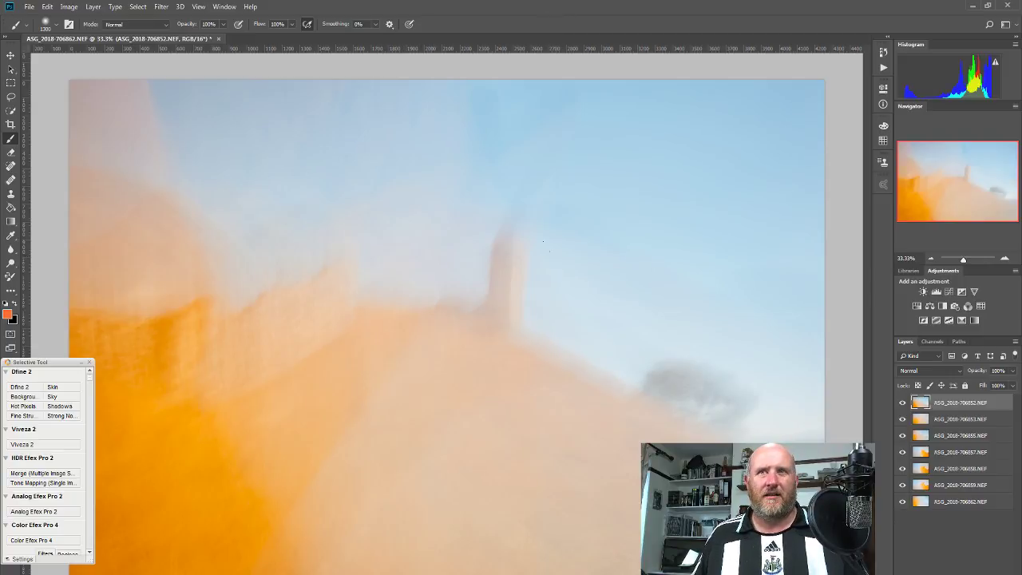
# - Select all seven layers from ASG_2018-706852.NEF to ASG_2018-706862.NEF and set their blend mode to Darken
pyautogui.keyDown('shift'); pyautogui.click(954, 503); pyautogui.keyUp('shift')
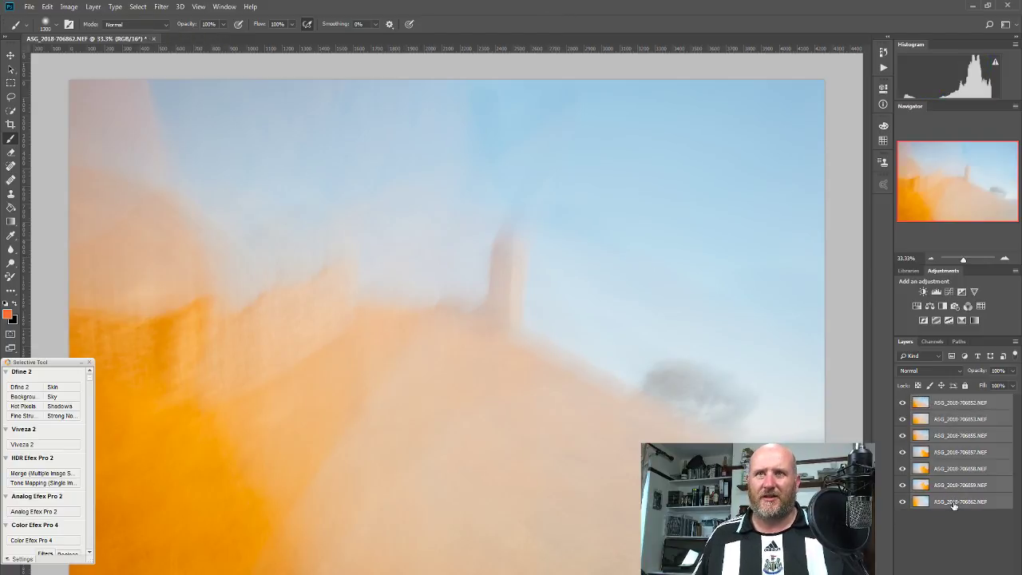
pyautogui.click(927, 370)
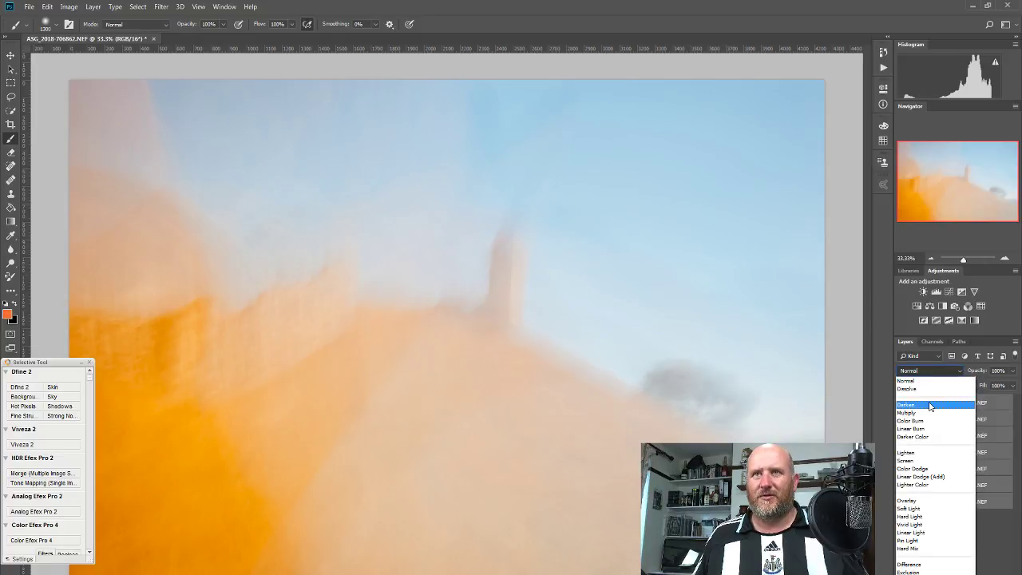
pyautogui.click(931, 406)
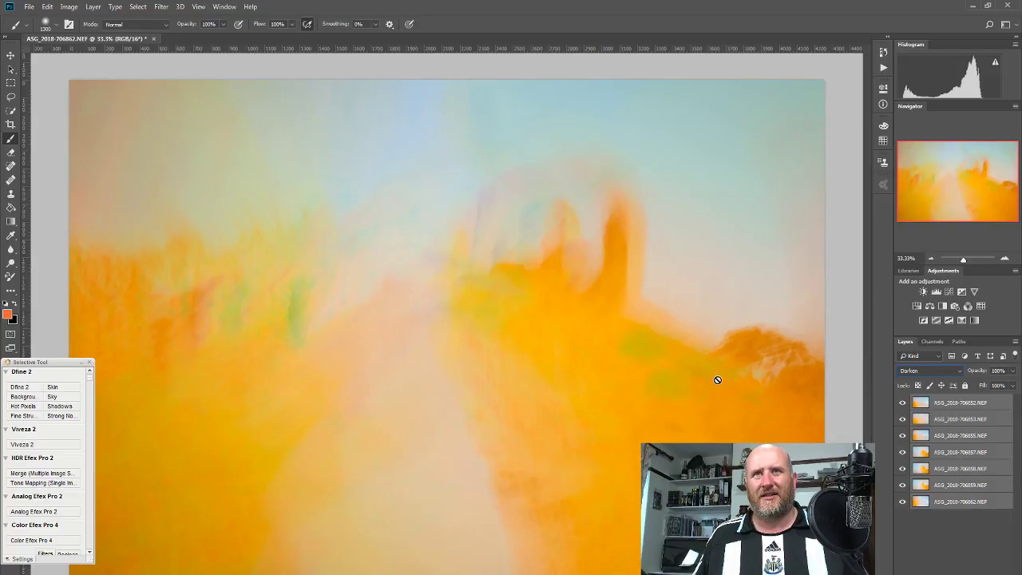
# - Try the blend modes from Multiply through Soft Light in sequence on the seven selected layers
pyautogui.press('Down')
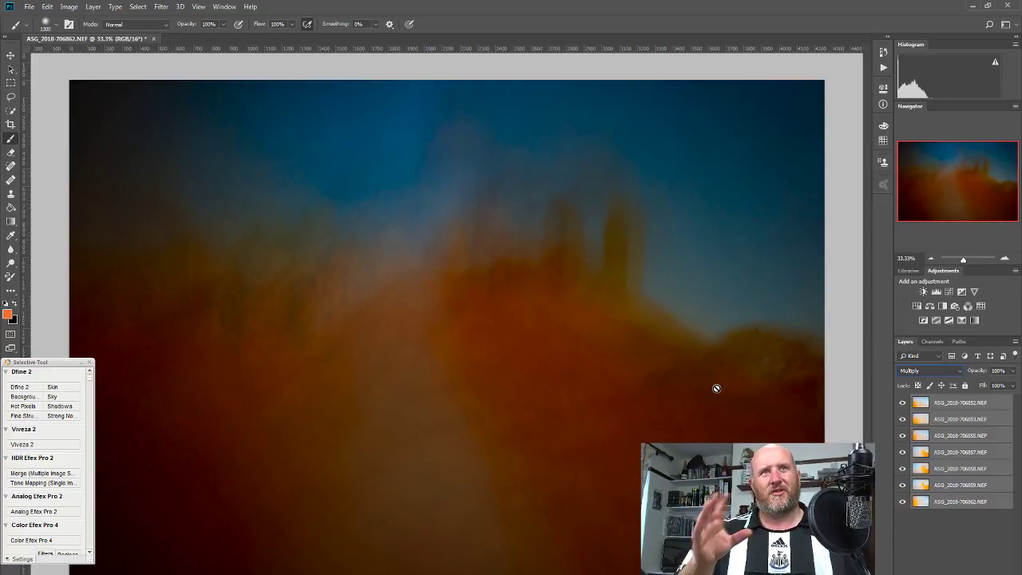
pyautogui.hotkey('shift', '+')
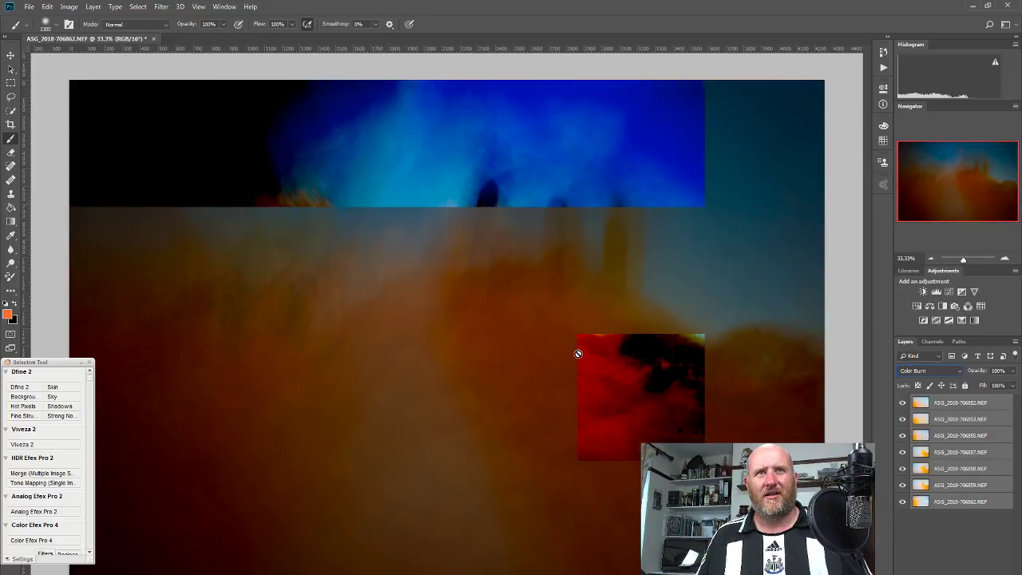
pyautogui.hotkey('shift', '+')
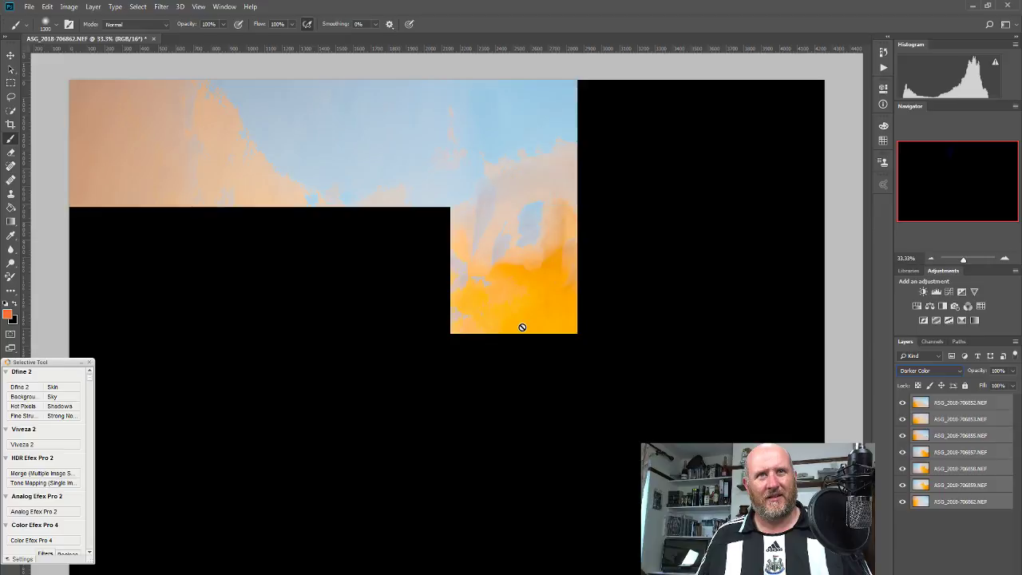
pyautogui.press('Down')
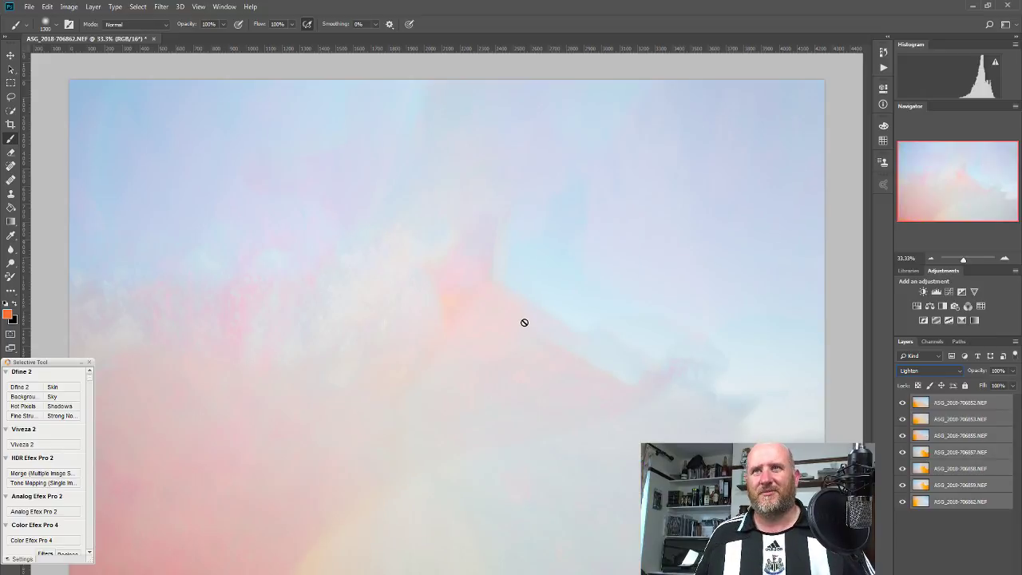
pyautogui.press('Down')
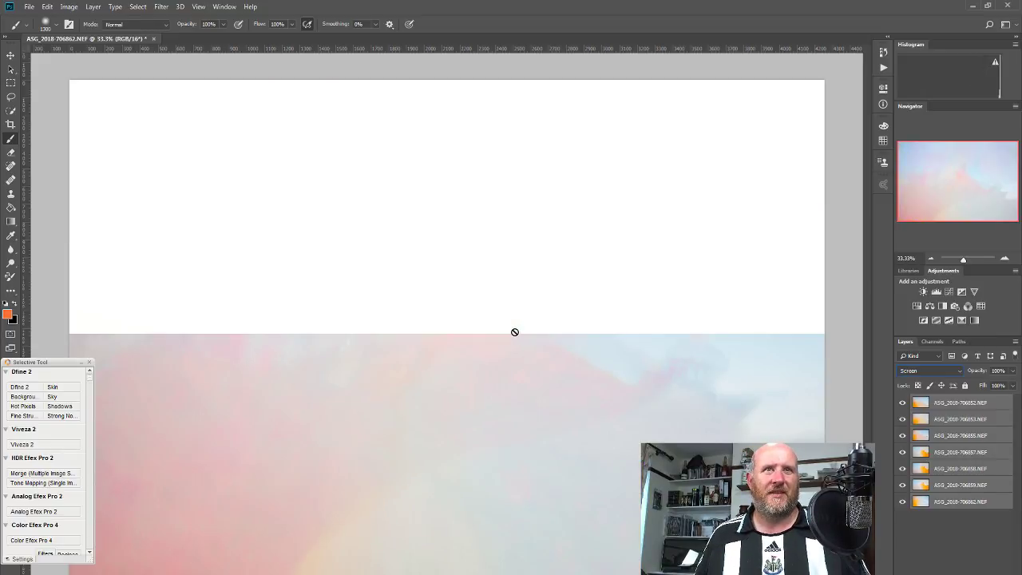
pyautogui.press('Down')
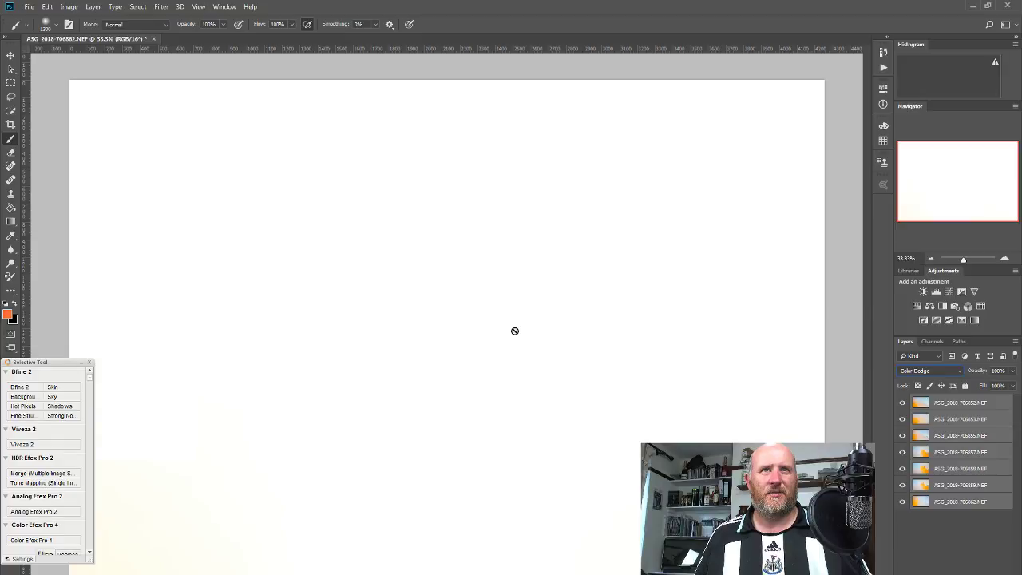
pyautogui.press('Down')
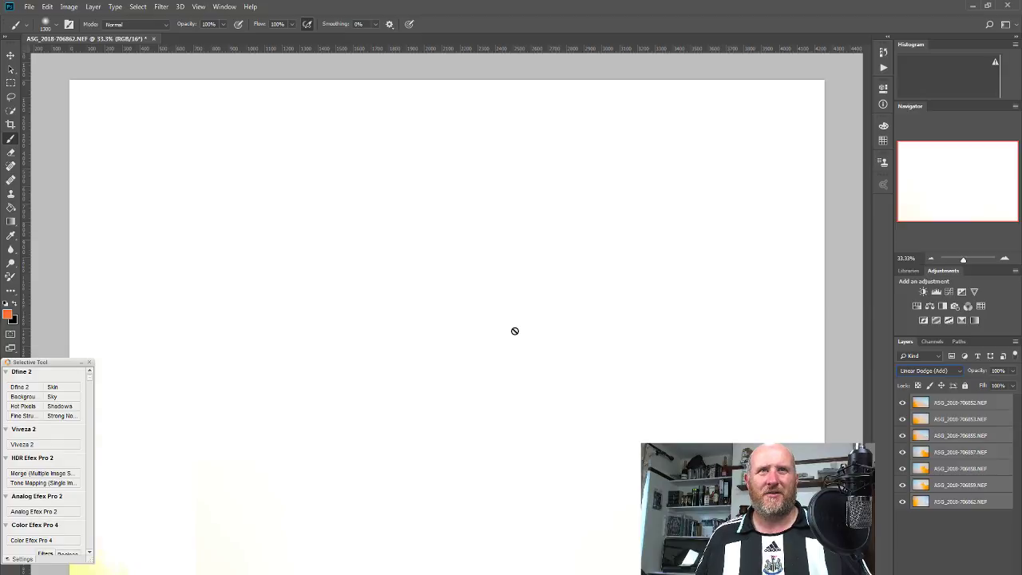
pyautogui.press('Down')
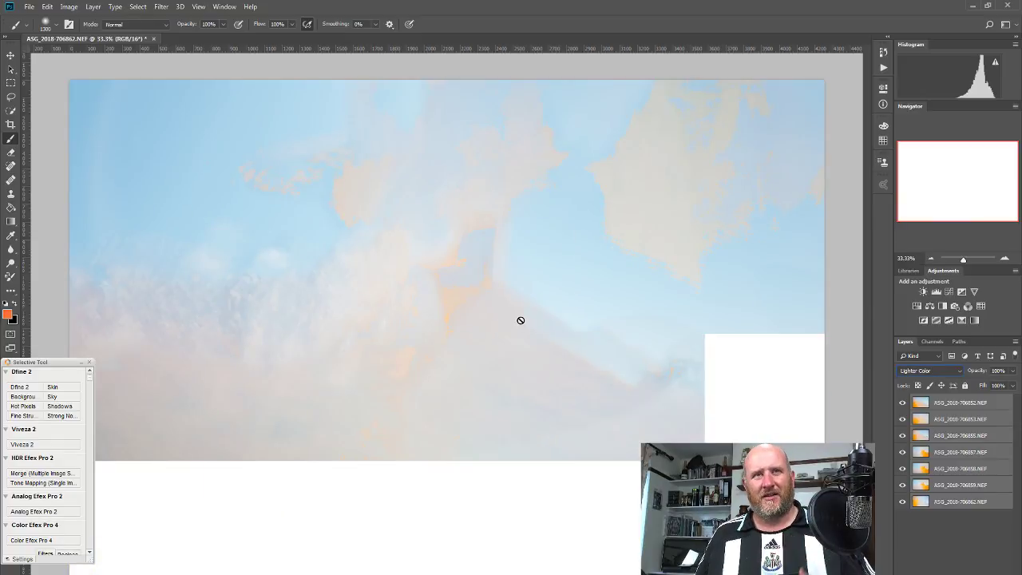
pyautogui.press('Down')
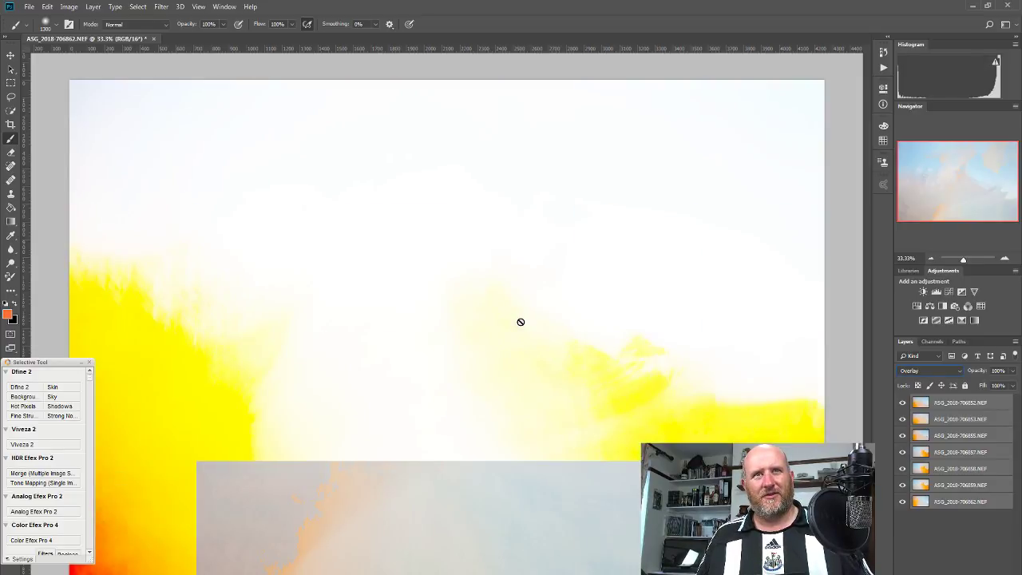
pyautogui.press('Down')
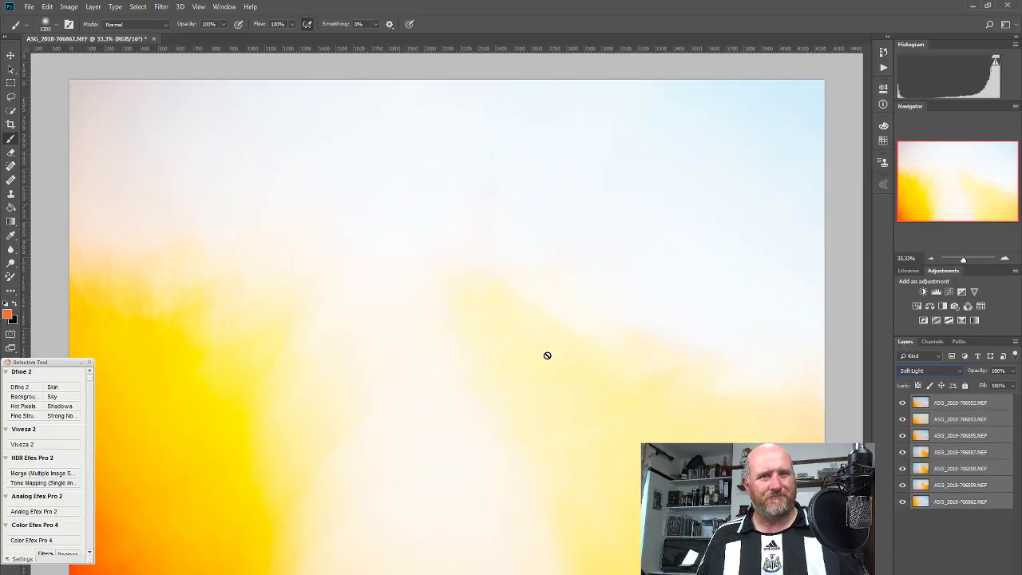
# - Set the selected layers' blend mode to Multiply and hide all seven, from ASG_2018-706852.NEF down to ASG_2018-706862.NEF
pyautogui.click(936, 371)
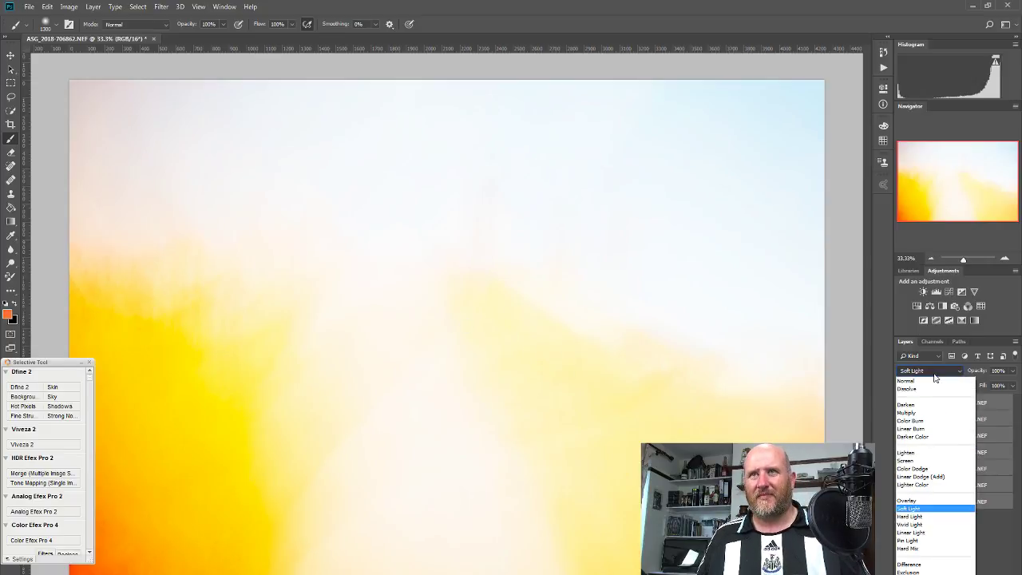
pyautogui.click(919, 417)
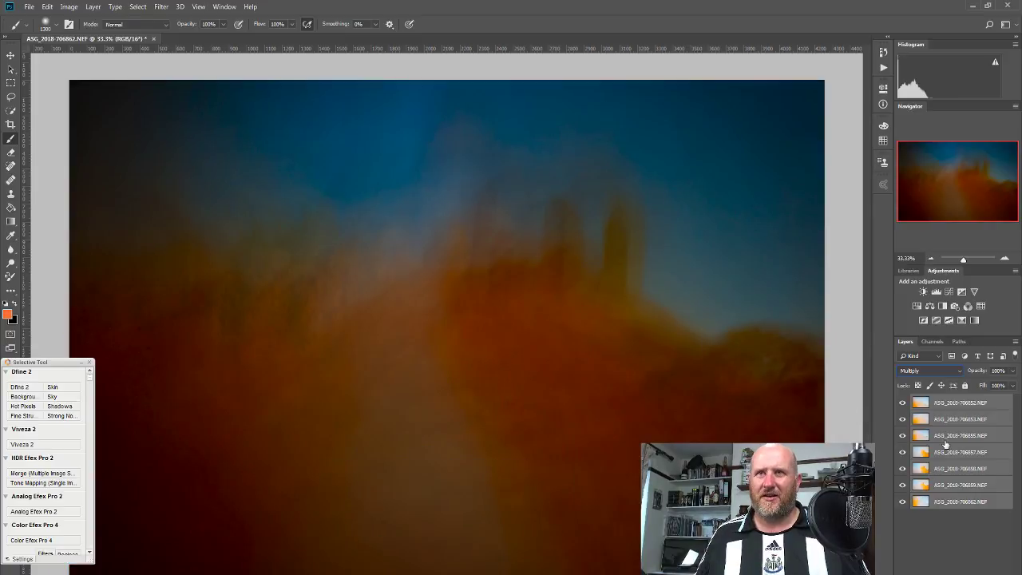
pyautogui.click(902, 402)
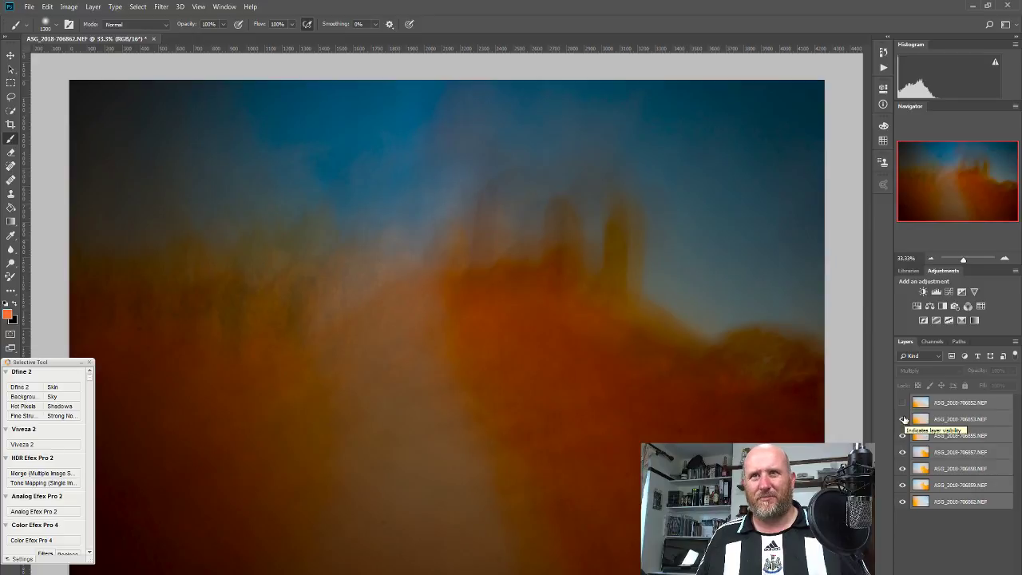
pyautogui.click(904, 420)
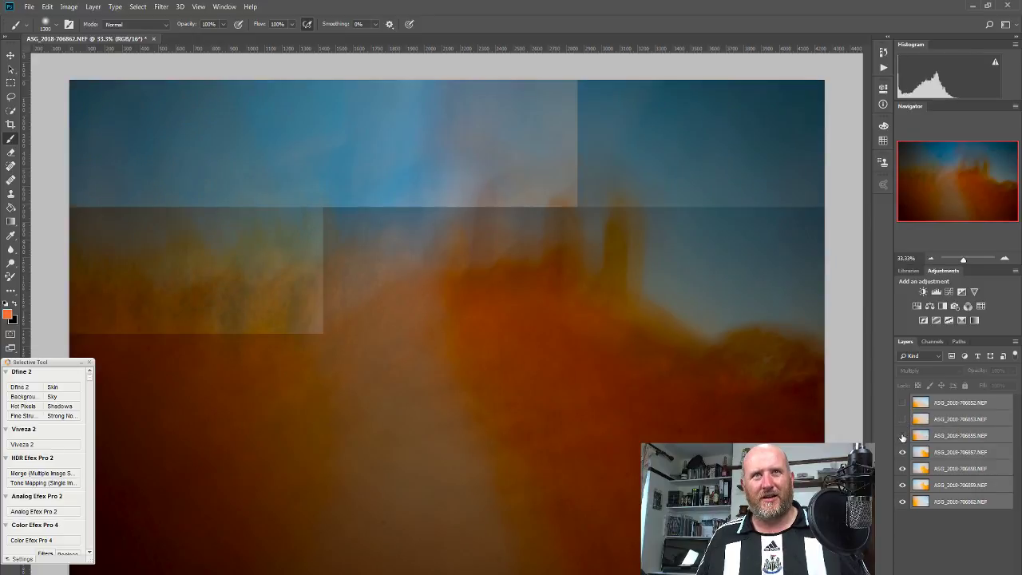
pyautogui.click(903, 435)
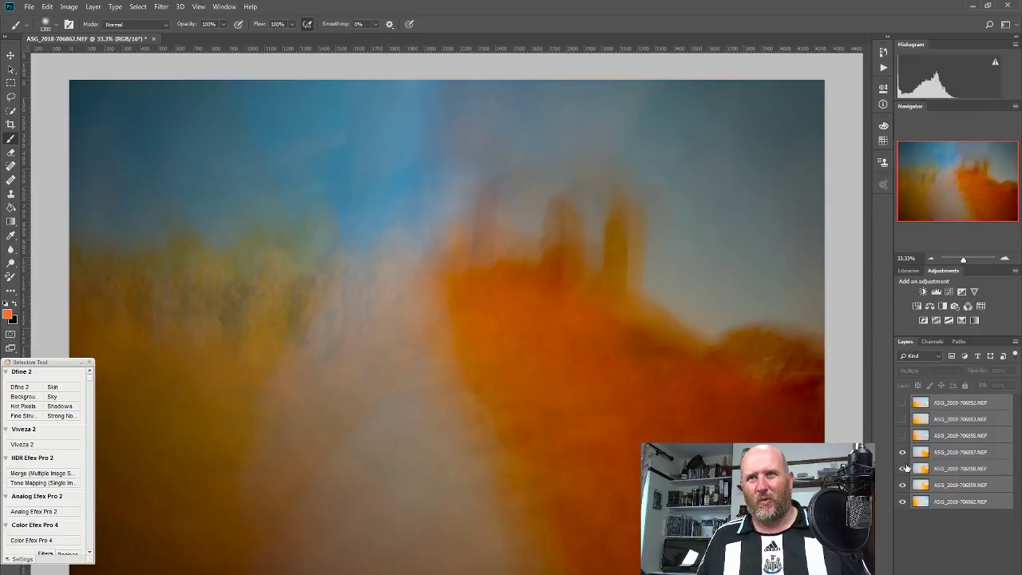
pyautogui.click(903, 452)
pyautogui.click(903, 469)
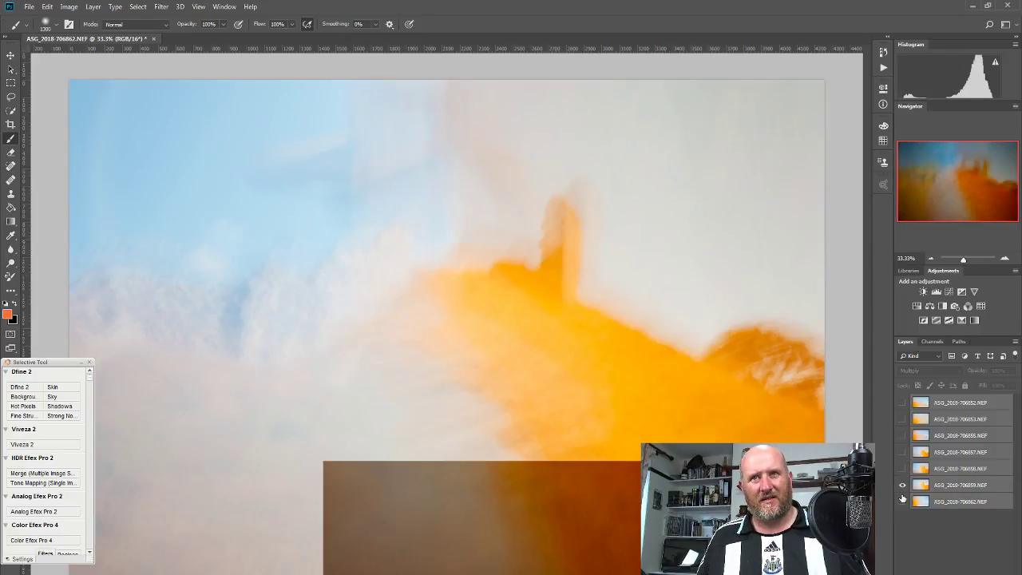
pyautogui.click(903, 484)
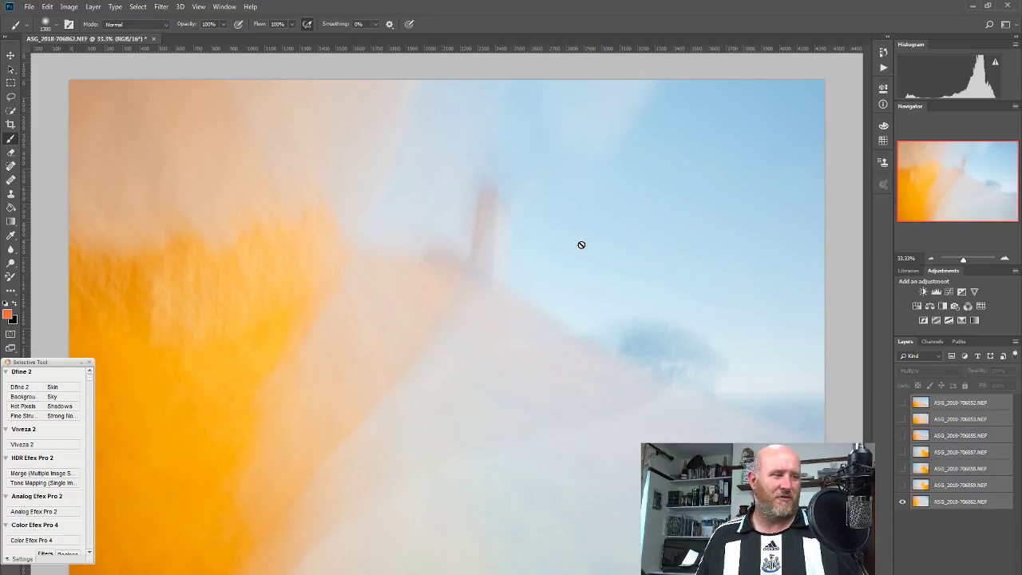
pyautogui.click(903, 502)
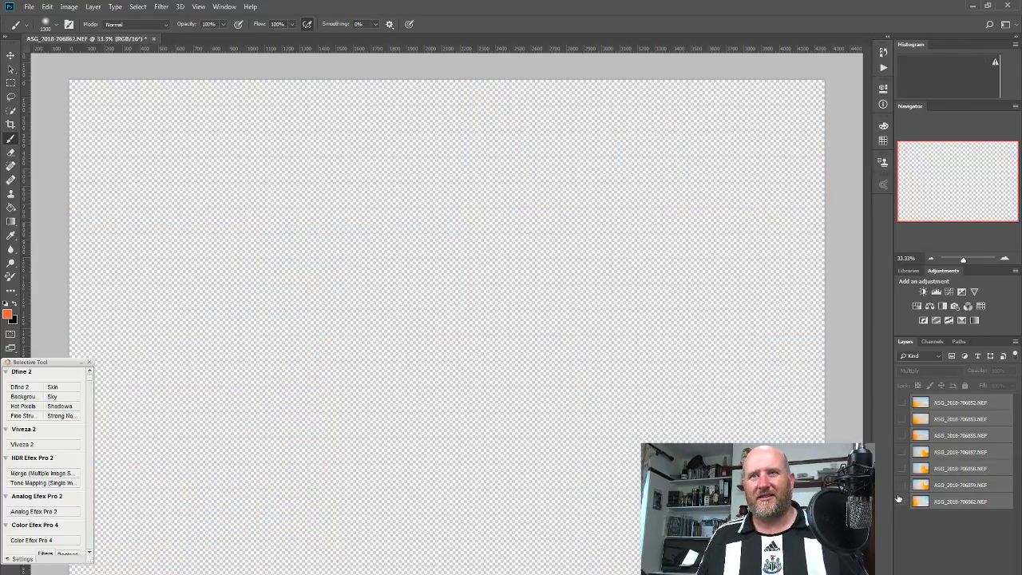
# - Show only the layers ASG_2018-706859.NEF and ASG_2018-706858.NEF, leaving the other five hidden
pyautogui.click(903, 486)
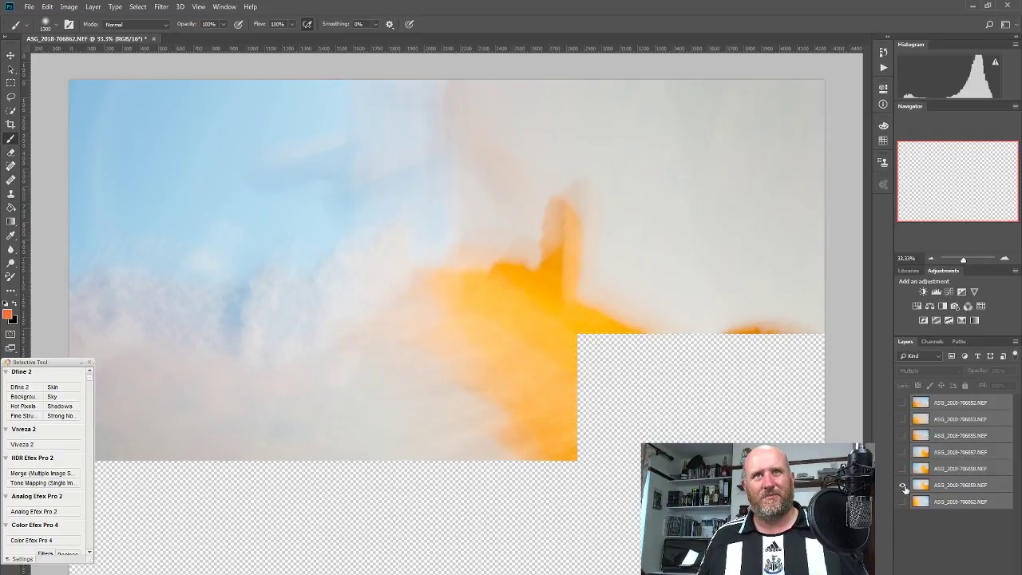
pyautogui.click(903, 468)
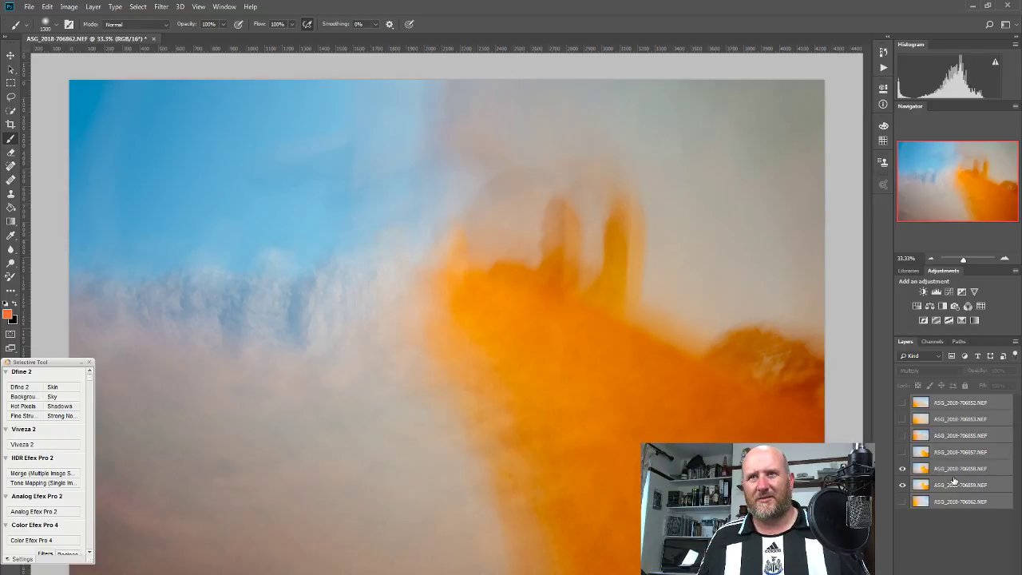
# - Try to shift the seven selected layers left together with the Move tool, and undo the shift
pyautogui.click(10, 55)
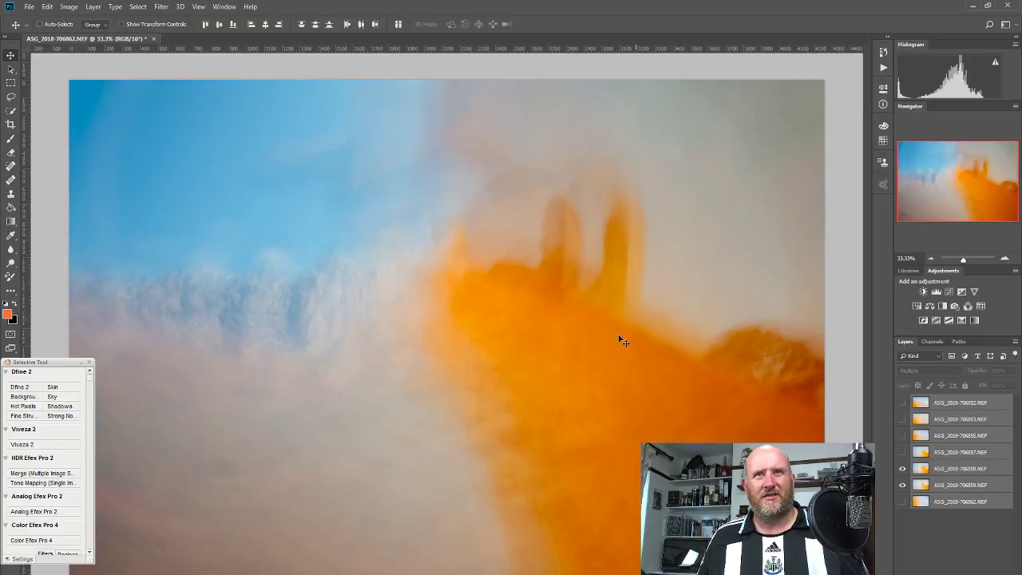
pyautogui.moveTo(620, 338); pyautogui.dragTo(617, 364)
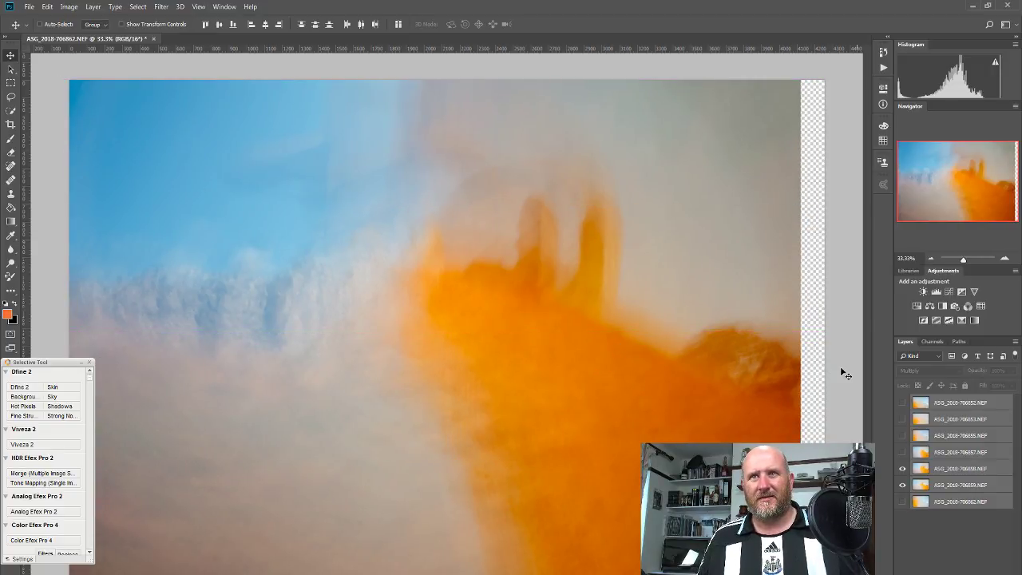
pyautogui.click(945, 527)
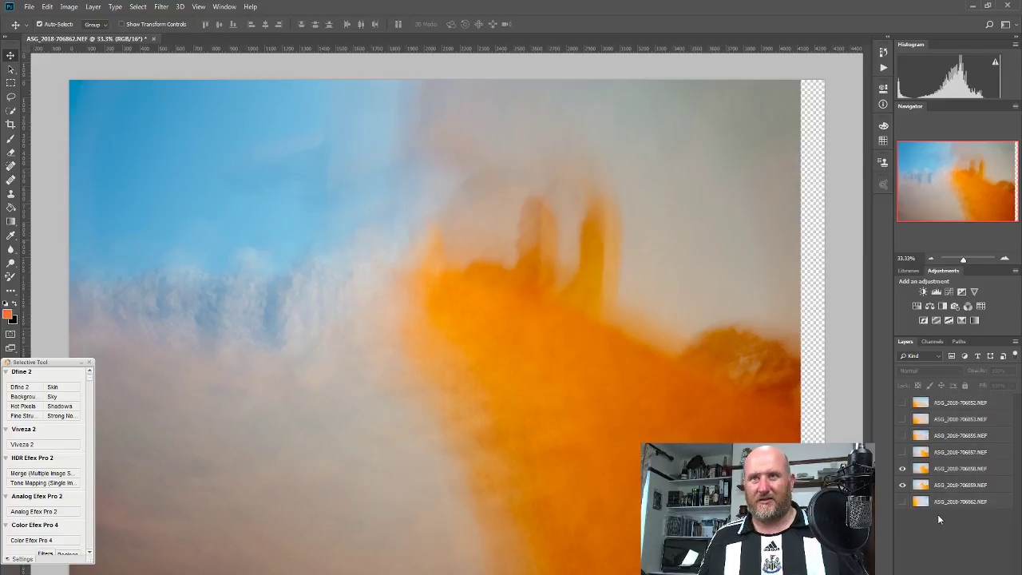
pyautogui.hotkey('ctrl', 'alt', 'a')
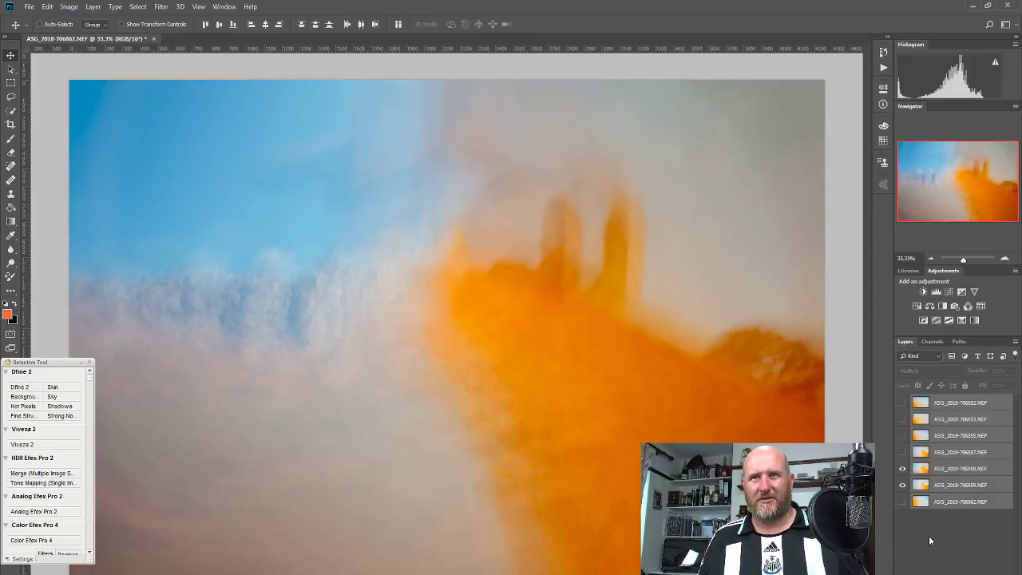
# - Move layer ASG_2018-706858.NEF alone to the left until its right-hand tower overlaps the tower in ASG_2018-706859.NEF
pyautogui.click(902, 468)
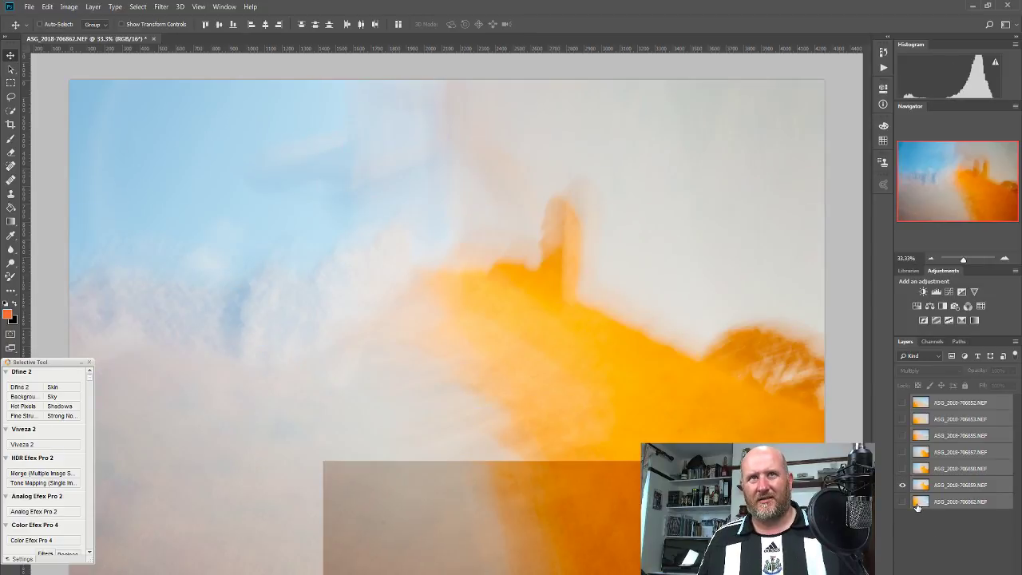
pyautogui.click(902, 469)
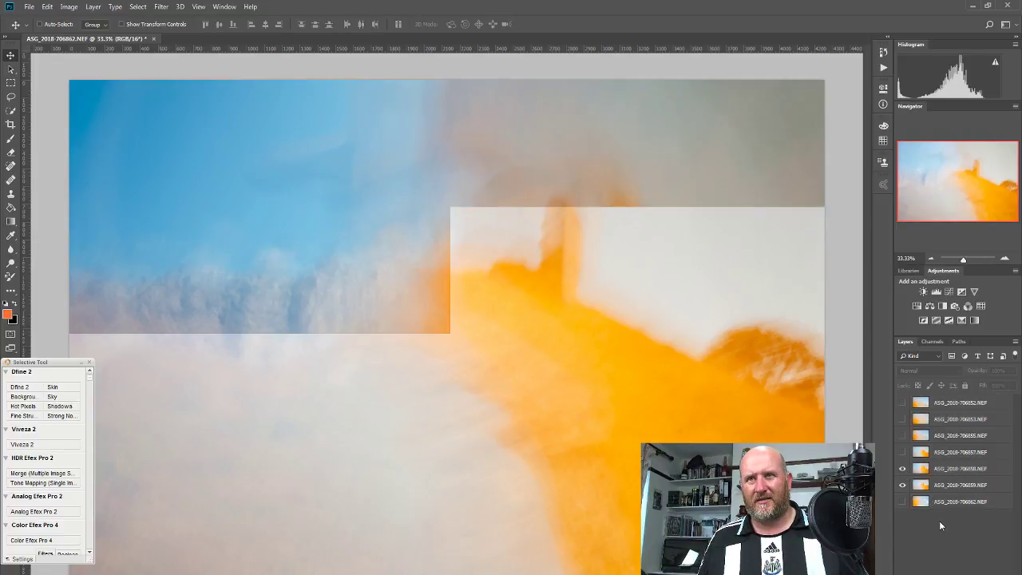
pyautogui.click(954, 468)
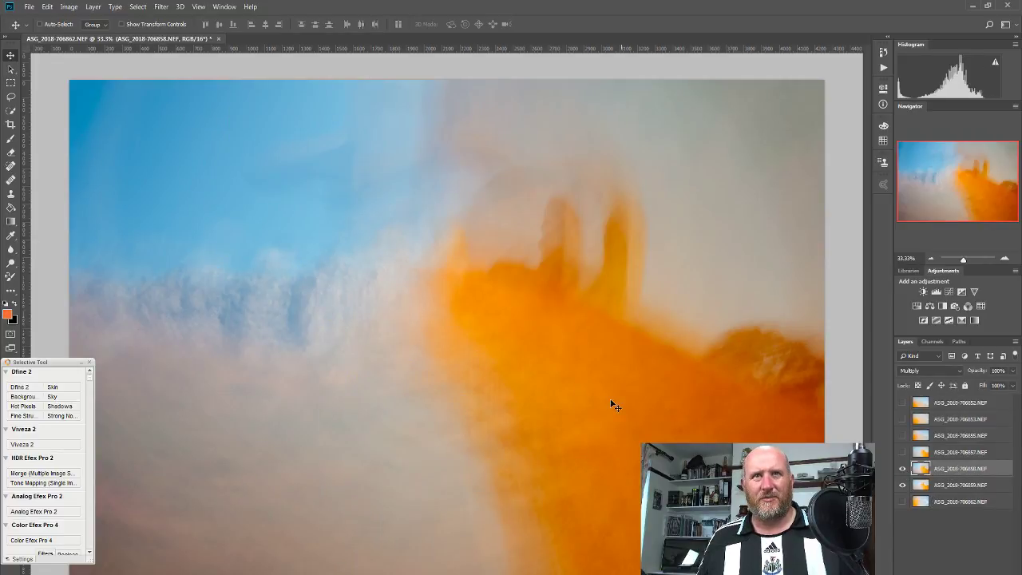
pyautogui.moveTo(657, 360); pyautogui.dragTo(599, 357)
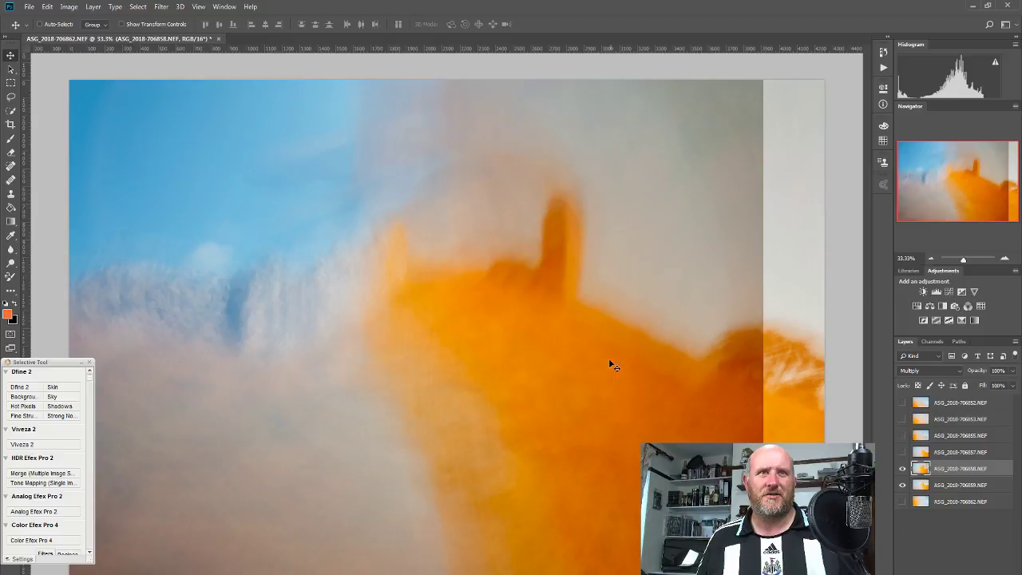
# - Show layer ASG_2018-706857.NEF, move it slightly left and up over the castle, and hide it again
pyautogui.click(903, 452)
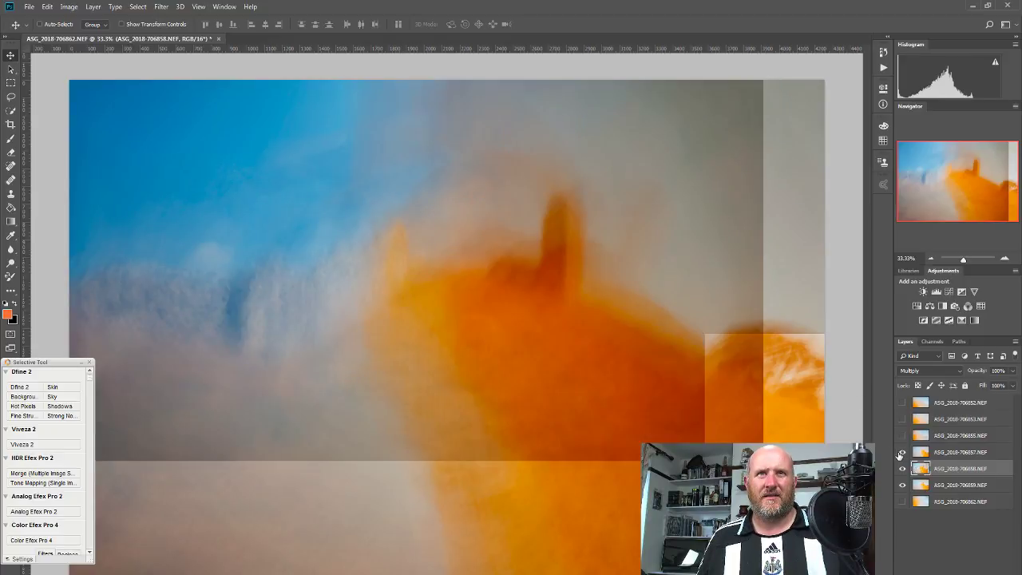
pyautogui.click(947, 452)
pyautogui.moveTo(679, 411); pyautogui.dragTo(646, 389)
pyautogui.click(901, 452)
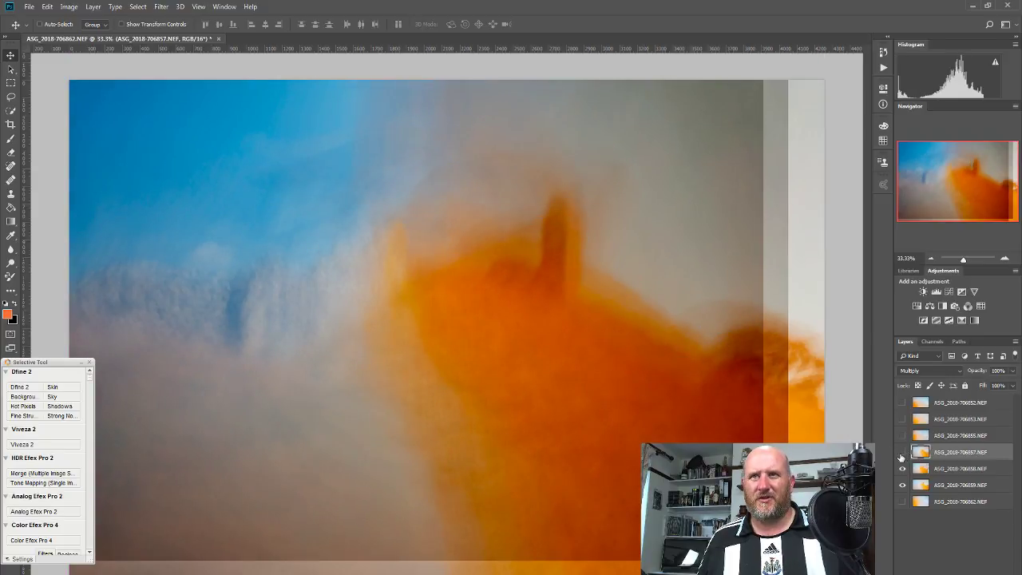
# - Preview layer ASG_2018-706855.NEF over the two visible layers and hide it again
pyautogui.click(903, 436)
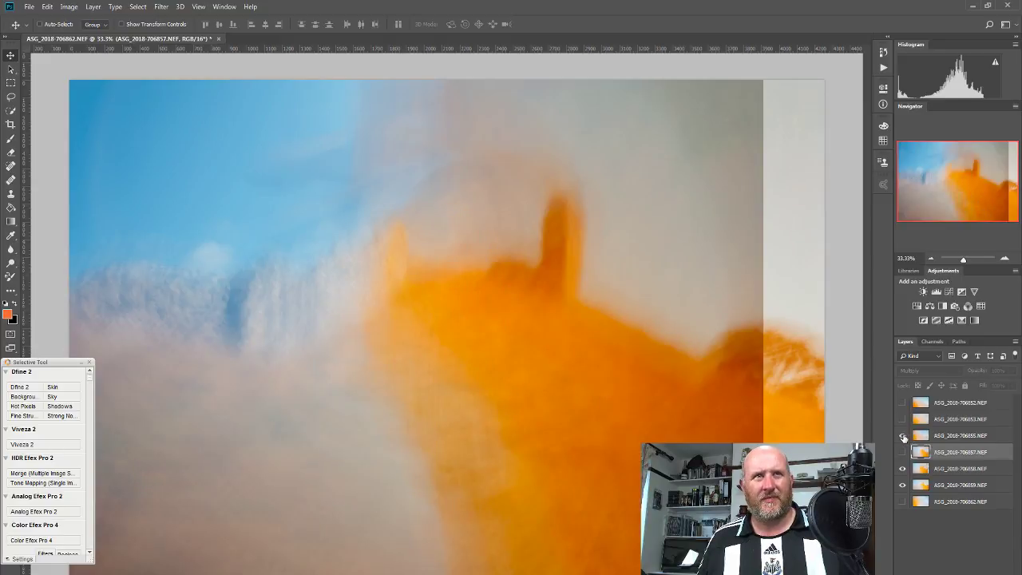
pyautogui.click(903, 436)
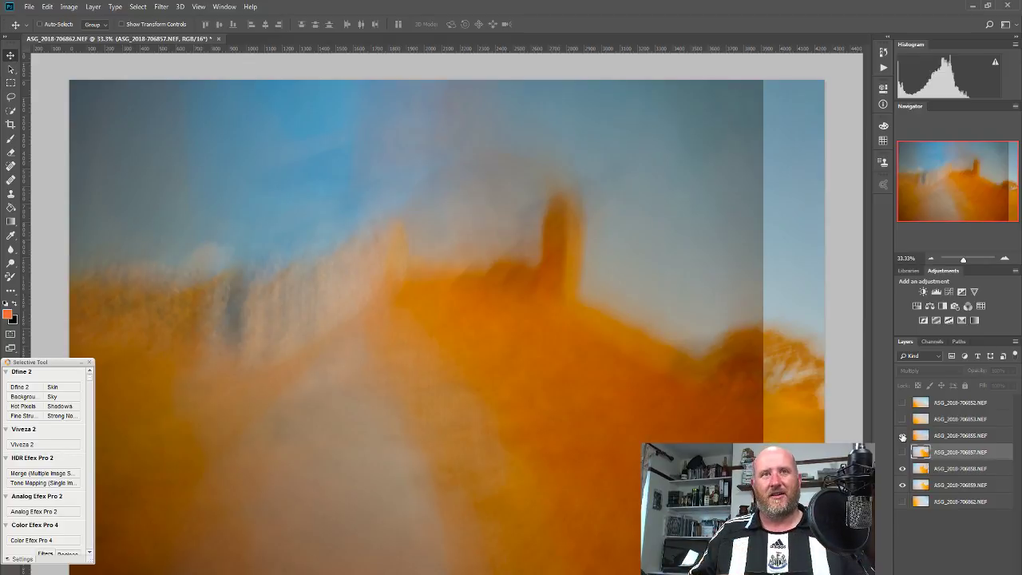
pyautogui.click(902, 435)
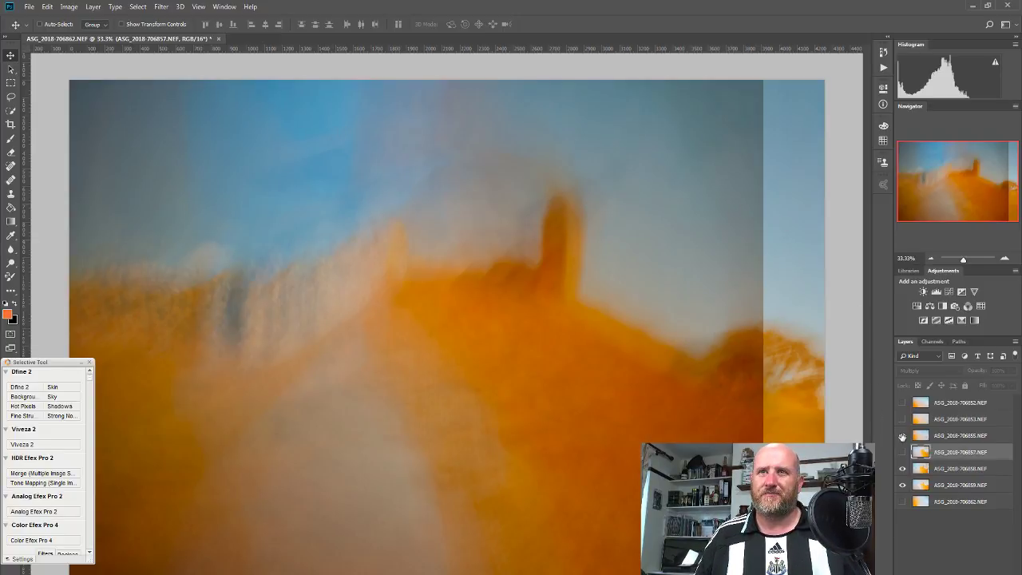
pyautogui.click(931, 433)
pyautogui.click(903, 436)
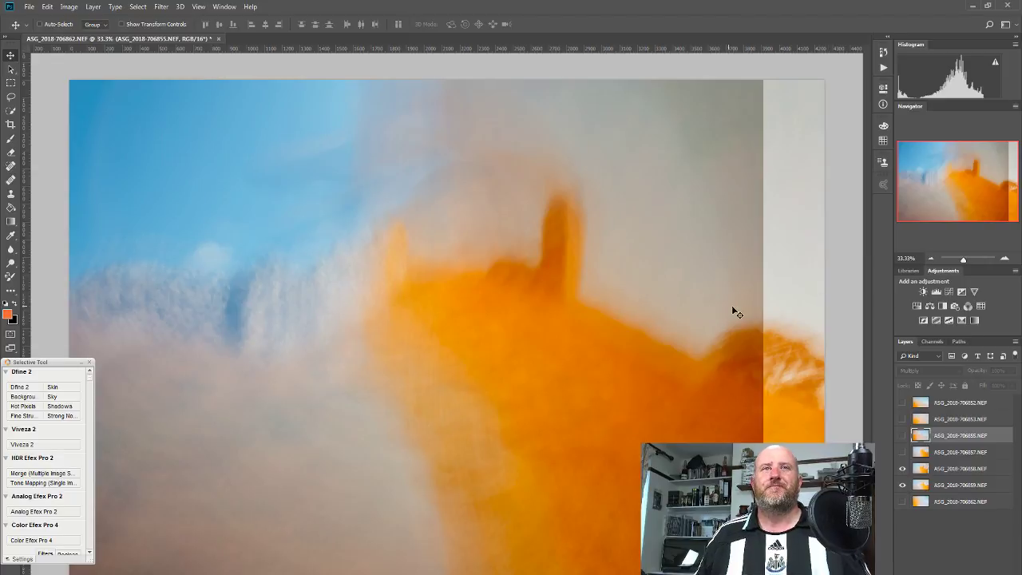
# - Show ASG_2018-706852.NEF and try to move it, leaving ASG_2018-706853.NEF hidden after previewing it
pyautogui.click(903, 419)
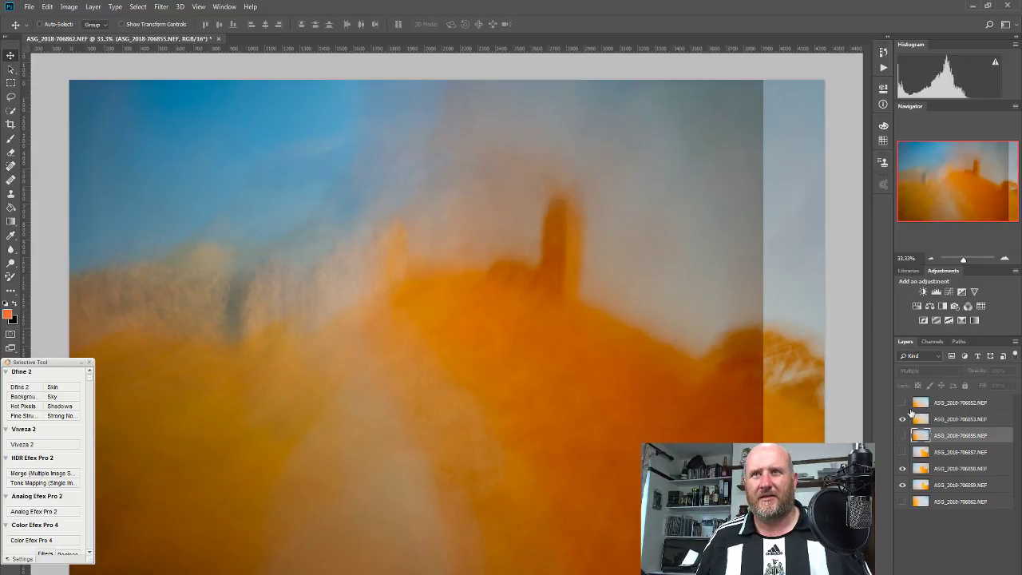
pyautogui.click(903, 403)
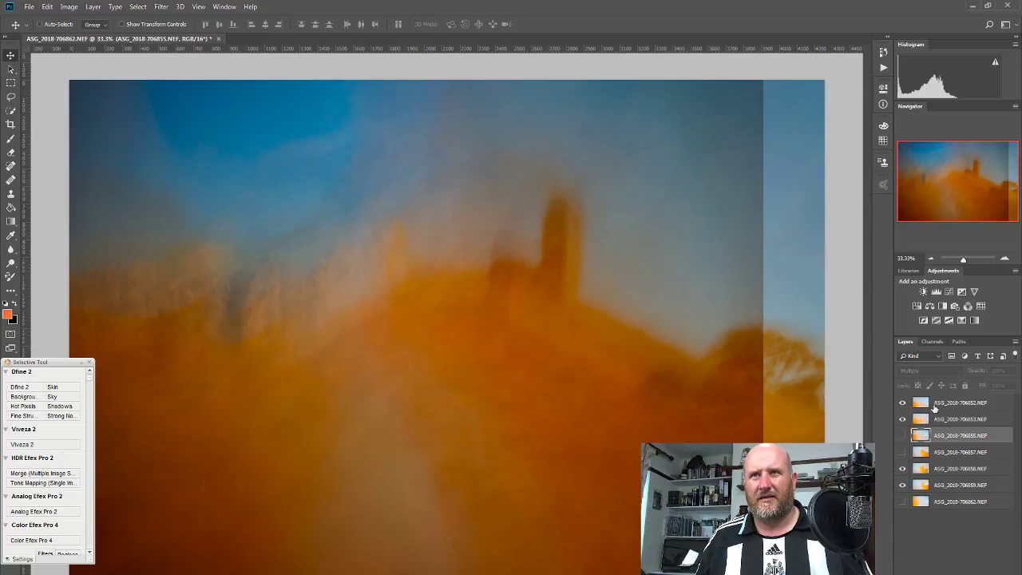
pyautogui.click(934, 405)
pyautogui.moveTo(542, 382); pyautogui.dragTo(903, 420)
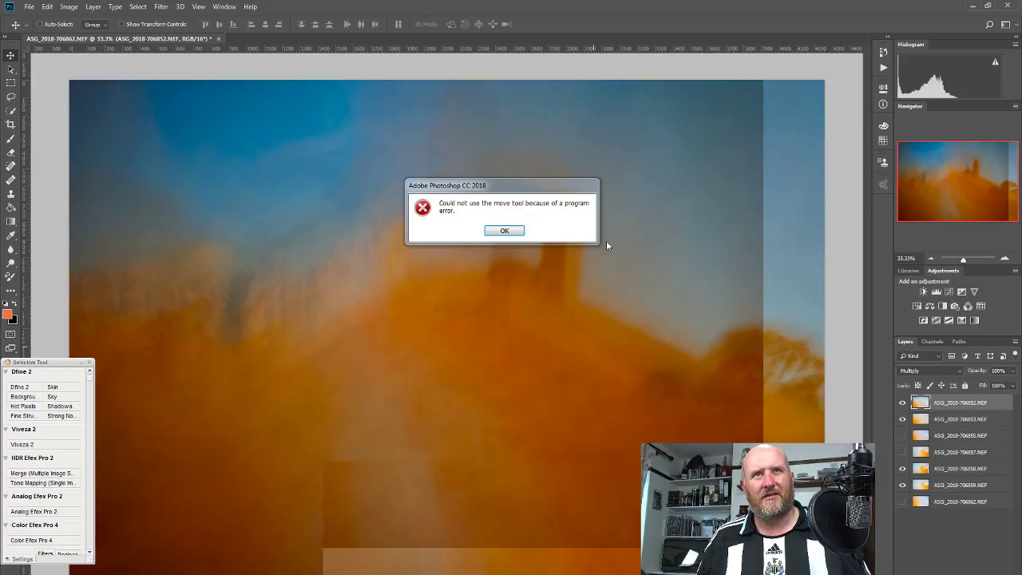
pyautogui.click(506, 231)
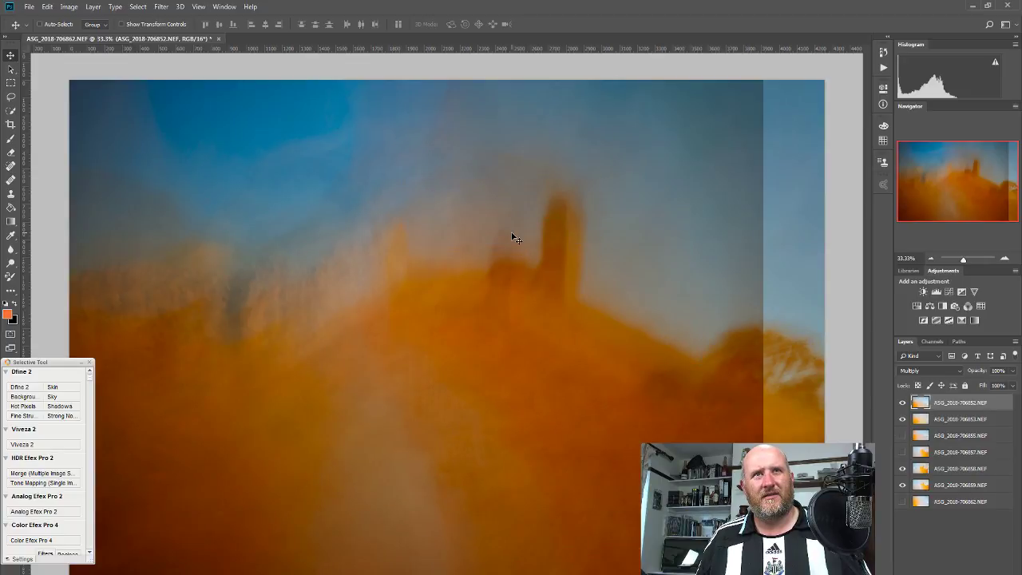
pyautogui.click(903, 419)
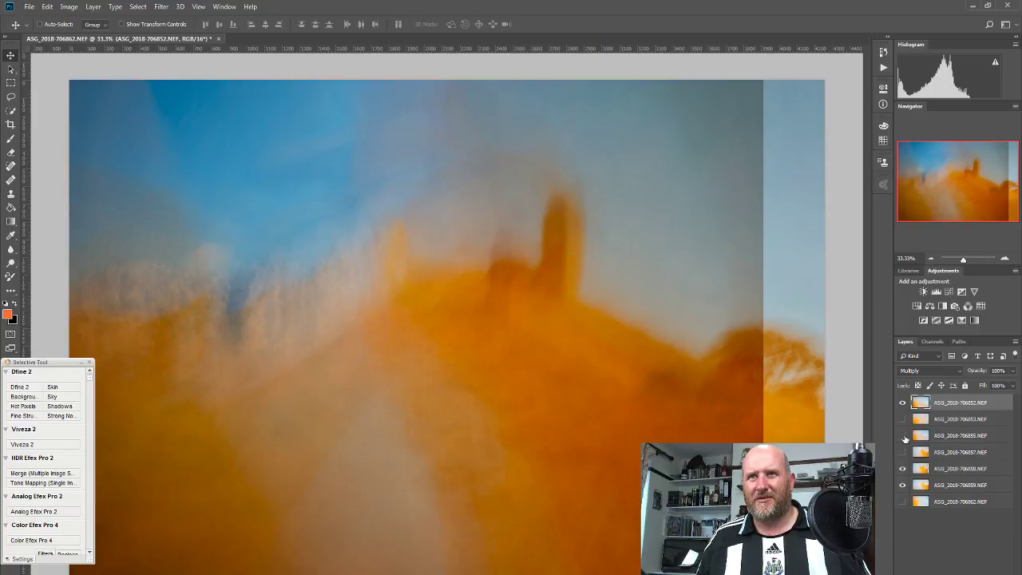
# - Compare the blend with and without ASG_2018-706862.NEF, ASG_2018-706858.NEF, ASG_2018-706859.NEF and ASG_2018-706852.NEF, restoring each layer's visibility
pyautogui.click(902, 501)
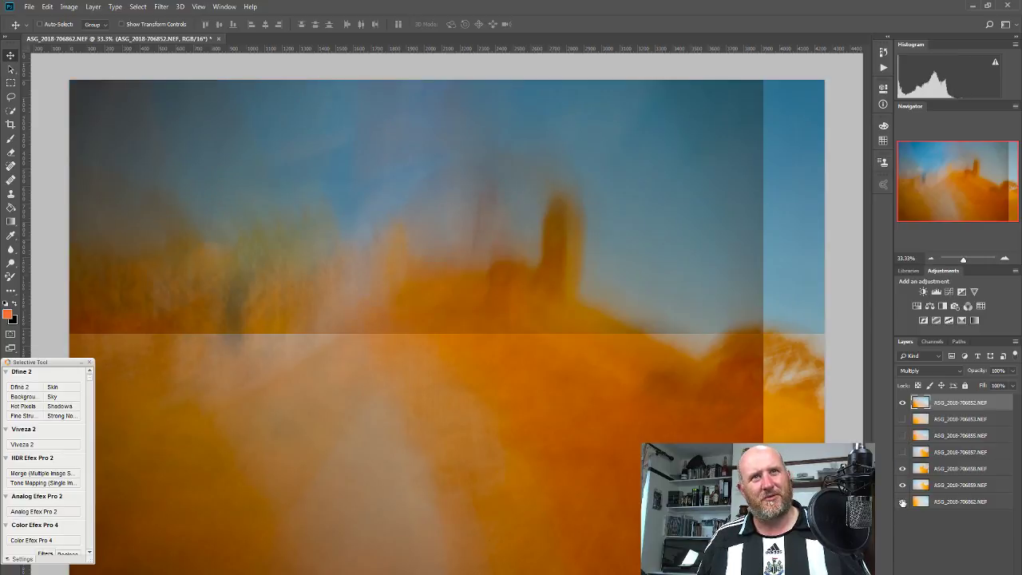
pyautogui.click(902, 501)
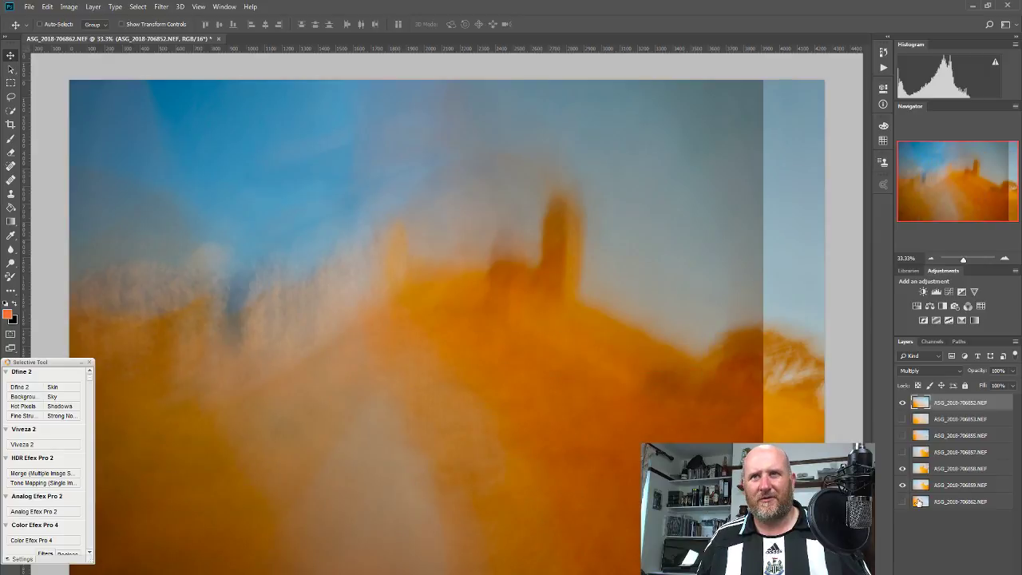
pyautogui.click(903, 469)
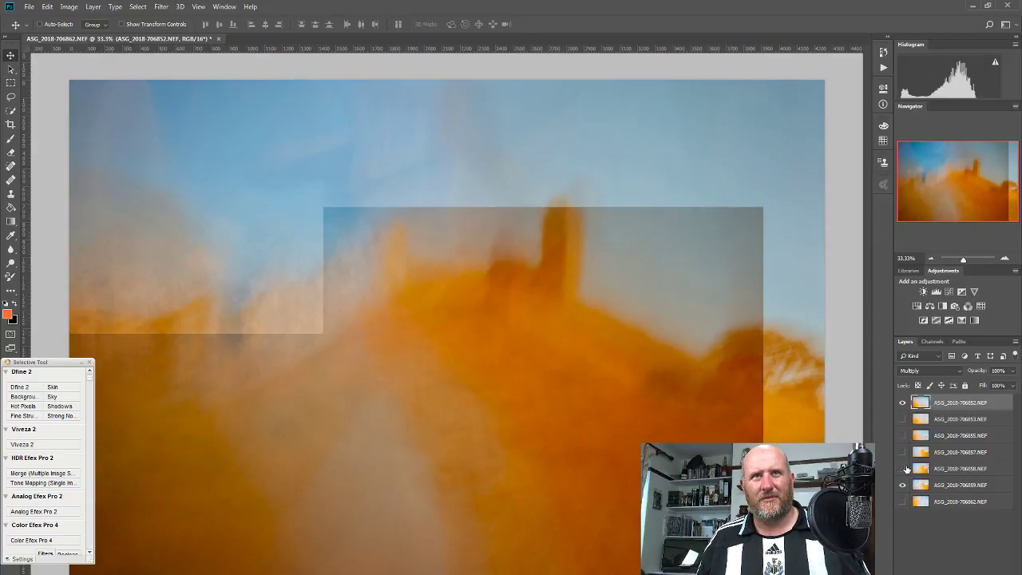
pyautogui.click(903, 469)
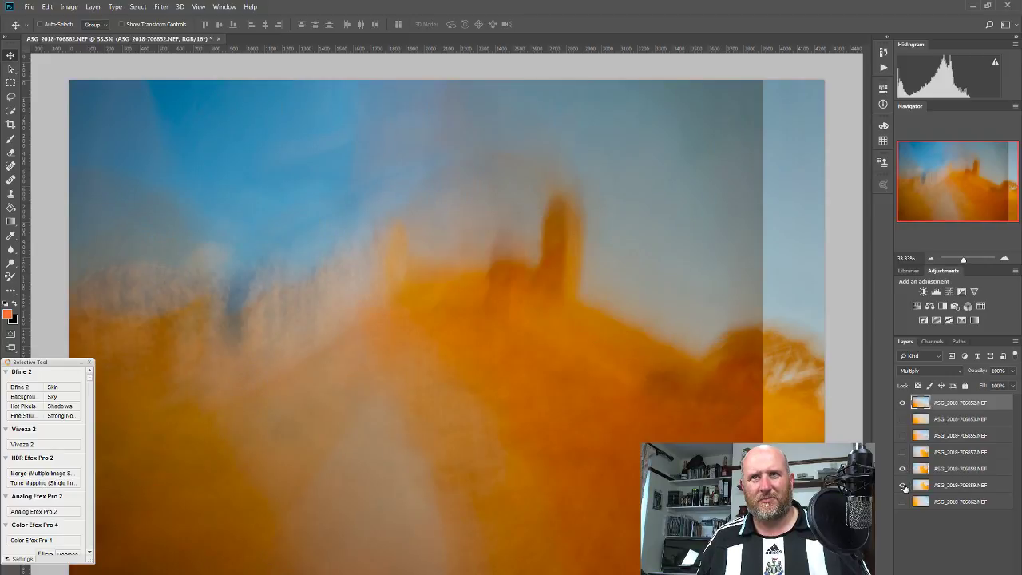
pyautogui.click(903, 485)
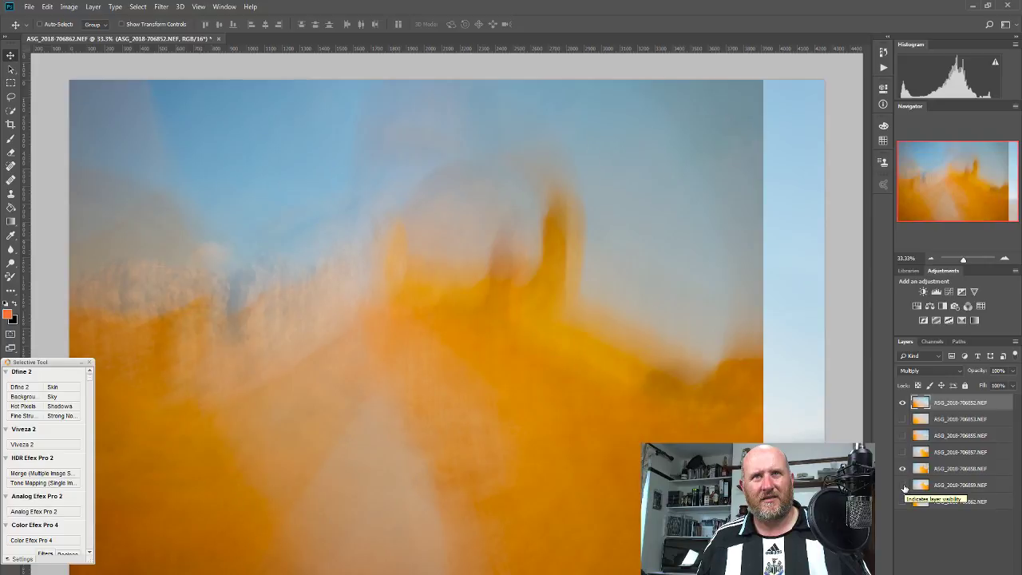
pyautogui.click(904, 486)
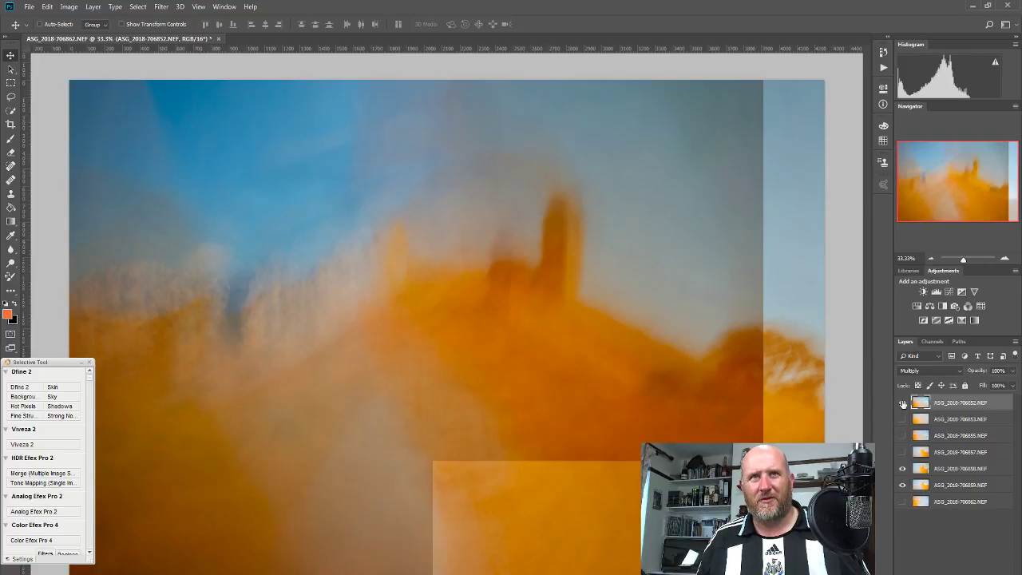
pyautogui.click(903, 404)
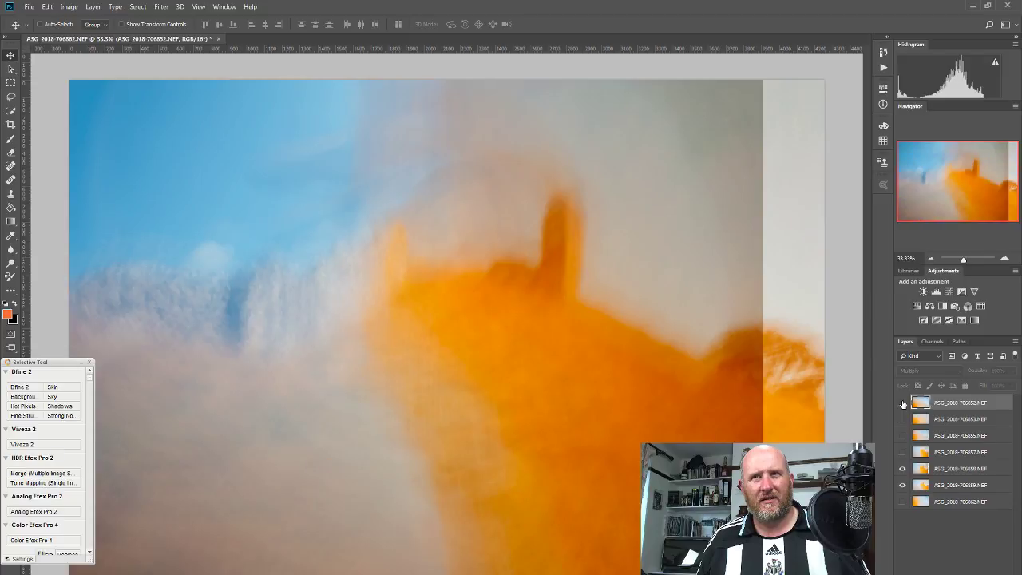
pyautogui.click(903, 403)
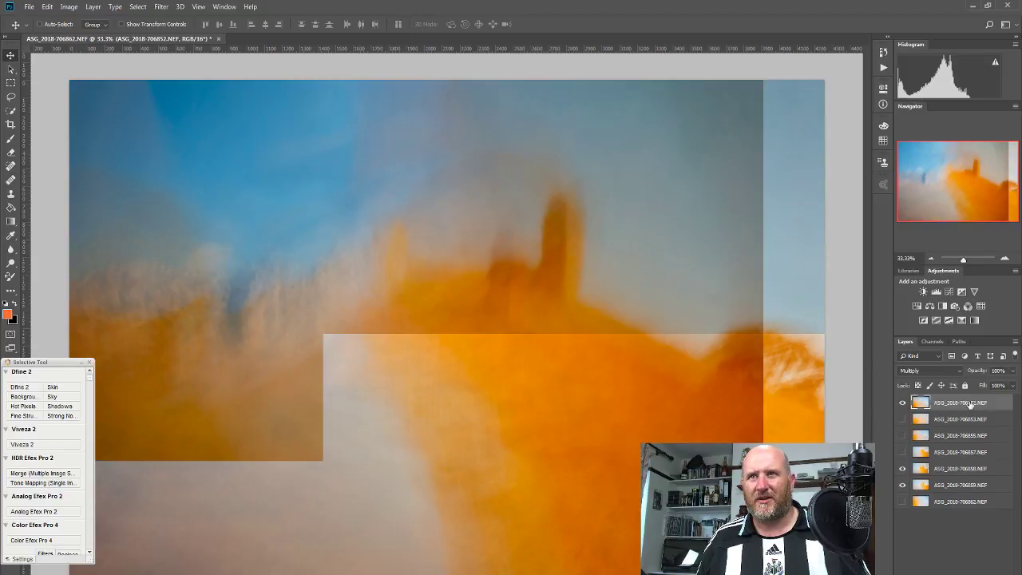
# - Move ASG_2018-706852.NEF right and slightly up to align its castle with the other layers, comparing the blend with it hidden and shown
pyautogui.moveTo(575, 345); pyautogui.dragTo(623, 319)
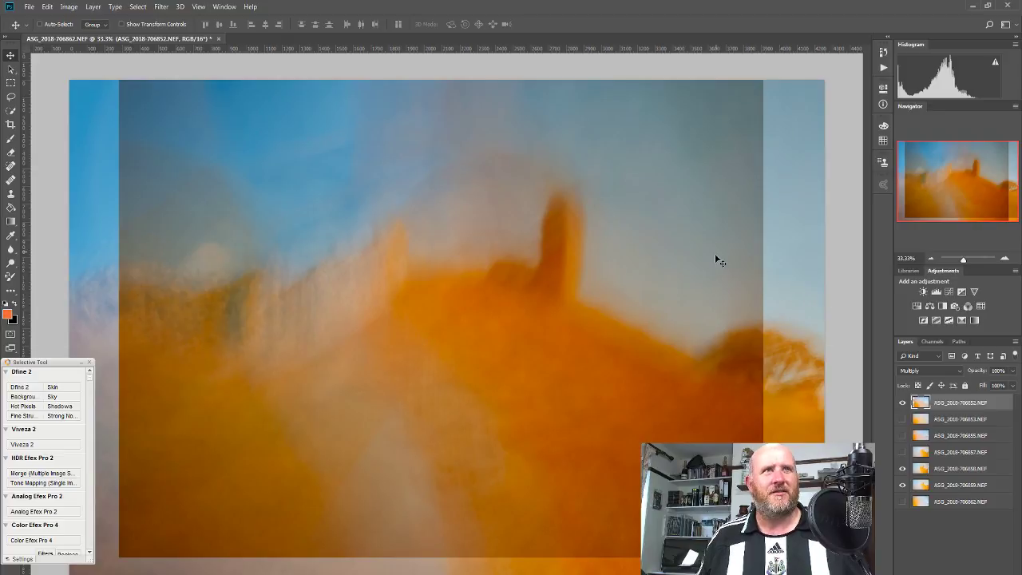
pyautogui.click(903, 402)
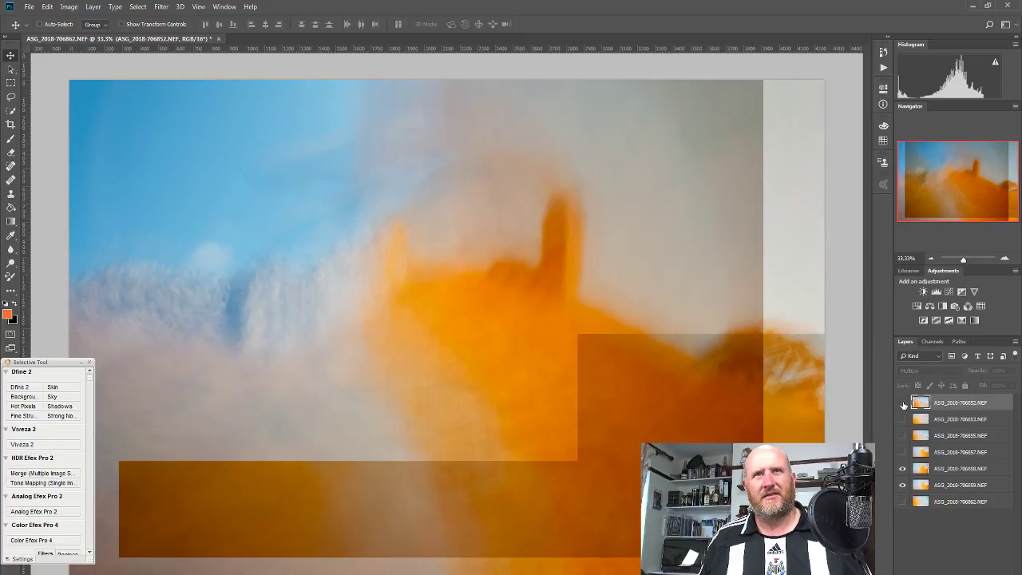
pyautogui.click(902, 402)
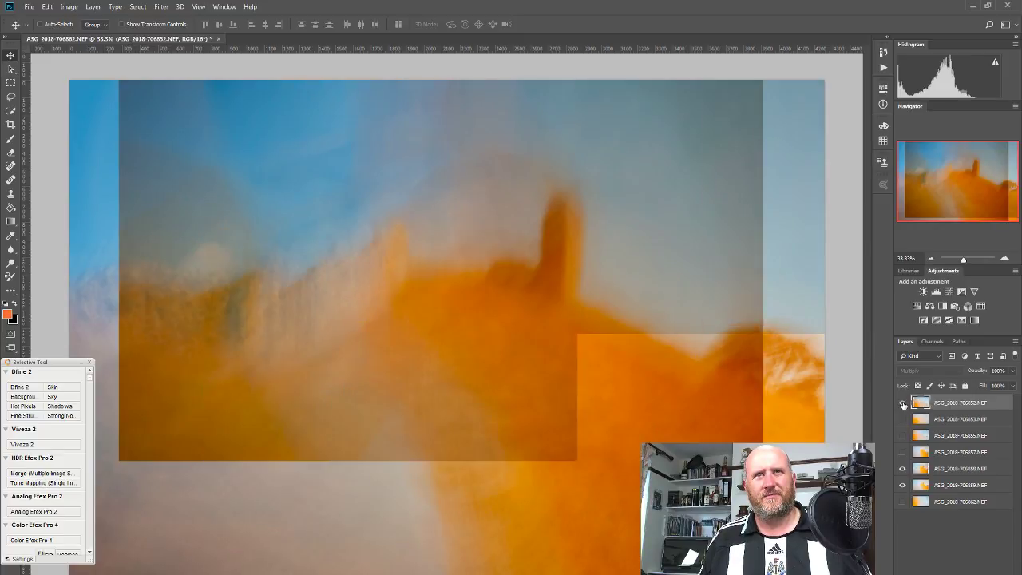
pyautogui.click(902, 403)
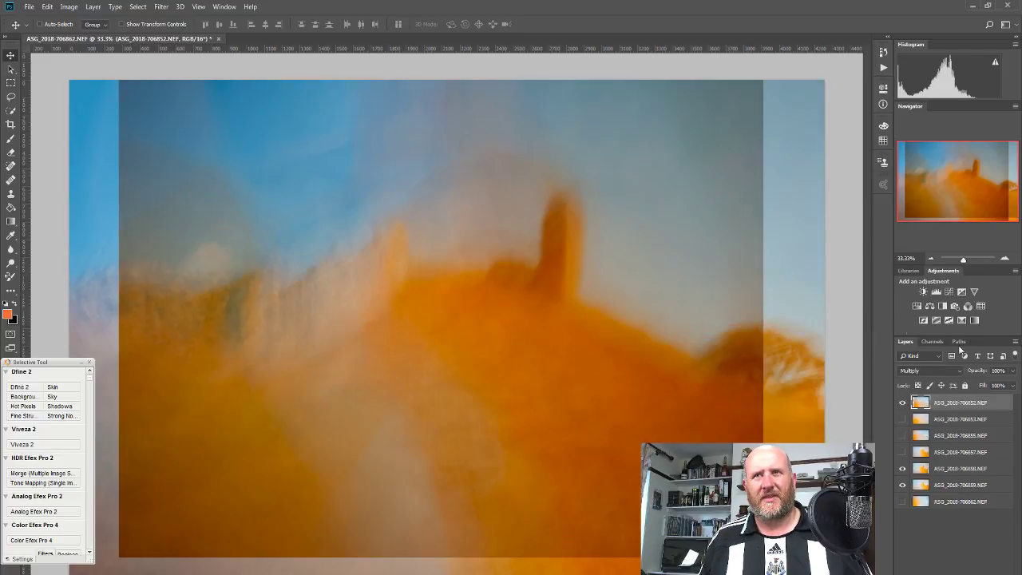
# - Lower the opacity of layer ASG_2018-706852.NEF to 79%, keeping ASG_2018-706859.NEF and ASG_2018-706858.NEF shown
pyautogui.click(1012, 370)
pyautogui.moveTo(1012, 385); pyautogui.dragTo(1004, 387)
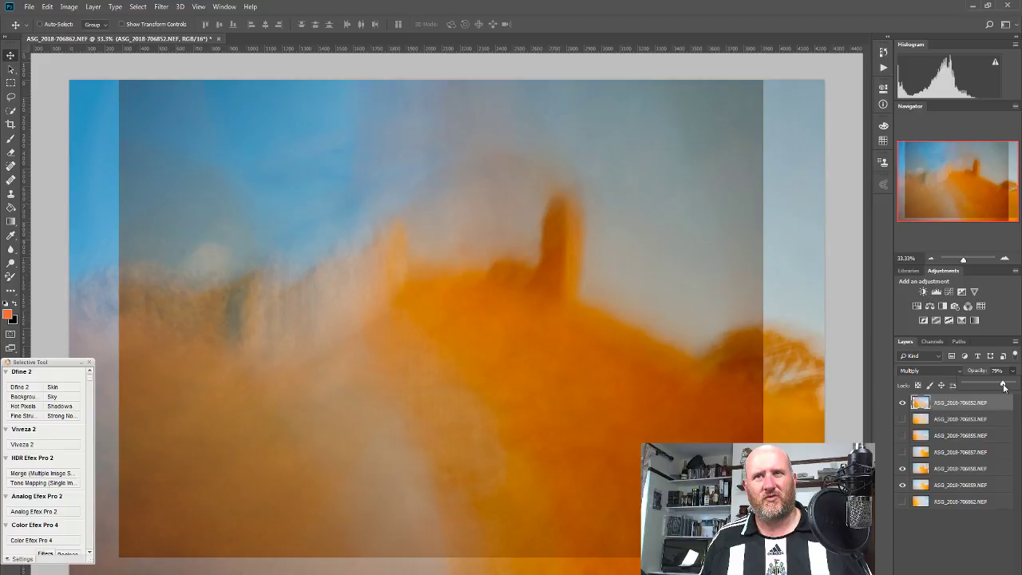
pyautogui.click(903, 485)
pyautogui.click(903, 469)
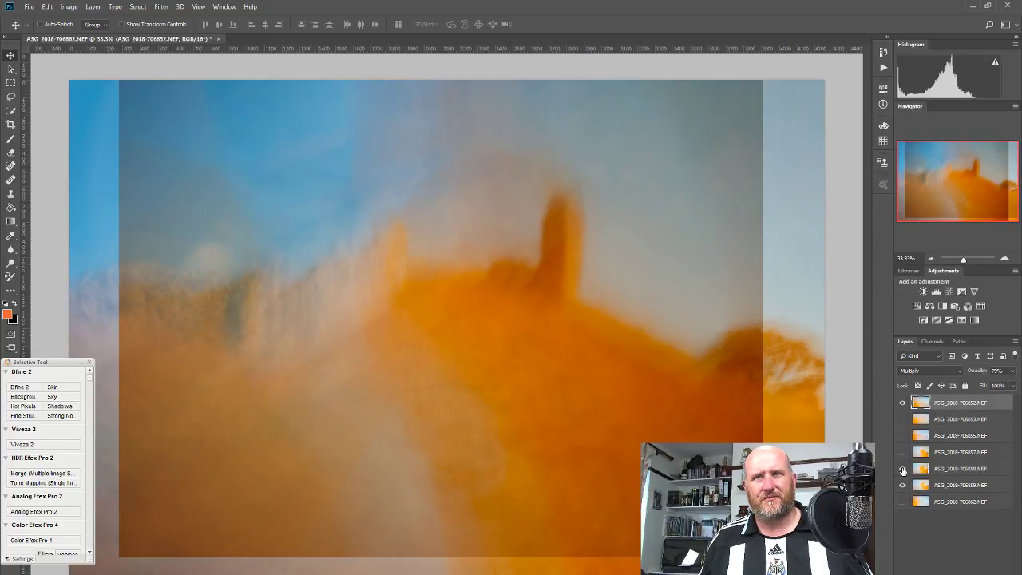
# - Lower the opacity of layer ASG_2018-706858.NEF to 88%
pyautogui.click(962, 469)
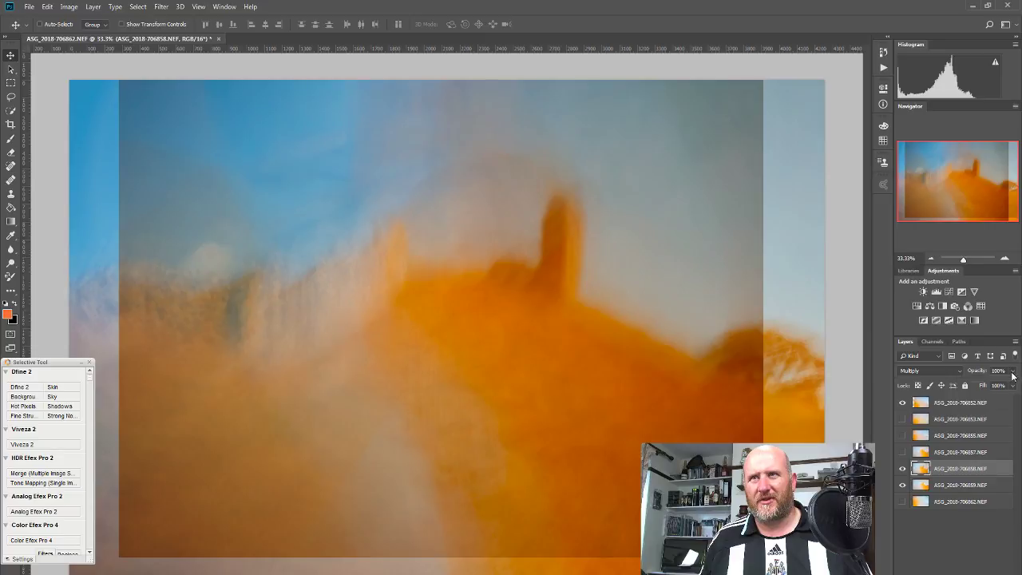
pyautogui.click(1013, 372)
pyautogui.moveTo(1012, 385); pyautogui.dragTo(1008, 386)
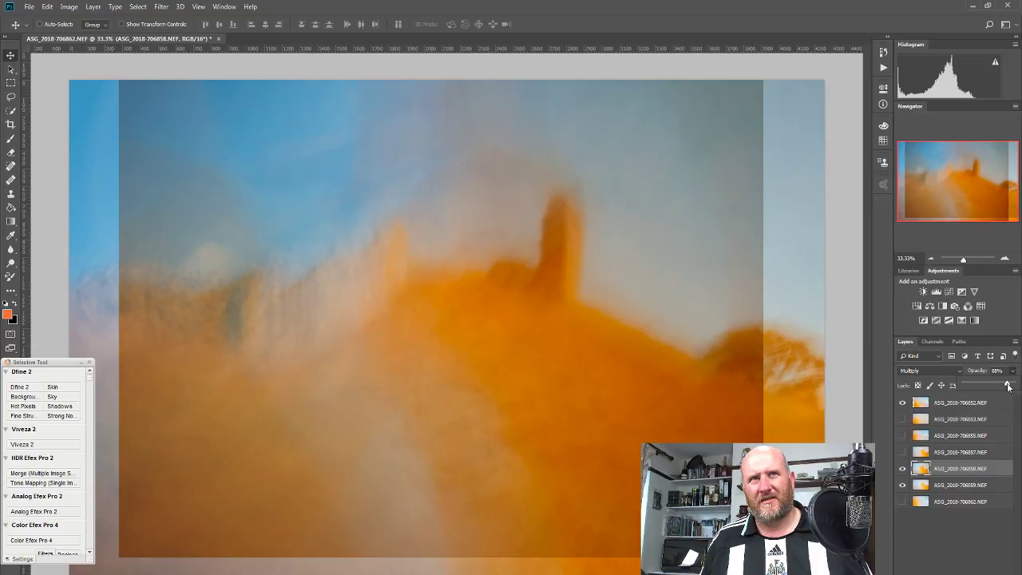
# - Lower layer ASG_2018-706858.NEF's opacity to 78% and fade its lower part with a gradient layer mask from mid-hill to the bottom edge
pyautogui.moveTo(1007, 386); pyautogui.dragTo(1003, 389)
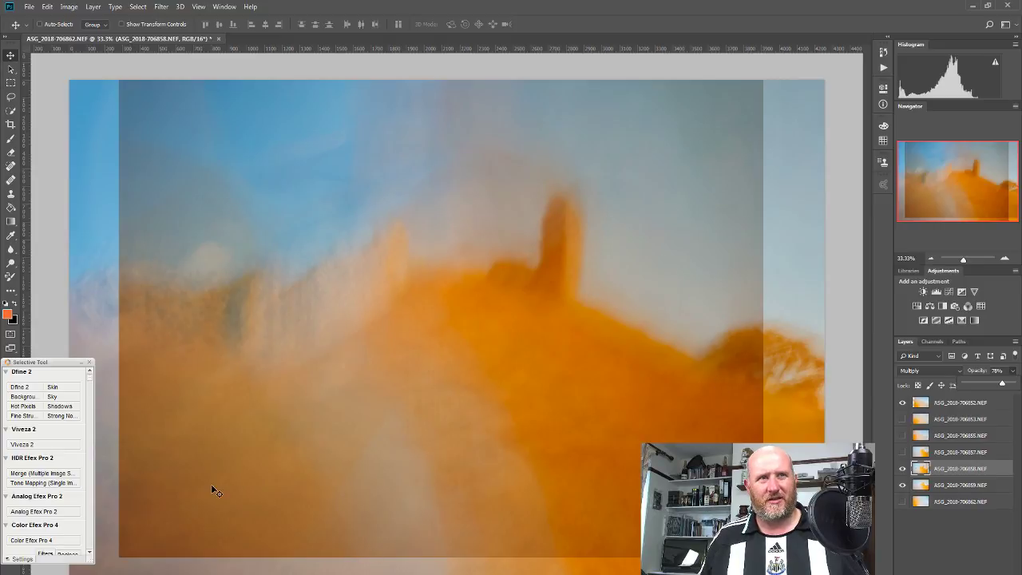
pyautogui.click(11, 221)
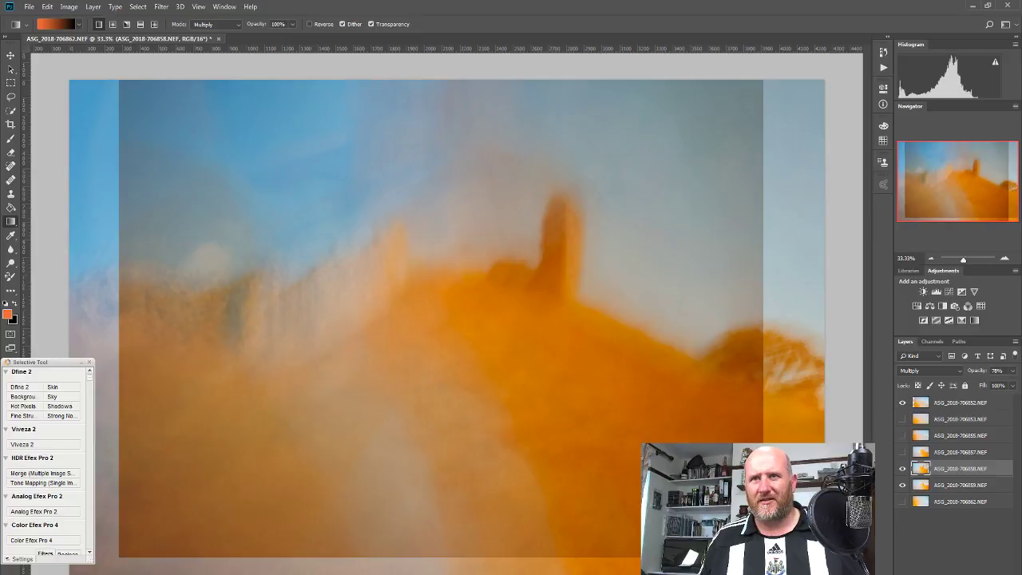
pyautogui.click(938, 568)
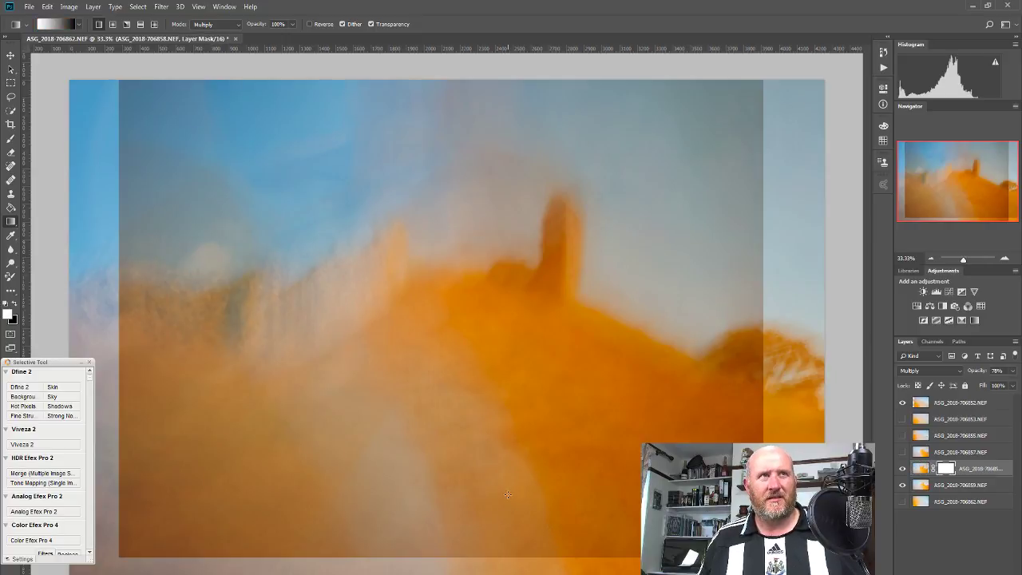
pyautogui.moveTo(501, 527); pyautogui.dragTo(497, 393)
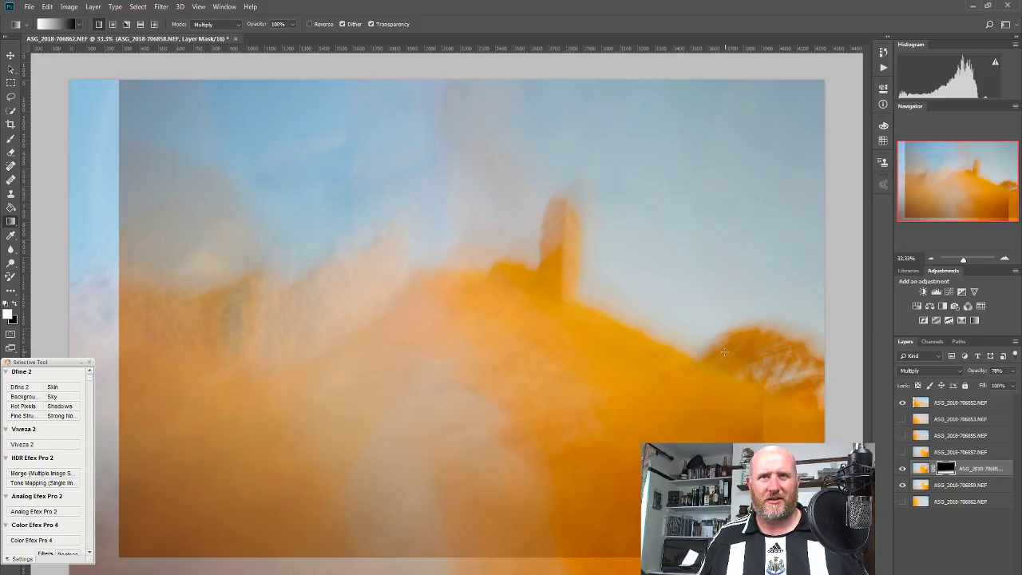
pyautogui.hotkey('ctrl', 'z')
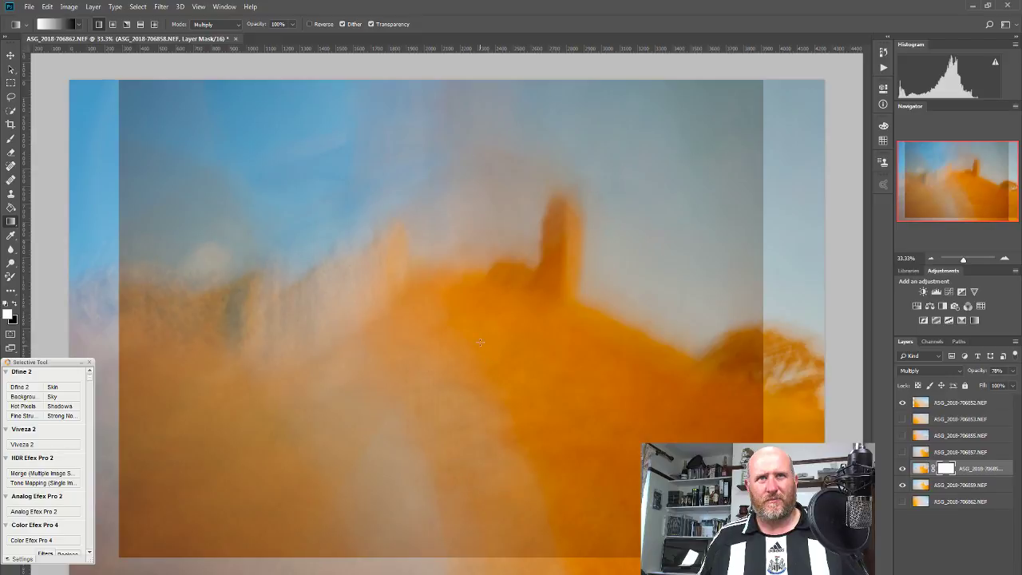
pyautogui.moveTo(462, 335); pyautogui.dragTo(467, 567)
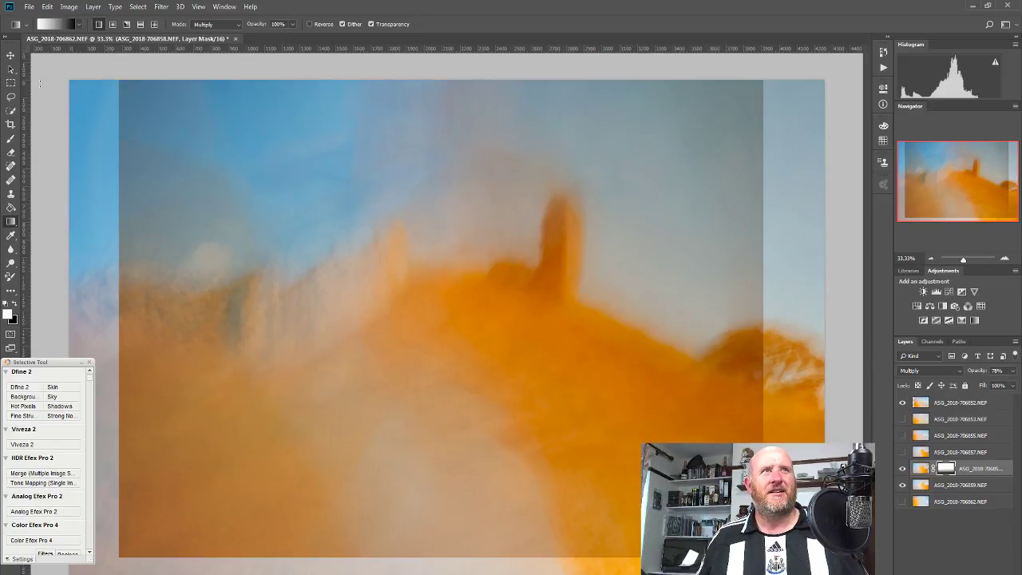
# - Crop away the non-overlapping strips along the image's left, right and bottom edges and apply the crop
pyautogui.click(11, 125)
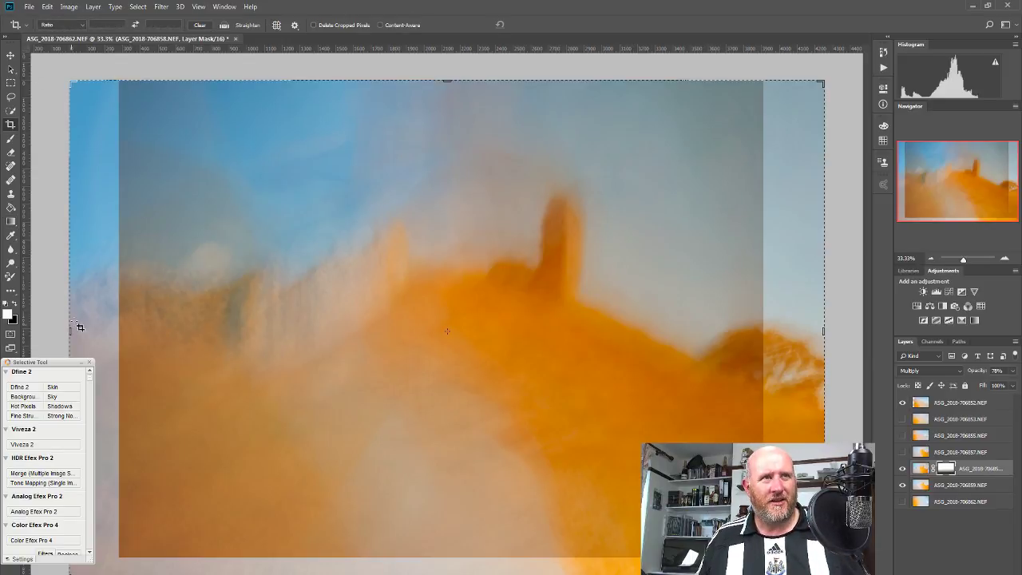
pyautogui.moveTo(71, 327); pyautogui.dragTo(95, 327)
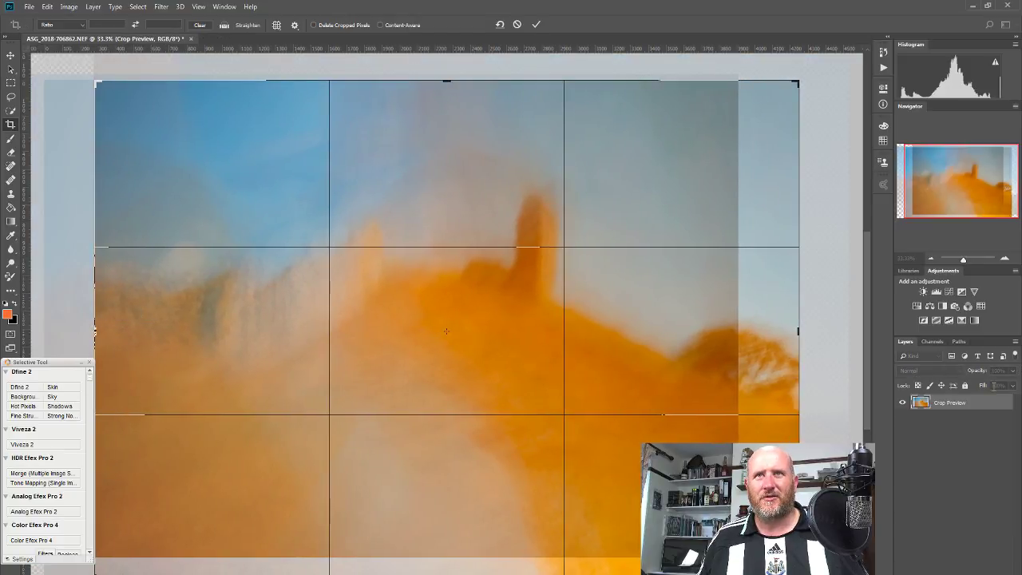
pyautogui.moveTo(800, 332); pyautogui.dragTo(768, 331)
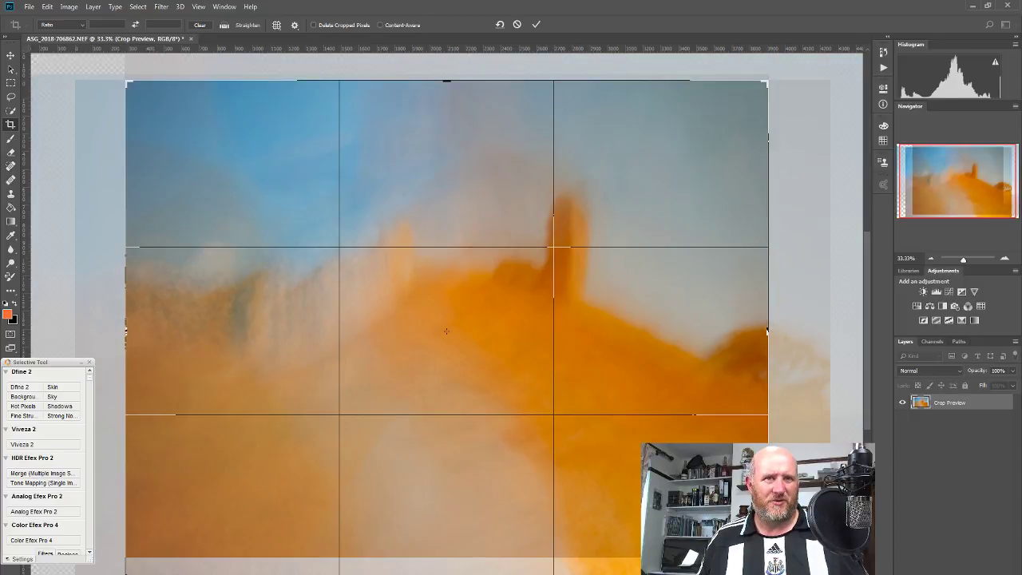
pyautogui.moveTo(446, 568); pyautogui.dragTo(447, 569)
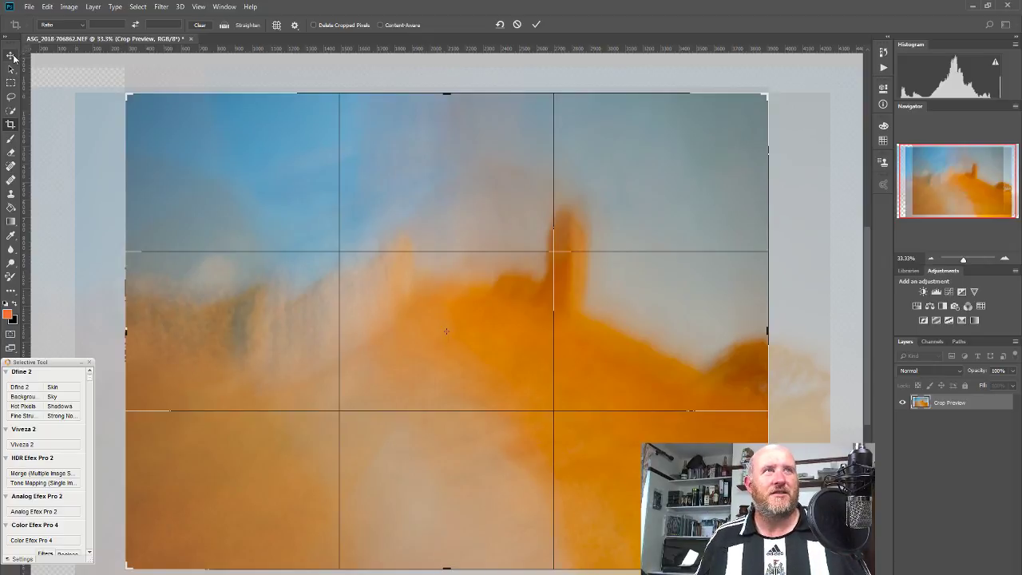
pyautogui.click(14, 56)
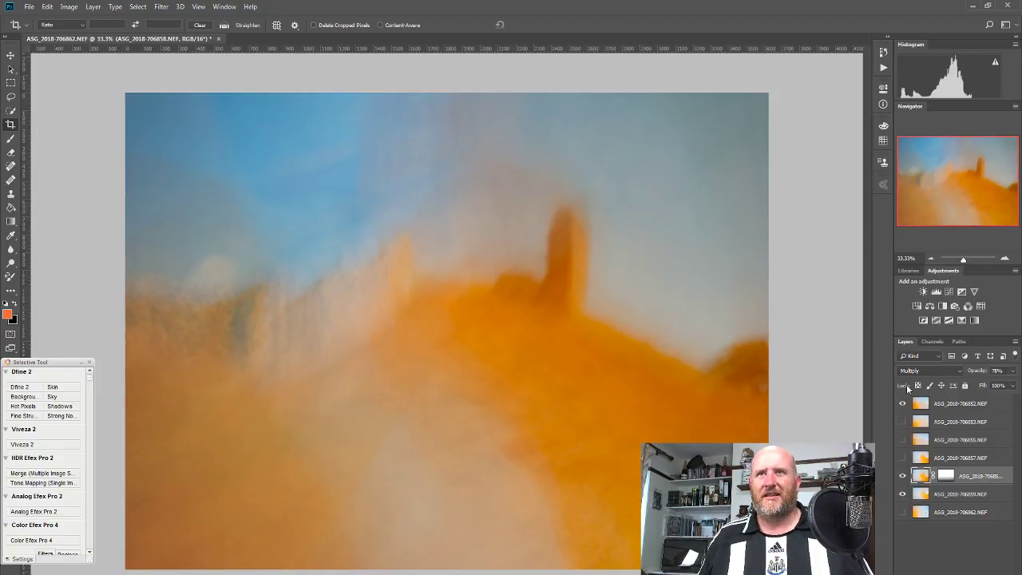
# - Delete the hidden layers ASG_2018-706853.NEF, ASG_2018-706855.NEF, ASG_2018-706857.NEF and ASG_2018-706862.NEF
pyautogui.click(973, 423)
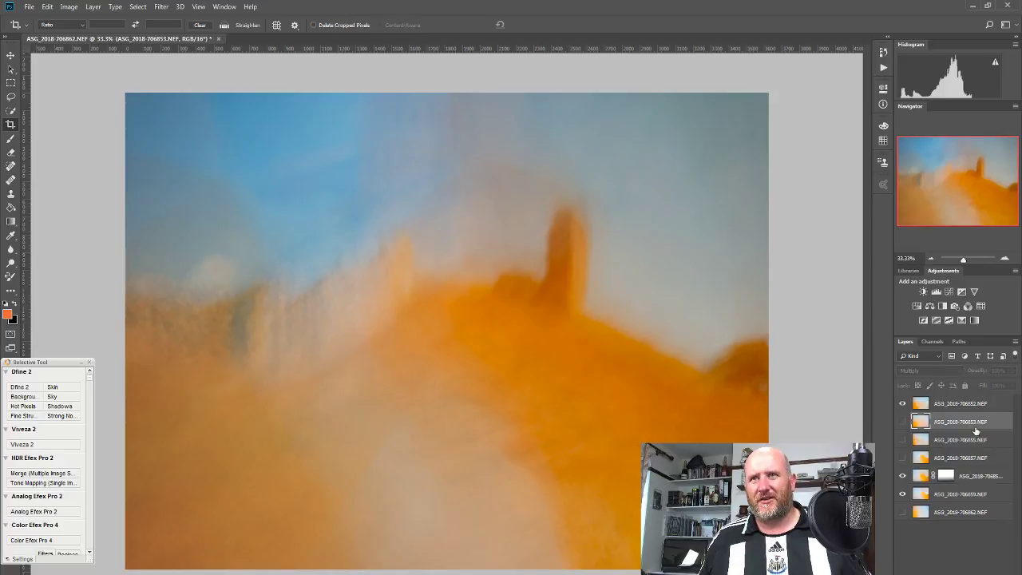
pyautogui.keyDown('ctrl'); pyautogui.click(977, 440); pyautogui.keyUp('ctrl')
pyautogui.keyDown('ctrl'); pyautogui.click(975, 457); pyautogui.keyUp('ctrl')
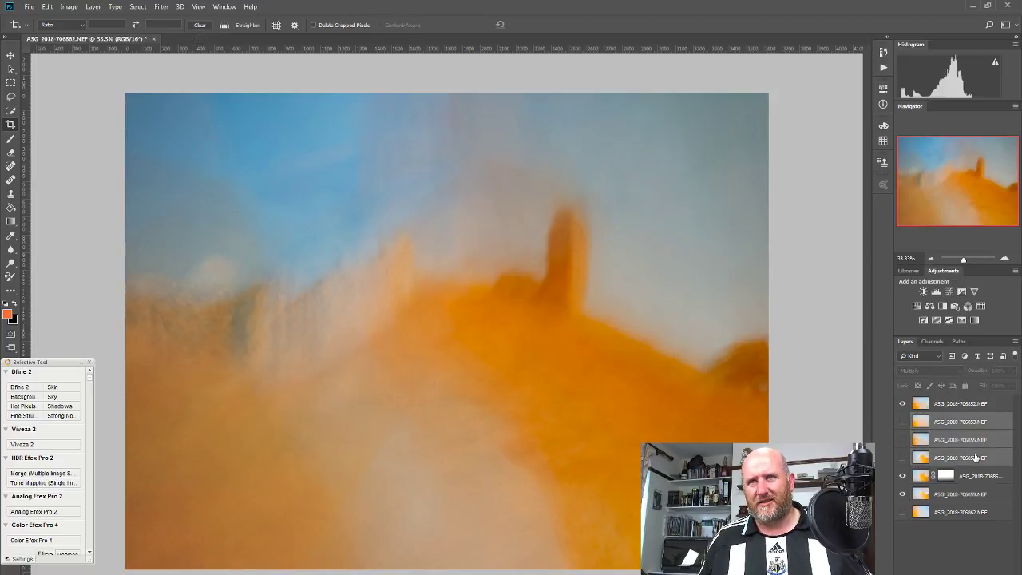
pyautogui.moveTo(975, 457); pyautogui.dragTo(1011, 561)
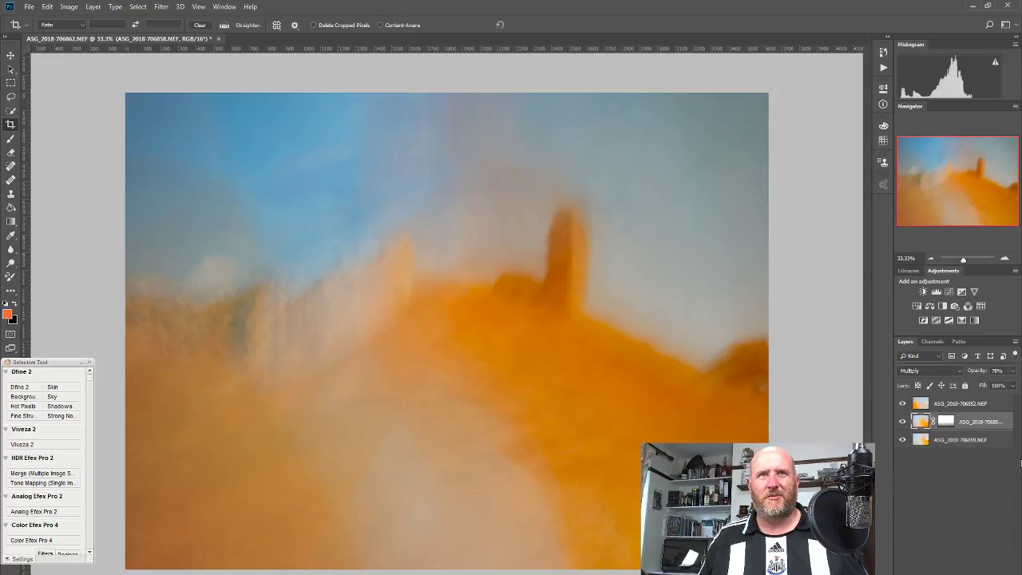
# - Add a Curves adjustment above ASG_2018-706852.NEF with a slight S-curve, mapping input 187 to 199 and input 90 to 85
pyautogui.click(976, 404)
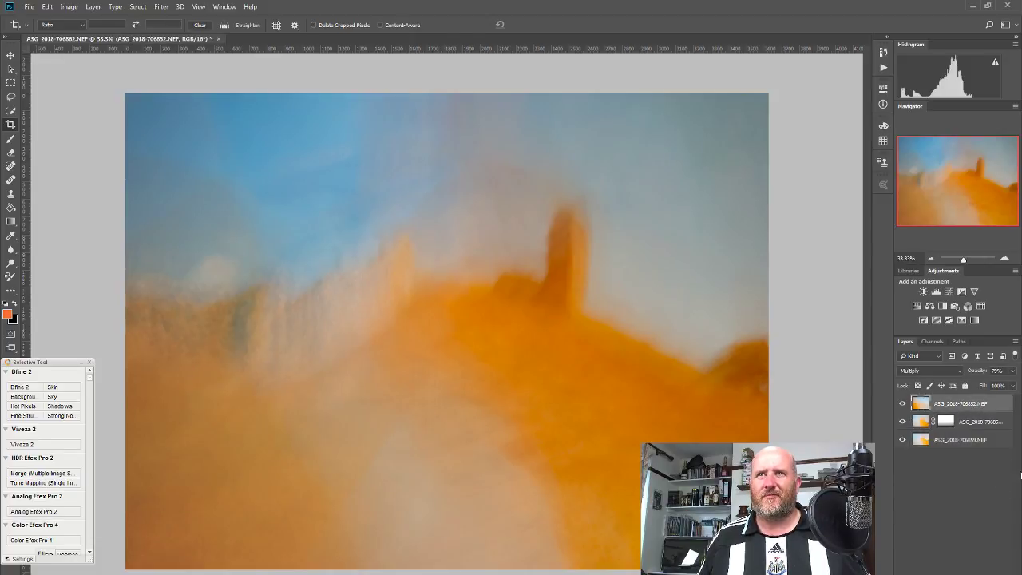
pyautogui.click(949, 291)
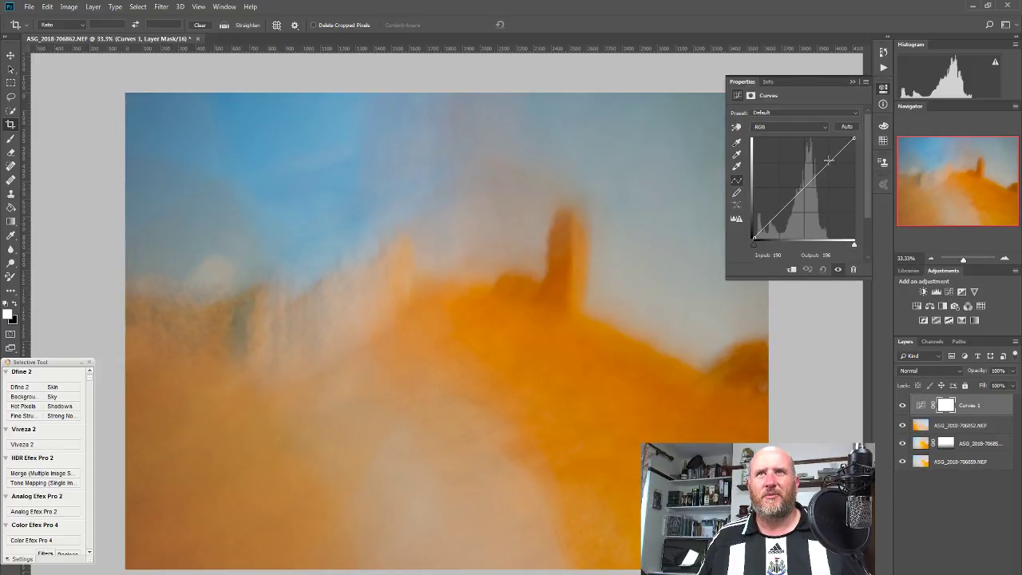
pyautogui.moveTo(827, 164); pyautogui.dragTo(827, 160)
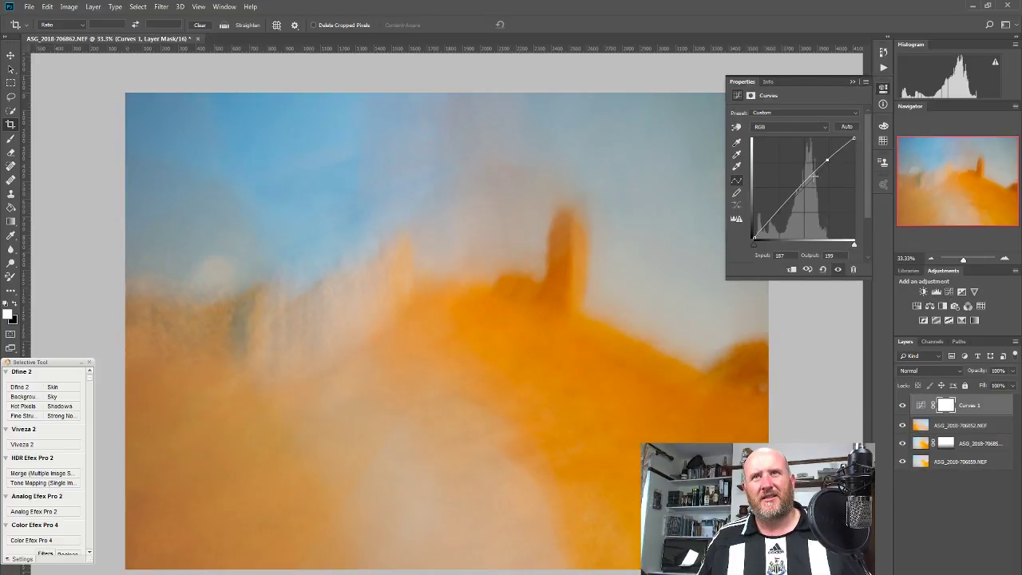
pyautogui.moveTo(794, 193); pyautogui.dragTo(790, 205)
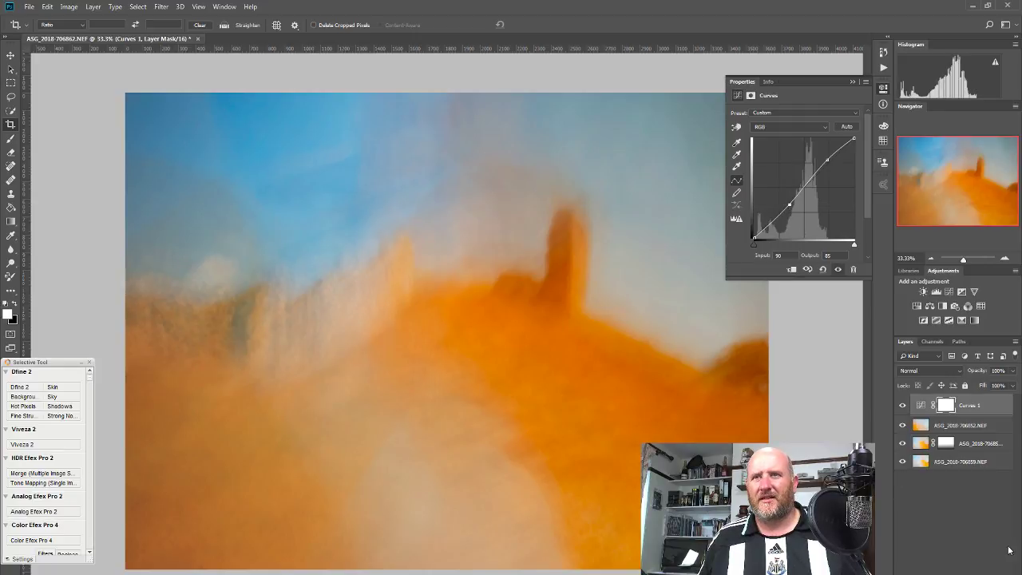
# - Add a new layer above the Curves adjustment, fill it with the orange foreground colour and set its blend mode to Hue
pyautogui.hotkey('ctrl', 'shift', 'alt', 'n')
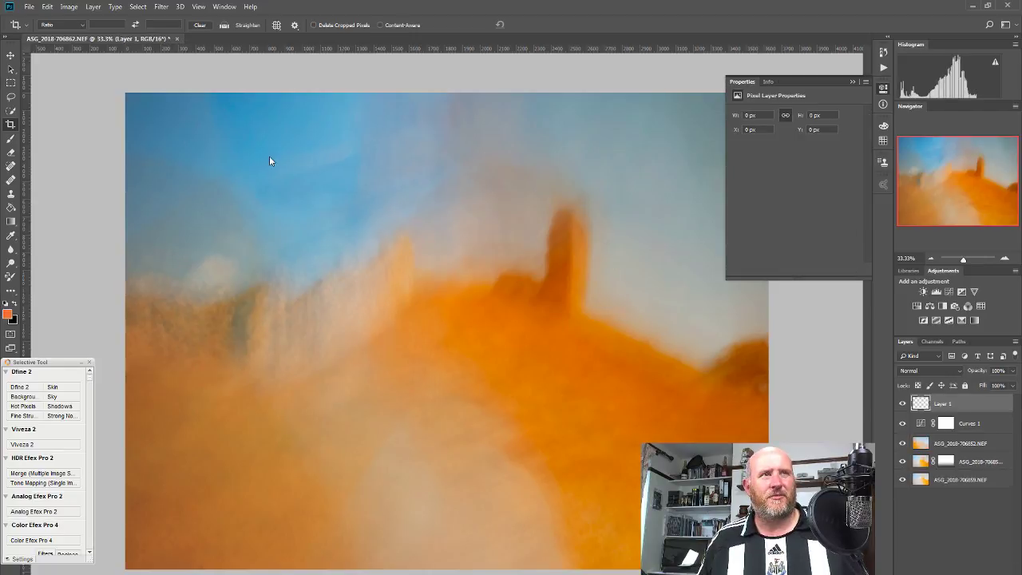
pyautogui.click(10, 209)
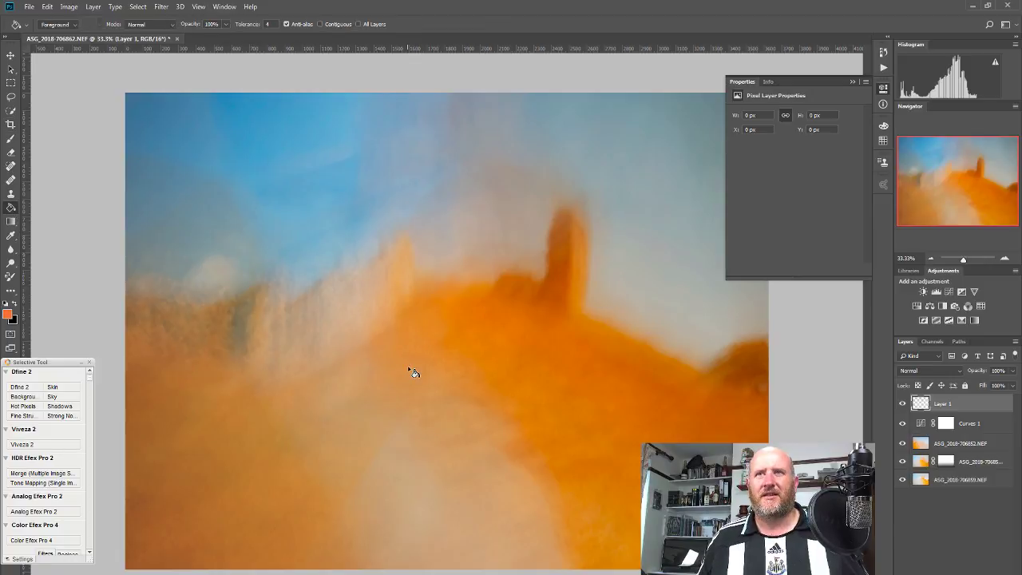
pyautogui.click(431, 336)
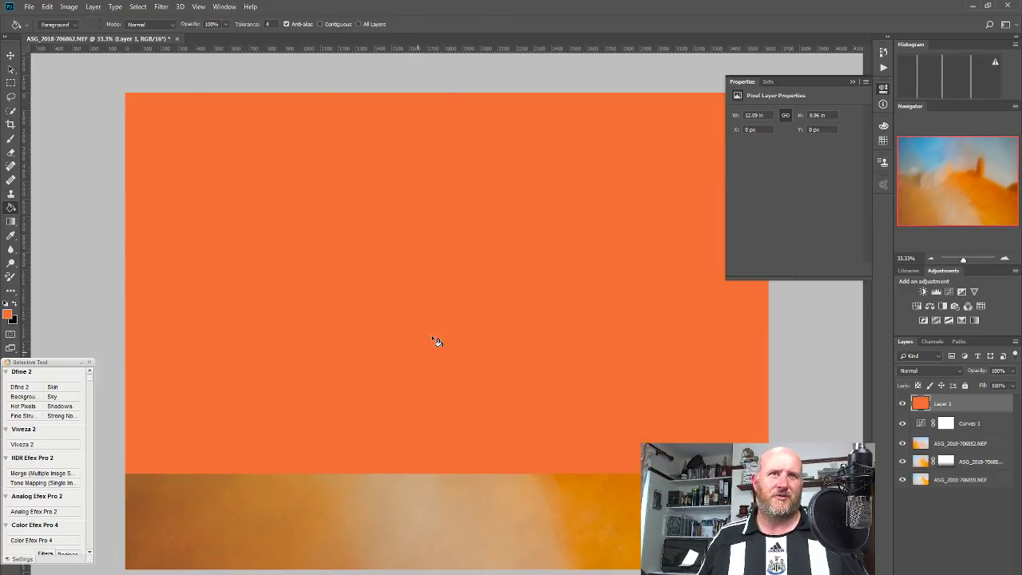
pyautogui.click(955, 376)
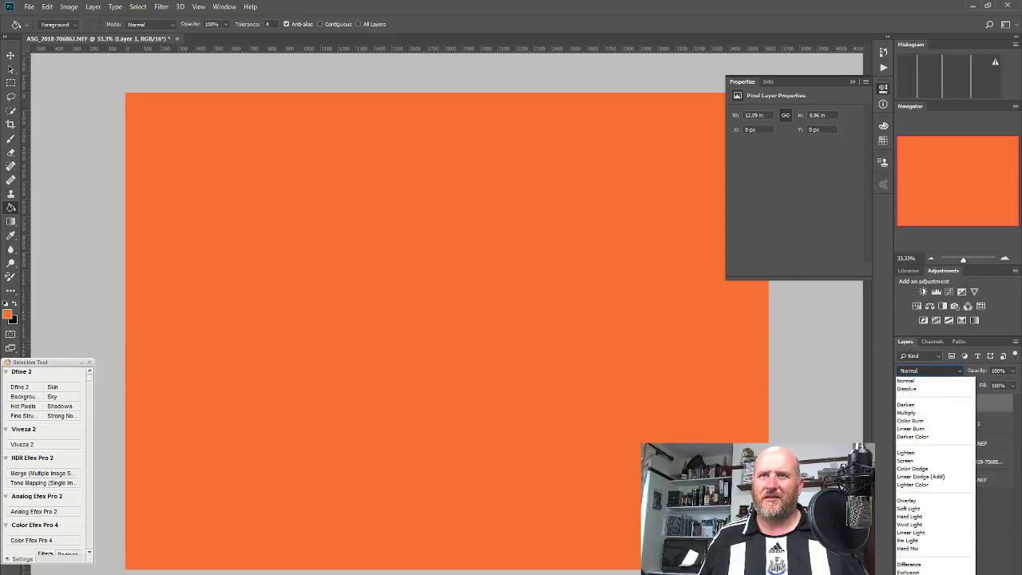
pyautogui.click(906, 574)
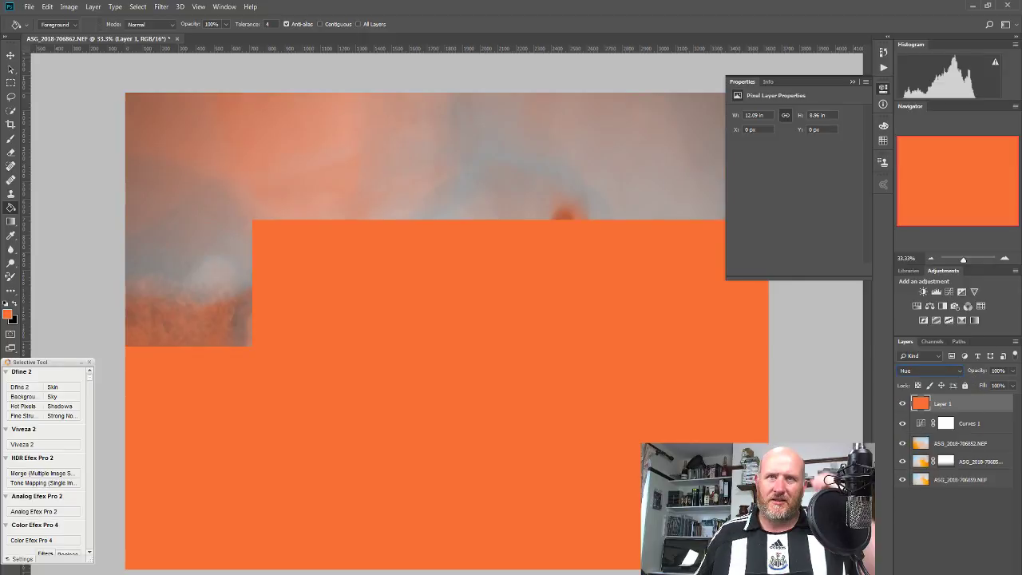
# - Lower the orange Hue layer's opacity to 17%, comparing the image with the layer hidden and shown
pyautogui.click(1013, 371)
pyautogui.moveTo(1012, 384); pyautogui.dragTo(984, 384)
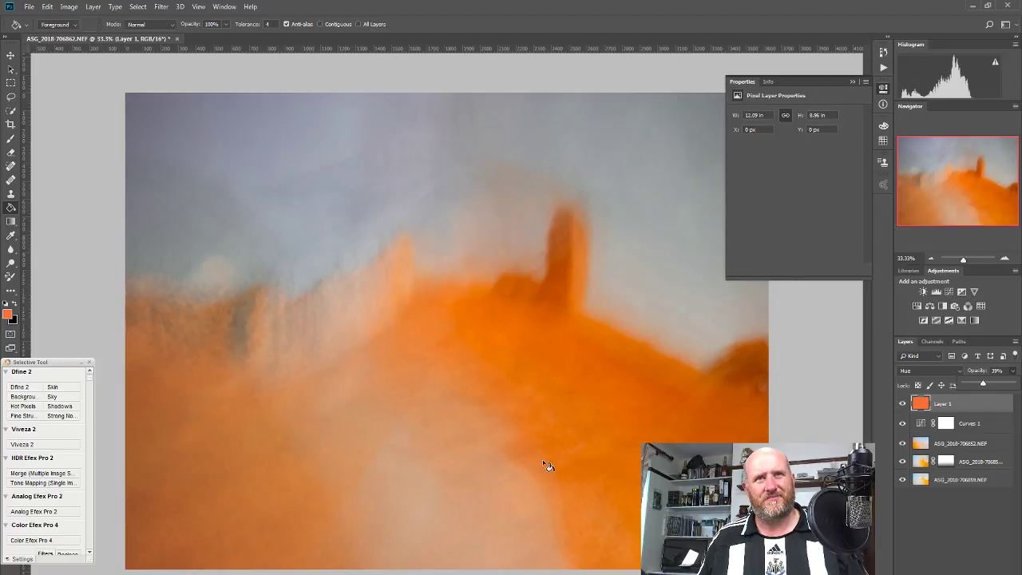
pyautogui.click(903, 404)
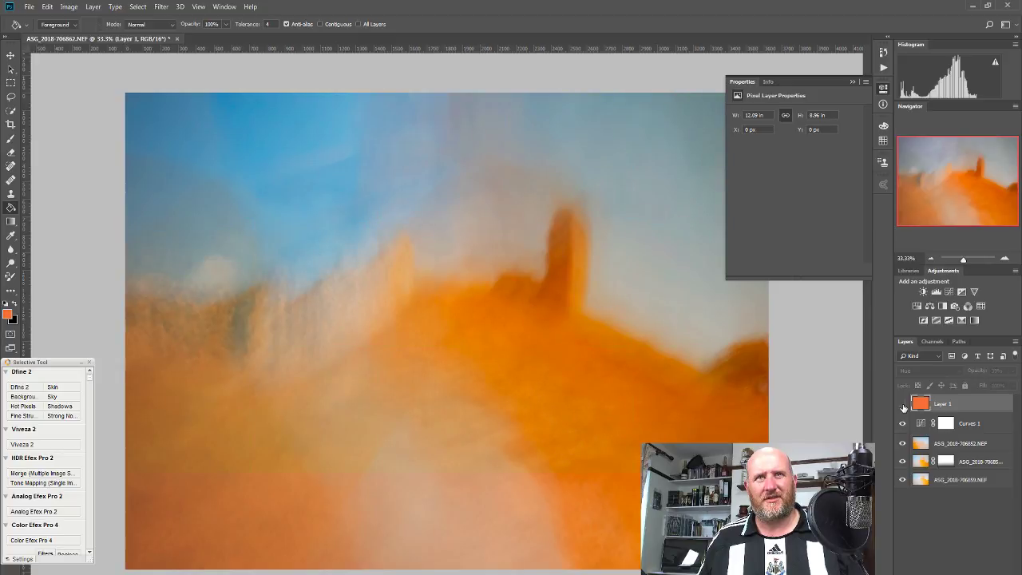
pyautogui.click(903, 404)
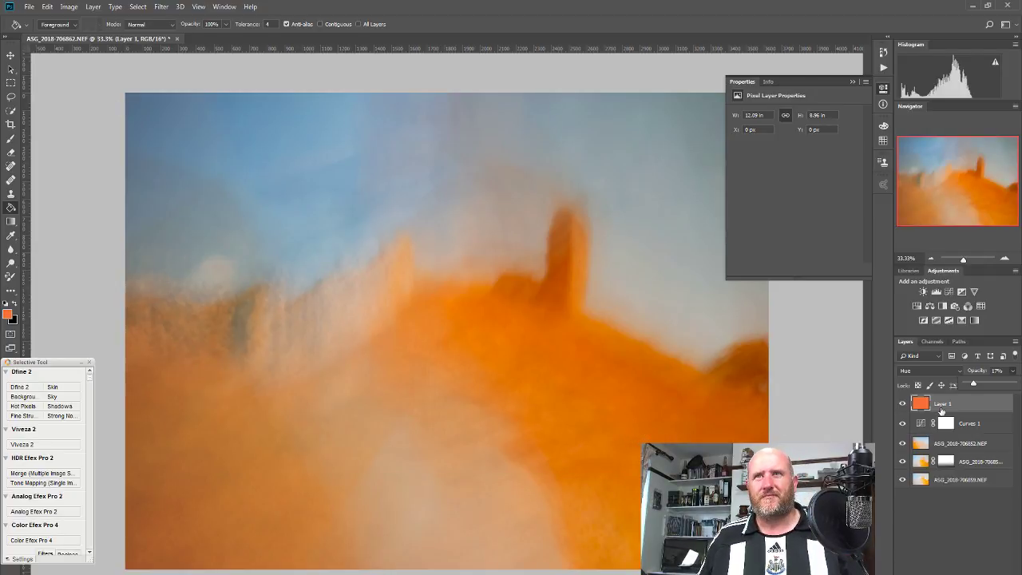
pyautogui.click(903, 403)
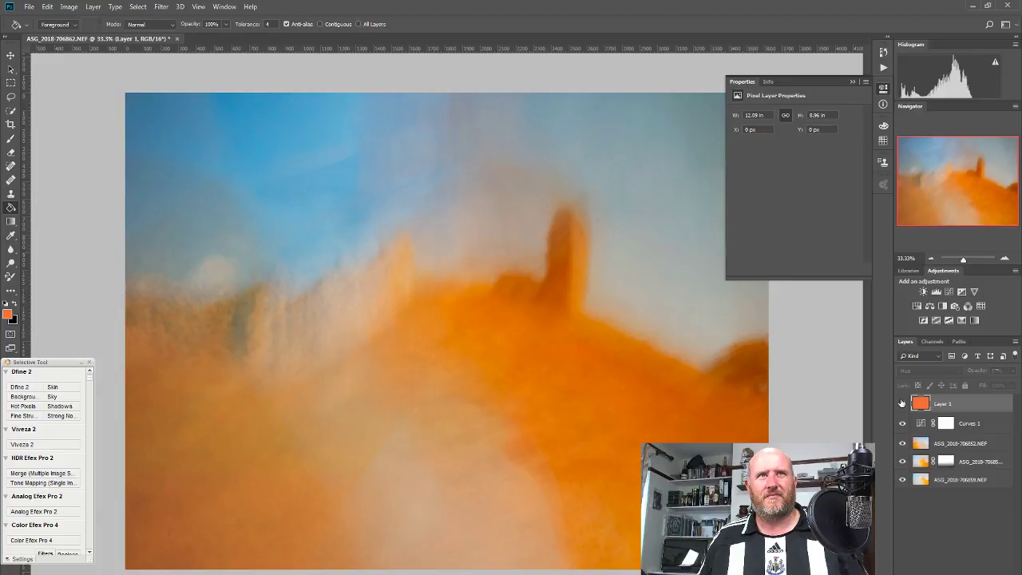
pyautogui.click(902, 403)
pyautogui.click(903, 403)
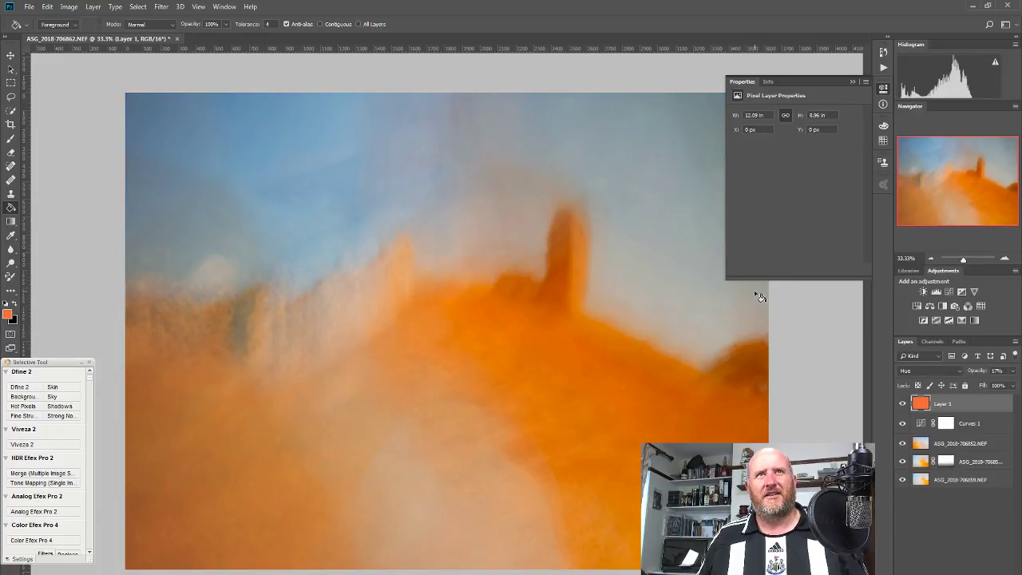
# - Close the layer properties, open Analog Efex Pro 2 on a new layer and apply the custom preset Bamburgh Ponds
pyautogui.click(883, 88)
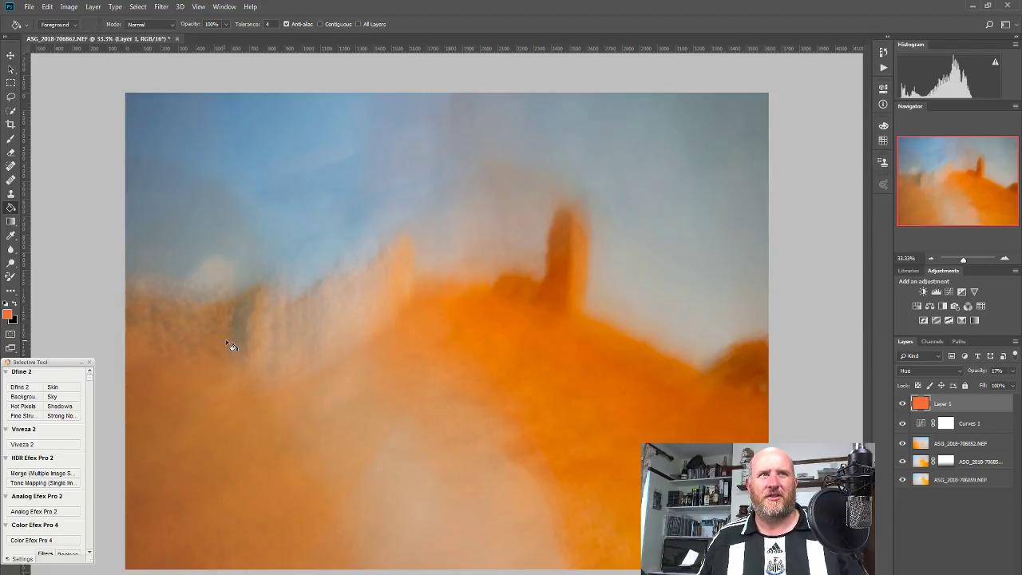
pyautogui.click(40, 512)
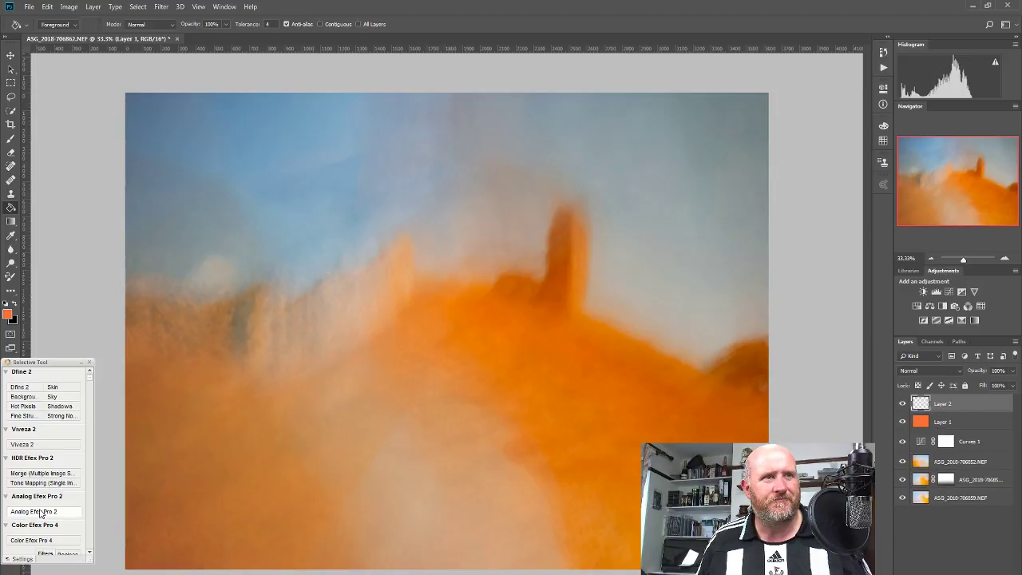
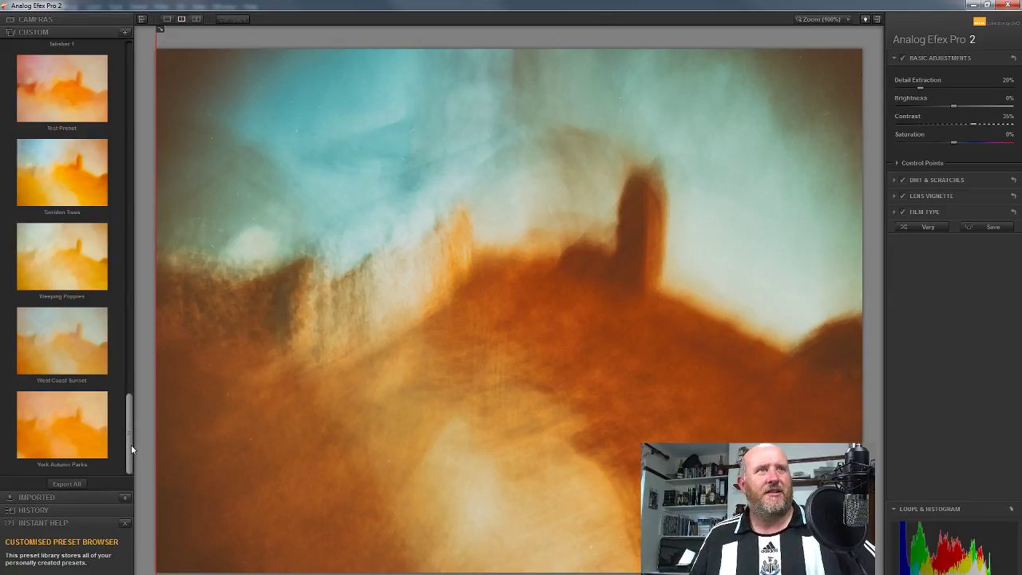
pyautogui.moveTo(131, 445); pyautogui.dragTo(136, 62)
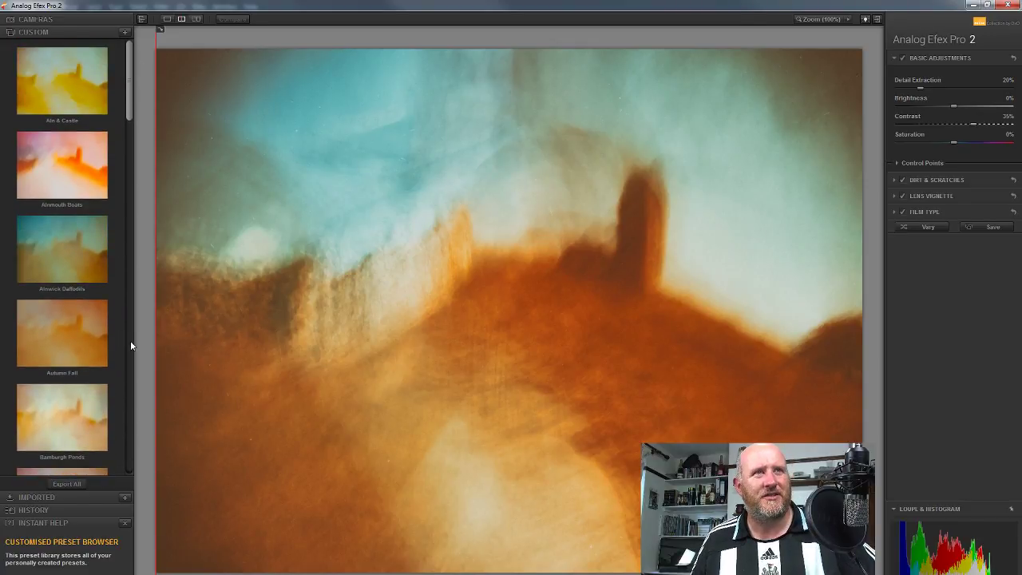
pyautogui.click(80, 416)
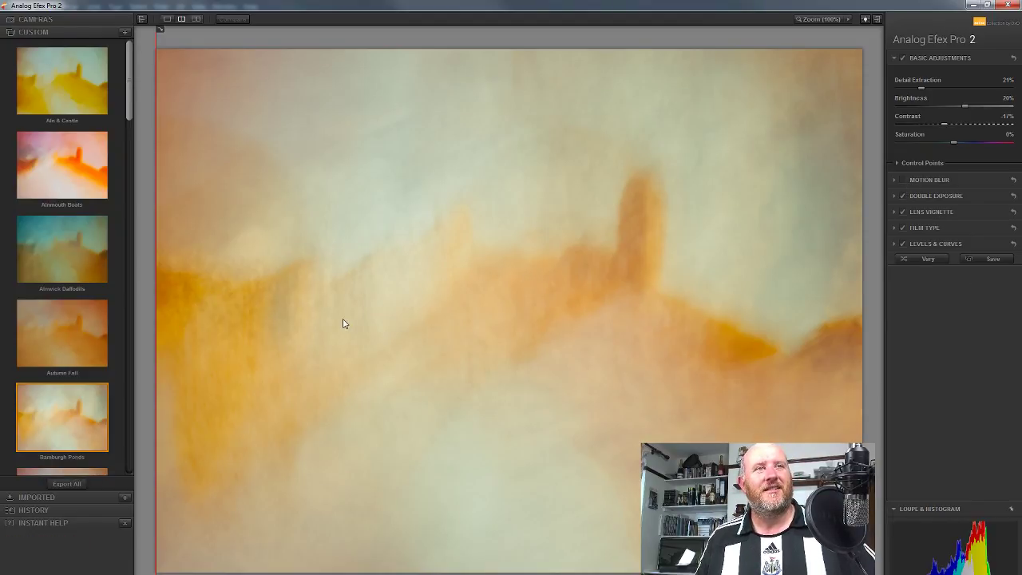
# - Open the Double Exposure settings and try the second exposure at several positions over the castle and sky
pyautogui.click(903, 59)
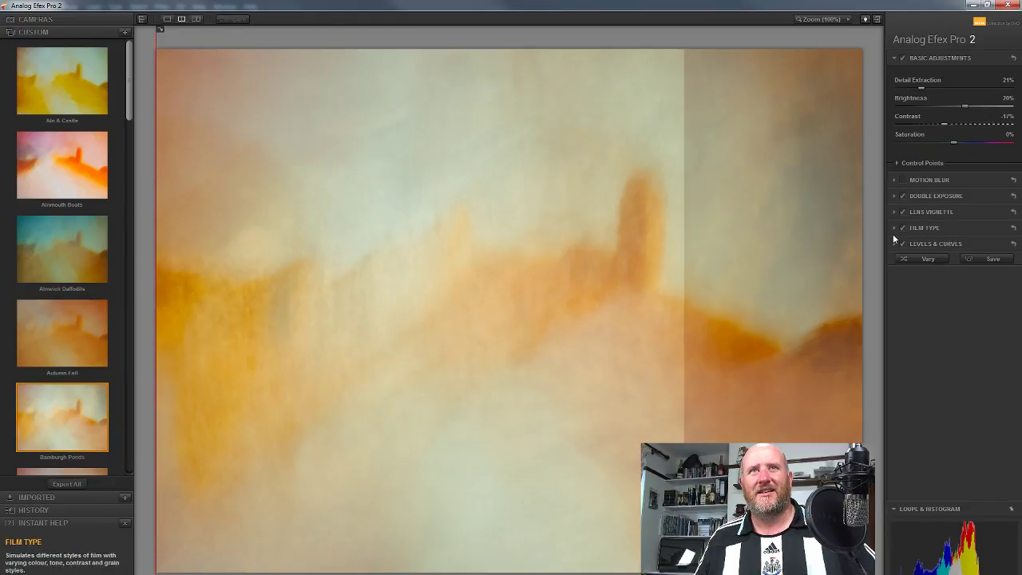
pyautogui.click(942, 196)
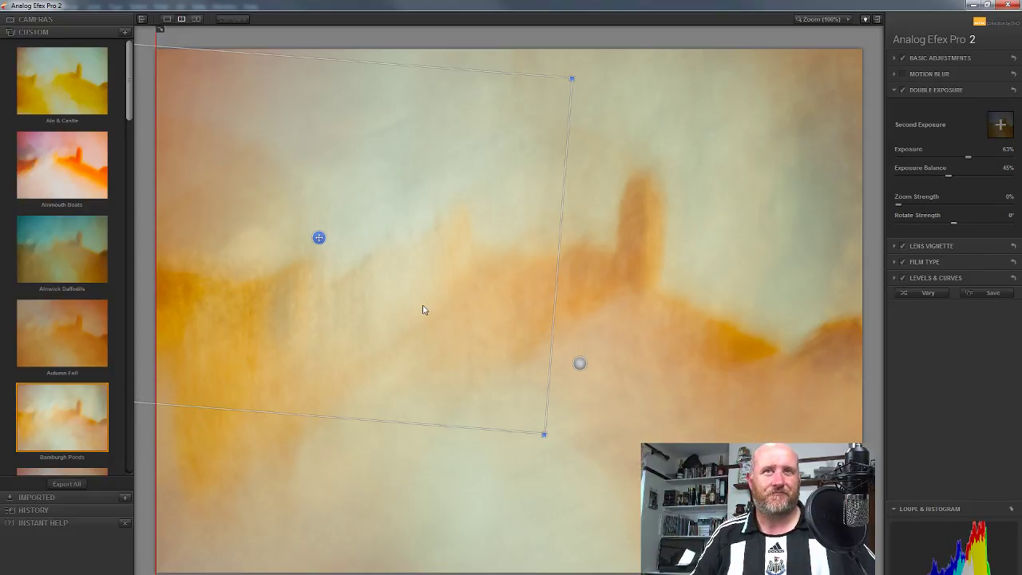
pyautogui.moveTo(319, 239); pyautogui.dragTo(434, 259)
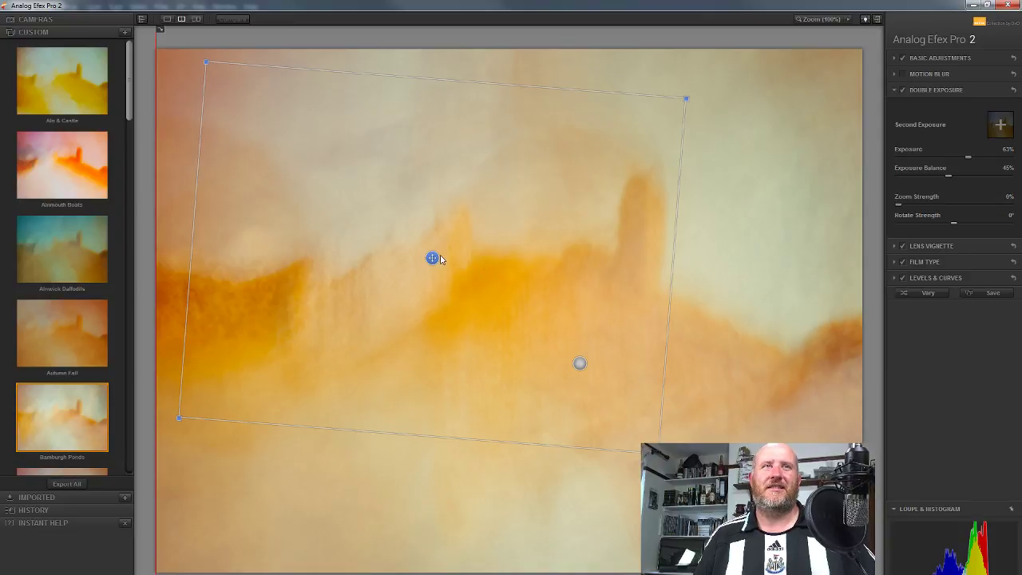
pyautogui.moveTo(433, 258); pyautogui.dragTo(533, 40)
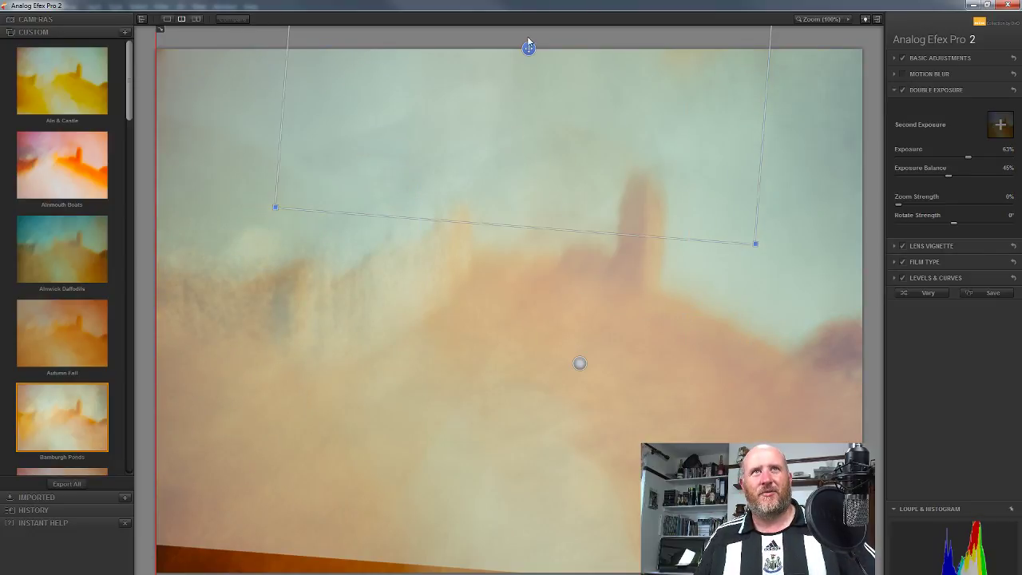
pyautogui.moveTo(531, 50); pyautogui.dragTo(525, 187)
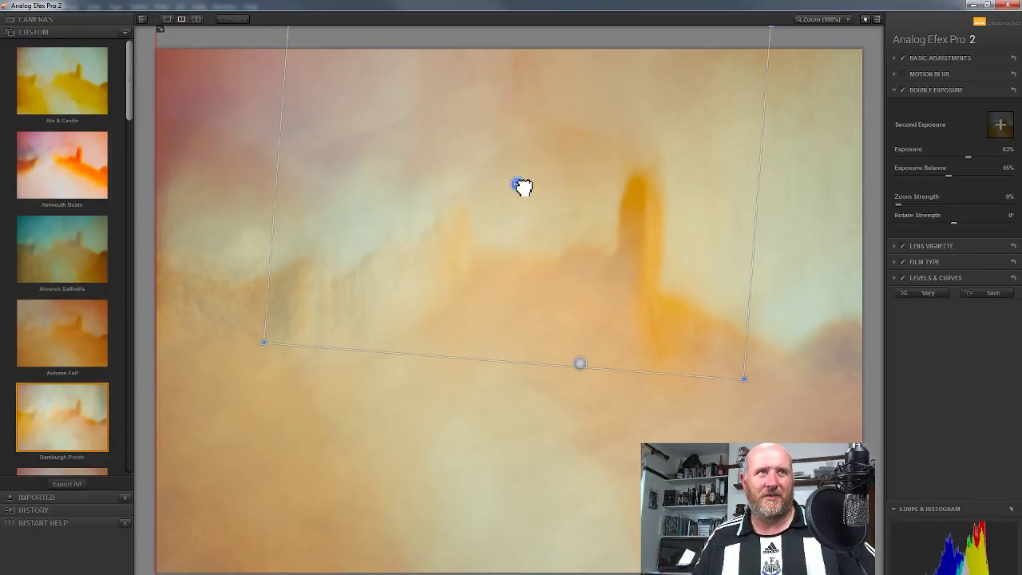
pyautogui.moveTo(524, 184); pyautogui.dragTo(532, 248)
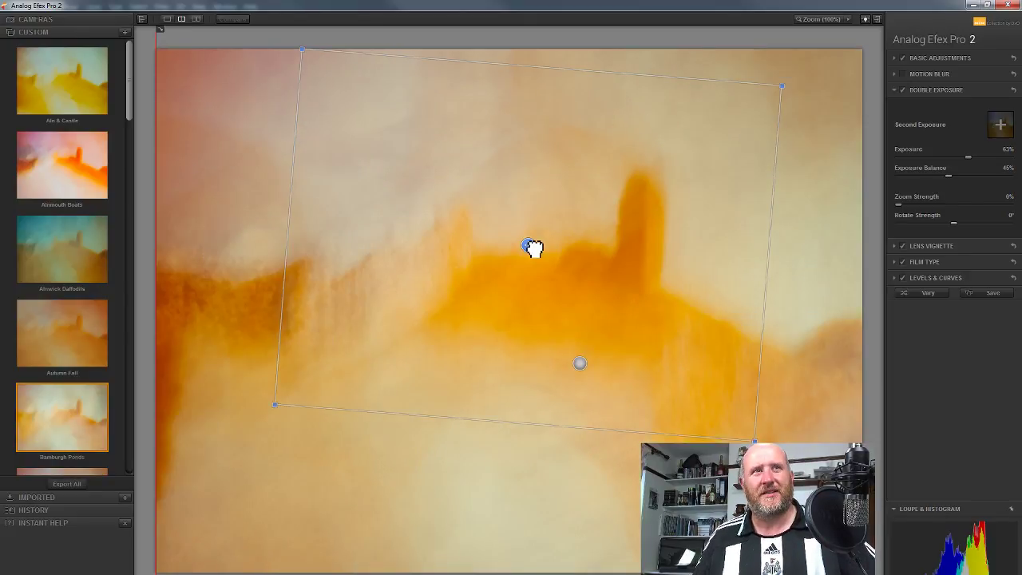
pyautogui.moveTo(527, 250); pyautogui.dragTo(524, 256)
pyautogui.moveTo(568, 247); pyautogui.dragTo(601, 245)
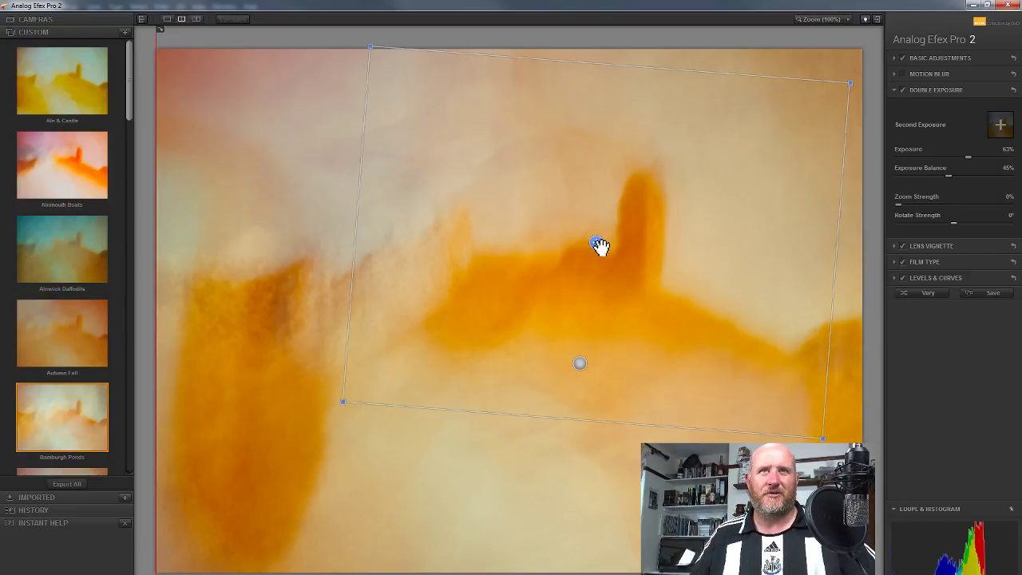
pyautogui.moveTo(599, 245); pyautogui.dragTo(562, 287)
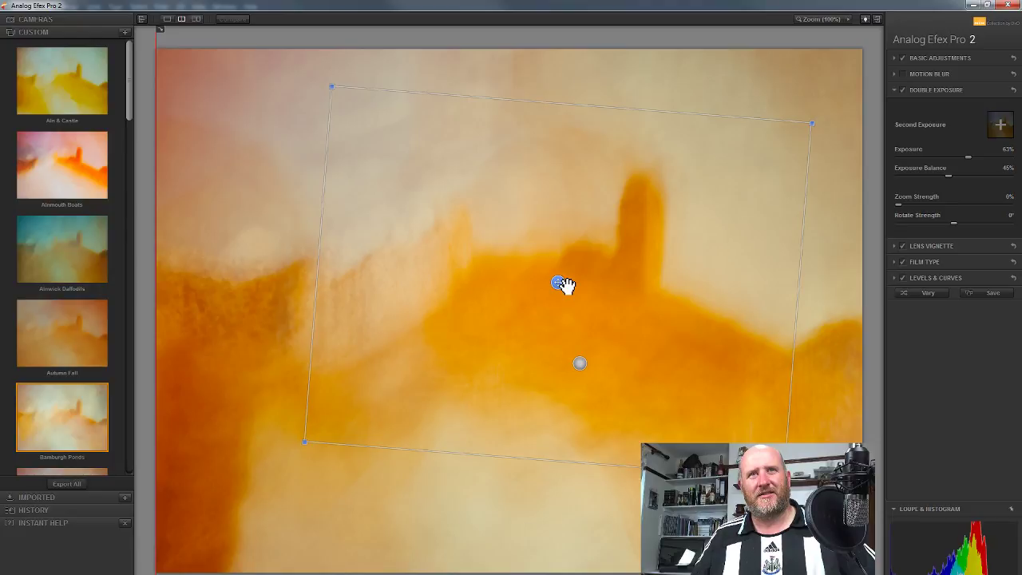
pyautogui.moveTo(563, 285); pyautogui.dragTo(405, 284)
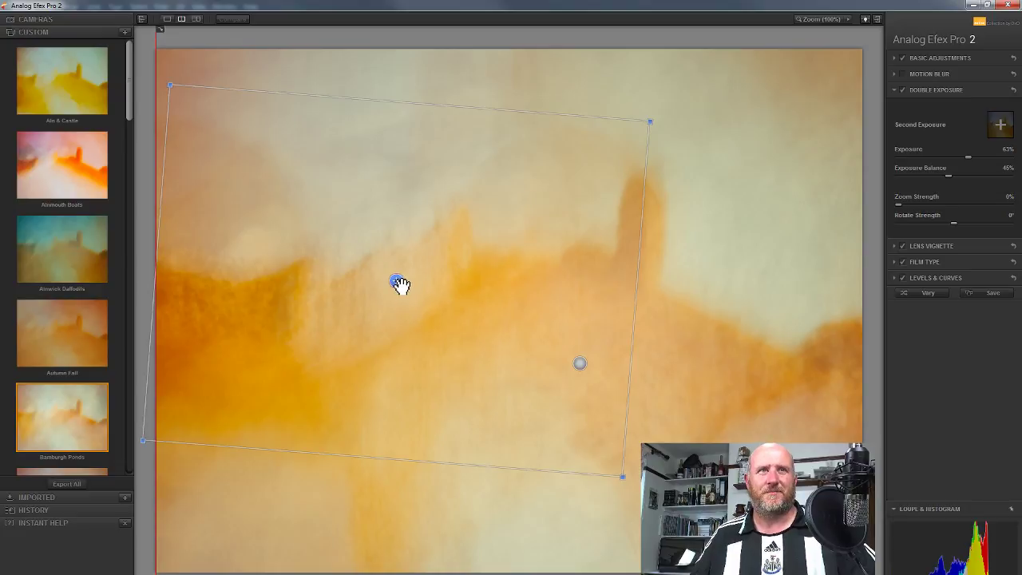
# - Reposition the second exposure so its centre sits near the image's left edge, and rotate it slightly further clockwise
pyautogui.moveTo(399, 282); pyautogui.dragTo(324, 316)
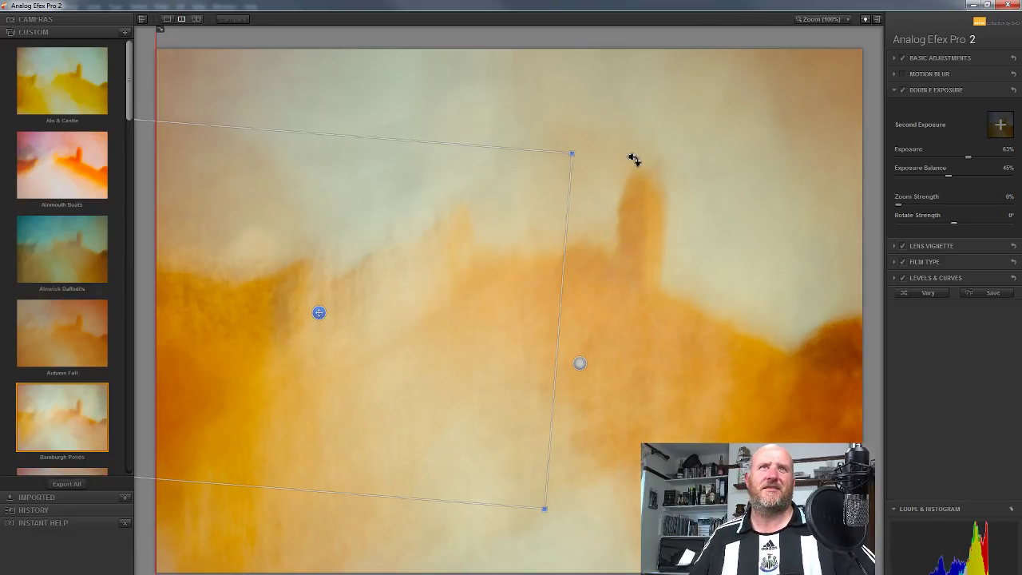
pyautogui.moveTo(596, 153)
pyautogui.mouseDown()
pyautogui.moveTo(606, 149)
pyautogui.moveTo(613, 160)
pyautogui.mouseUp()
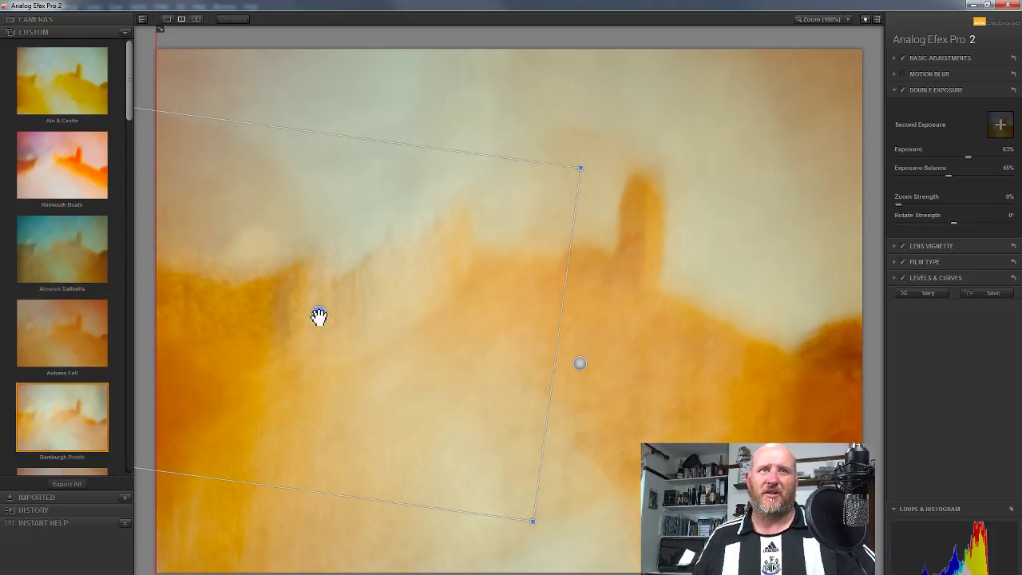
pyautogui.moveTo(319, 315); pyautogui.dragTo(321, 293)
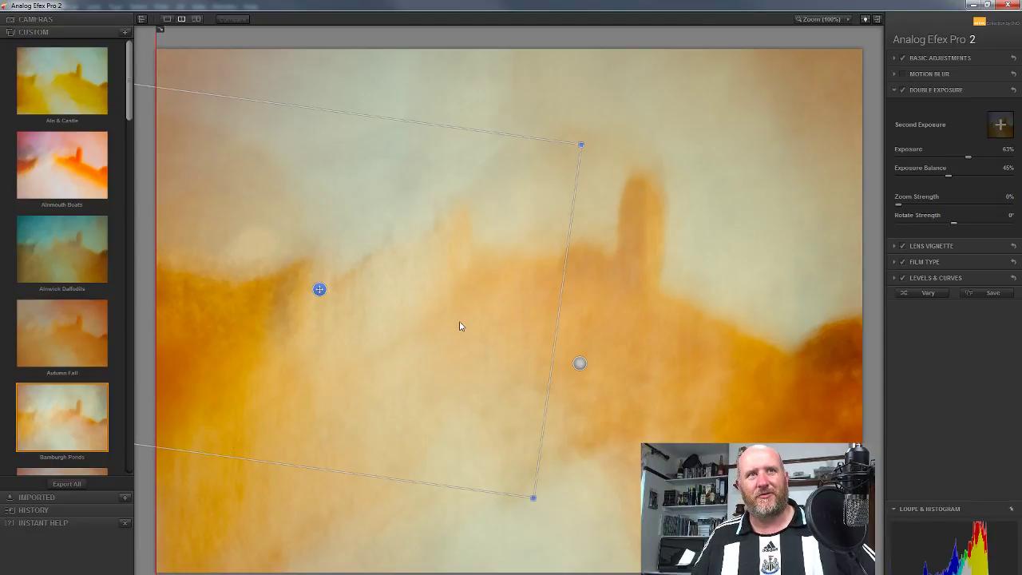
pyautogui.moveTo(317, 288); pyautogui.dragTo(170, 303)
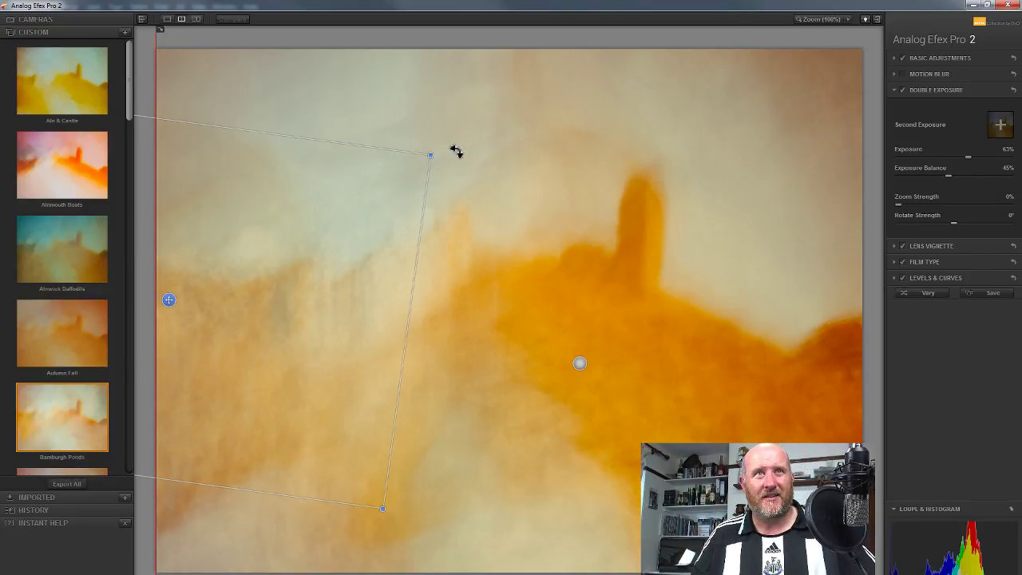
pyautogui.moveTo(454, 151); pyautogui.dragTo(439, 114)
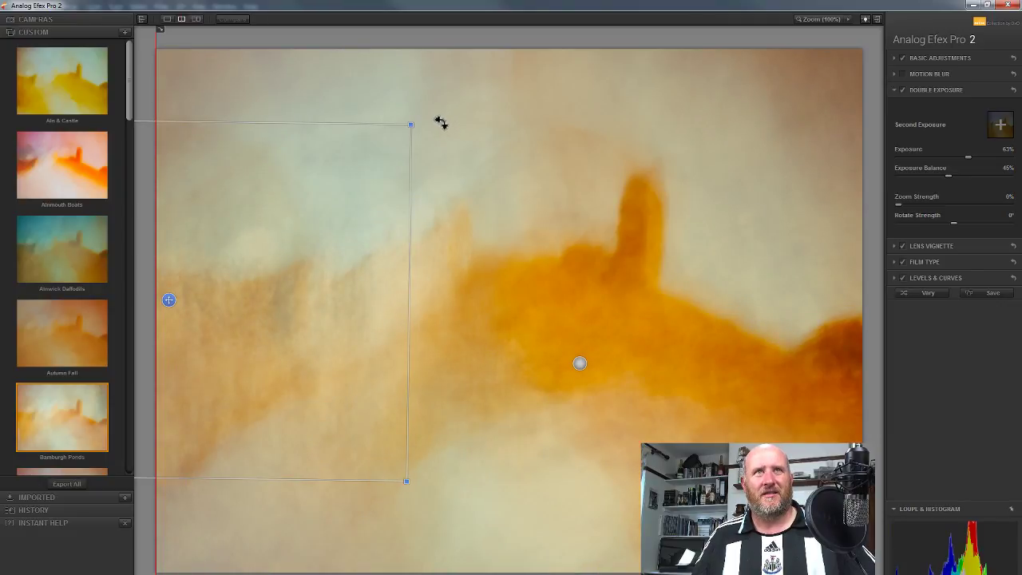
pyautogui.moveTo(440, 121); pyautogui.dragTo(455, 175)
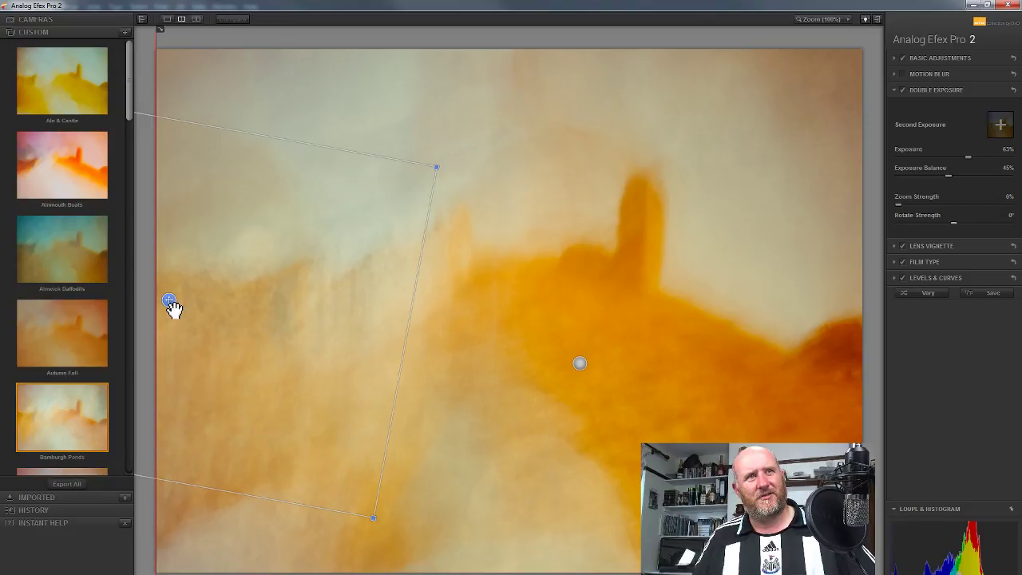
pyautogui.moveTo(170, 302); pyautogui.dragTo(176, 282)
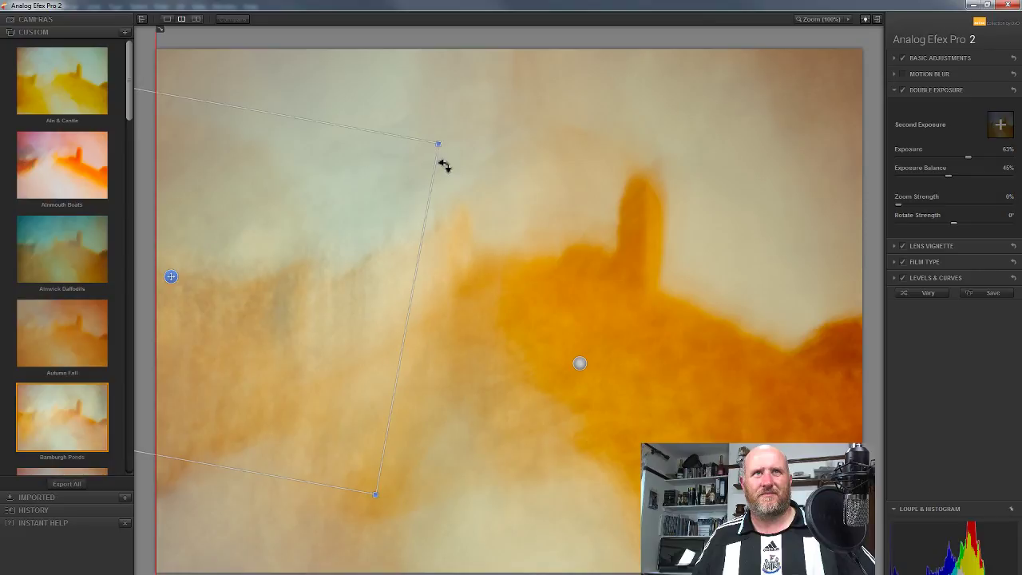
pyautogui.moveTo(460, 146); pyautogui.dragTo(466, 137)
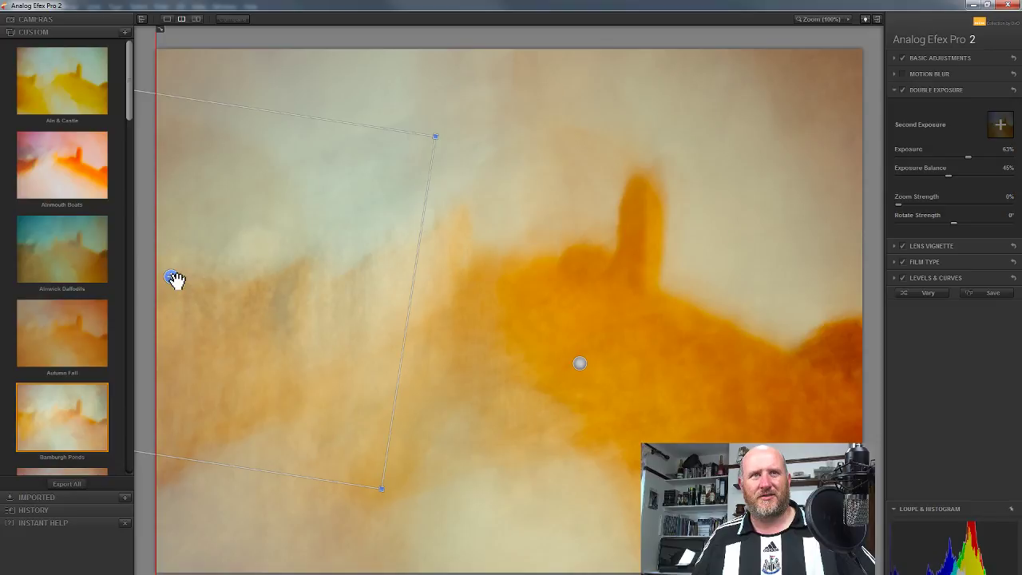
pyautogui.moveTo(176, 280); pyautogui.dragTo(184, 279)
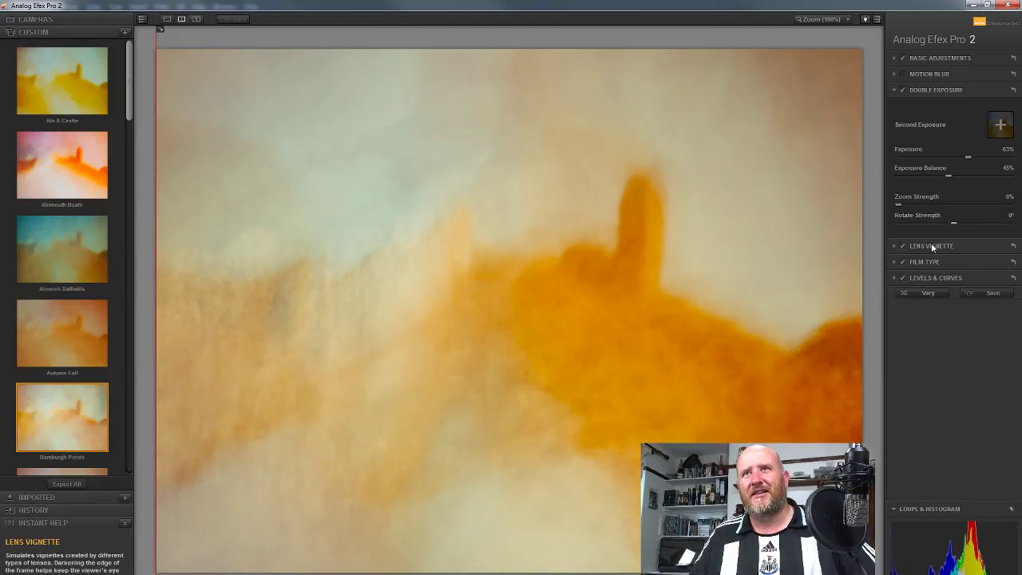
# - Lower the basic contrast to -24% and set the Double Exposure's exposure balance to 50%
pyautogui.click(921, 57)
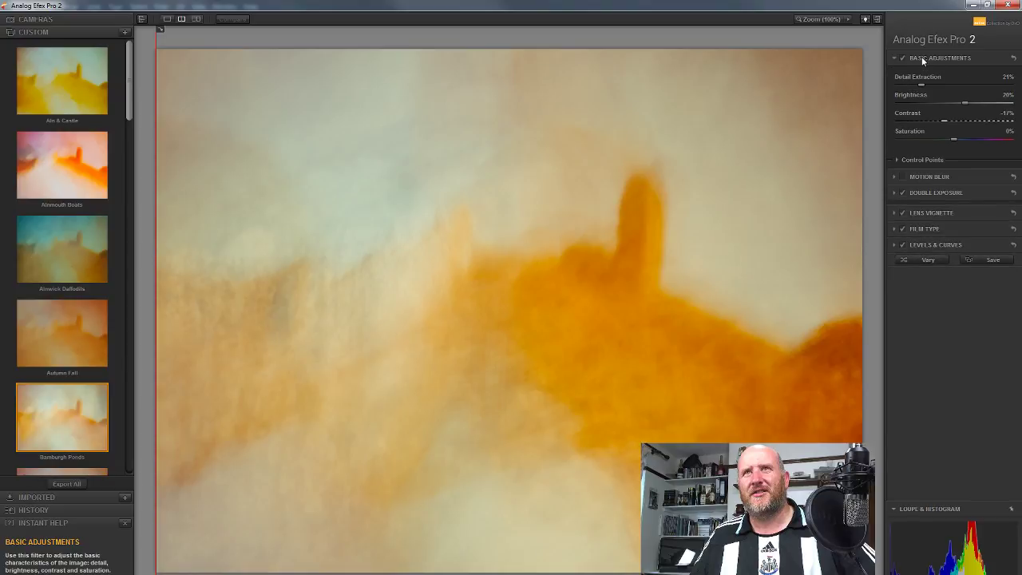
pyautogui.doubleClick(943, 121)
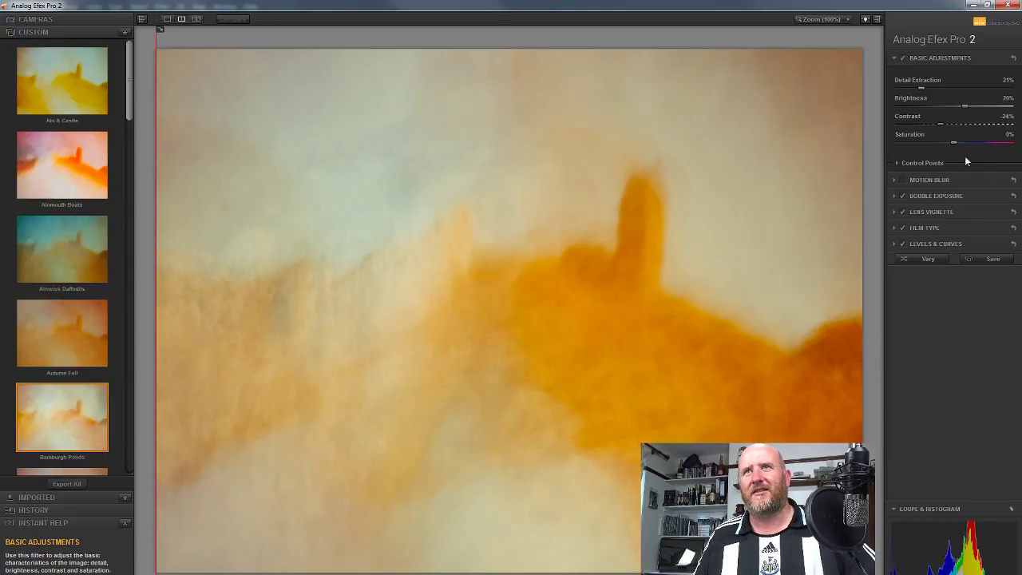
pyautogui.click(950, 196)
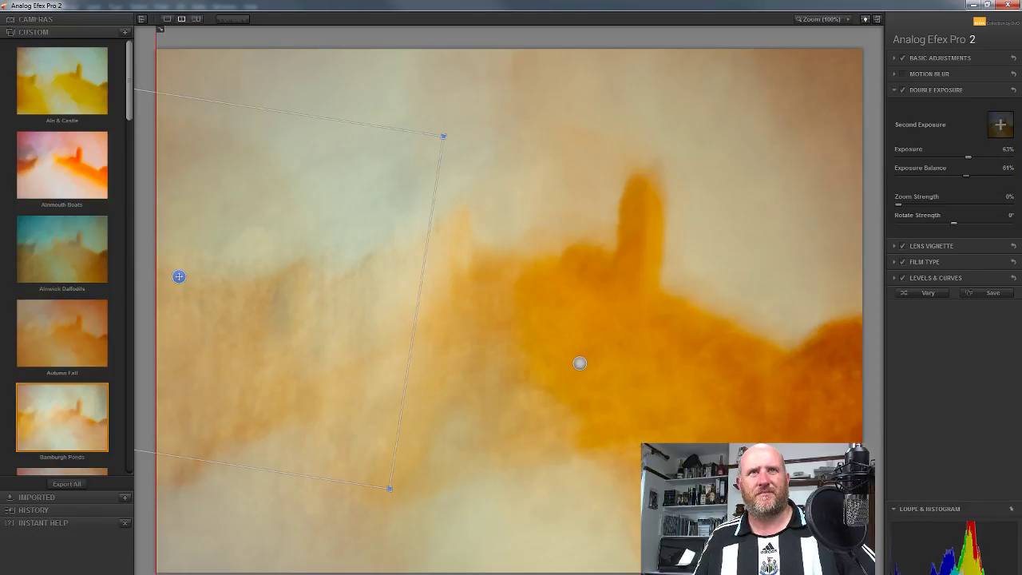
pyautogui.moveTo(627, 342)
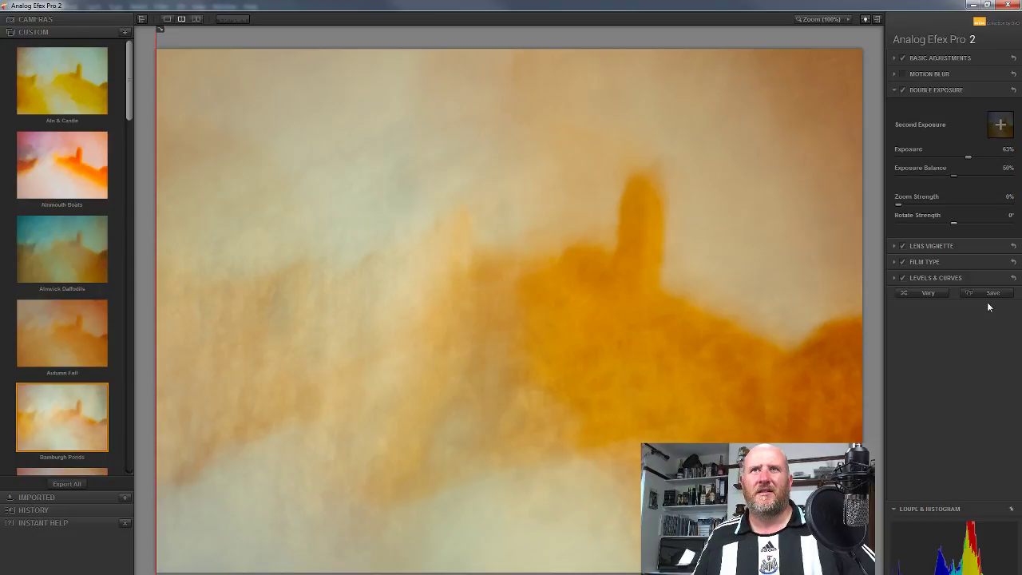
# - Set the Lens Vignette amount to -22% and move its centre to the image's lower-right area
pyautogui.click(926, 244)
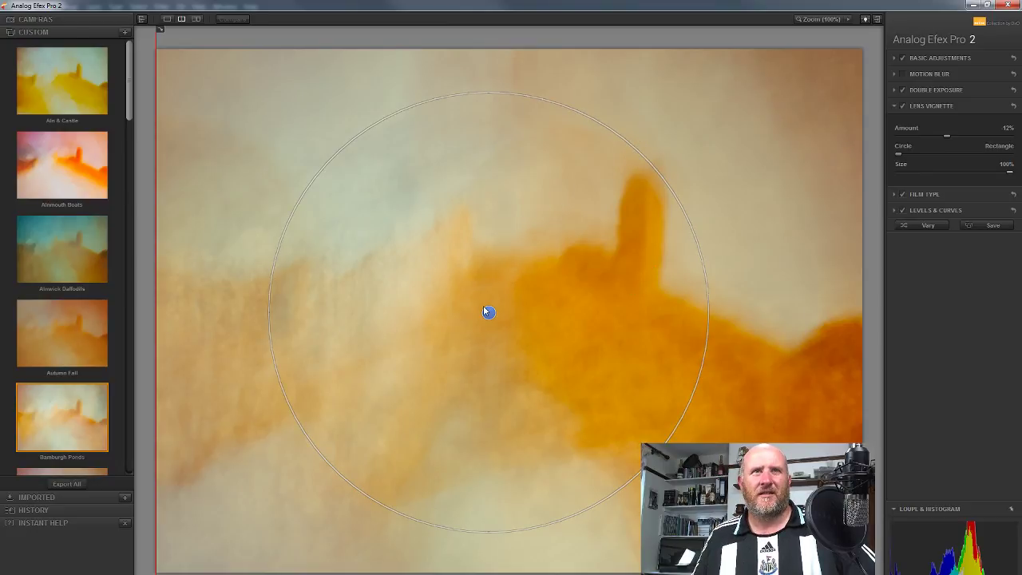
pyautogui.moveTo(488, 313); pyautogui.dragTo(217, 314)
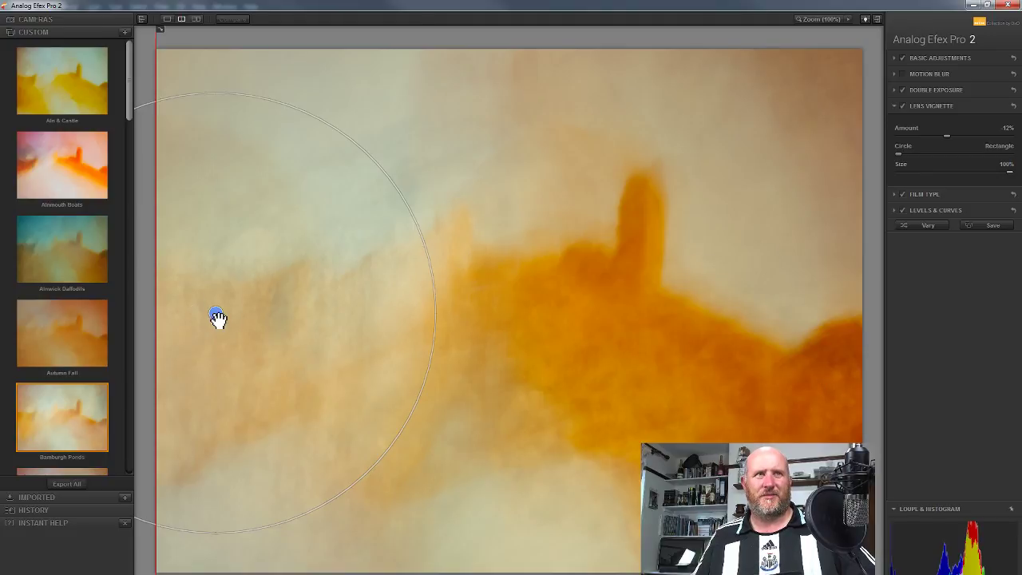
pyautogui.moveTo(216, 317); pyautogui.dragTo(782, 356)
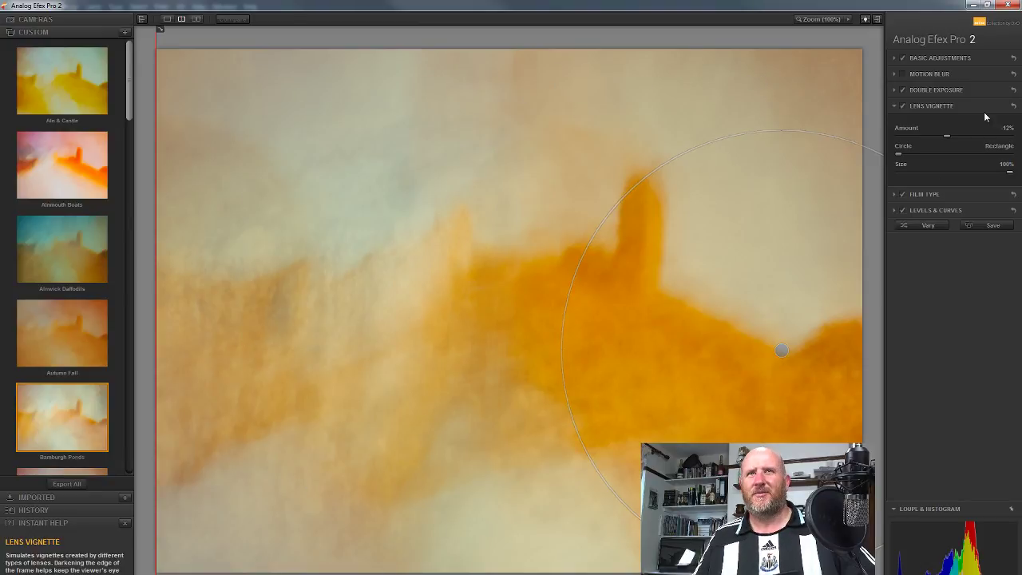
pyautogui.moveTo(936, 128); pyautogui.dragTo(941, 137)
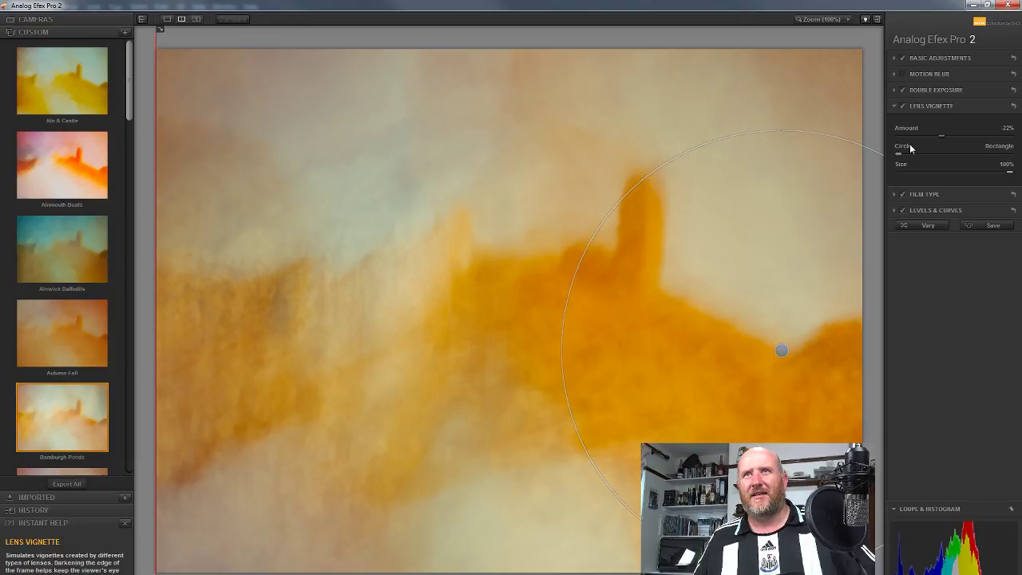
pyautogui.moveTo(782, 352); pyautogui.dragTo(771, 417)
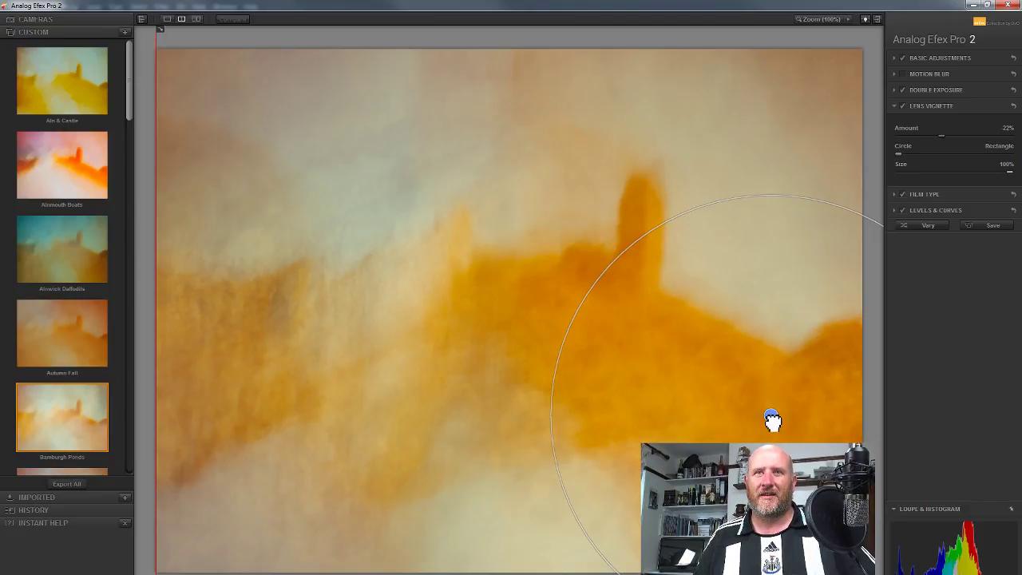
pyautogui.moveTo(772, 421); pyautogui.dragTo(742, 511)
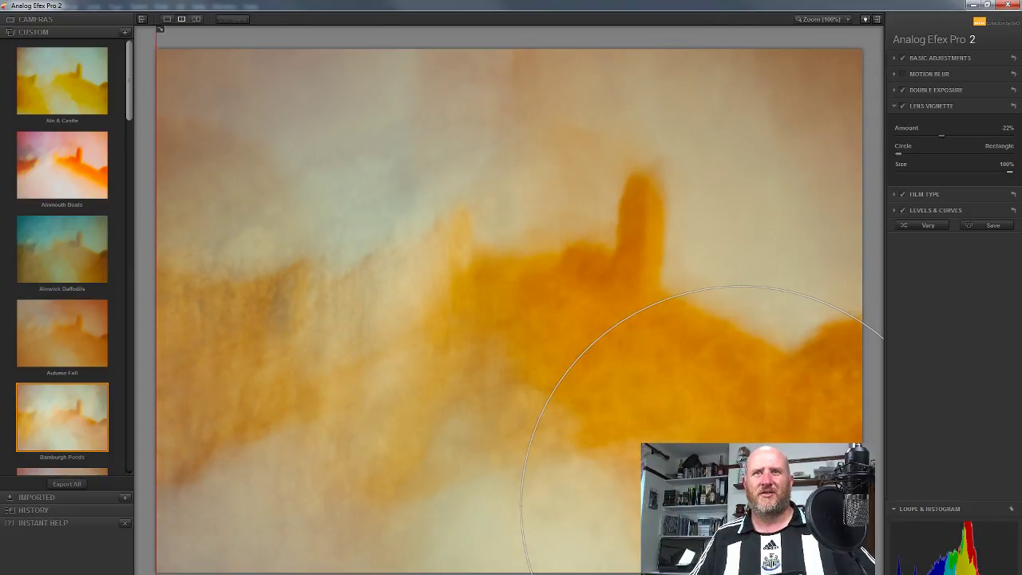
pyautogui.moveTo(742, 511); pyautogui.dragTo(813, 491)
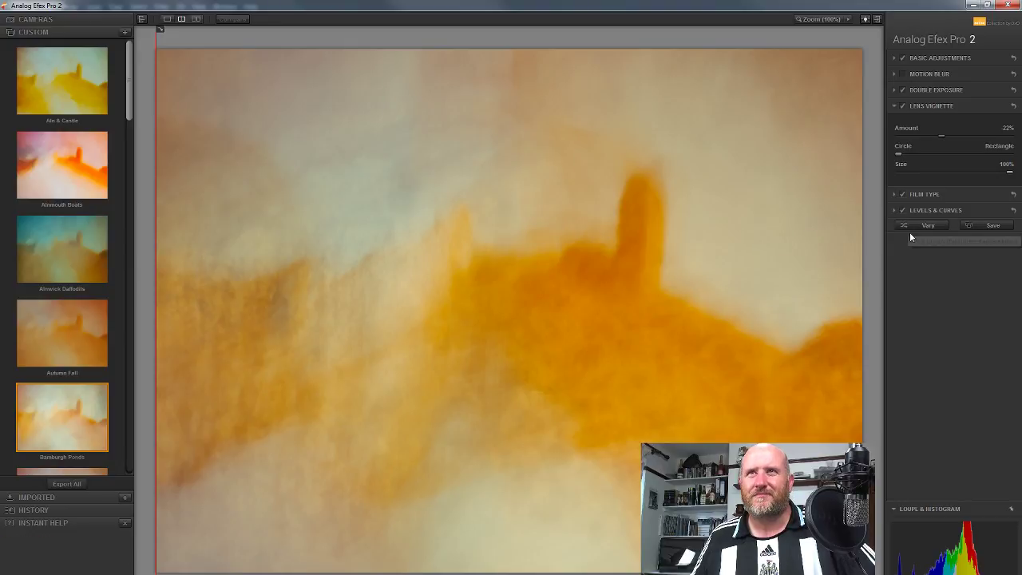
# - Check the Film Type settings and raise the Red channel curve slightly with a new lower-midtone point in Levels & Curves
pyautogui.click(923, 192)
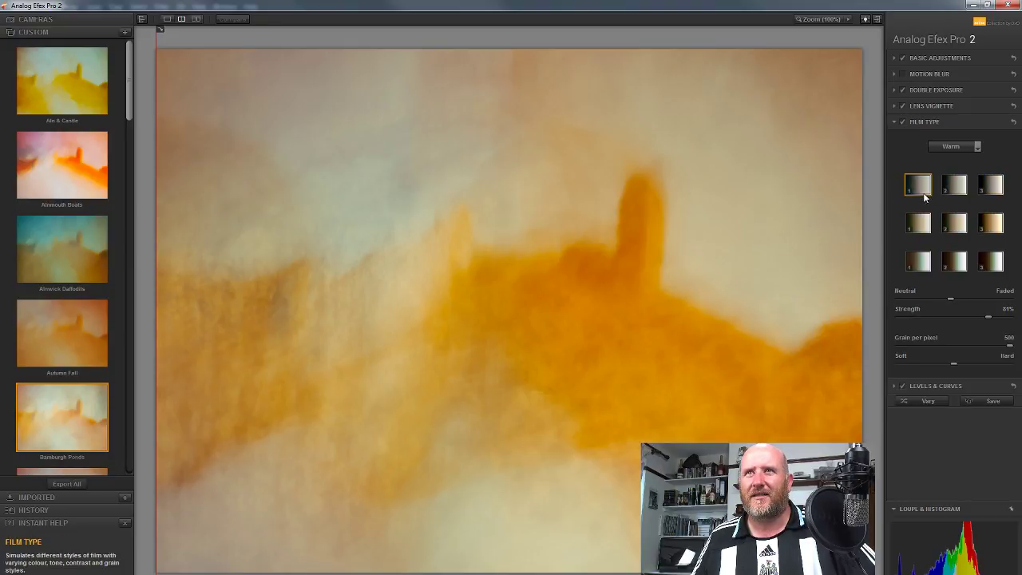
pyautogui.click(936, 387)
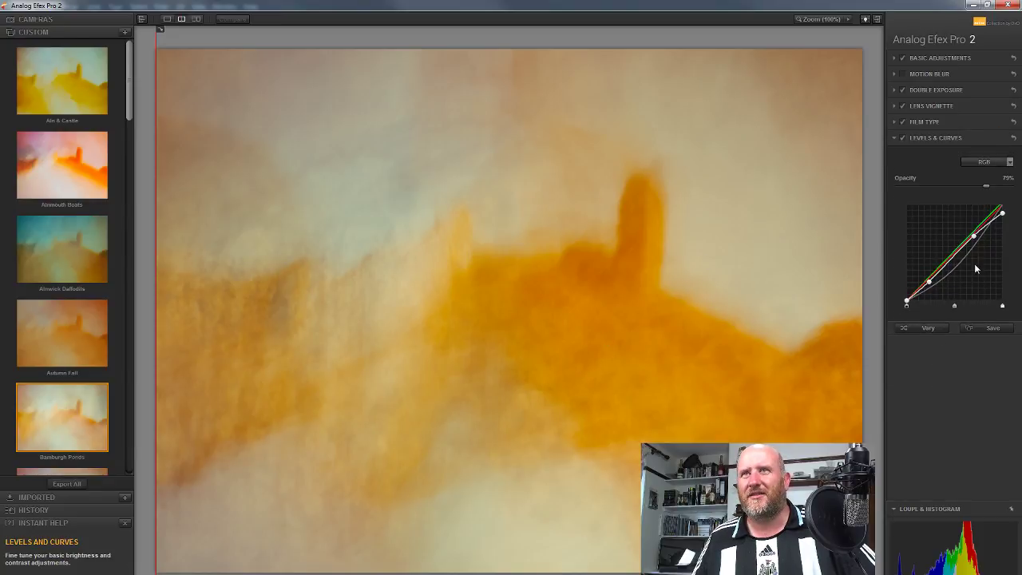
pyautogui.click(984, 163)
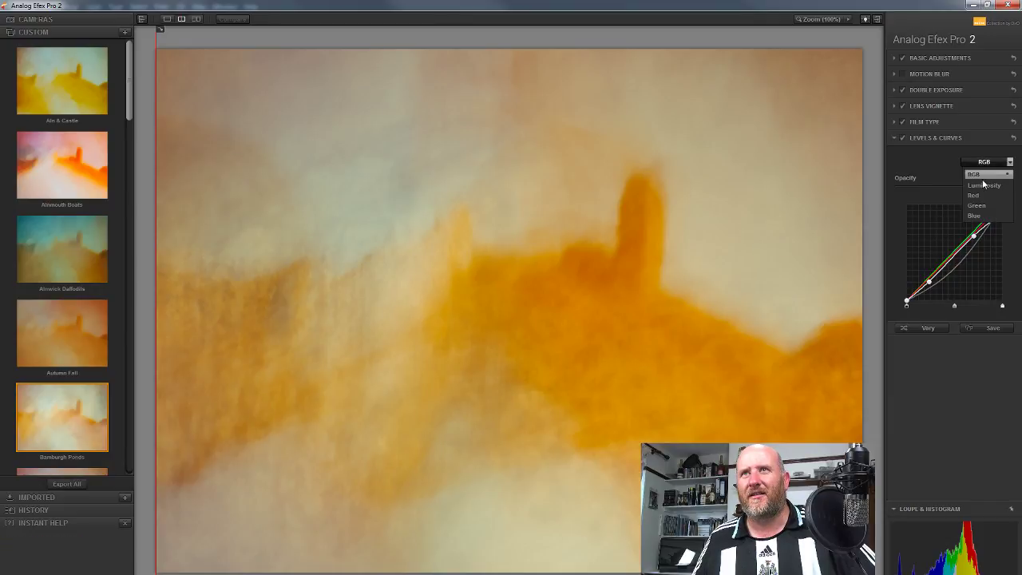
pyautogui.click(976, 195)
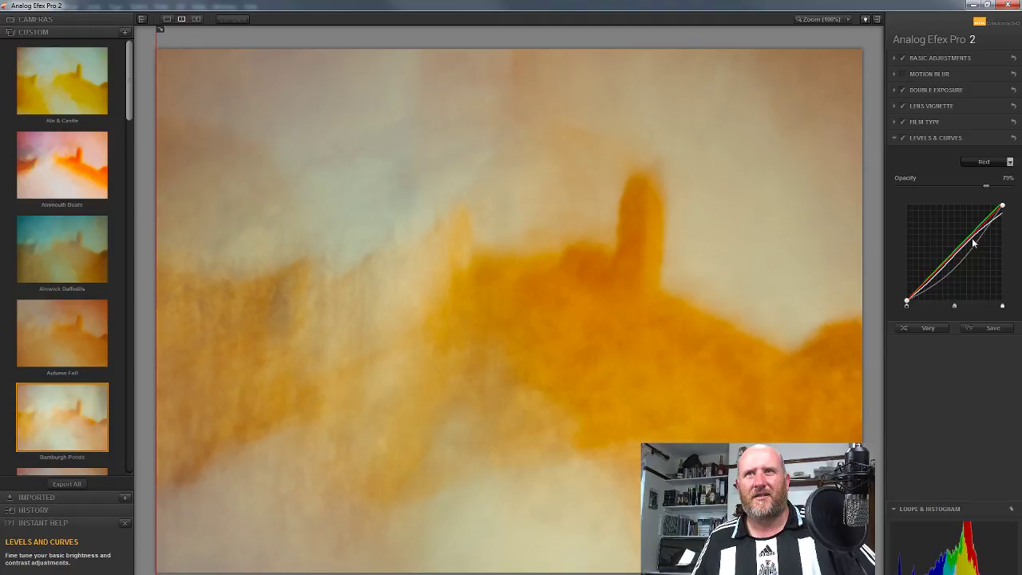
pyautogui.click(941, 267)
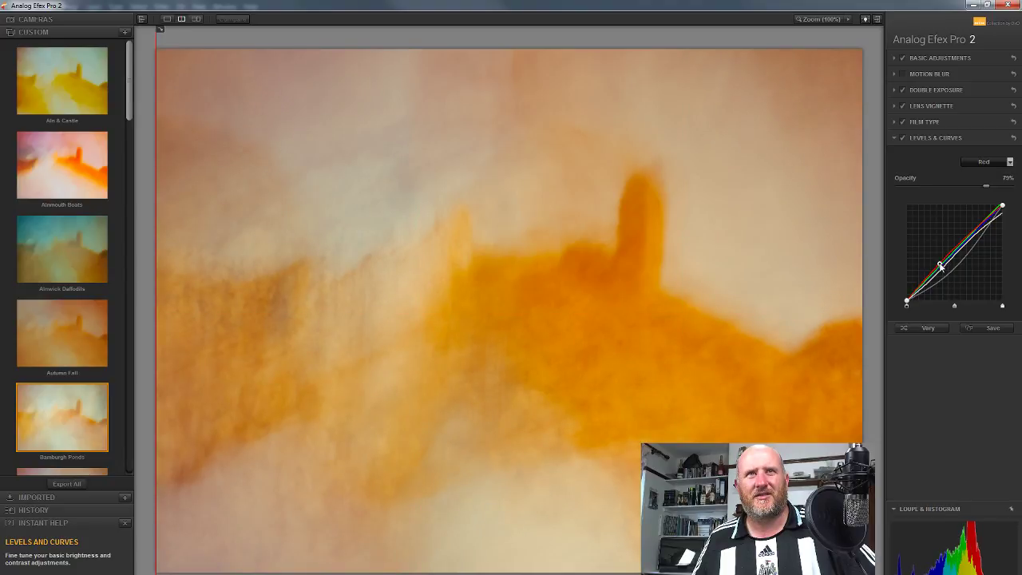
pyautogui.moveTo(940, 267); pyautogui.dragTo(942, 267)
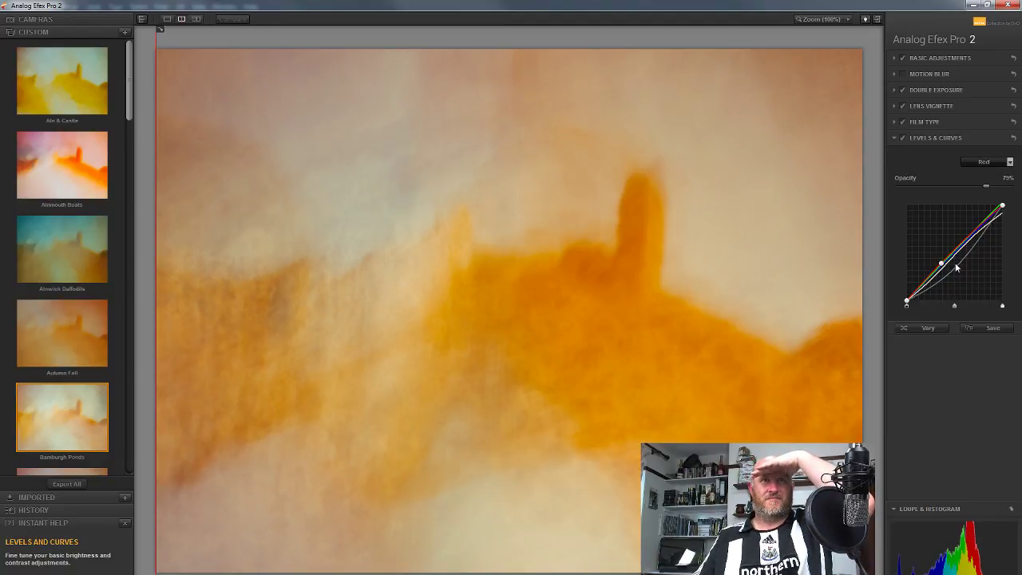
# - Review the Basic Adjustments, apply the Analog Efex Pro 2 look to the composite, and open the resulting layer in Viveza 2
pyautogui.click(970, 56)
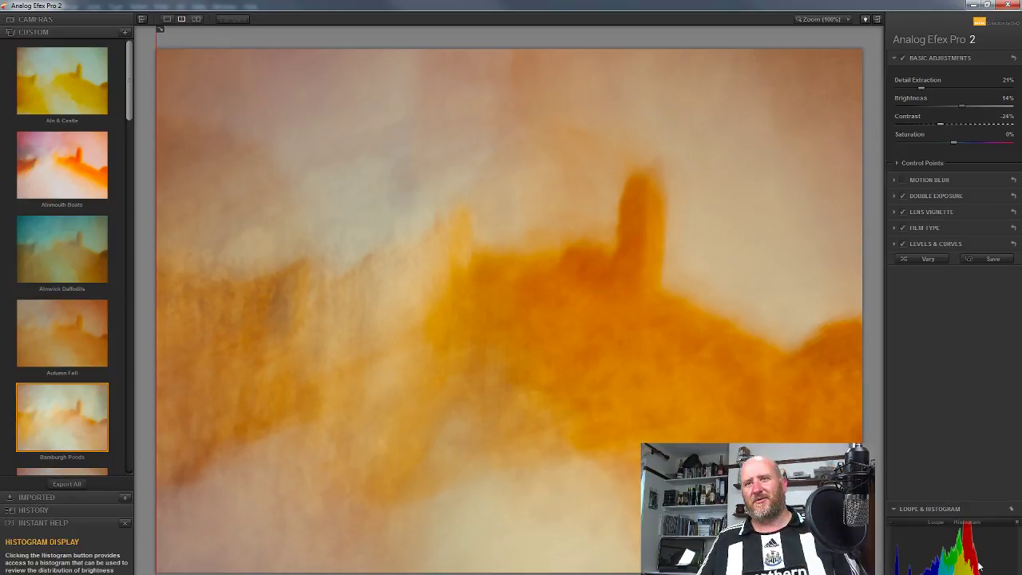
pyautogui.click(992, 259)
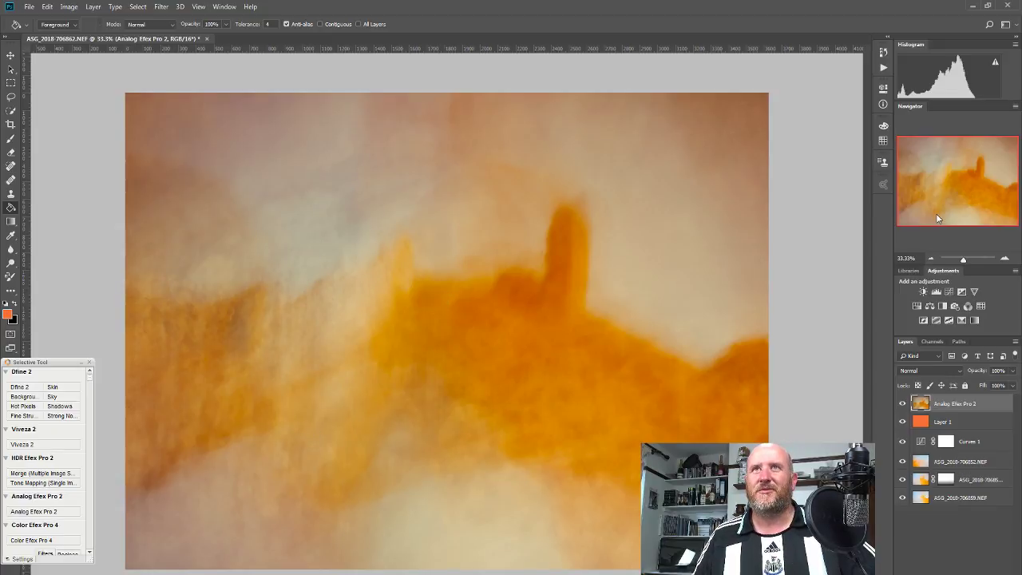
pyautogui.click(38, 452)
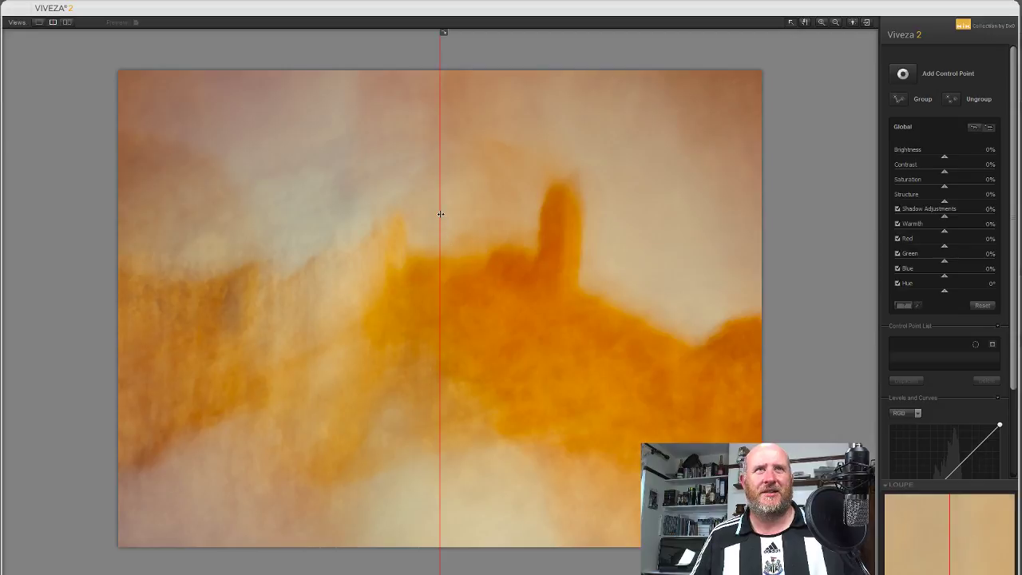
# - Set the global contrast to 19%, brightness to -4%, hue to -7° and blue to 1% in Viveza 2
pyautogui.moveTo(440, 214); pyautogui.dragTo(110, 182)
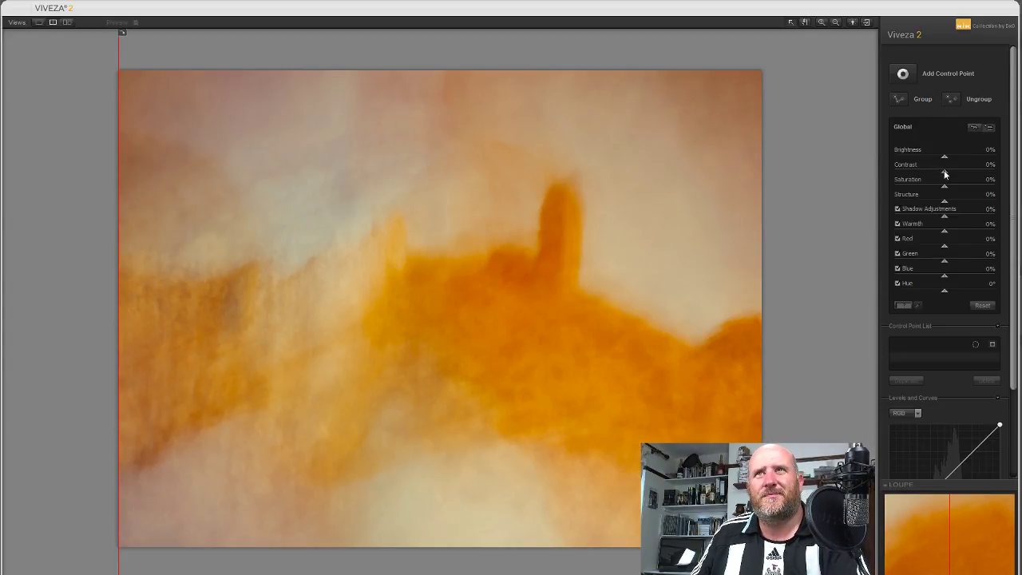
pyautogui.moveTo(944, 172)
pyautogui.mouseDown()
pyautogui.moveTo(934, 174)
pyautogui.moveTo(954, 181)
pyautogui.mouseUp()
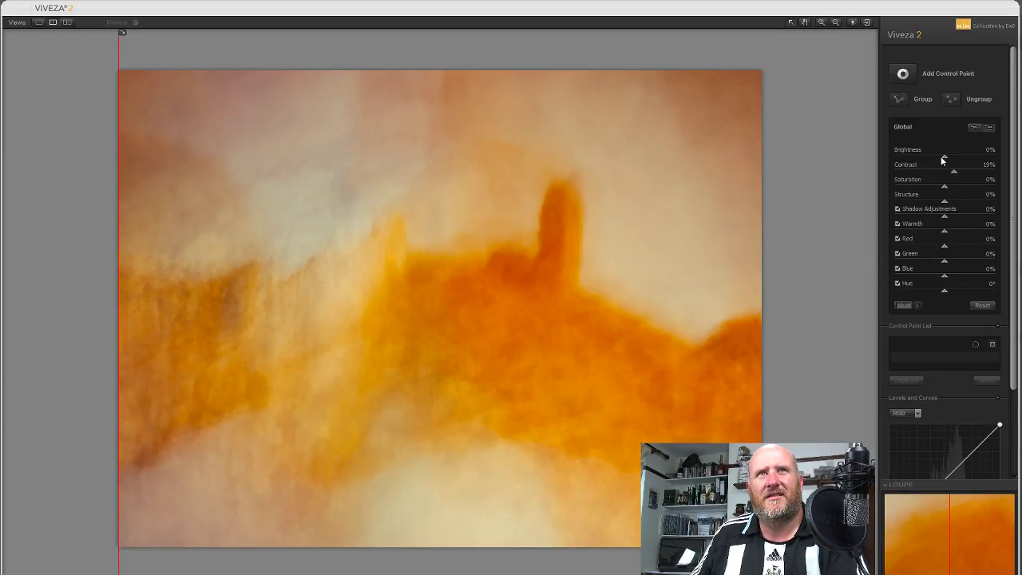
pyautogui.moveTo(944, 157); pyautogui.dragTo(942, 156)
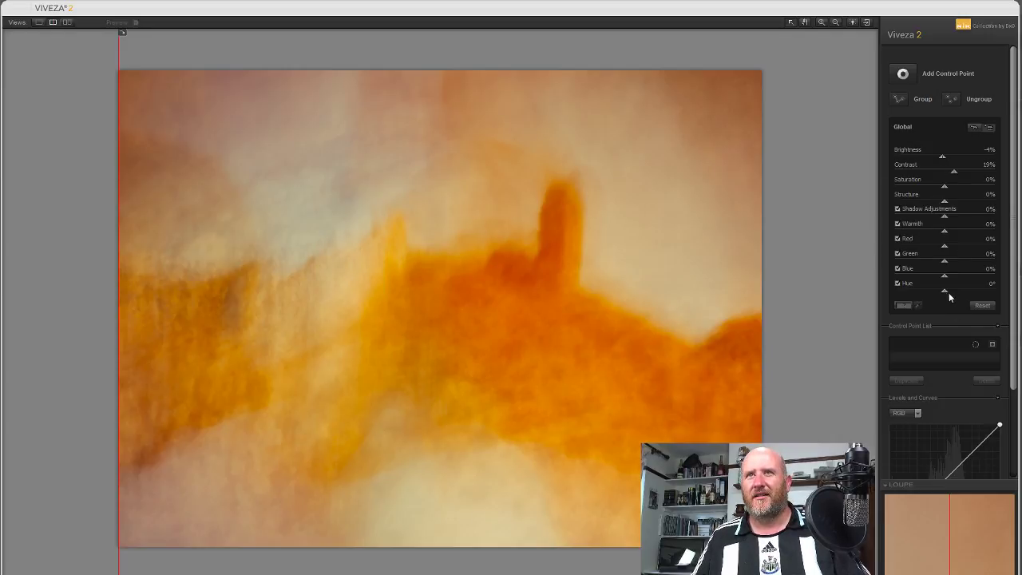
pyautogui.moveTo(945, 292); pyautogui.dragTo(943, 292)
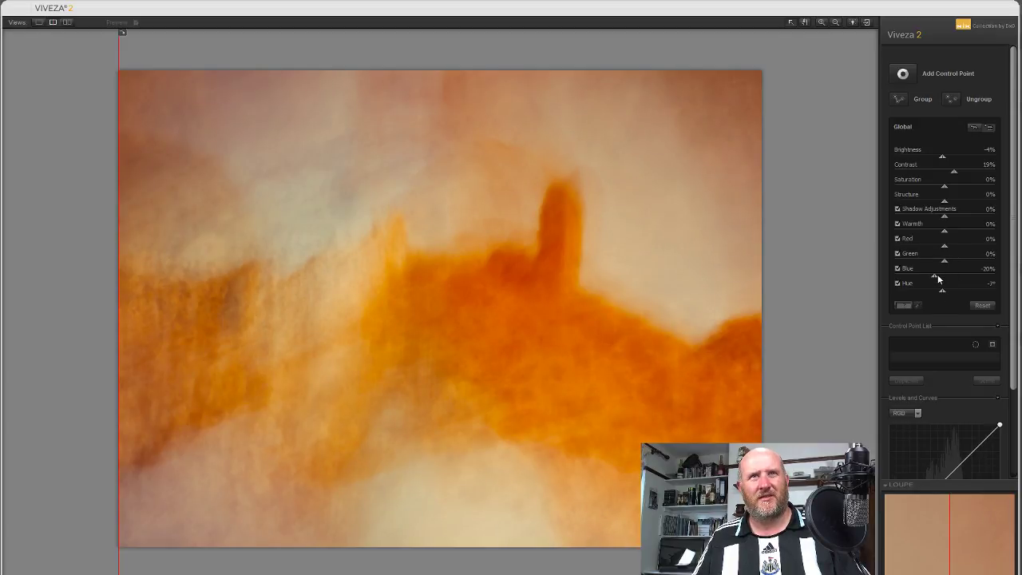
pyautogui.moveTo(938, 276)
pyautogui.mouseDown()
pyautogui.moveTo(957, 278)
pyautogui.moveTo(947, 277)
pyautogui.mouseUp()
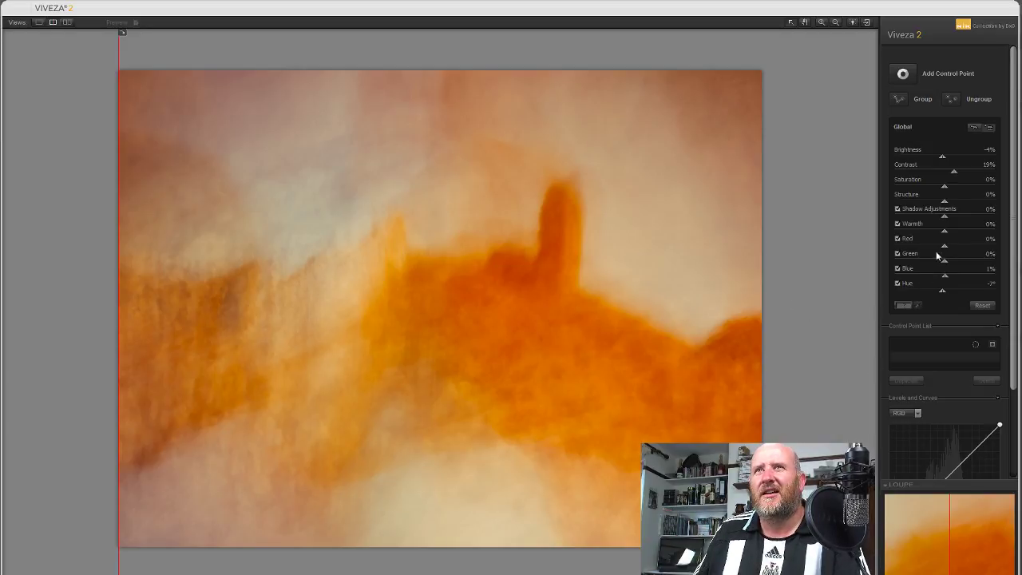
# - Set the global Shadow Adjustments to -6%, Structure to -8% and Saturation to -3%
pyautogui.moveTo(943, 232); pyautogui.dragTo(951, 232)
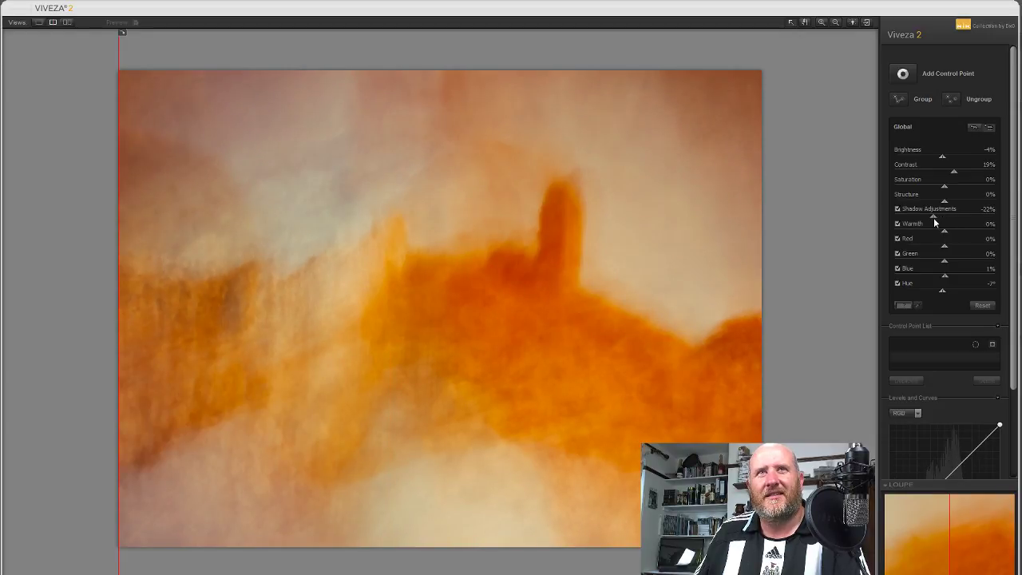
pyautogui.moveTo(933, 217)
pyautogui.mouseDown()
pyautogui.moveTo(960, 221)
pyautogui.moveTo(941, 227)
pyautogui.mouseUp()
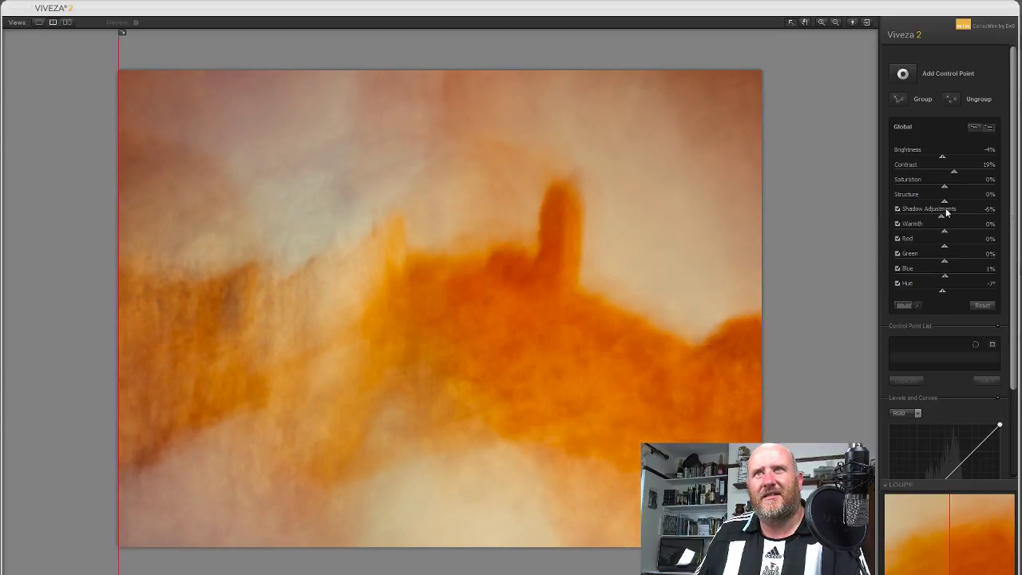
pyautogui.moveTo(944, 201)
pyautogui.mouseDown()
pyautogui.moveTo(959, 206)
pyautogui.moveTo(941, 208)
pyautogui.moveTo(943, 195)
pyautogui.mouseUp()
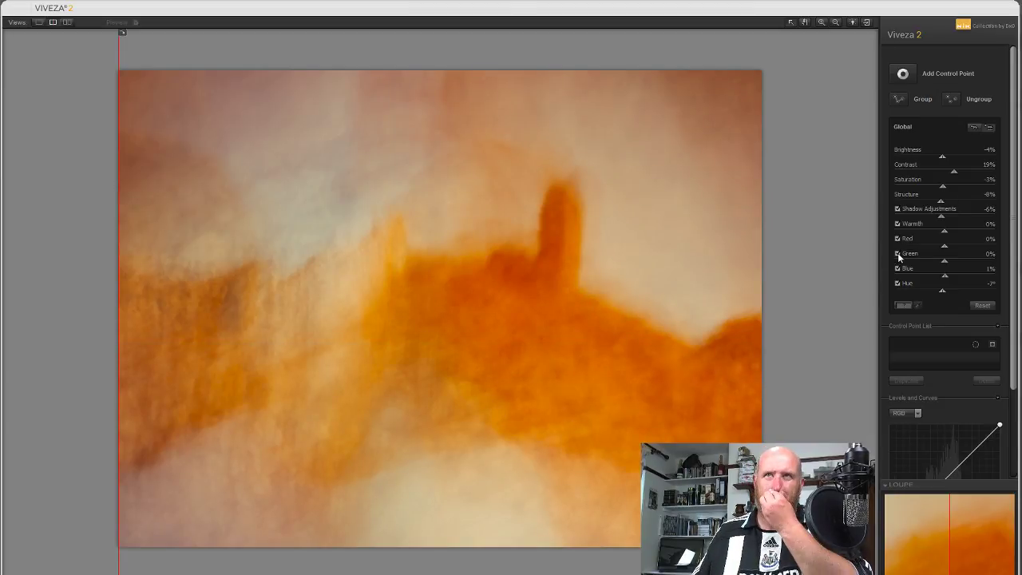
# - Add a control point at the base of the castle tower with brightness 8%, contrast 13% and saturation -14%
pyautogui.click(902, 74)
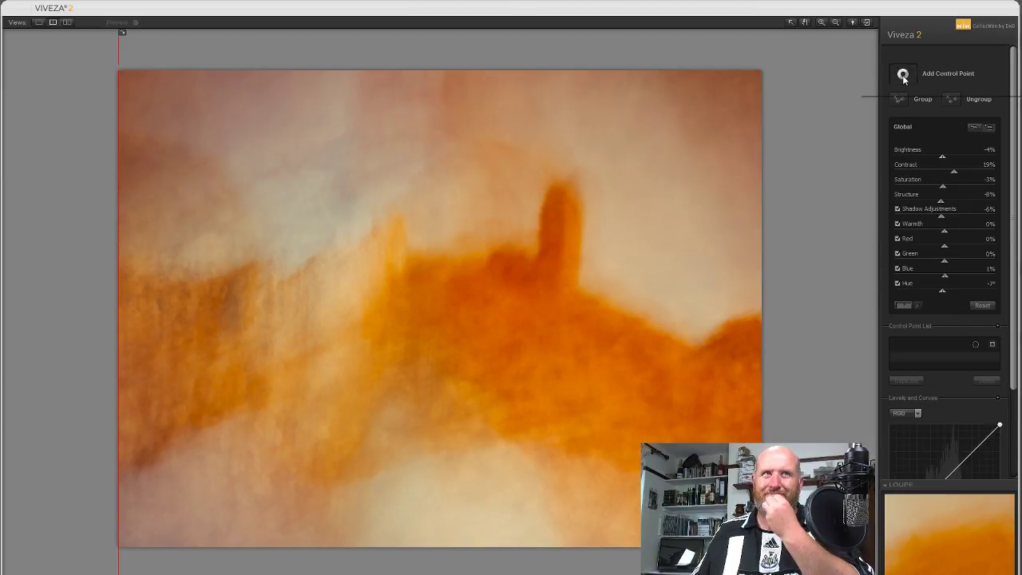
pyautogui.click(571, 240)
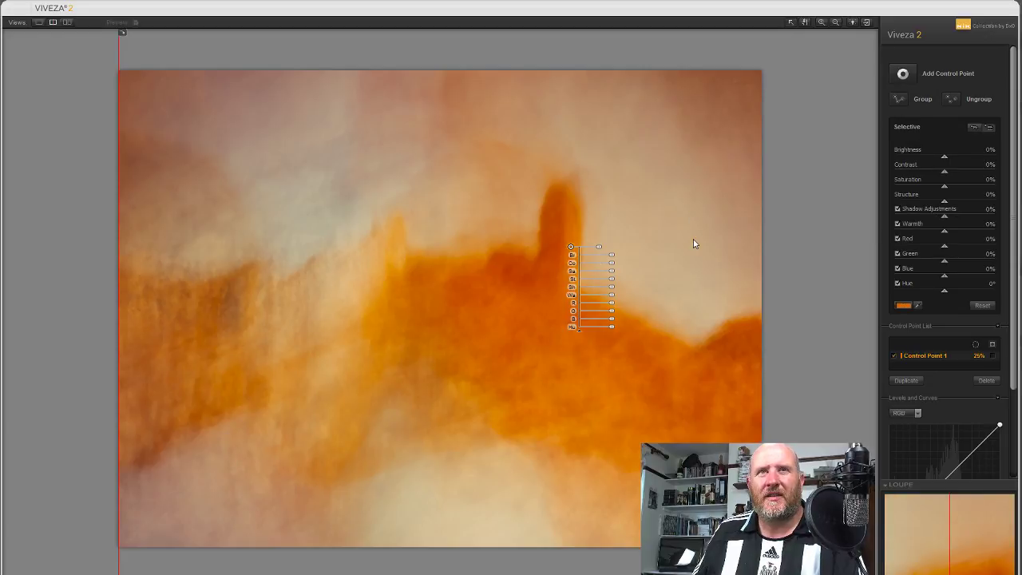
pyautogui.moveTo(944, 157); pyautogui.dragTo(949, 159)
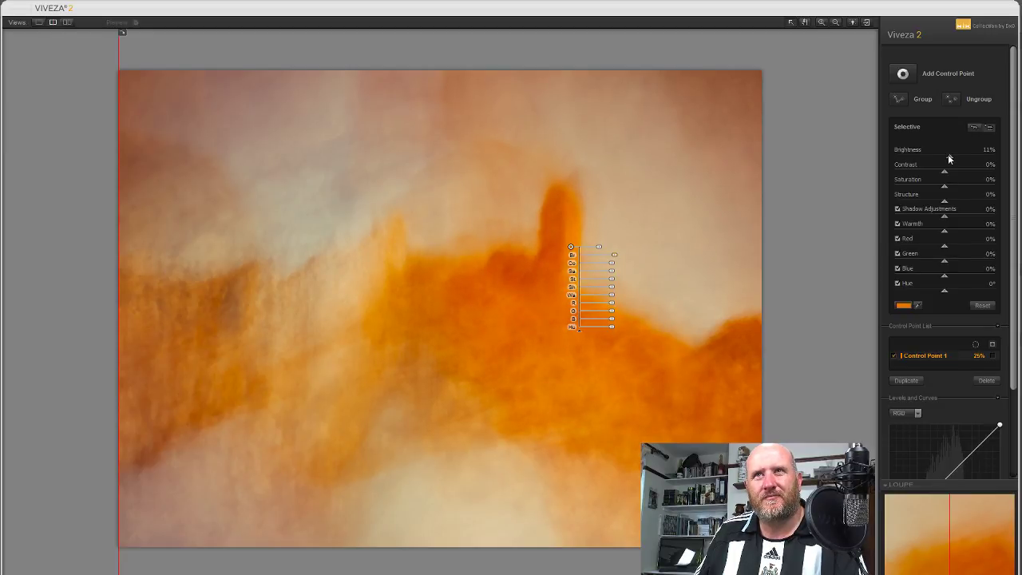
pyautogui.moveTo(949, 159); pyautogui.dragTo(938, 189)
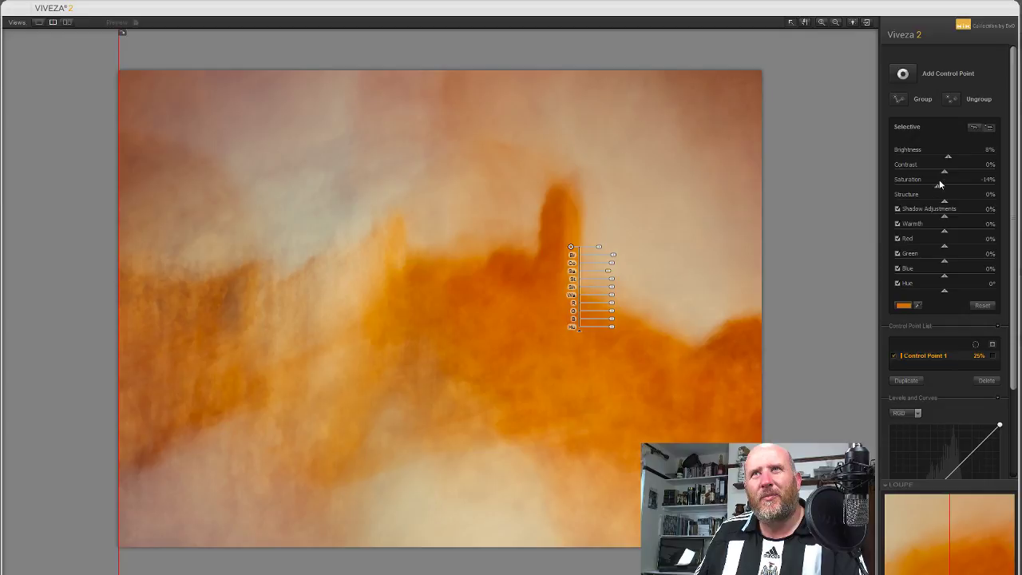
pyautogui.moveTo(945, 173)
pyautogui.mouseDown()
pyautogui.moveTo(926, 174)
pyautogui.moveTo(952, 175)
pyautogui.mouseUp()
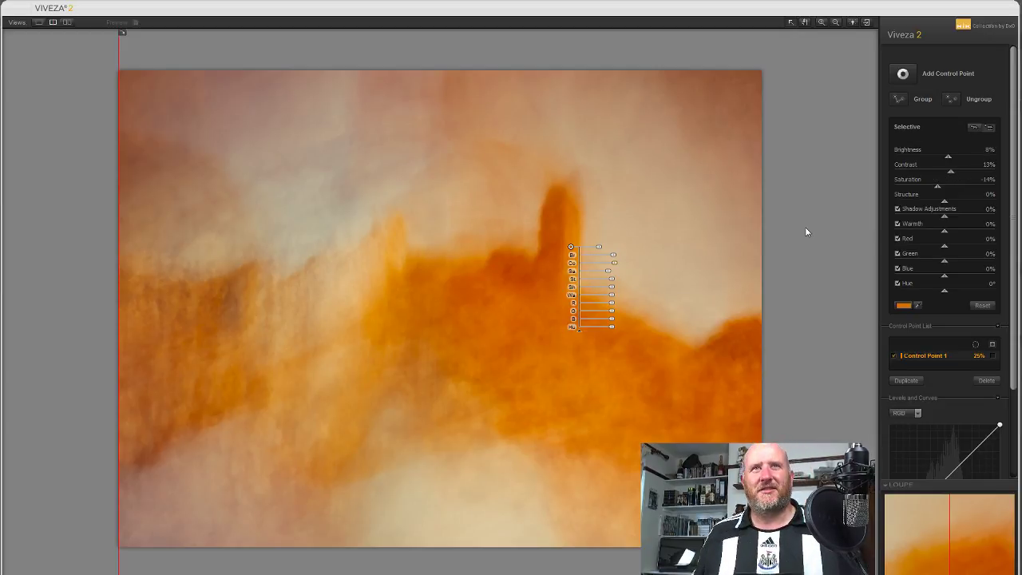
pyautogui.click(784, 224)
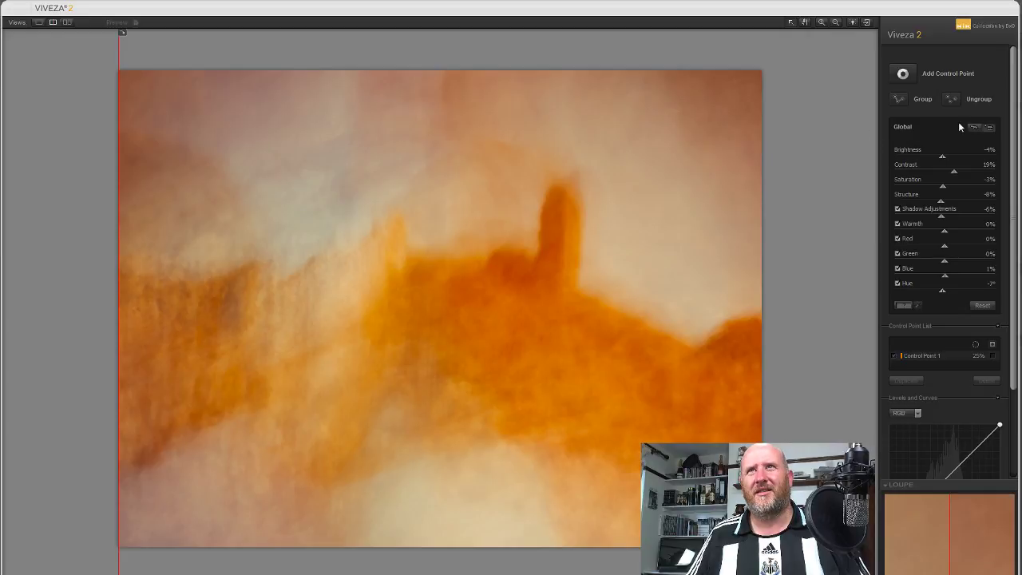
# - Add a control point in the upper-left sky with a 37% size, brightness -20% and blue 11%
pyautogui.click(189, 110)
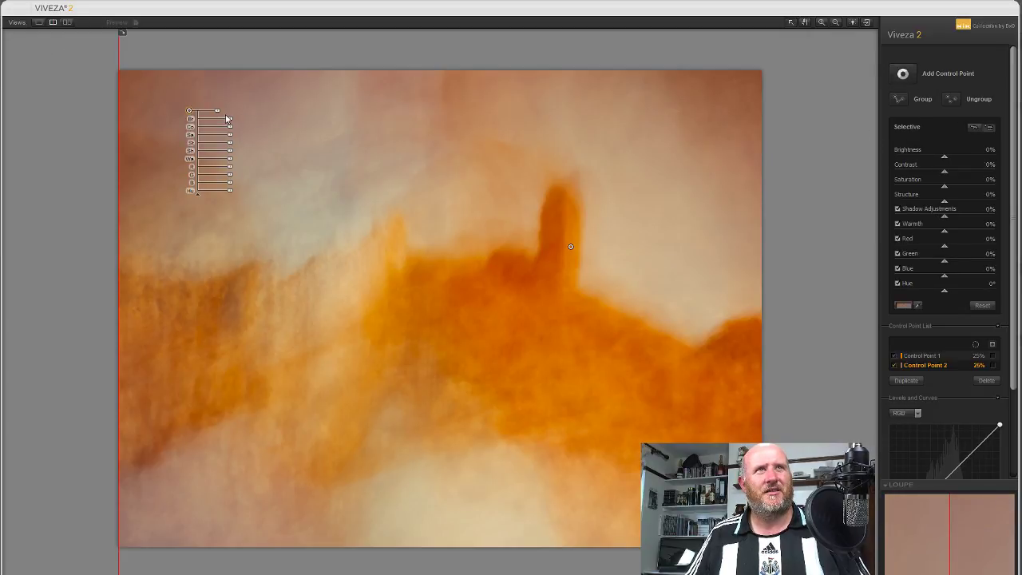
pyautogui.moveTo(217, 111); pyautogui.dragTo(227, 113)
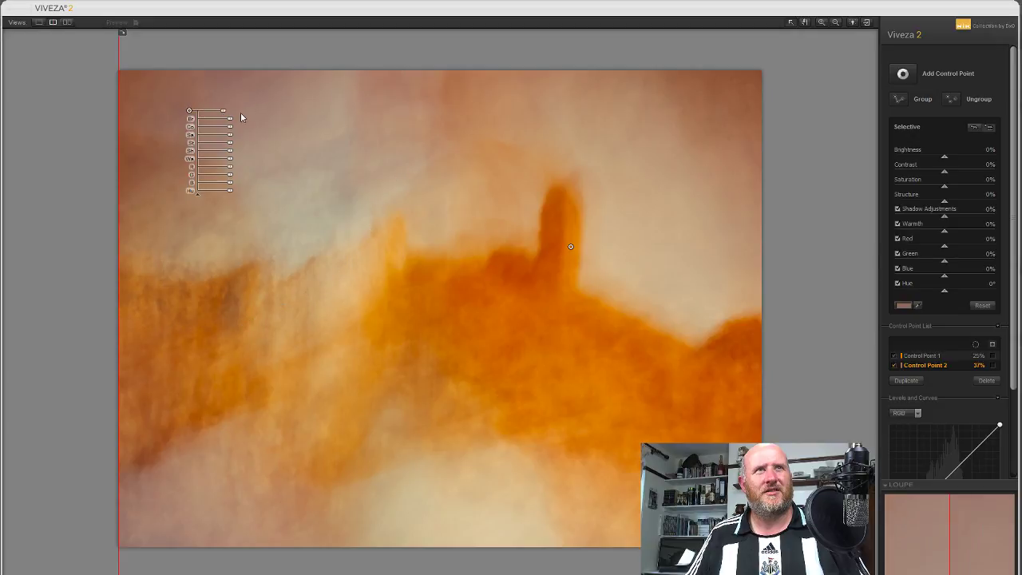
pyautogui.moveTo(942, 159); pyautogui.dragTo(932, 159)
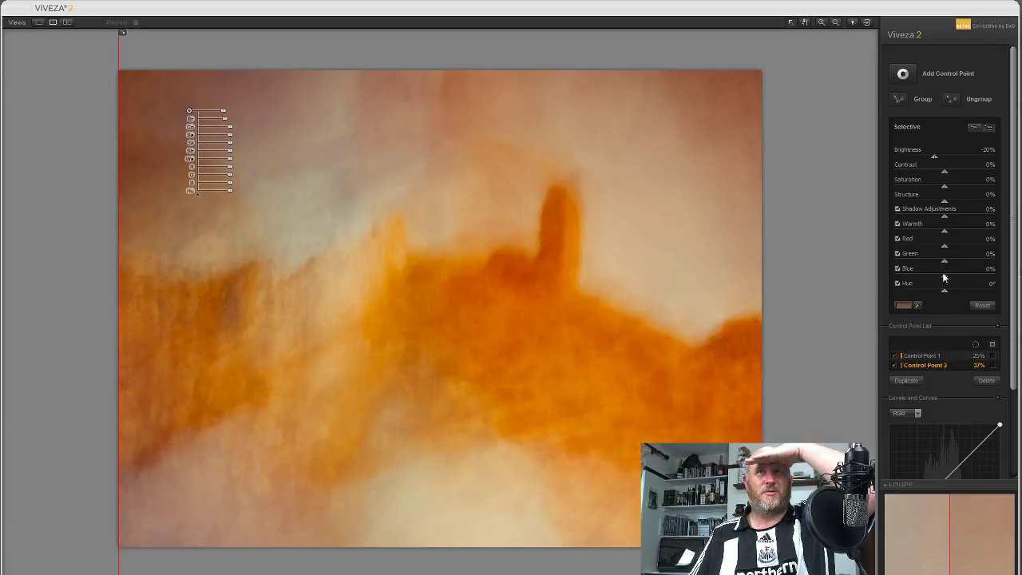
pyautogui.moveTo(944, 276)
pyautogui.mouseDown()
pyautogui.moveTo(931, 275)
pyautogui.moveTo(951, 278)
pyautogui.mouseUp()
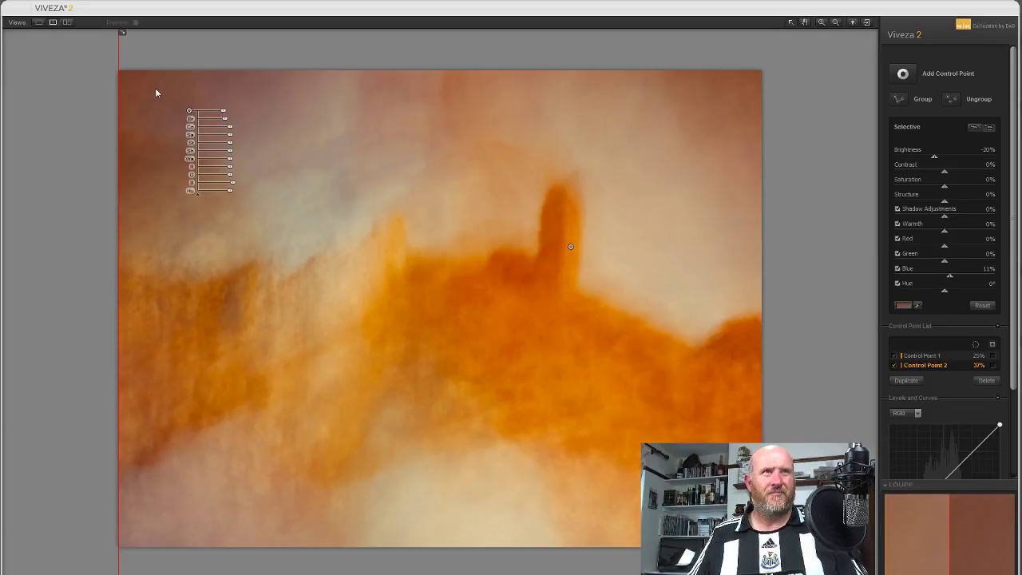
# - Duplicate the sky control point to the upper middle-left and upper-right sky, set the upper-right copy's blue to 20%, and shift it slightly inward
pyautogui.moveTo(190, 112); pyautogui.dragTo(619, 101)
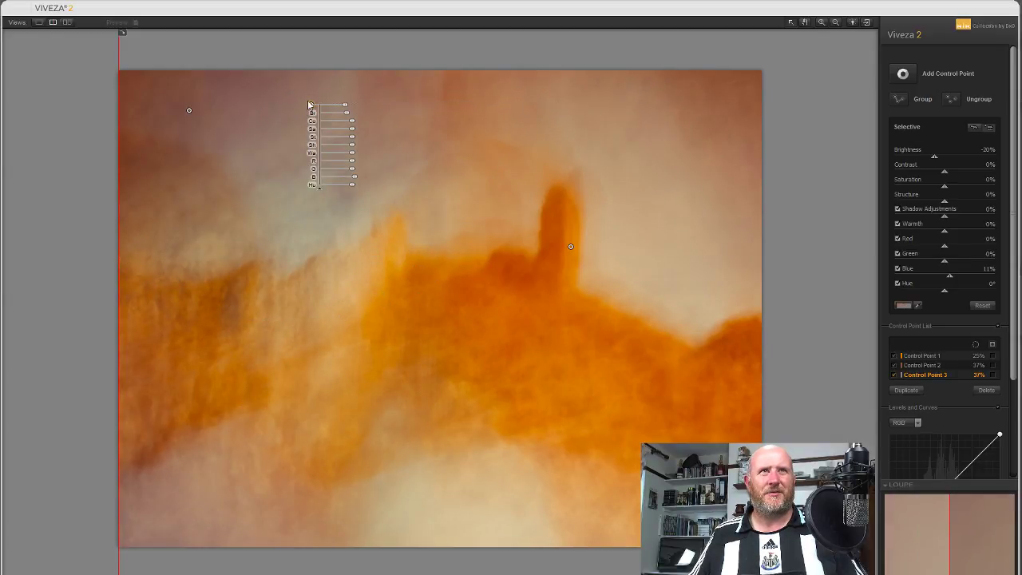
pyautogui.moveTo(310, 105); pyautogui.dragTo(680, 102)
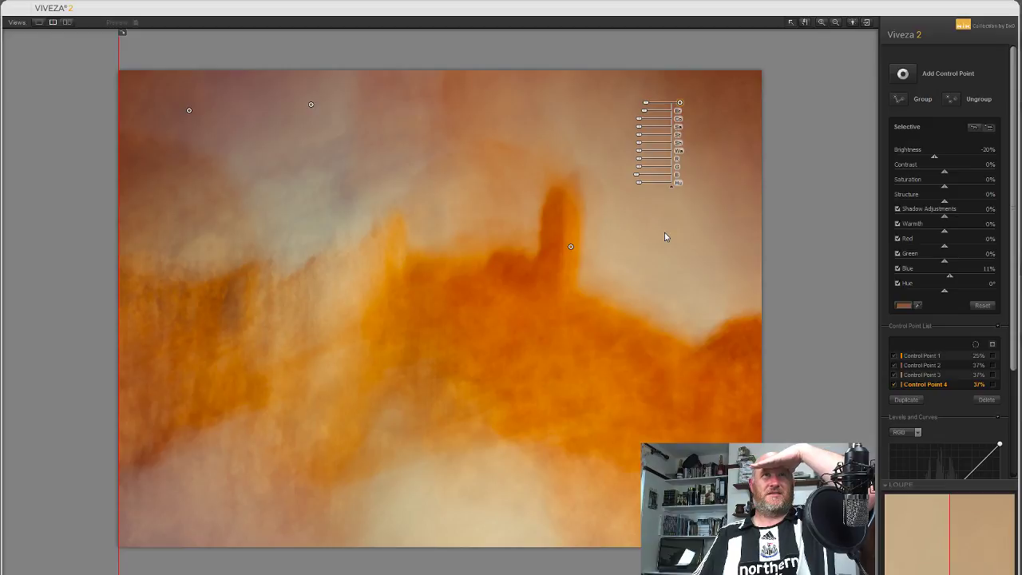
pyautogui.click(832, 237)
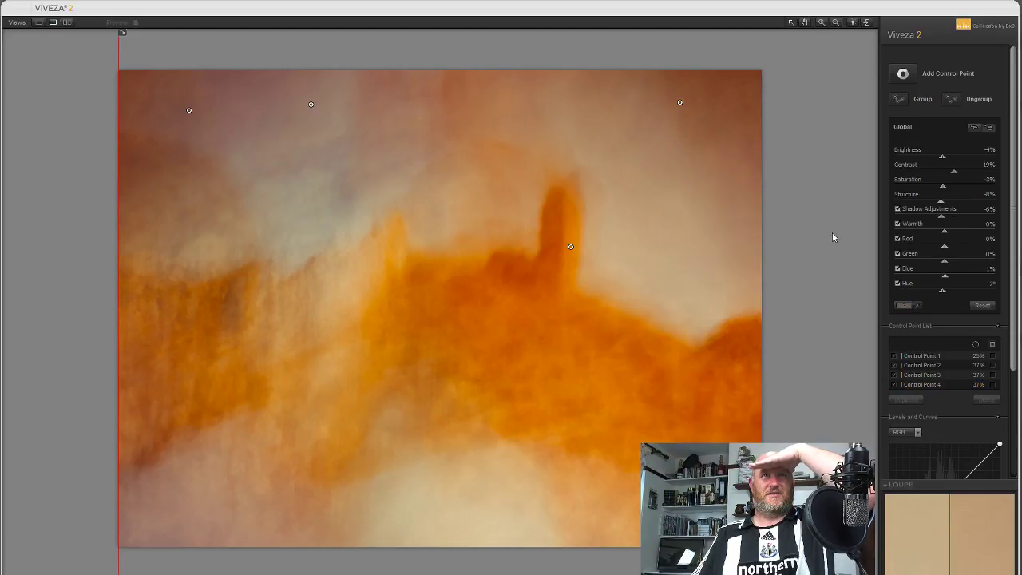
pyautogui.click(677, 104)
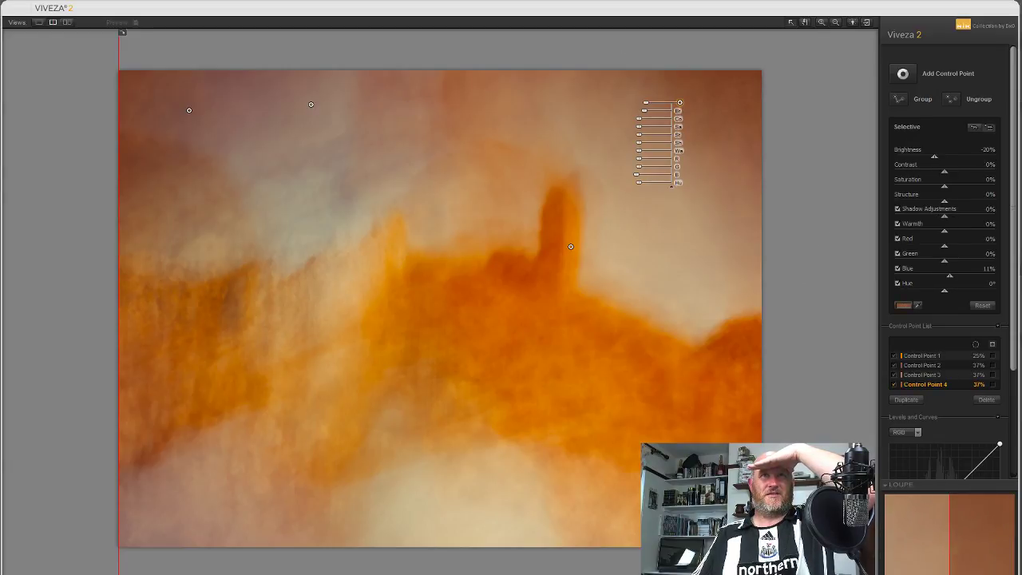
pyautogui.moveTo(949, 276); pyautogui.dragTo(955, 281)
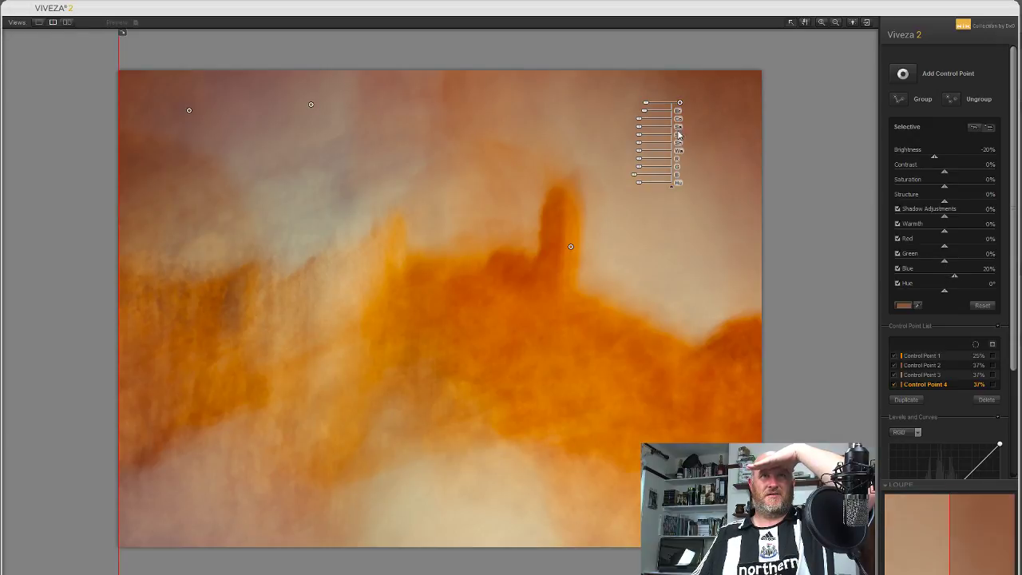
pyautogui.moveTo(679, 102); pyautogui.dragTo(634, 109)
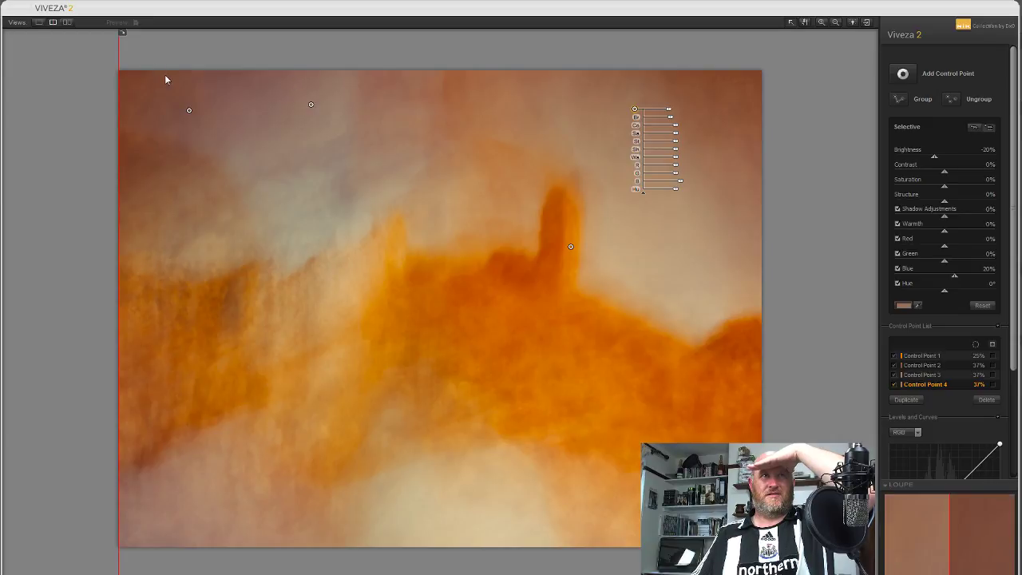
# - Try a 13° hue shift on the three sky control points together, reset it, and delete all three points
pyautogui.moveTo(164, 84); pyautogui.dragTo(646, 161)
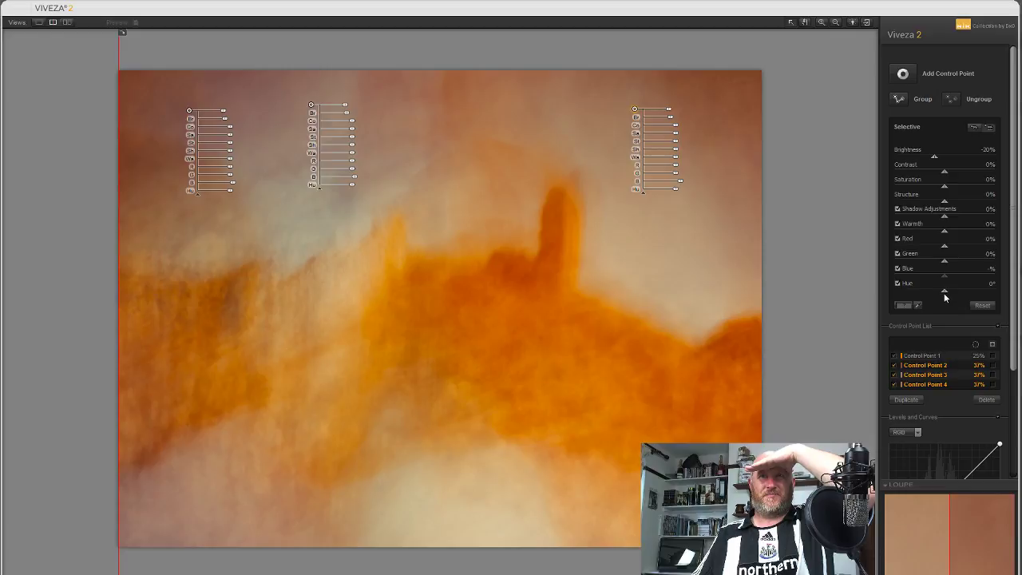
pyautogui.moveTo(943, 292); pyautogui.dragTo(947, 290)
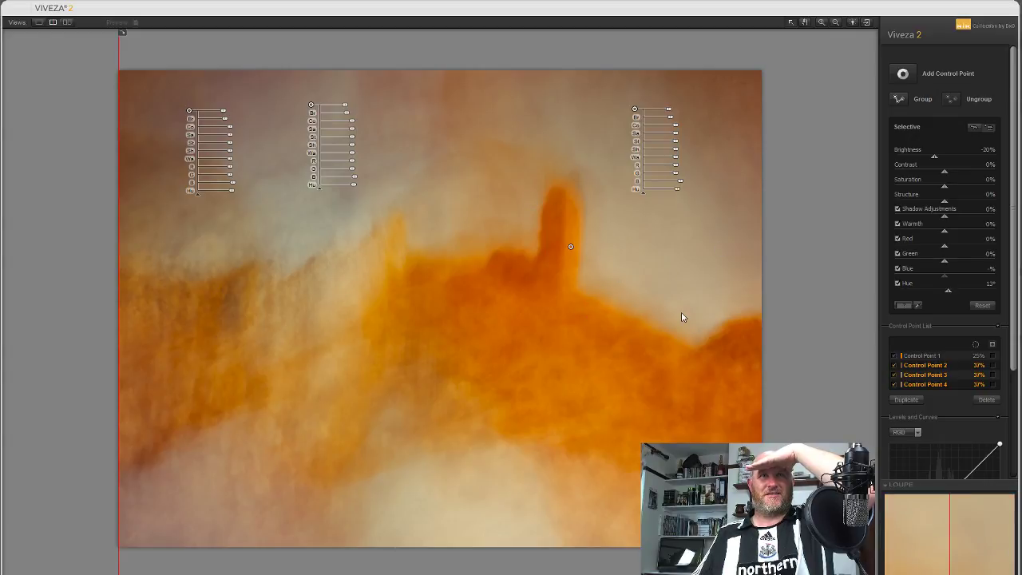
pyautogui.doubleClick(949, 289)
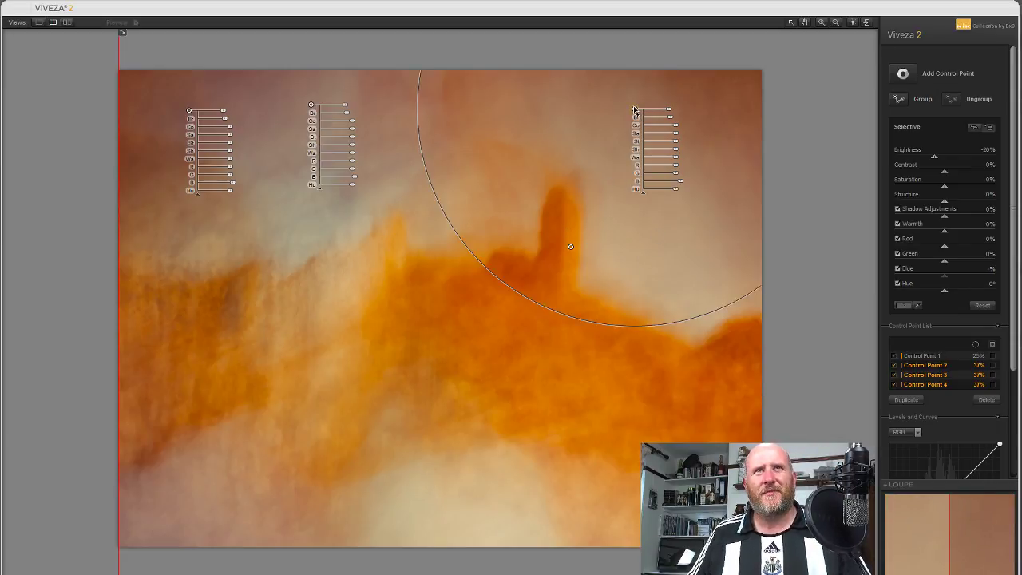
pyautogui.press('Delete')
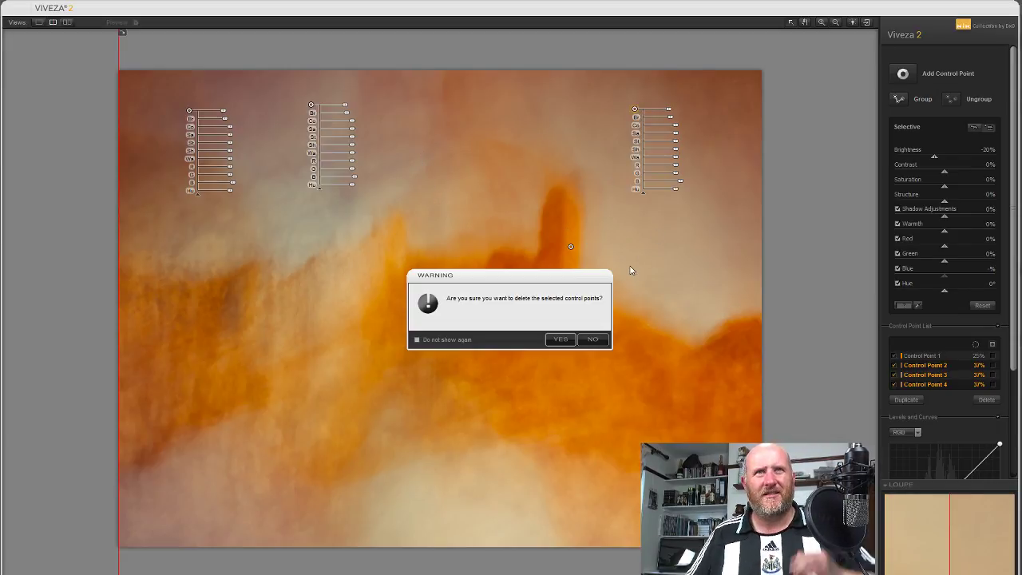
pyautogui.click(565, 340)
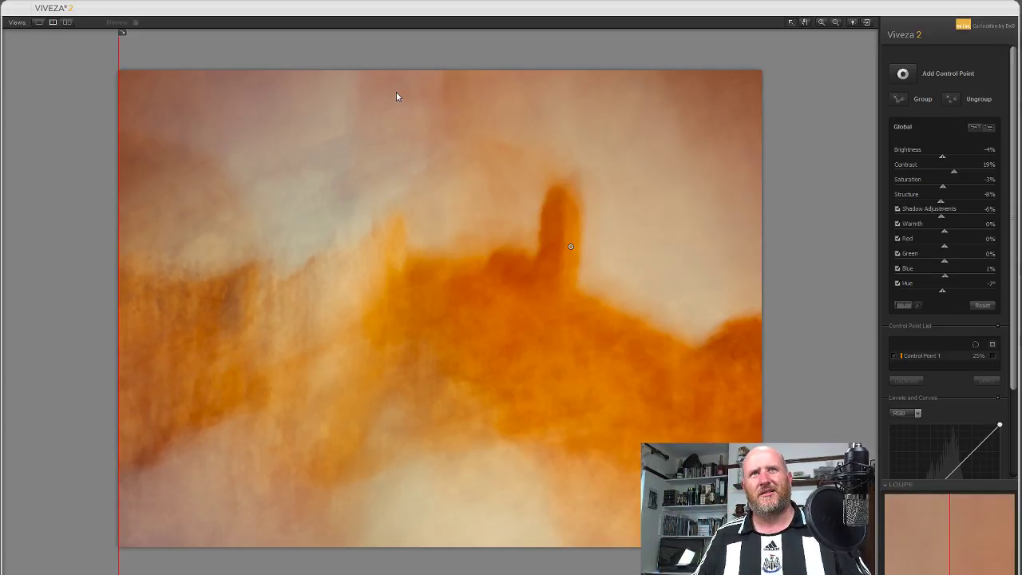
# - Set the castle tower control point's Structure to 5% and Shadow Adjustments to 8%
pyautogui.click(571, 247)
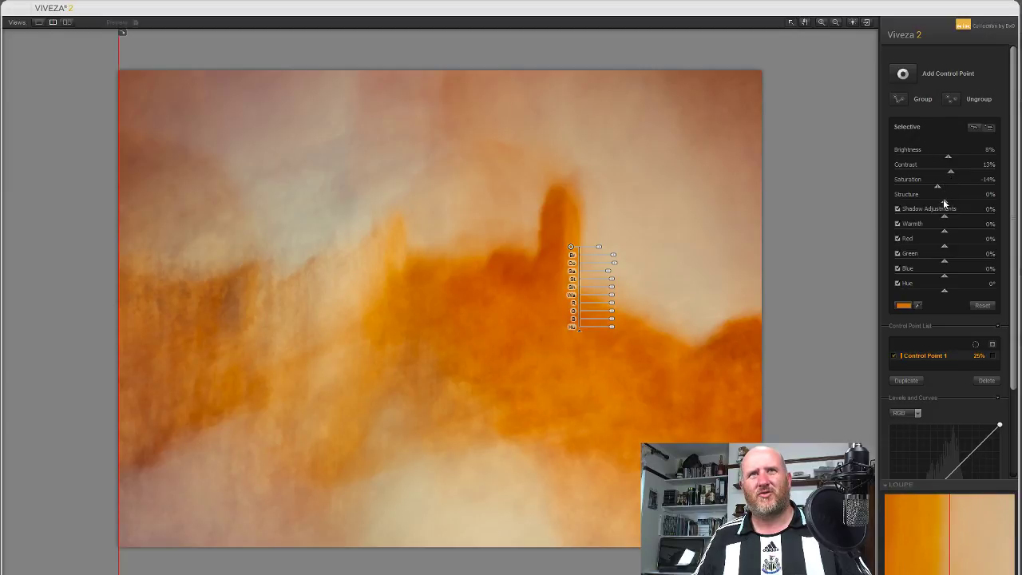
pyautogui.moveTo(944, 203); pyautogui.dragTo(947, 227)
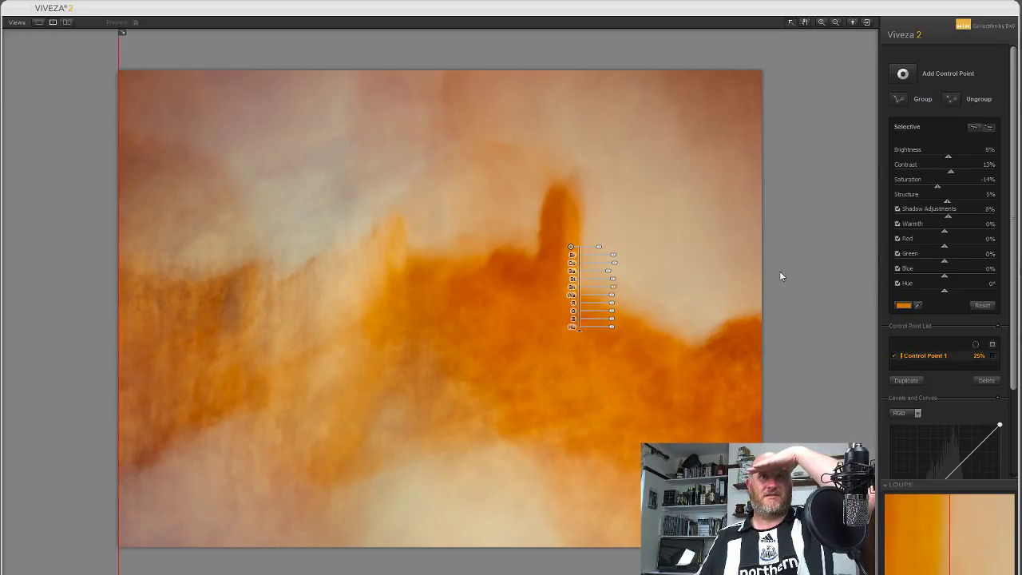
pyautogui.click(802, 277)
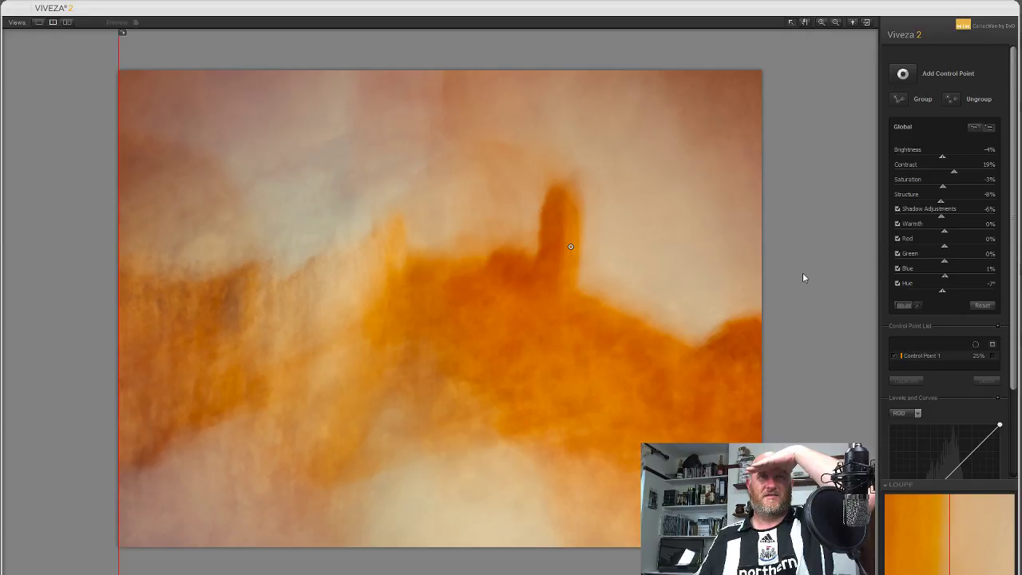
# - Compare the image before and after the Viveza adjustments, apply them, and check the Viveza 2 layer's effect by hiding and showing it
pyautogui.moveTo(119, 128); pyautogui.dragTo(844, 307)
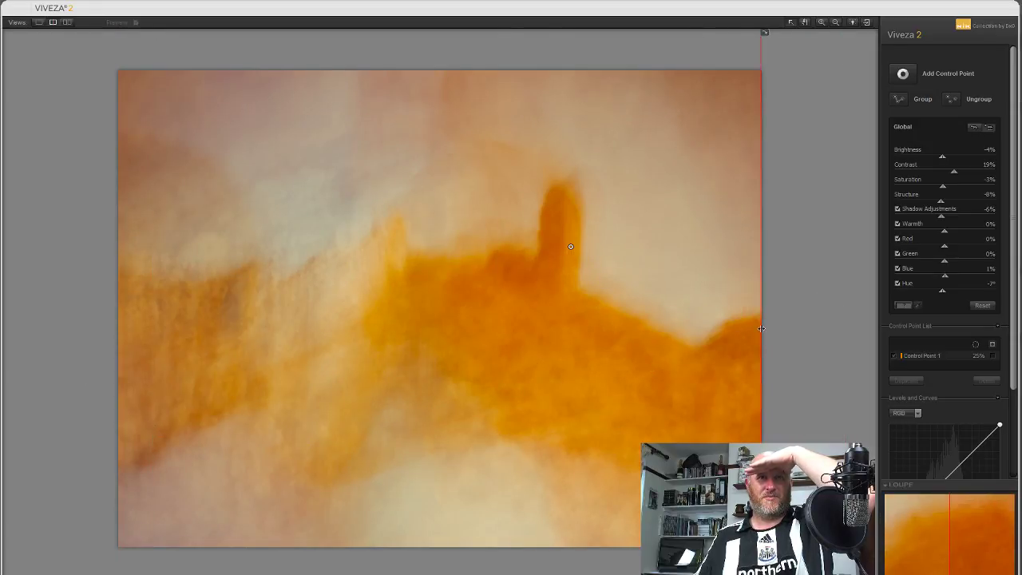
pyautogui.moveTo(703, 352); pyautogui.dragTo(44, 318)
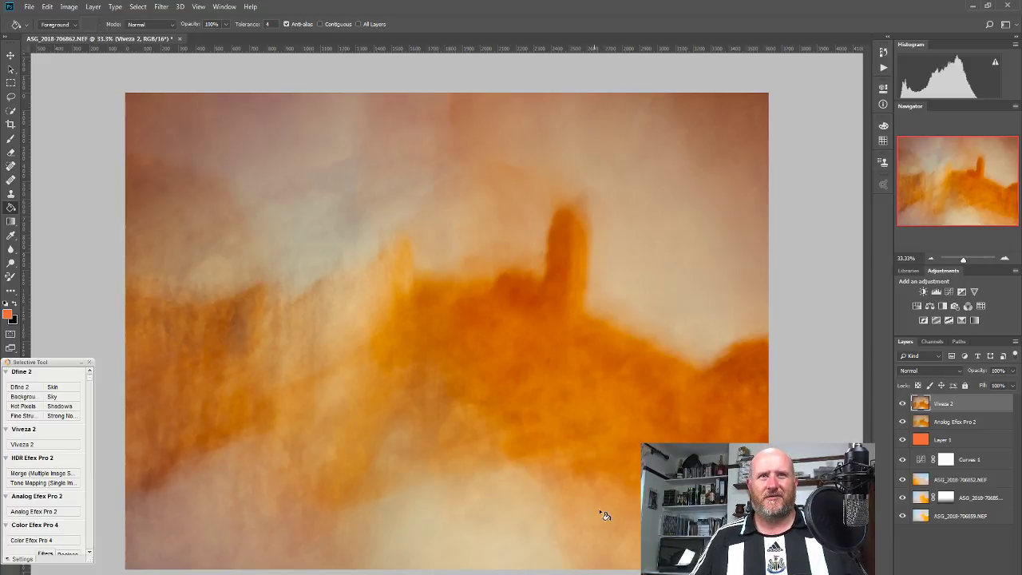
pyautogui.click(903, 404)
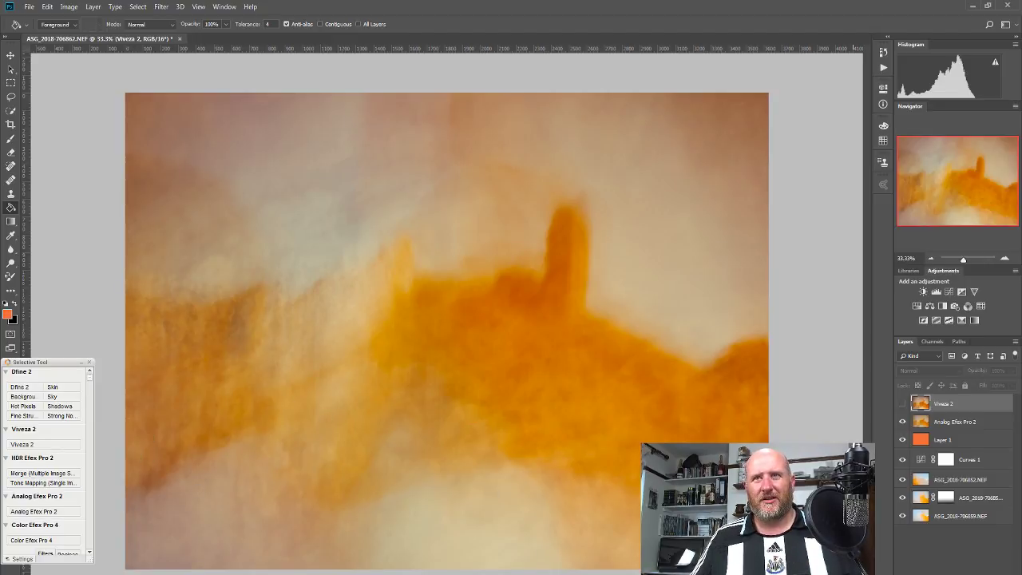
pyautogui.click(903, 403)
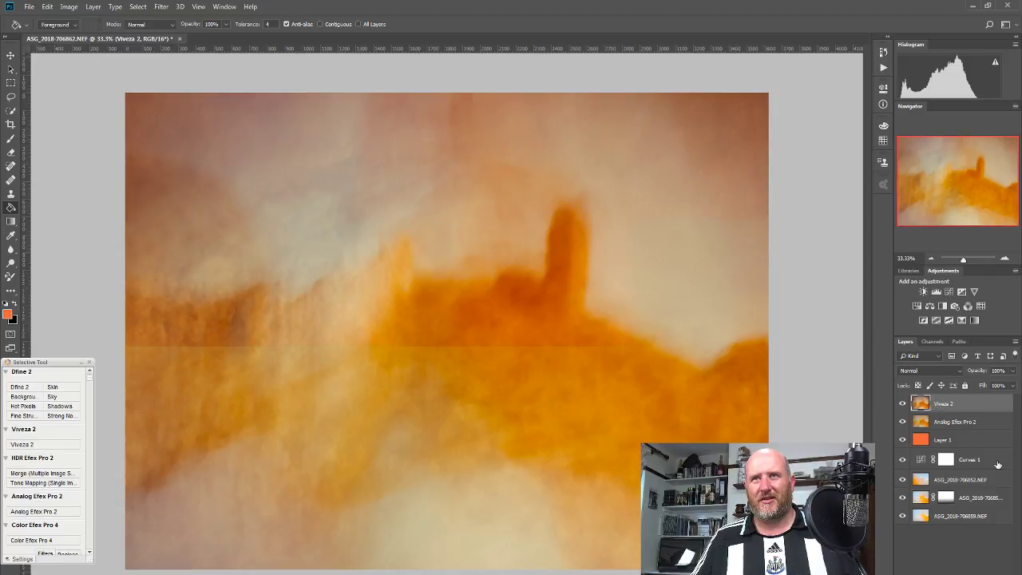
# - Add a layer mask to the Viveza 2 layer and fade out the image's lower part with two downward white-to-black linear gradients in Multiply mode
pyautogui.click(949, 564)
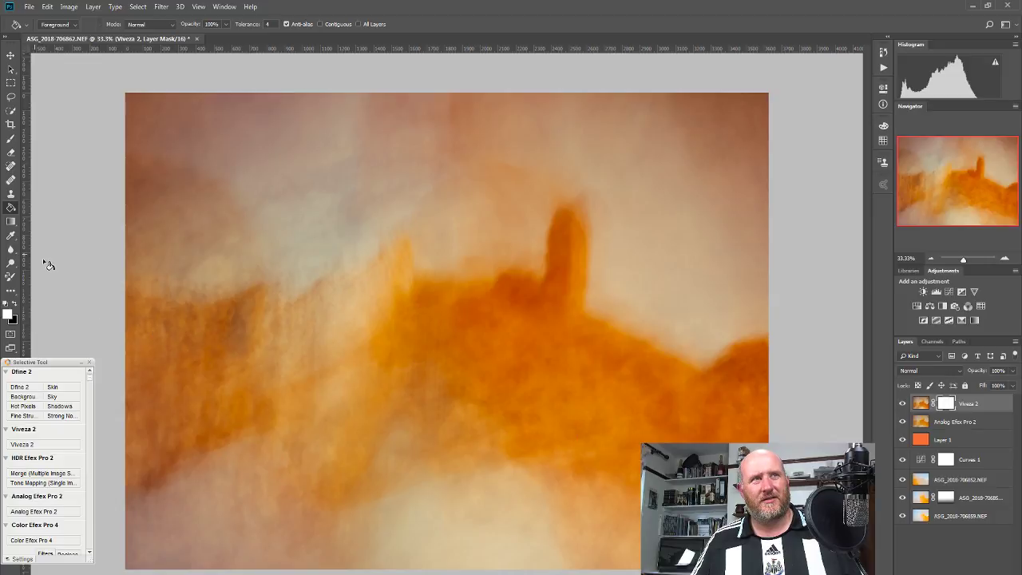
pyautogui.click(11, 223)
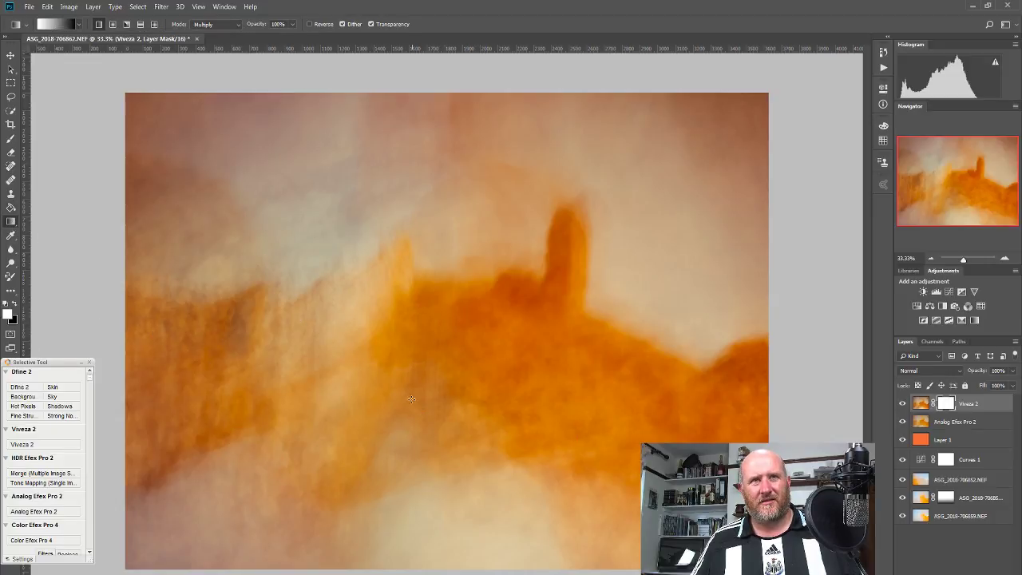
pyautogui.moveTo(443, 355); pyautogui.dragTo(447, 480)
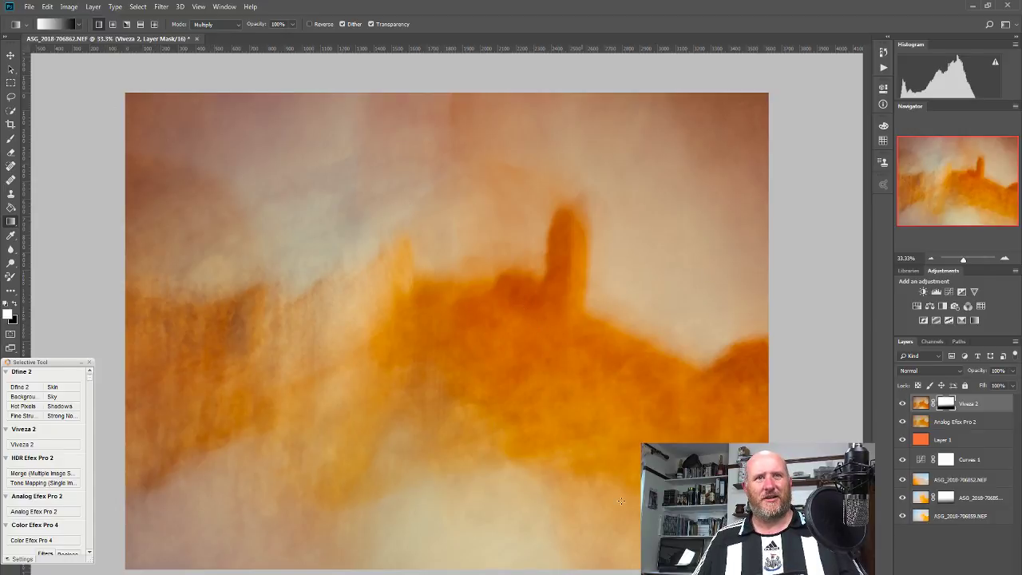
pyautogui.moveTo(455, 302); pyautogui.dragTo(457, 462)
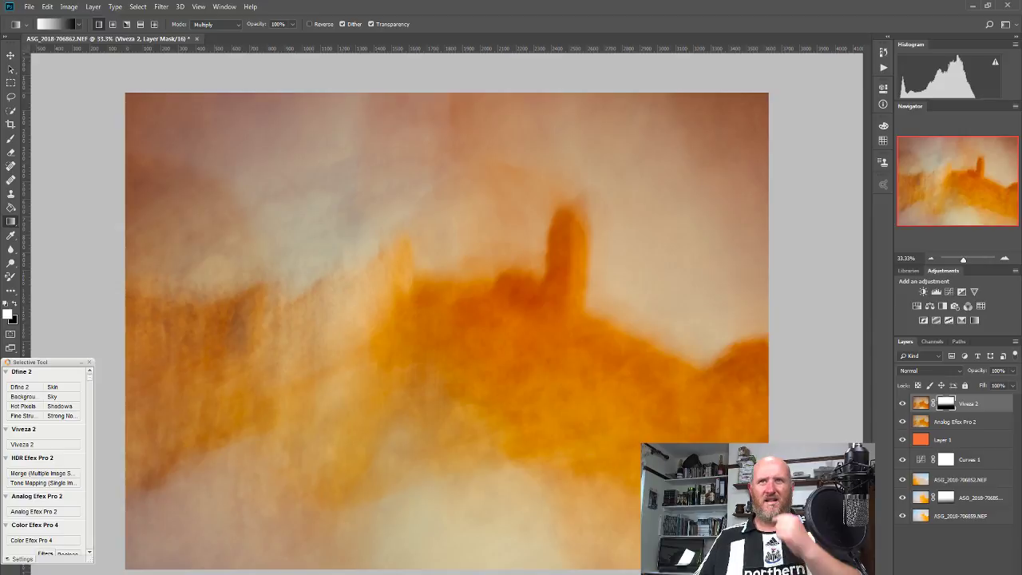
# - Create a new layer above Viveza 2 in Overlay mode, filled with the 50% gray neutral colour, with the castle tower in close view
pyautogui.click(1007, 258)
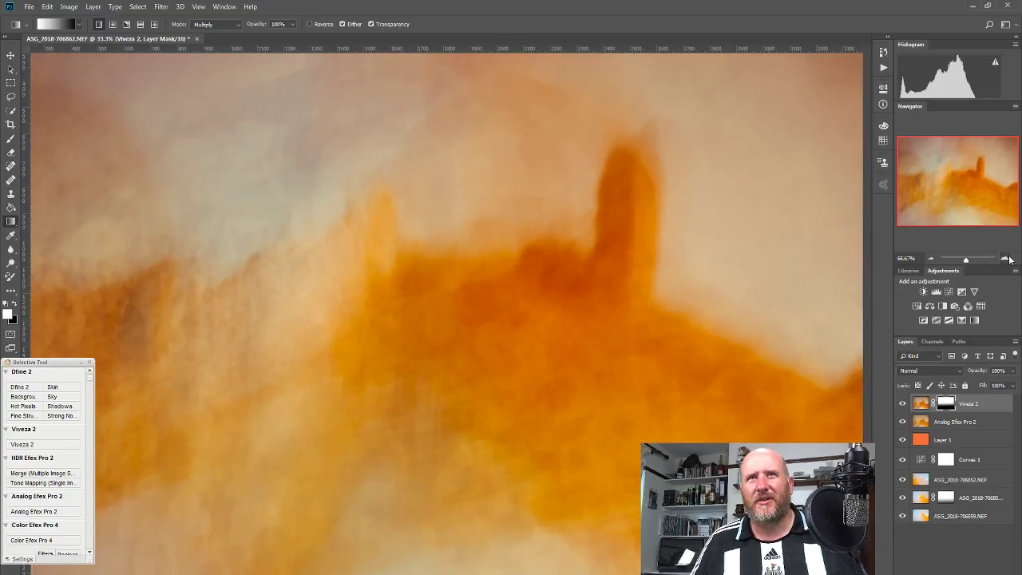
pyautogui.click(1007, 259)
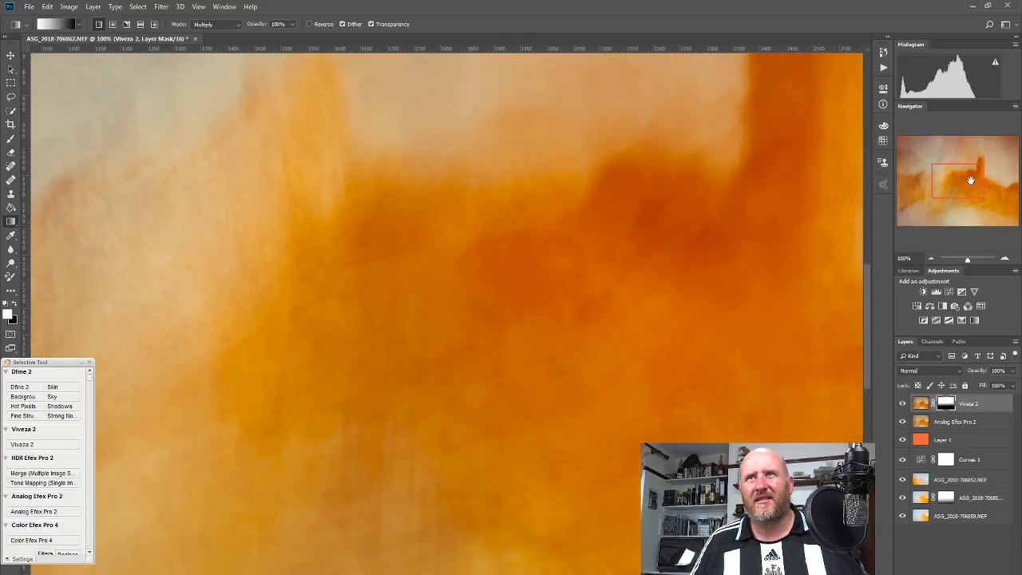
pyautogui.moveTo(968, 184); pyautogui.dragTo(985, 178)
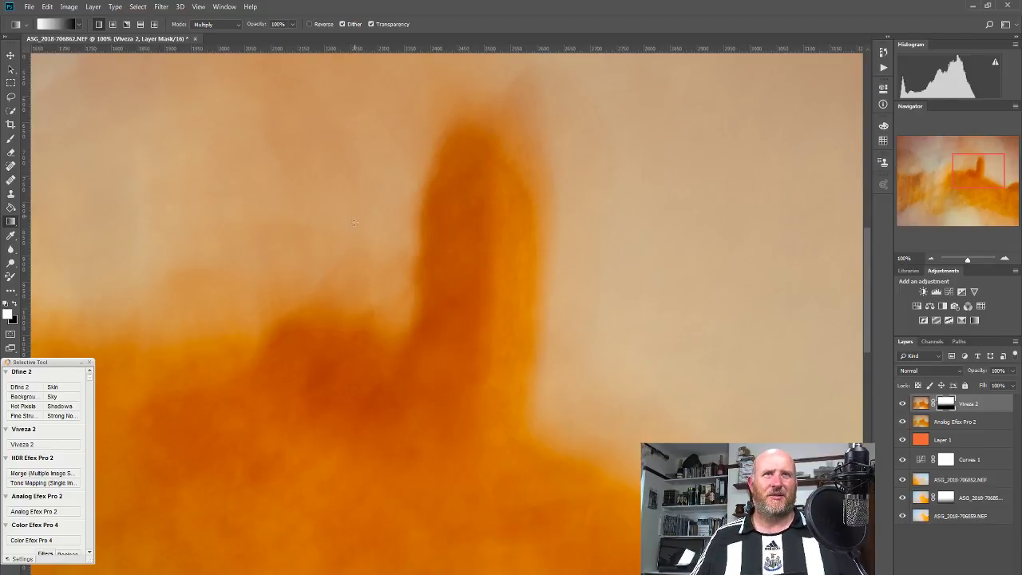
pyautogui.click(96, 7)
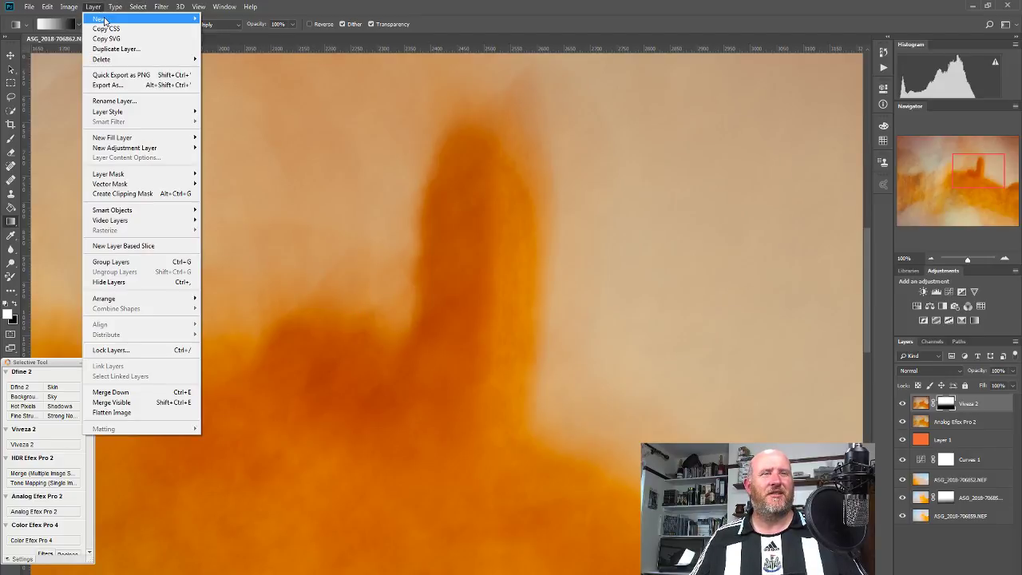
pyautogui.moveTo(104, 18)
pyautogui.click(232, 19)
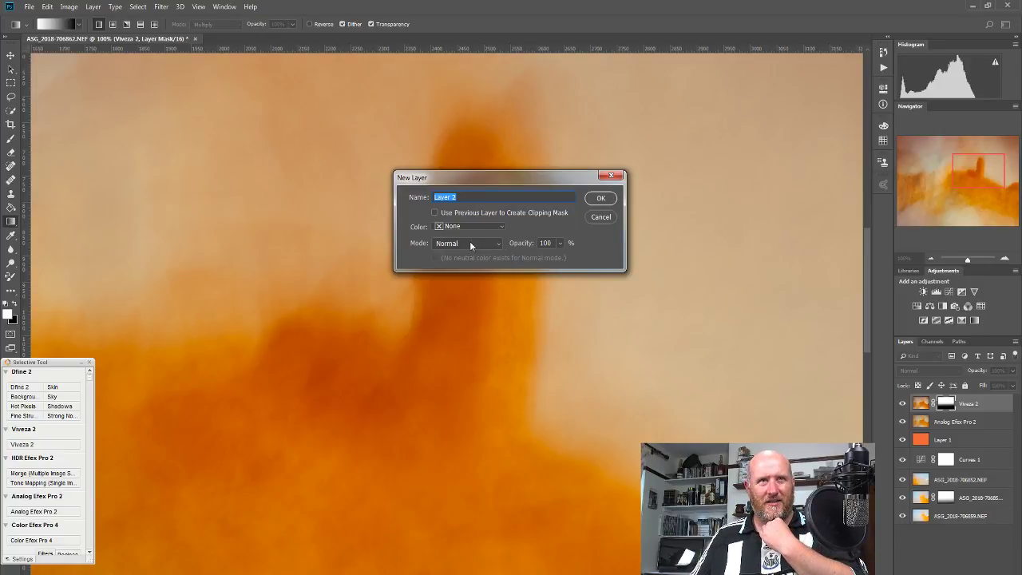
pyautogui.click(469, 243)
pyautogui.click(458, 391)
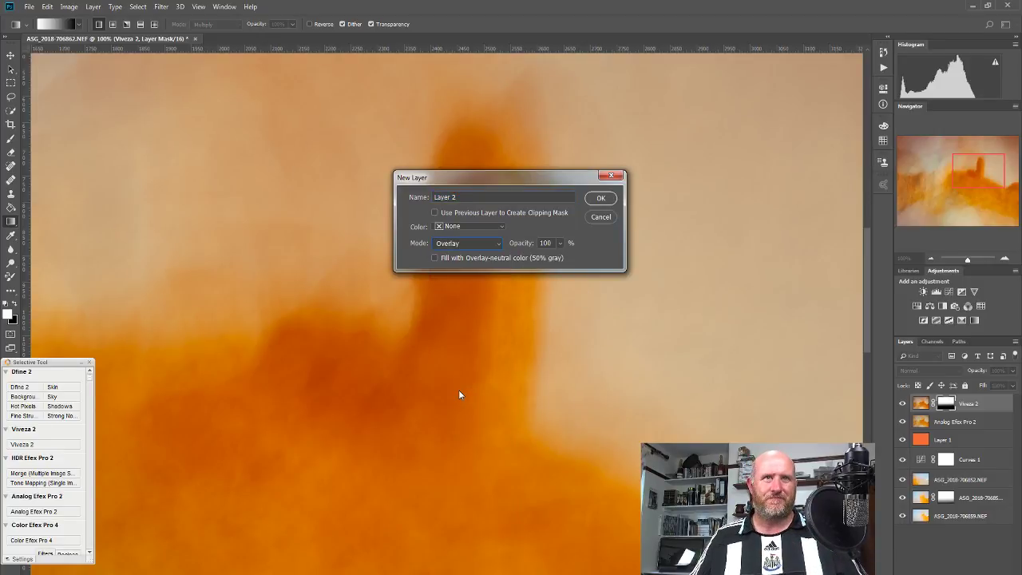
pyautogui.click(474, 257)
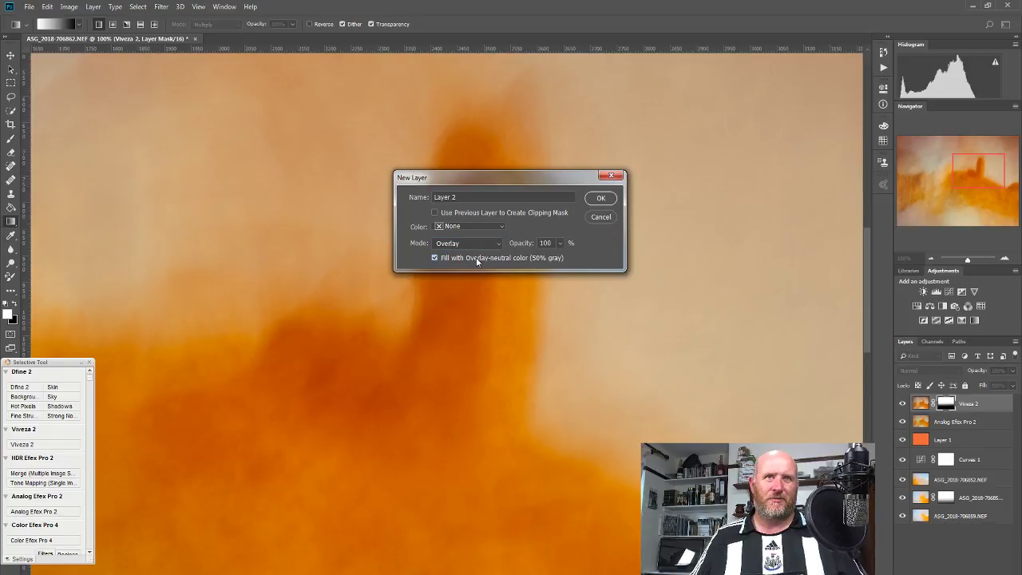
pyautogui.click(601, 199)
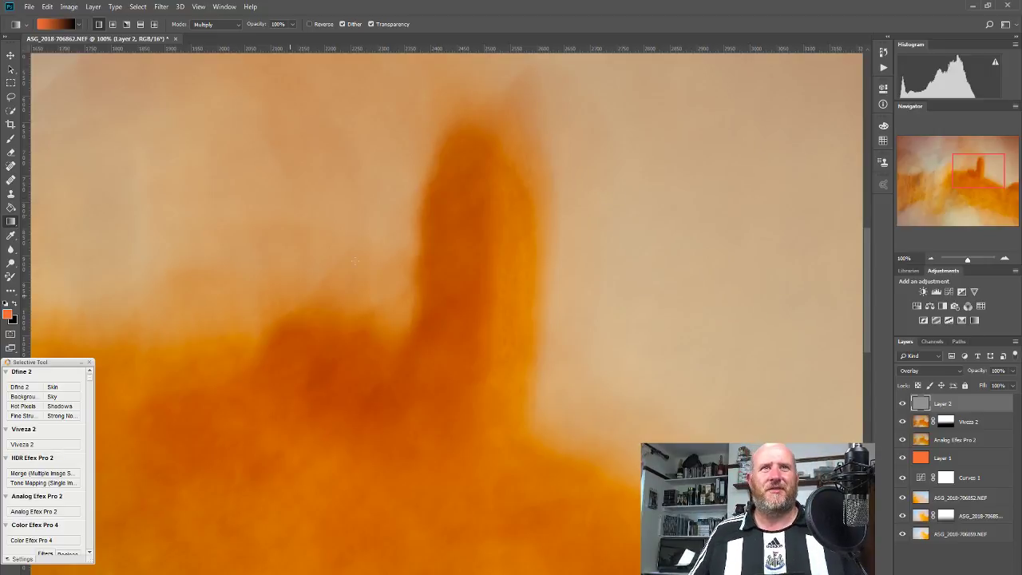
# - Brighten the right side of the castle tower on the gray layer with a soft white brush, size 70, at 5% opacity
pyautogui.click(11, 139)
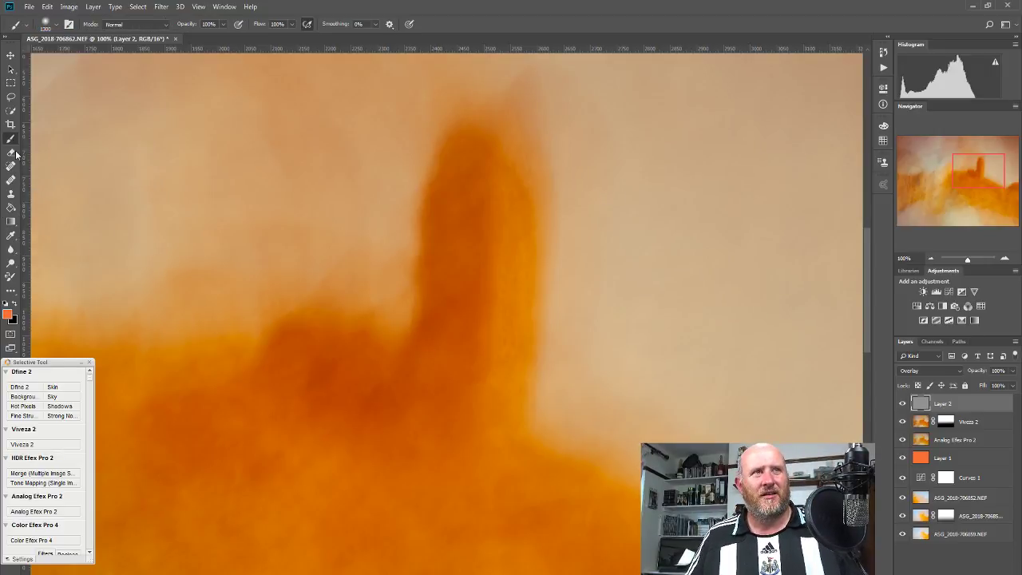
pyautogui.click(10, 304)
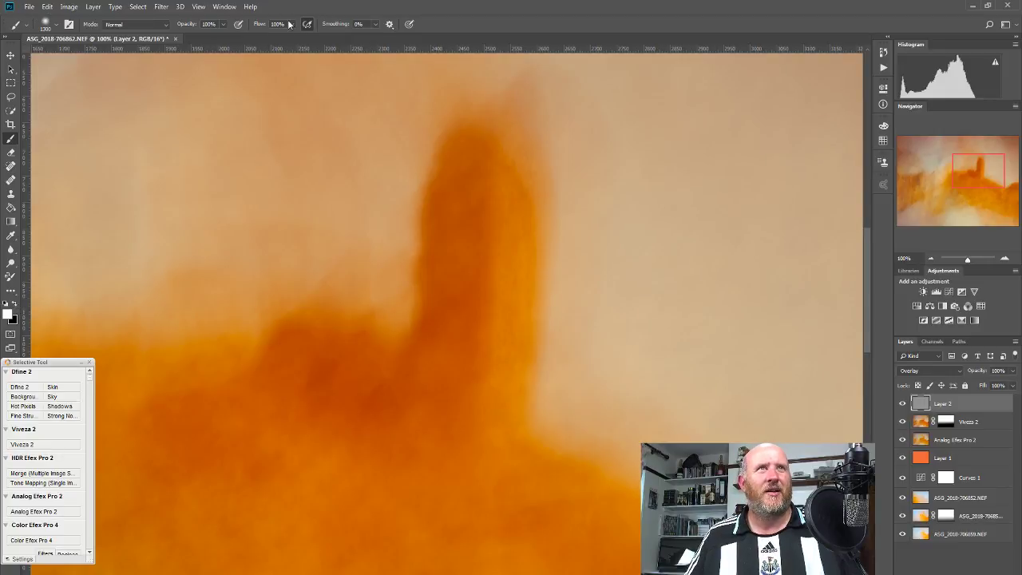
pyautogui.click(221, 25)
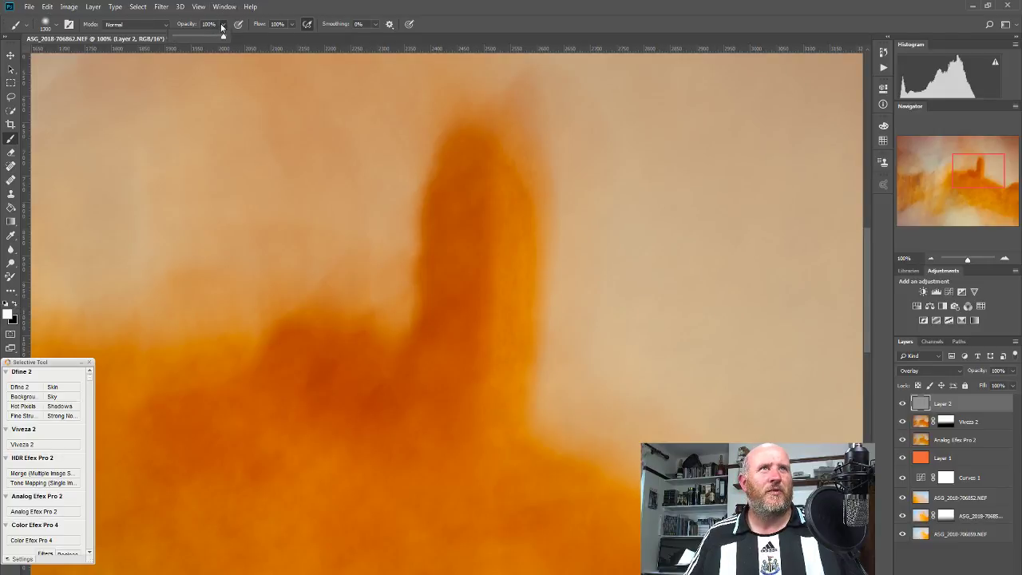
pyautogui.click(176, 39)
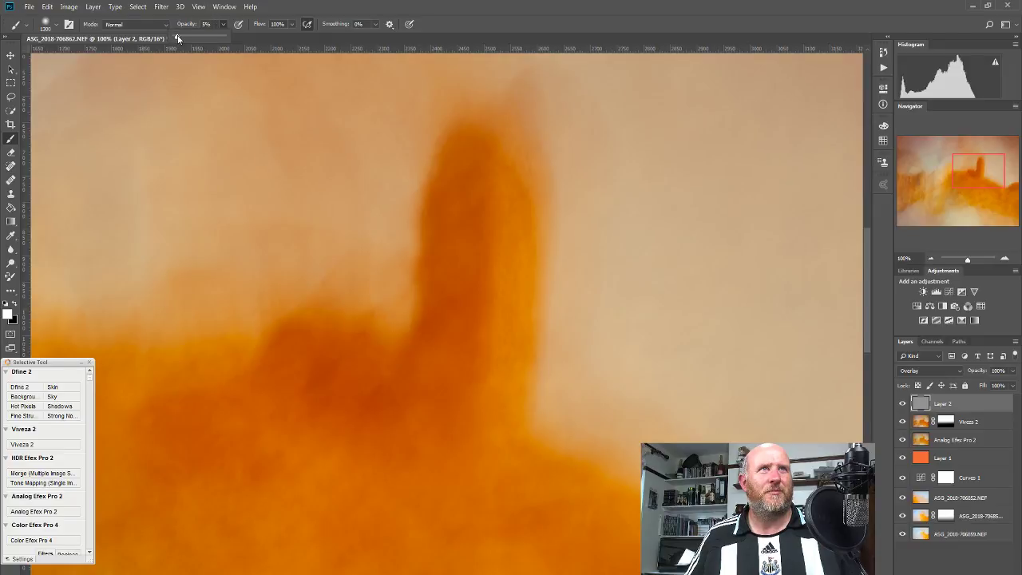
pyautogui.click(301, 12)
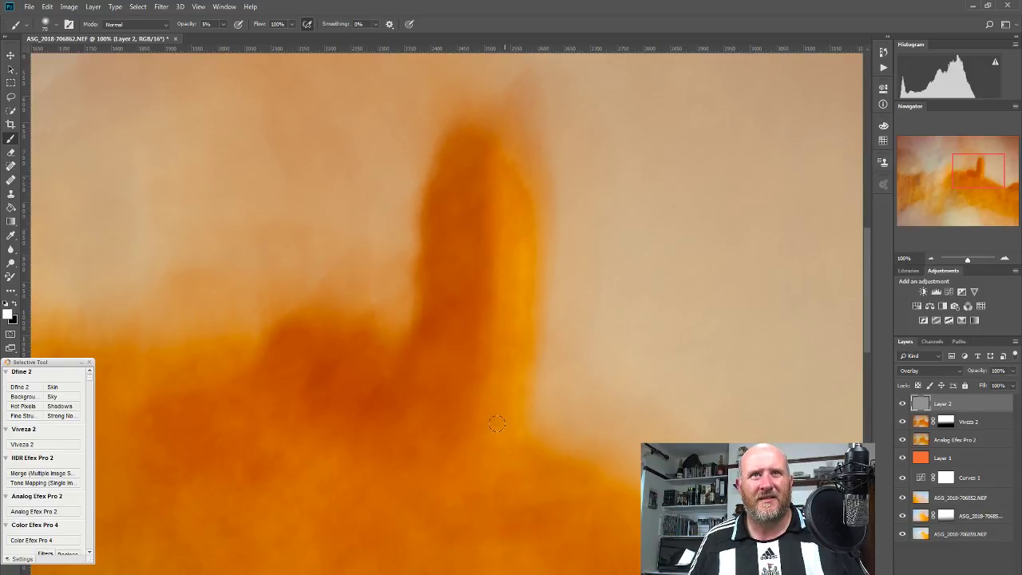
# - Reduce the gray Overlay layer's opacity to 64%, compare the image with and without the layer, and save the document
pyautogui.click(930, 260)
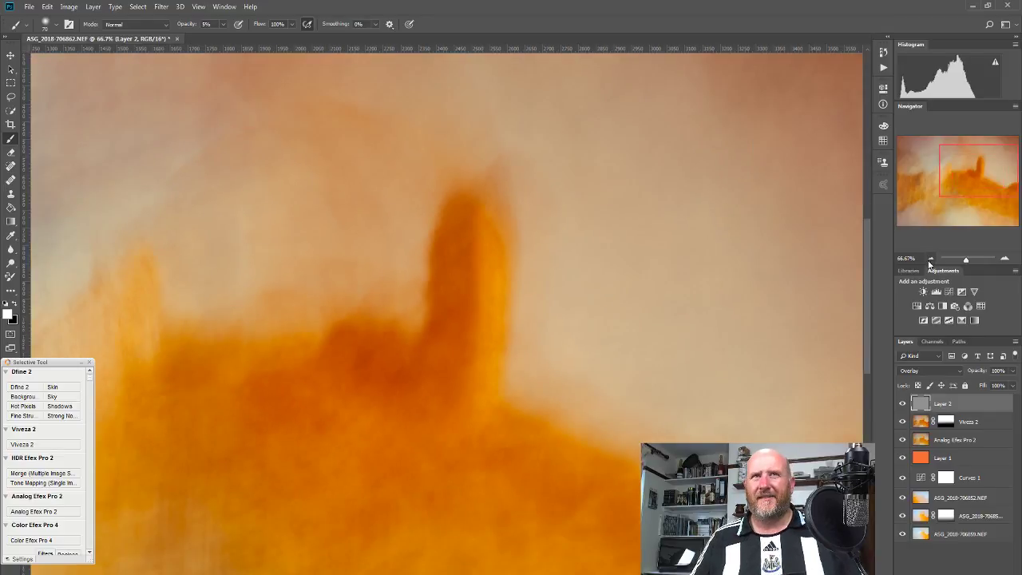
pyautogui.click(930, 260)
pyautogui.click(931, 260)
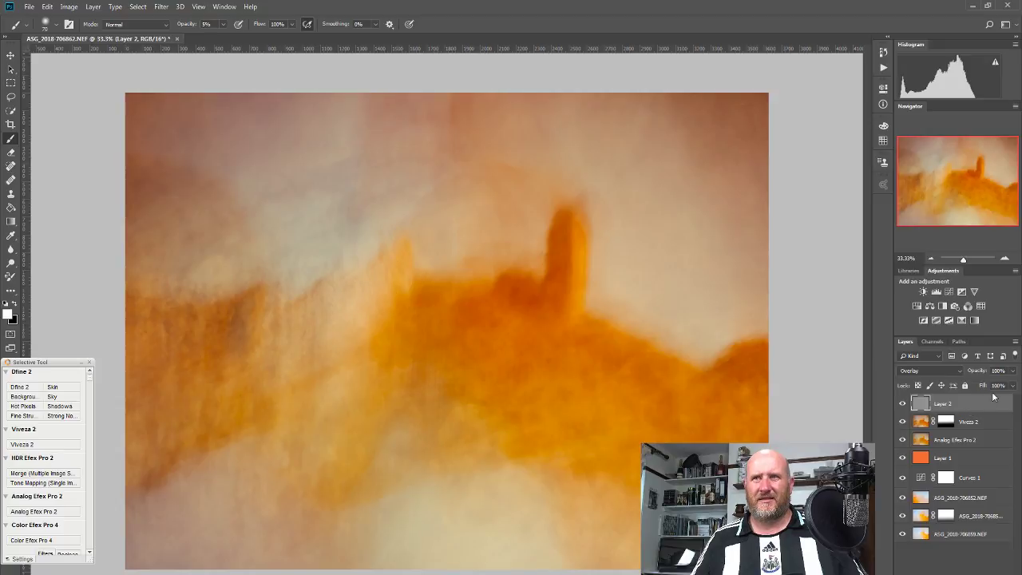
pyautogui.click(1013, 371)
pyautogui.moveTo(1013, 387); pyautogui.dragTo(997, 387)
pyautogui.click(903, 404)
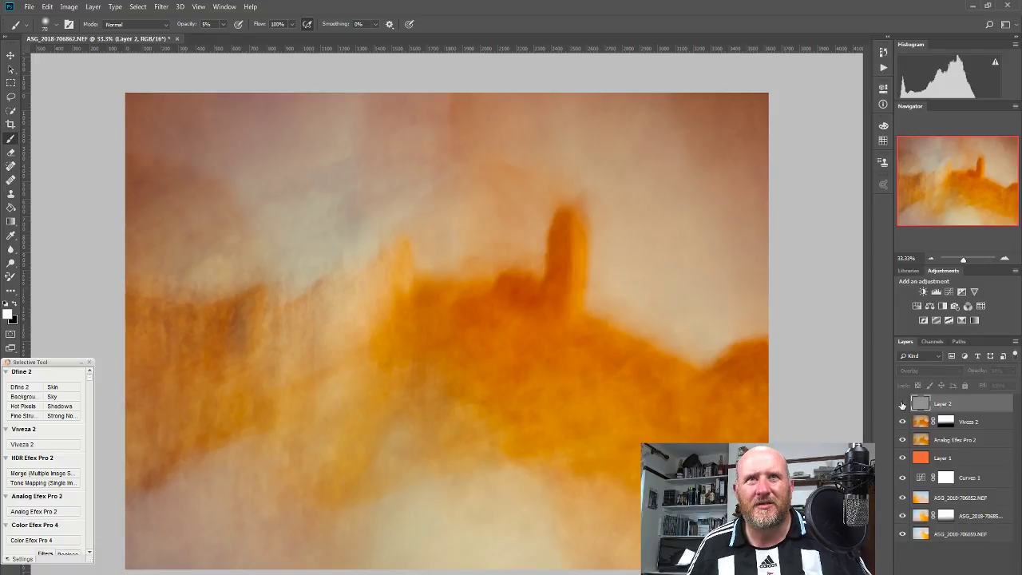
pyautogui.click(903, 404)
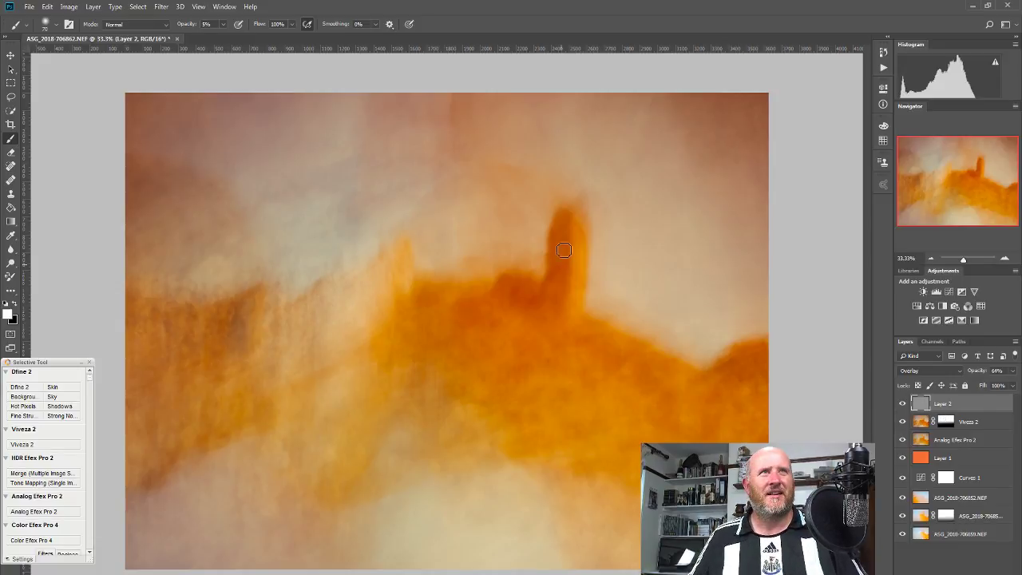
pyautogui.click(28, 10)
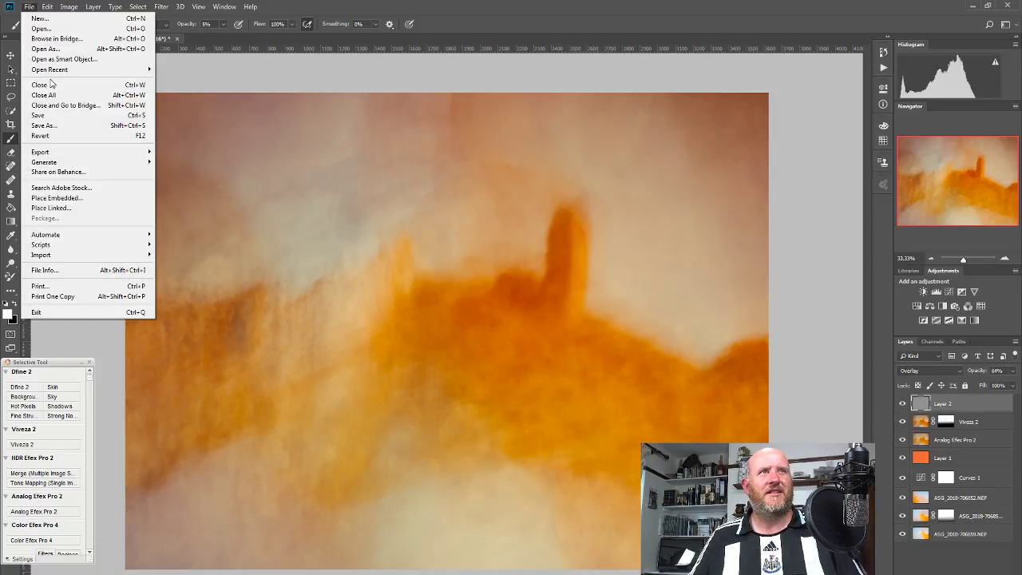
pyautogui.click(59, 116)
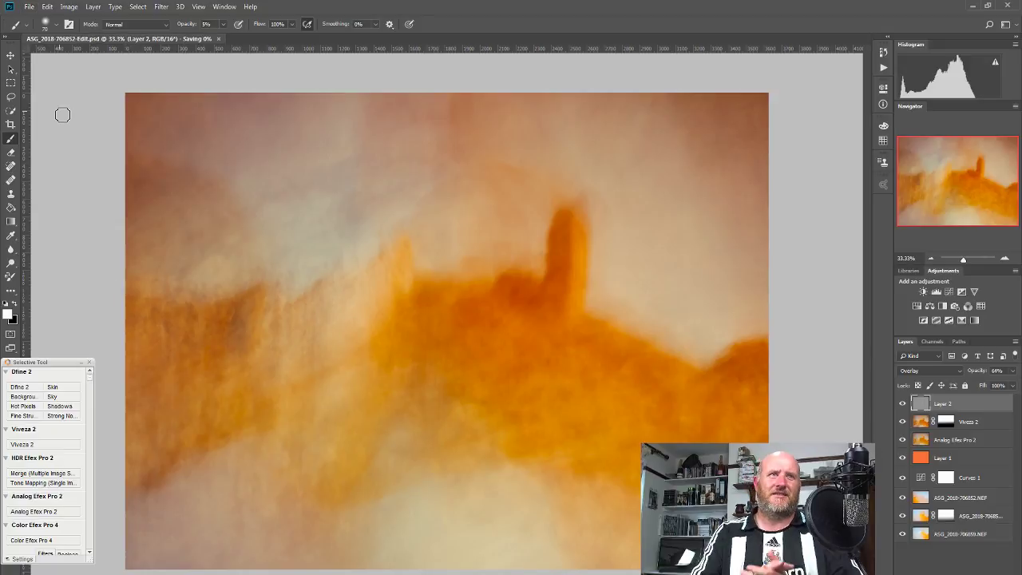
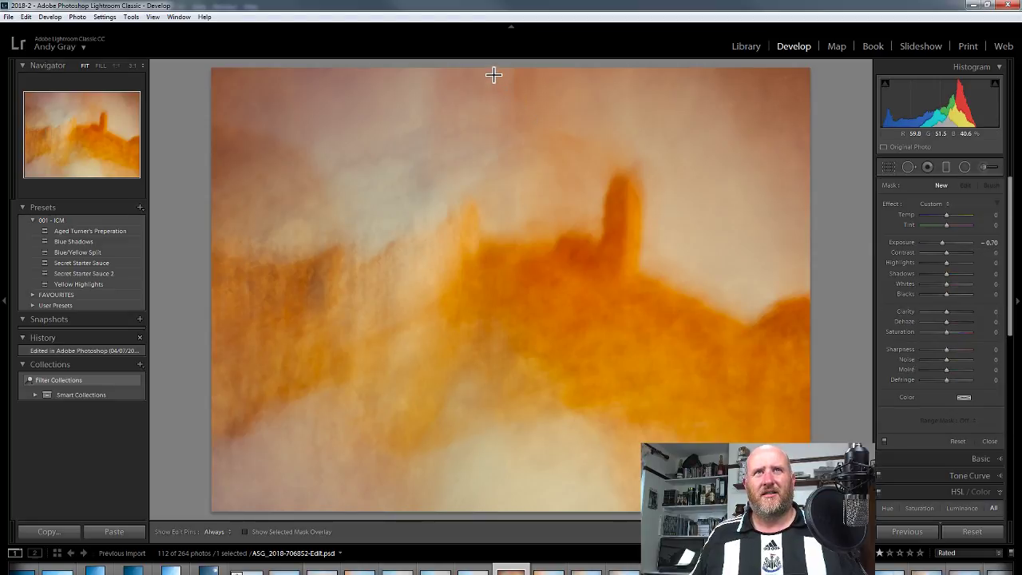
# - In Lightroom, draw a graduated filter with -0.70 exposure down over the sky, extend its lower edge, tilt it up to the right, and shift it upward
pyautogui.moveTo(495, 67); pyautogui.dragTo(490, 264)
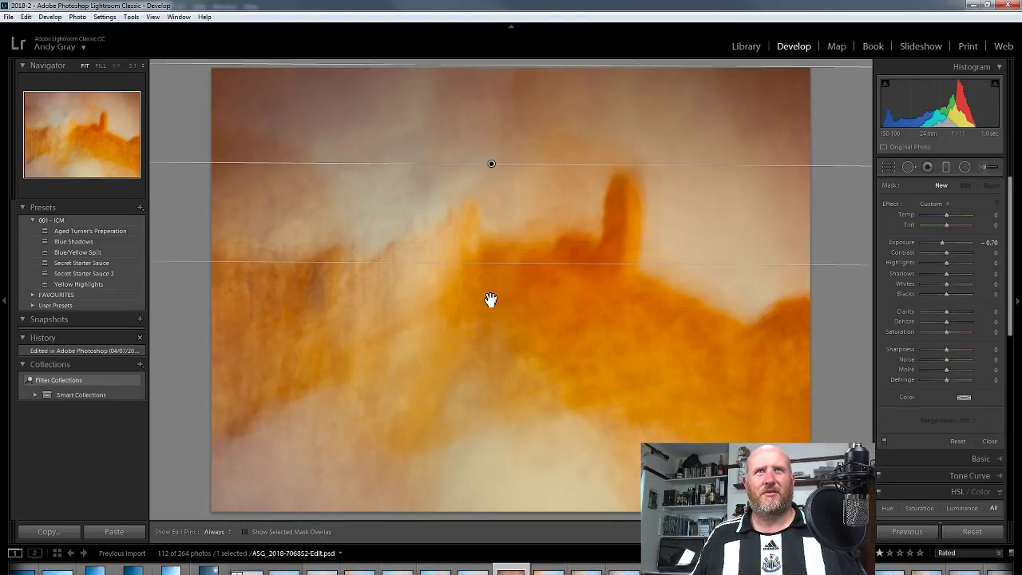
pyautogui.moveTo(490, 299); pyautogui.dragTo(492, 410)
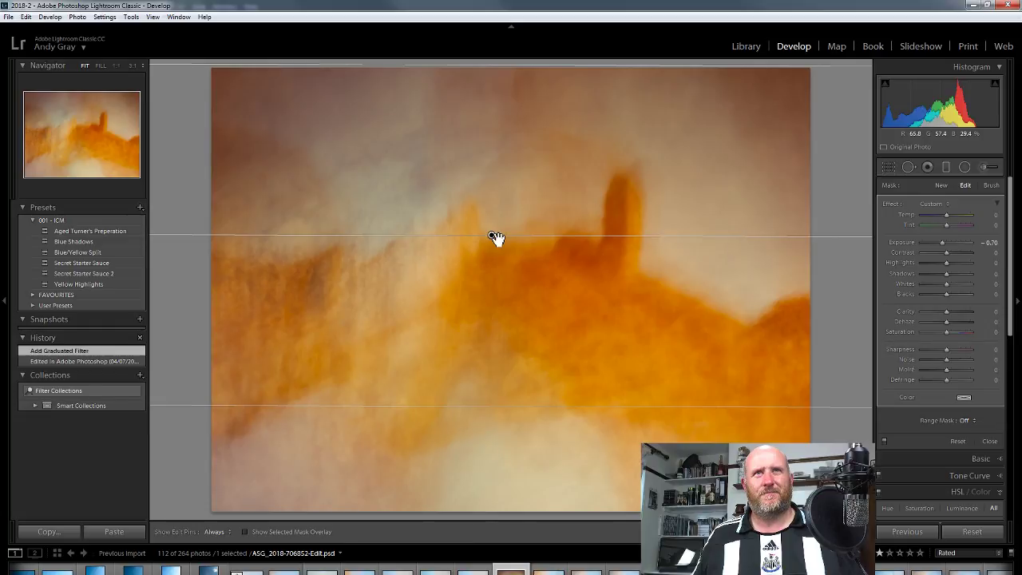
pyautogui.moveTo(496, 237); pyautogui.dragTo(489, 208)
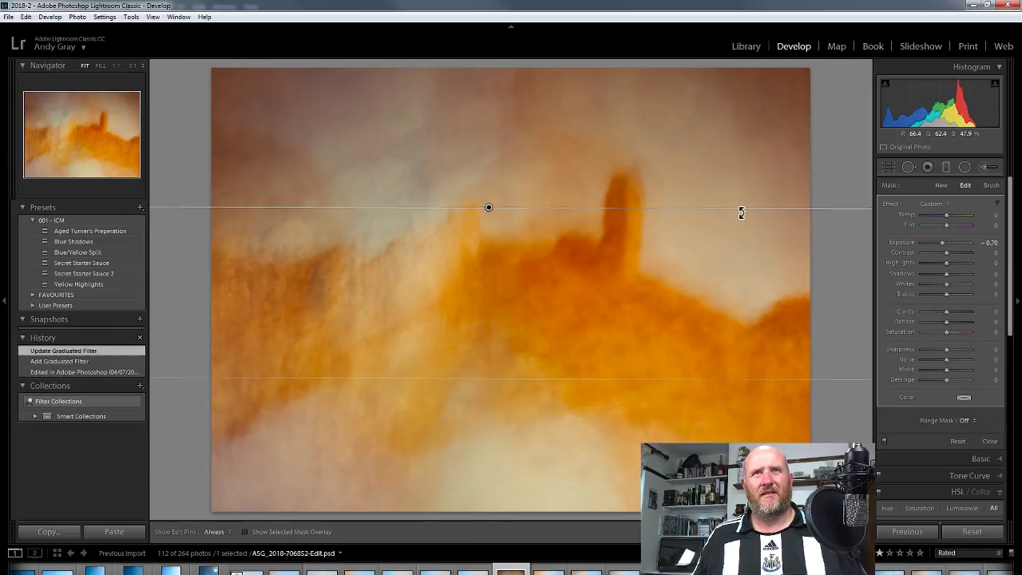
pyautogui.moveTo(741, 212); pyautogui.dragTo(741, 181)
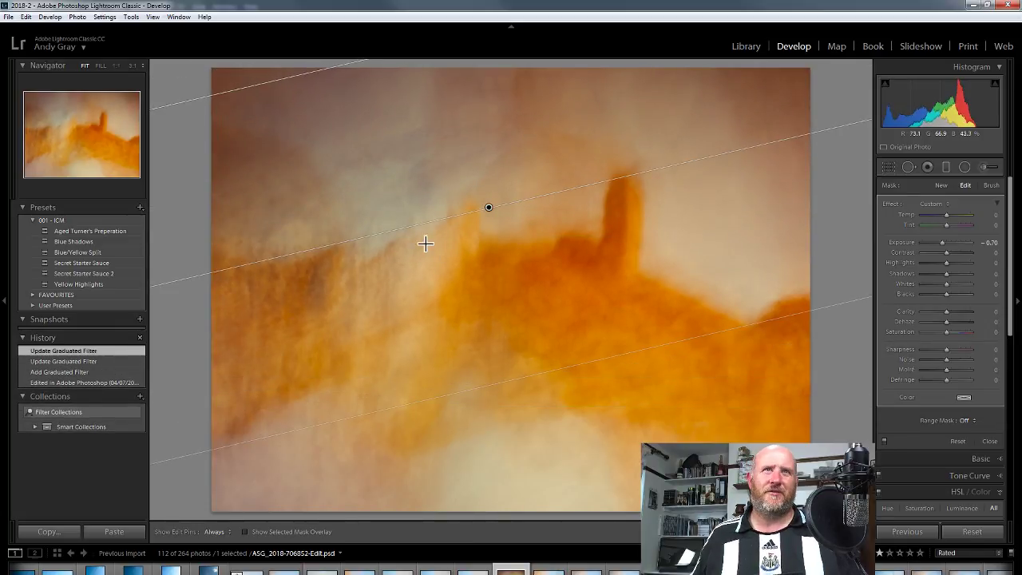
pyautogui.moveTo(491, 211); pyautogui.dragTo(487, 185)
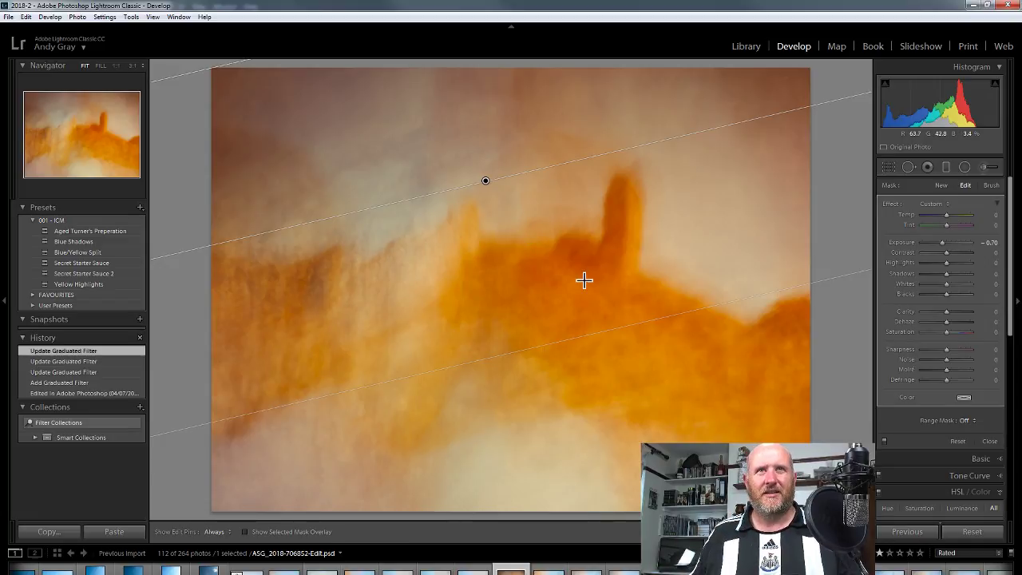
pyautogui.moveTo(656, 143); pyautogui.dragTo(657, 144)
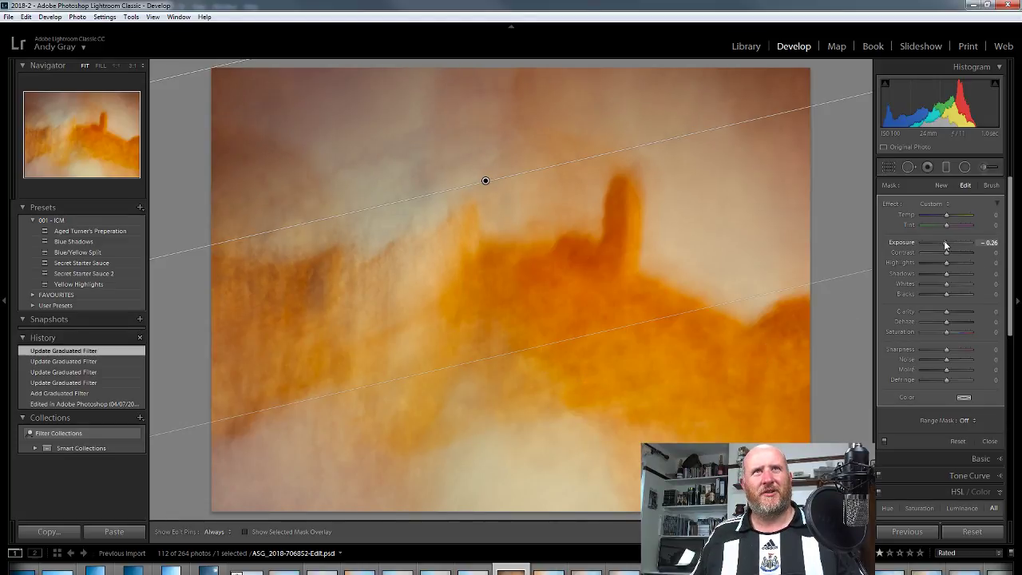
# - Set the sky graduated filter's exposure to -0.61 and its temperature to -11
pyautogui.moveTo(944, 240); pyautogui.dragTo(942, 243)
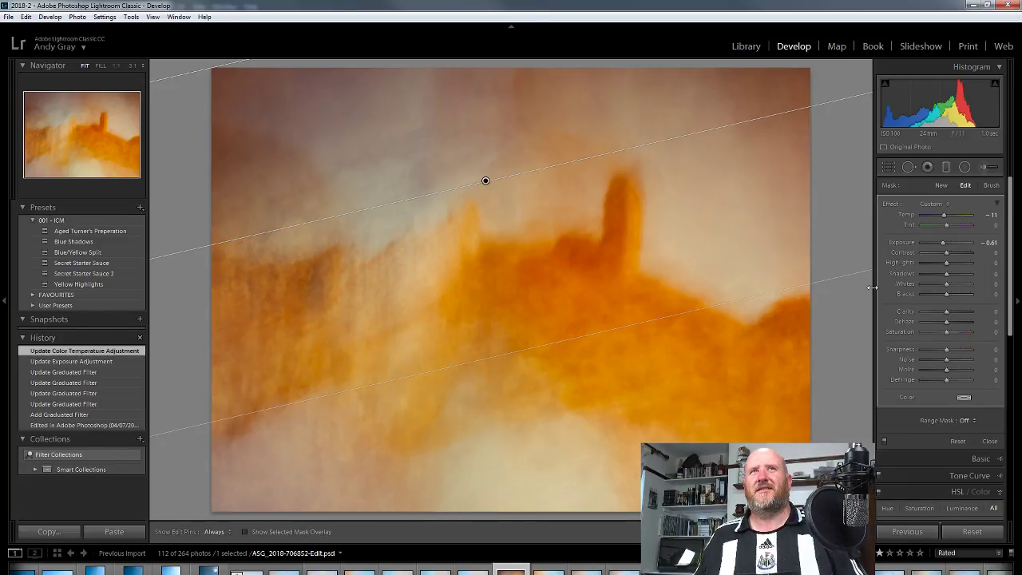
# - Close the graduated filter, draw a large radial filter over the castle hillside, and set its exposure to 0.09 and contrast to 7
pyautogui.press('m')
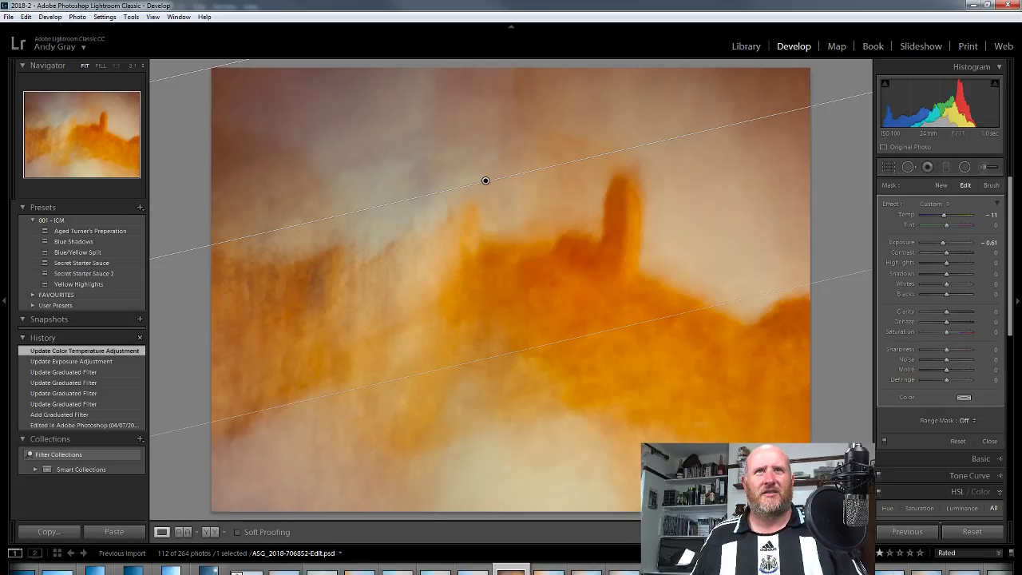
pyautogui.click(963, 168)
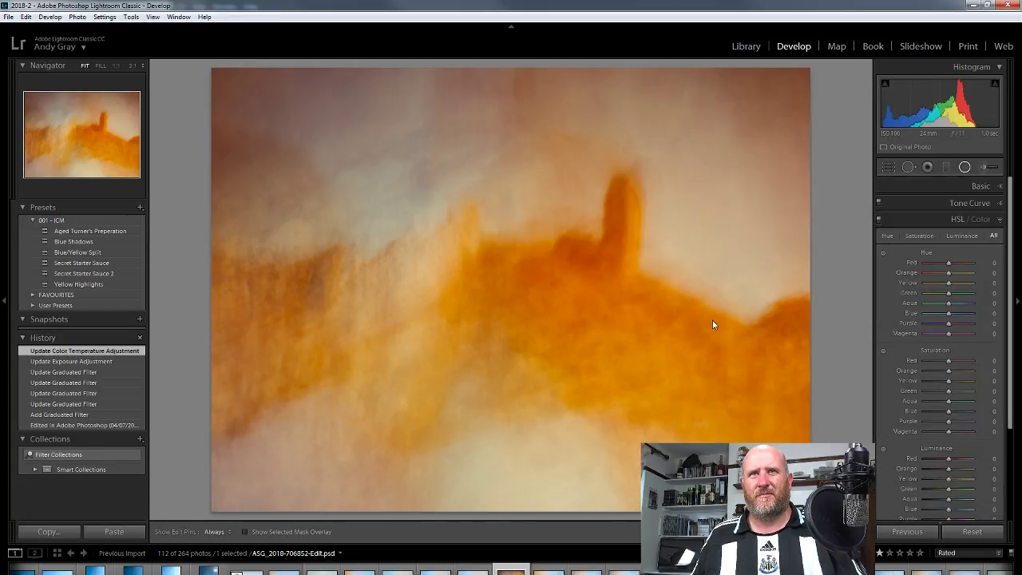
pyautogui.moveTo(699, 326); pyautogui.dragTo(294, 481)
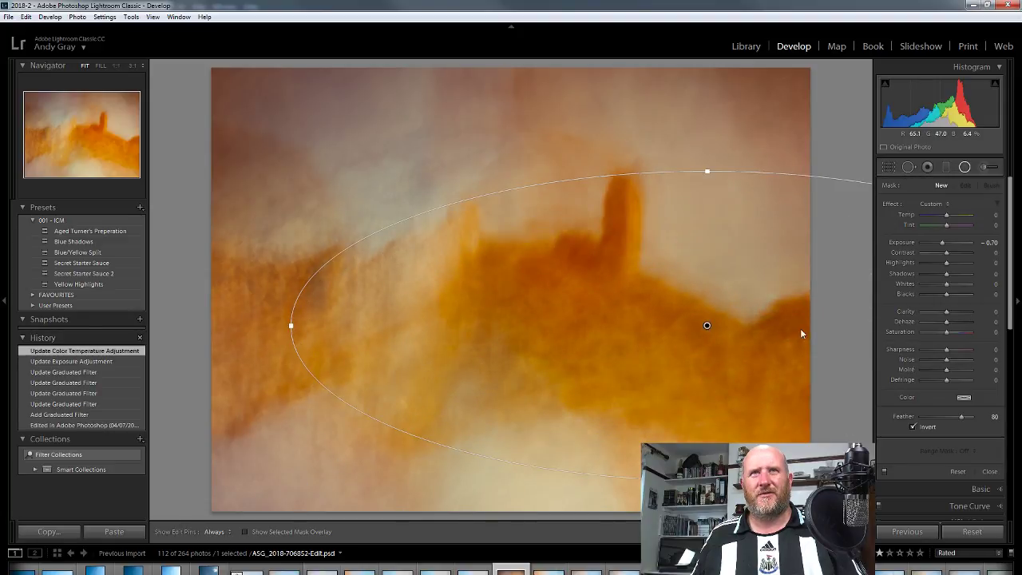
pyautogui.moveTo(939, 242); pyautogui.dragTo(950, 256)
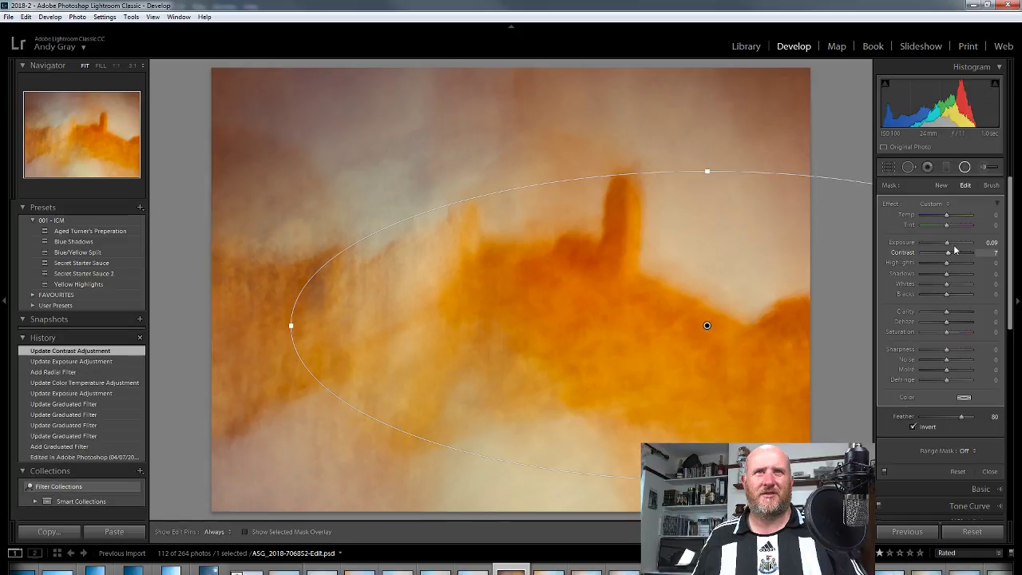
# - Try the radial filter's tint at 26 and -30, and reset it to 0
pyautogui.click(953, 226)
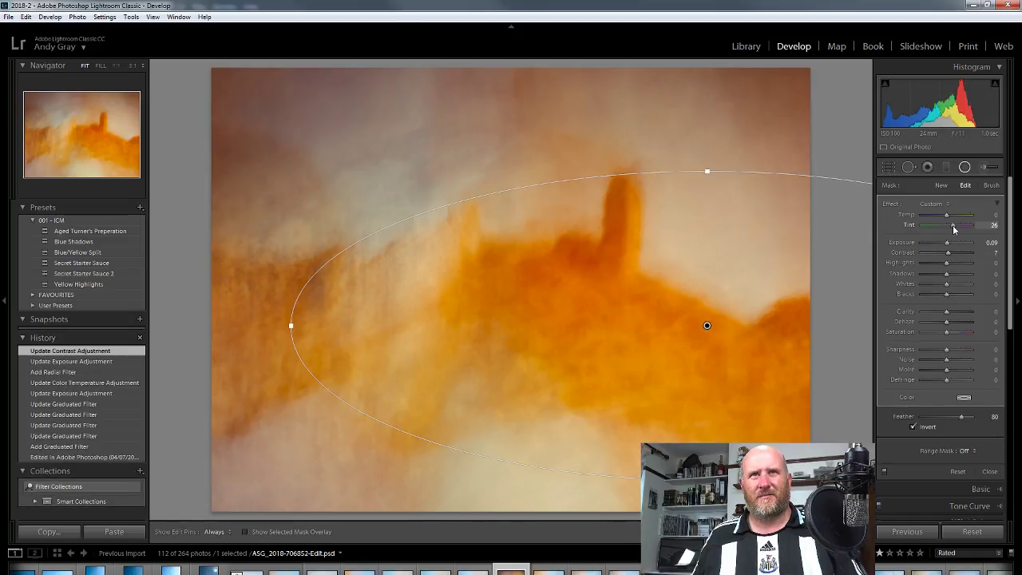
pyautogui.moveTo(953, 226)
pyautogui.mouseDown()
pyautogui.moveTo(961, 230)
pyautogui.moveTo(939, 229)
pyautogui.mouseUp()
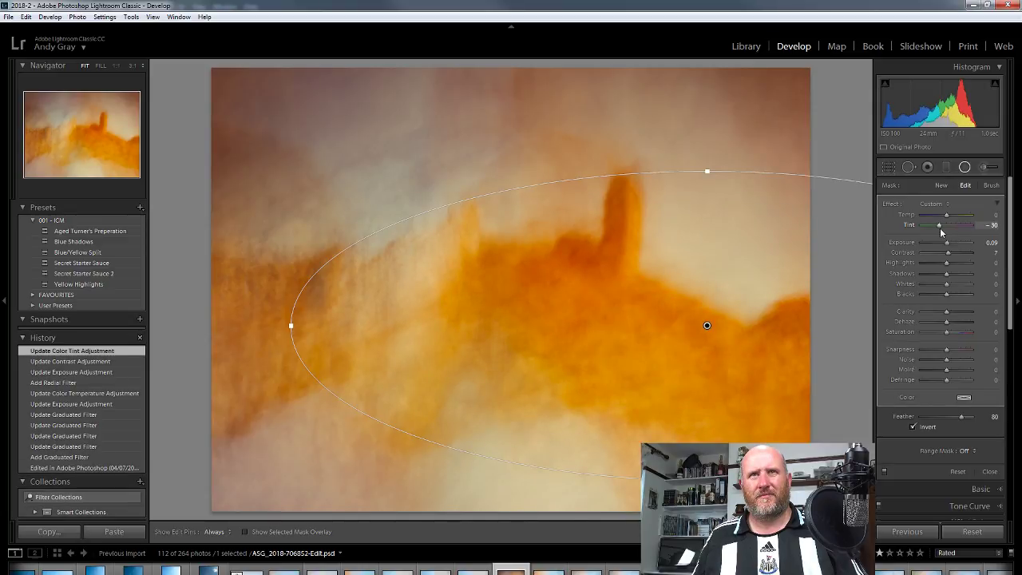
pyautogui.doubleClick(941, 227)
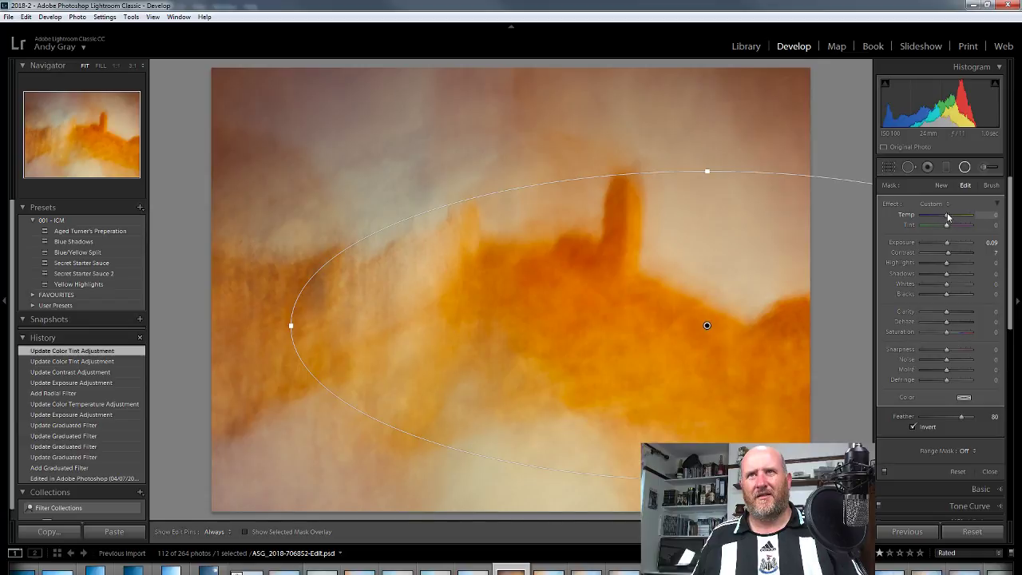
# - Set the radial filter's temperature to 9, and widen its ellipse past the photo's left edge and shift it slightly upward
pyautogui.moveTo(940, 218); pyautogui.dragTo(952, 221)
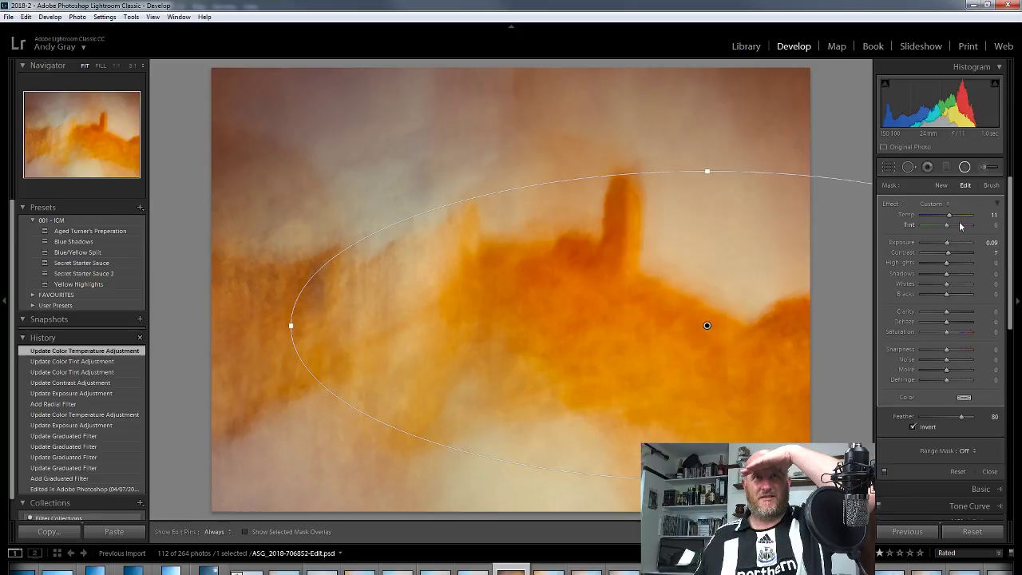
pyautogui.moveTo(949, 217); pyautogui.dragTo(952, 218)
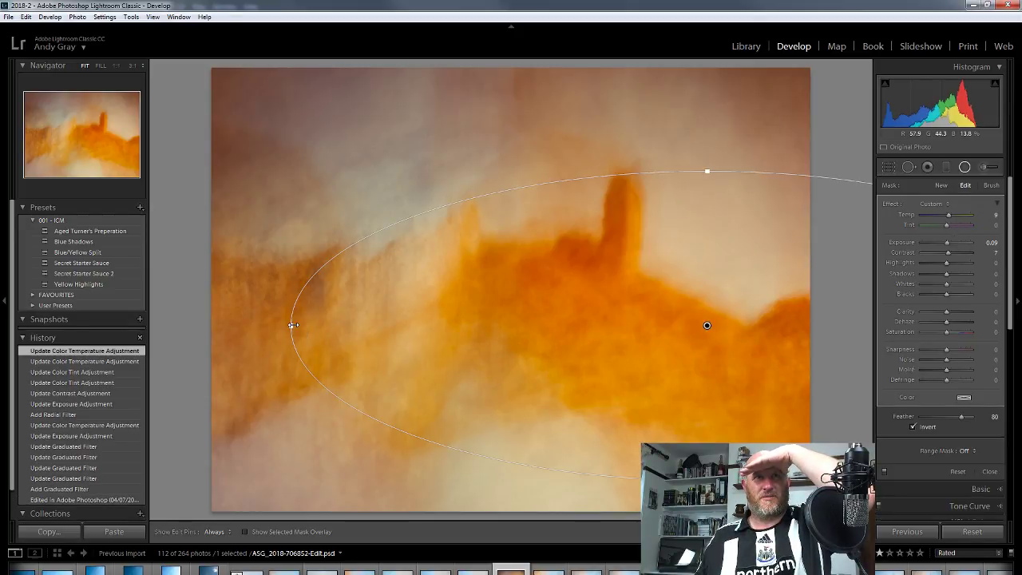
pyautogui.moveTo(293, 325); pyautogui.dragTo(137, 334)
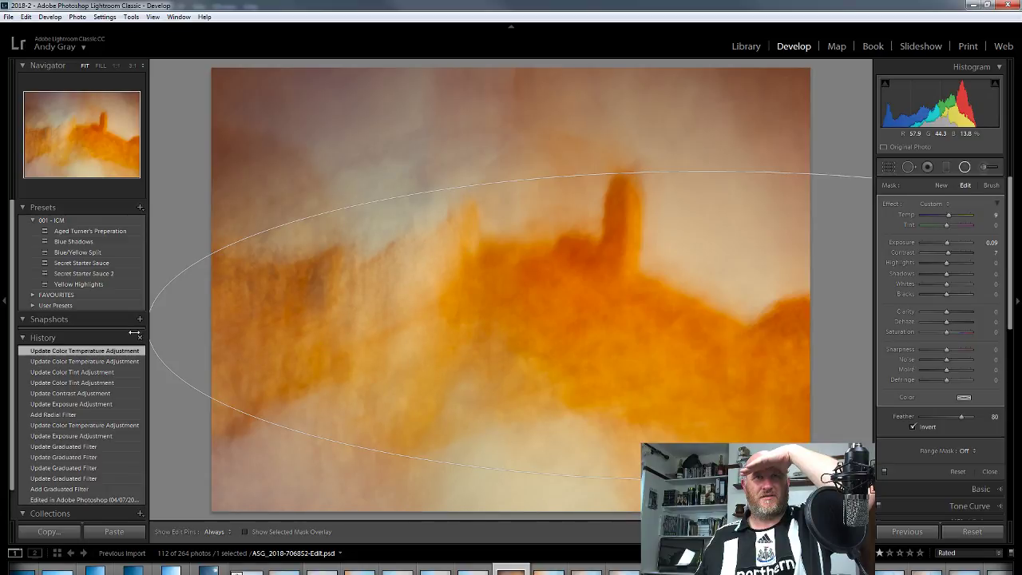
pyautogui.moveTo(710, 333)
pyautogui.mouseDown()
pyautogui.moveTo(713, 431)
pyautogui.moveTo(712, 293)
pyautogui.moveTo(708, 315)
pyautogui.mouseUp()
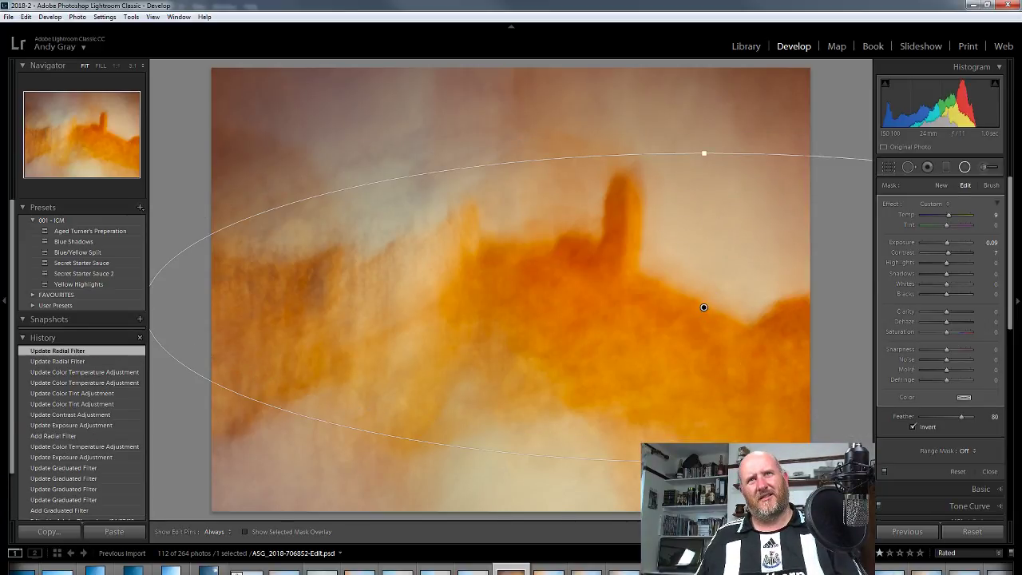
pyautogui.hotkey('shift', 'm')
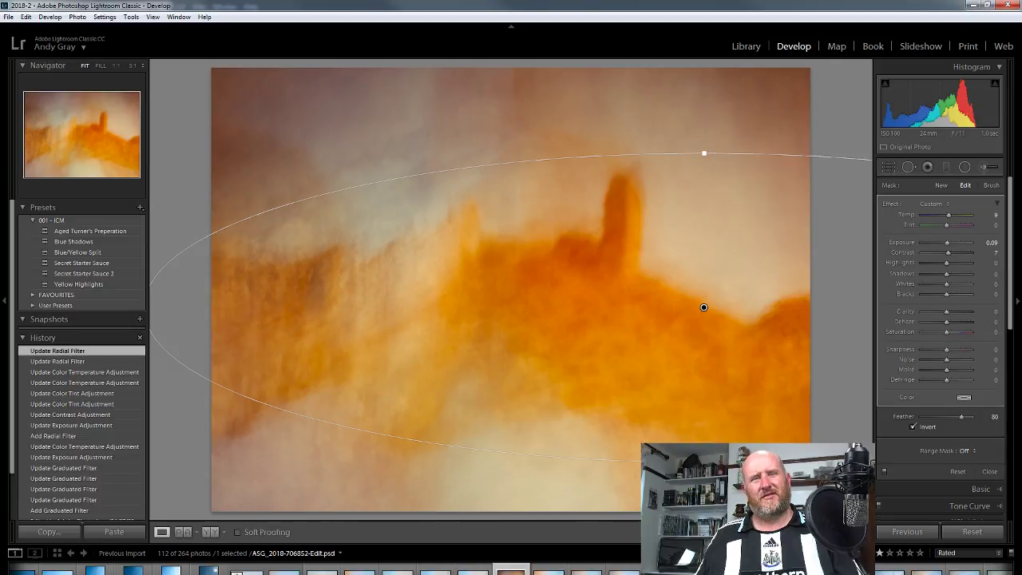
pyautogui.hotkey('shift', 'm')
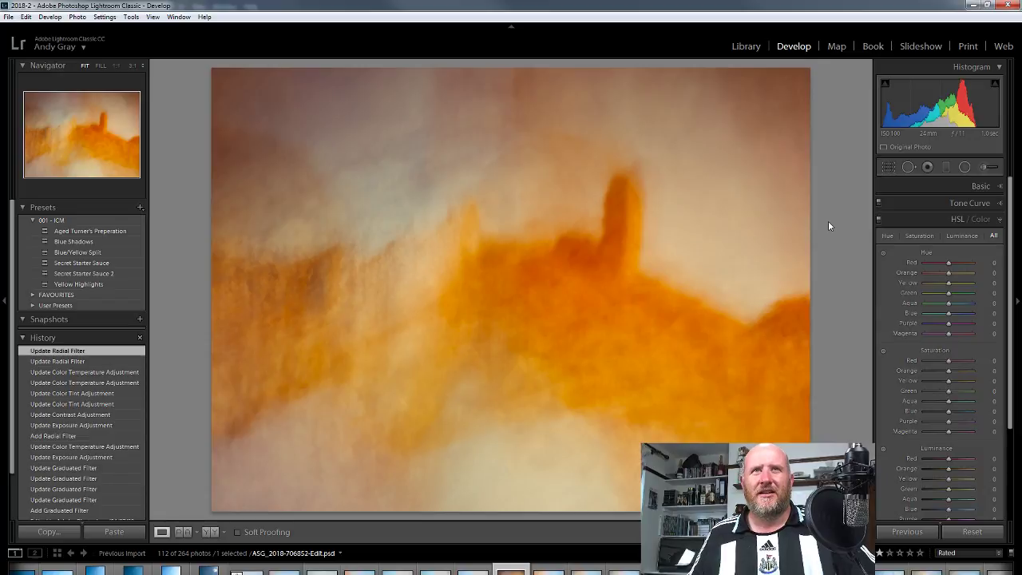
# - Shift the castle's hue with the targeted adjustment to red -3 and orange -12
pyautogui.click(883, 253)
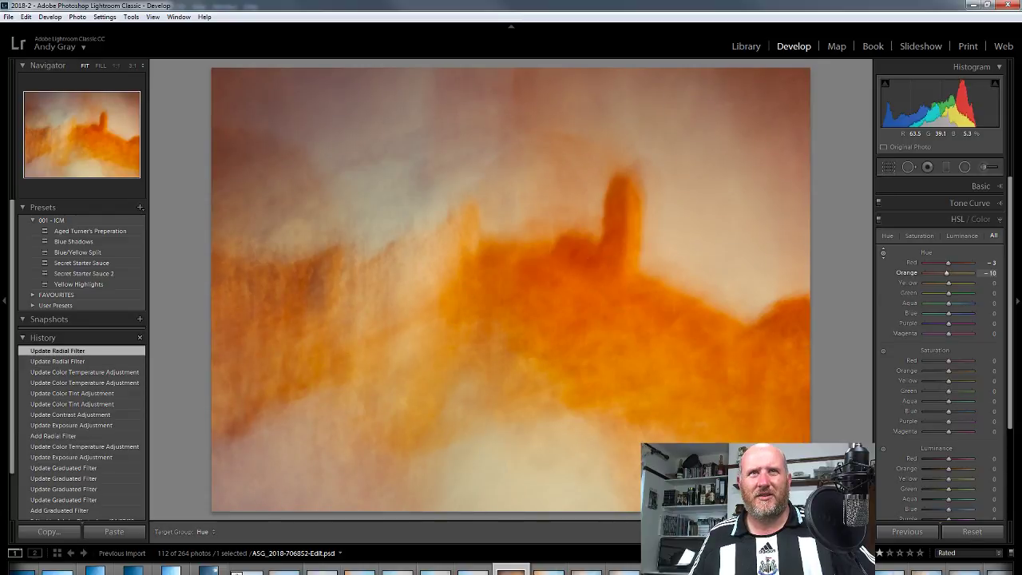
pyautogui.press('Down')
pyautogui.press('Down')
pyautogui.press('Down')
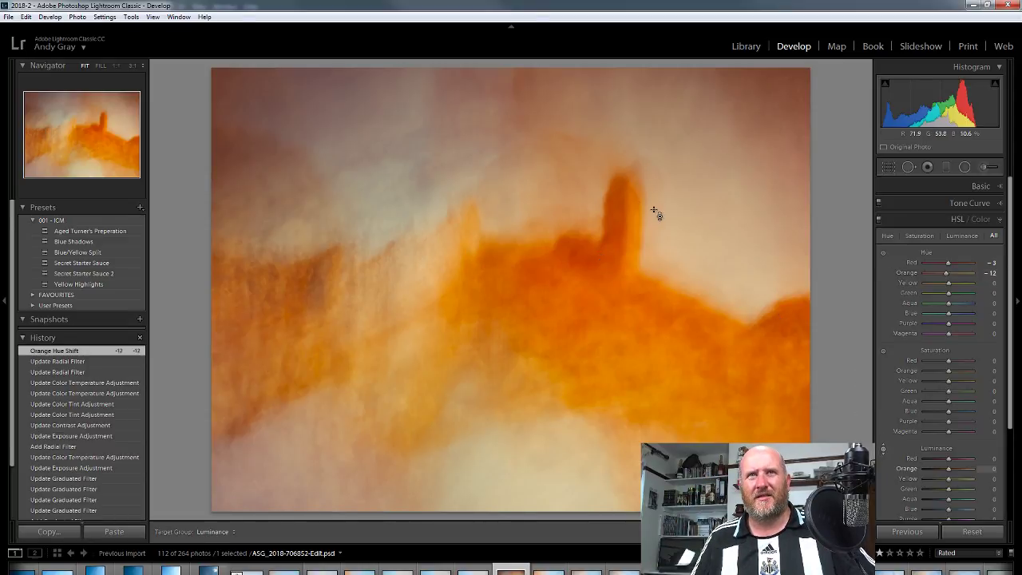
# - Try raising the castle's luminance to red +15 and orange +100, and reset all luminance values
pyautogui.moveTo(743, 331); pyautogui.dragTo(743, 358)
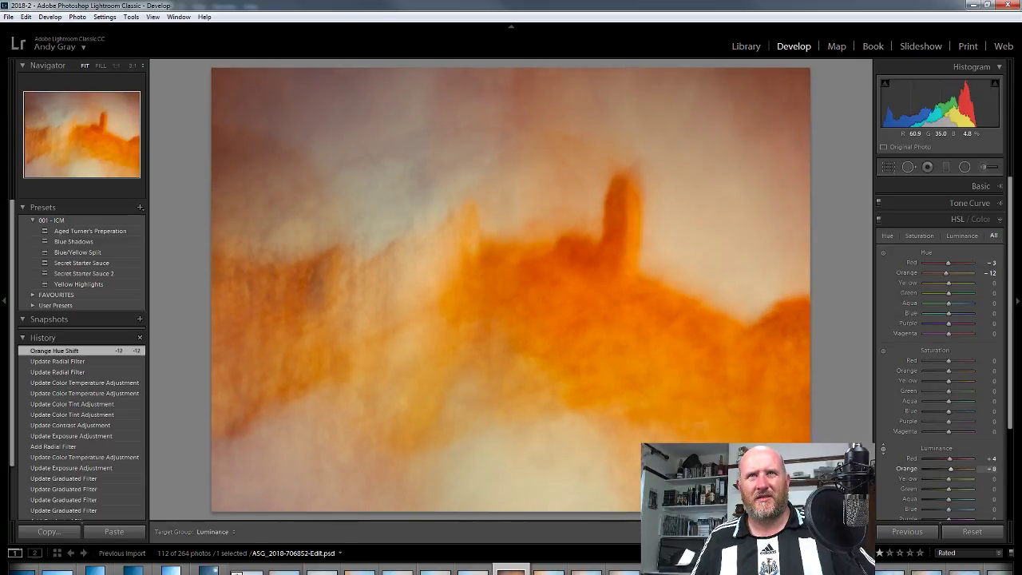
pyautogui.moveTo(774, 471); pyautogui.dragTo(620, 229)
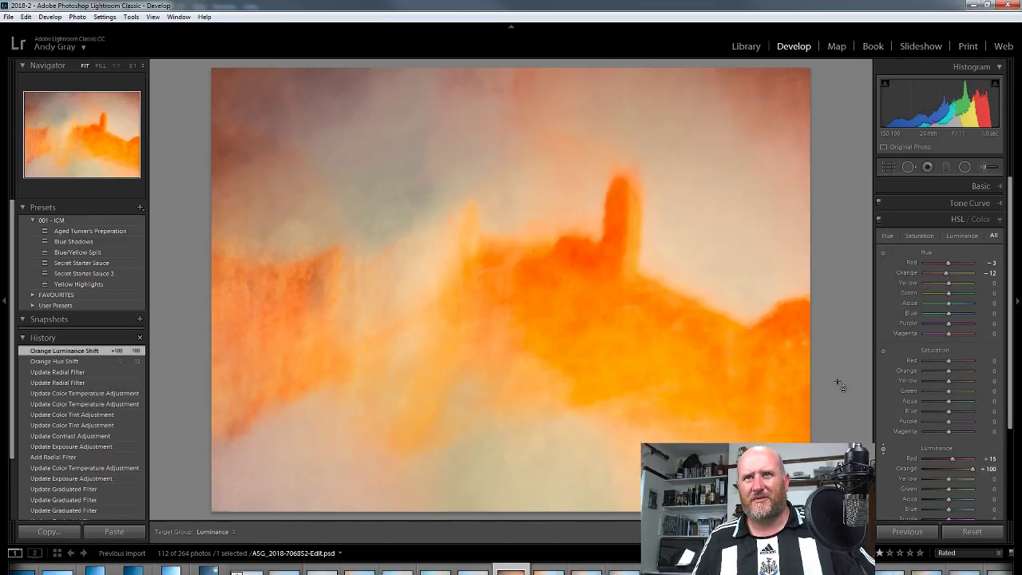
pyautogui.doubleClick(930, 447)
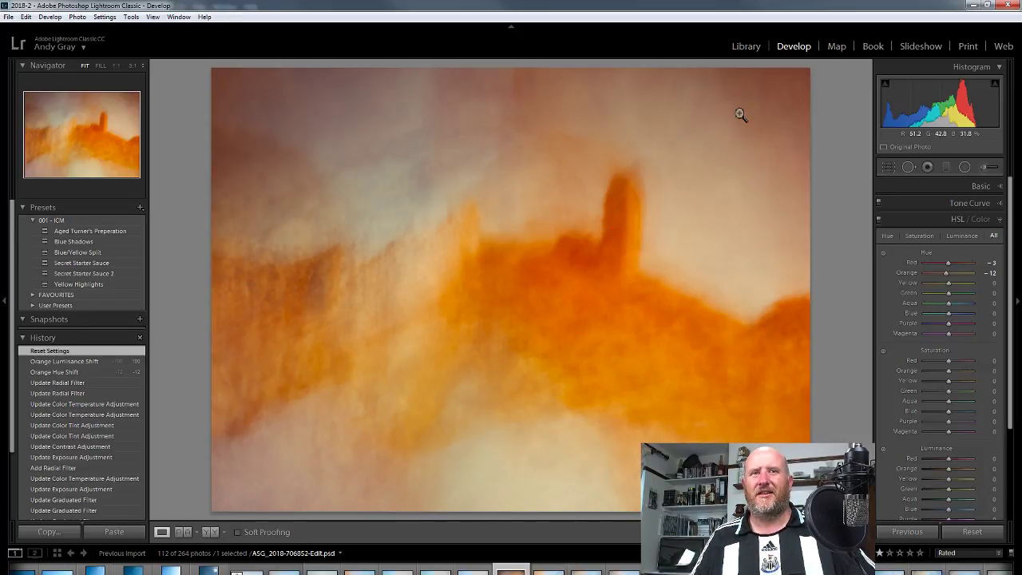
# - Set the photo's rating to 3 and create a virtual copy of it
pyautogui.press('3')
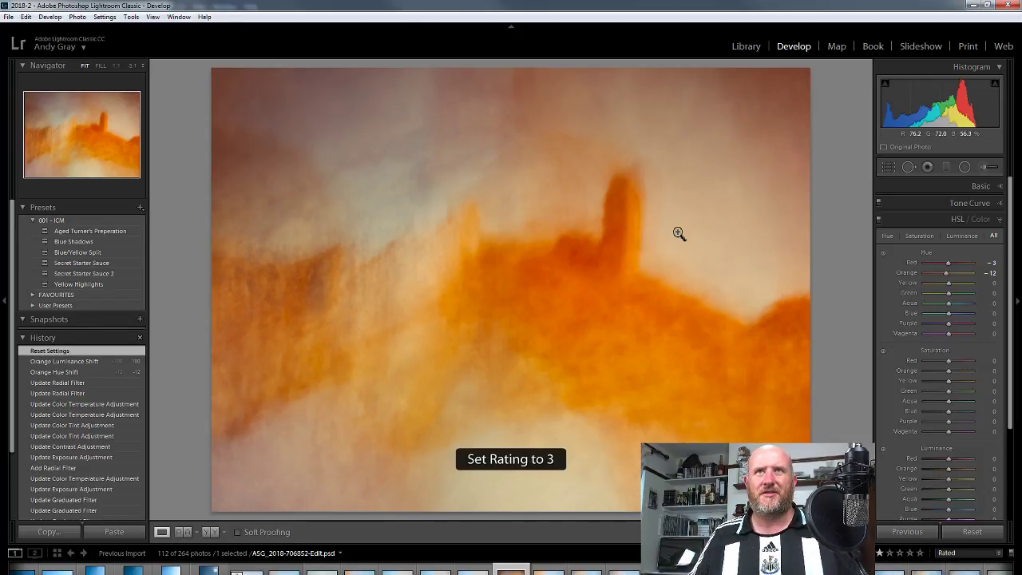
pyautogui.rightClick(550, 289)
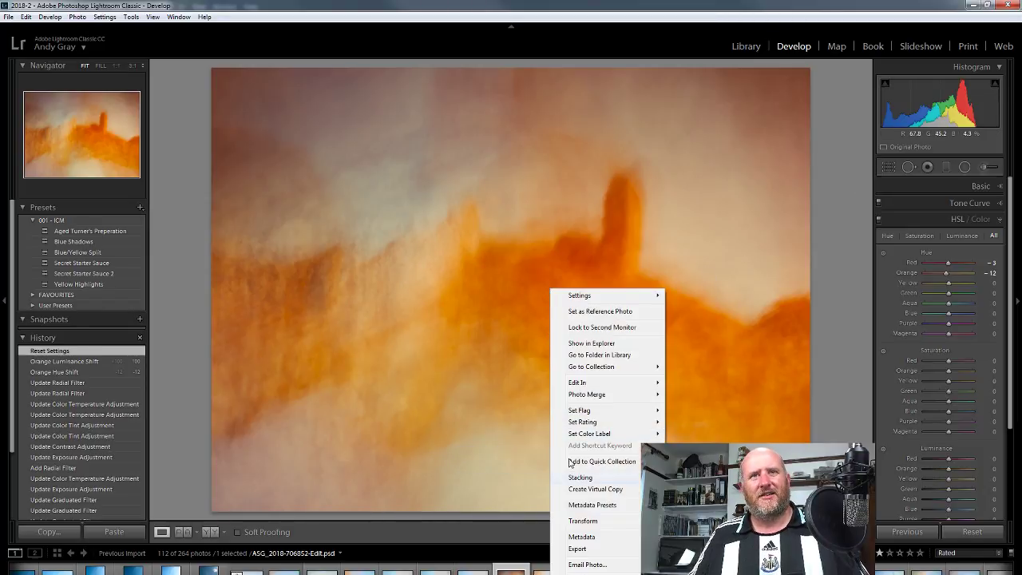
pyautogui.click(611, 489)
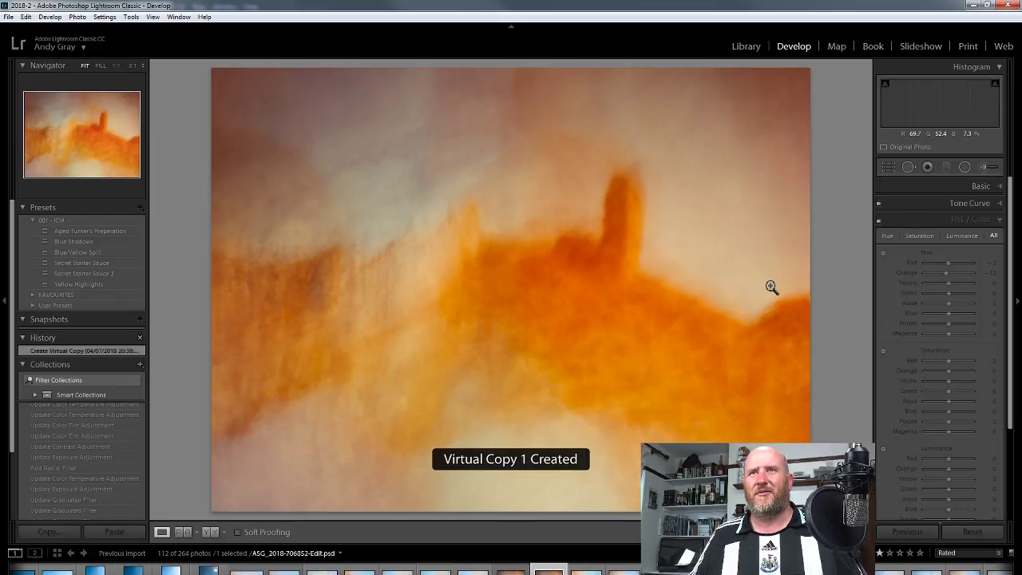
# - Crop the virtual copy to a 1 x 1 square, shifting the framing slightly around the castle
pyautogui.click(891, 167)
pyautogui.click(966, 204)
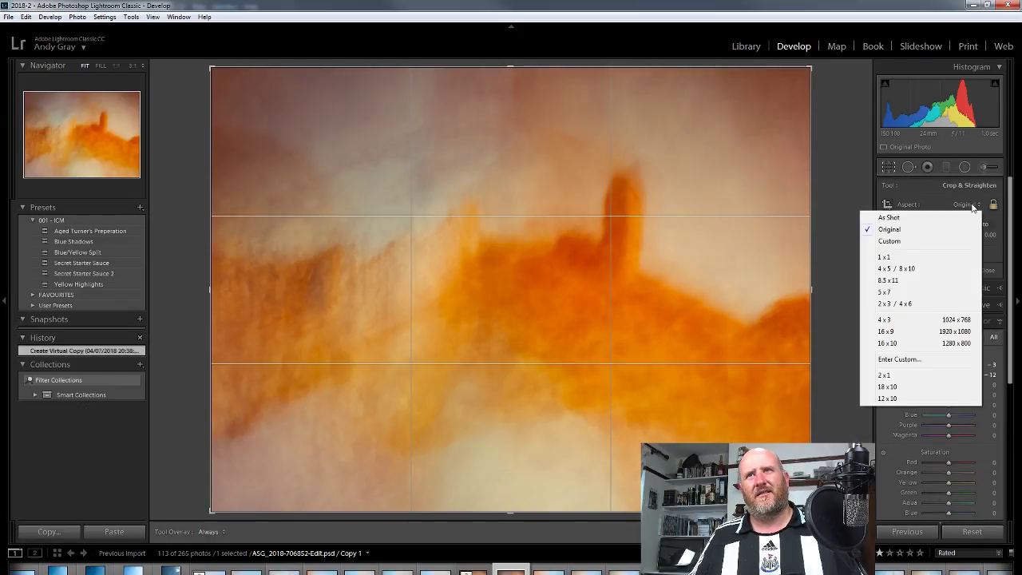
pyautogui.click(895, 258)
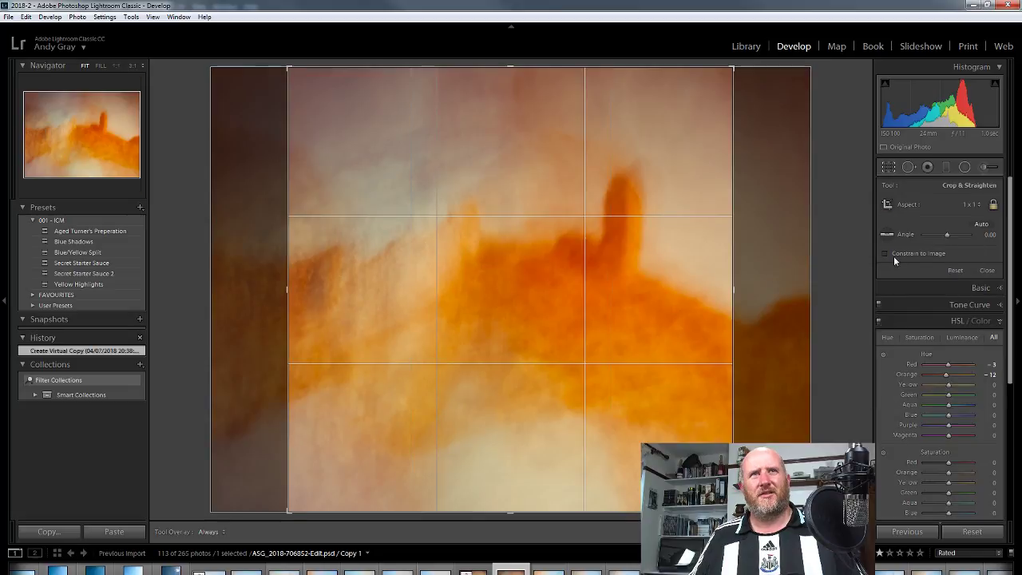
pyautogui.moveTo(515, 356); pyautogui.dragTo(516, 327)
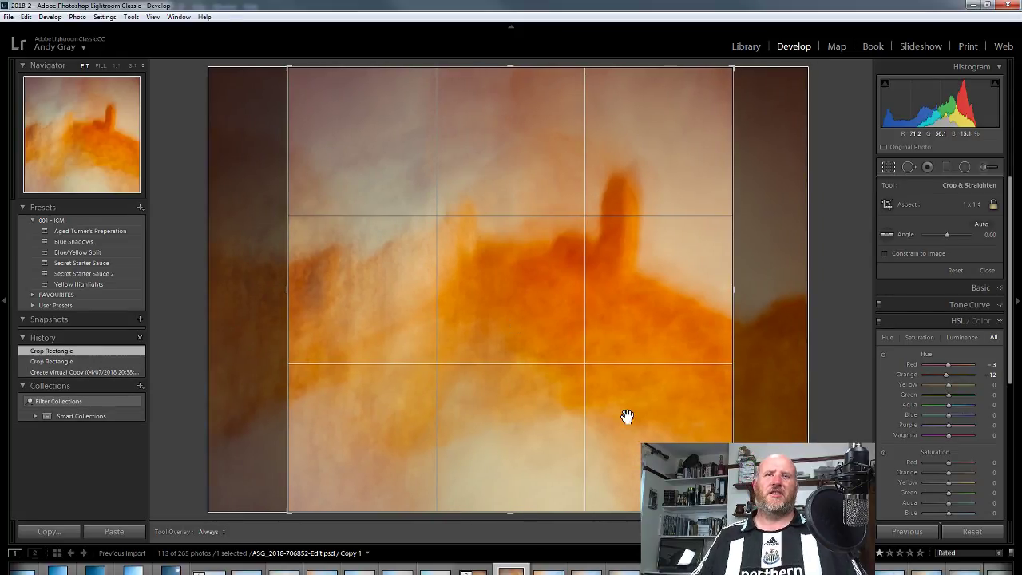
pyautogui.press('r')
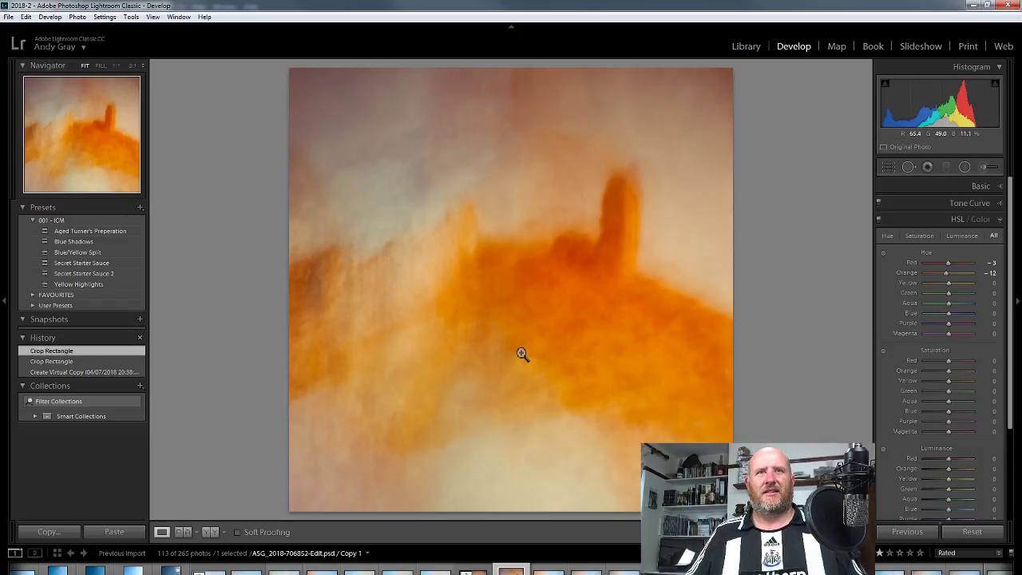
# - Create a second virtual copy from the square version and set its crop to a landscape 16 x 9 aspect
pyautogui.rightClick(573, 367)
pyautogui.click(631, 478)
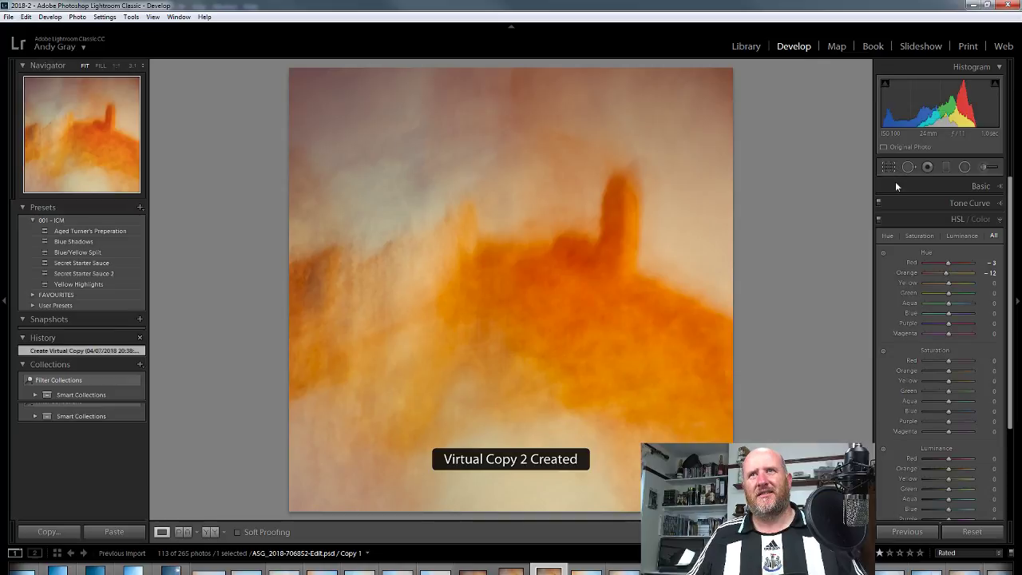
pyautogui.press('r')
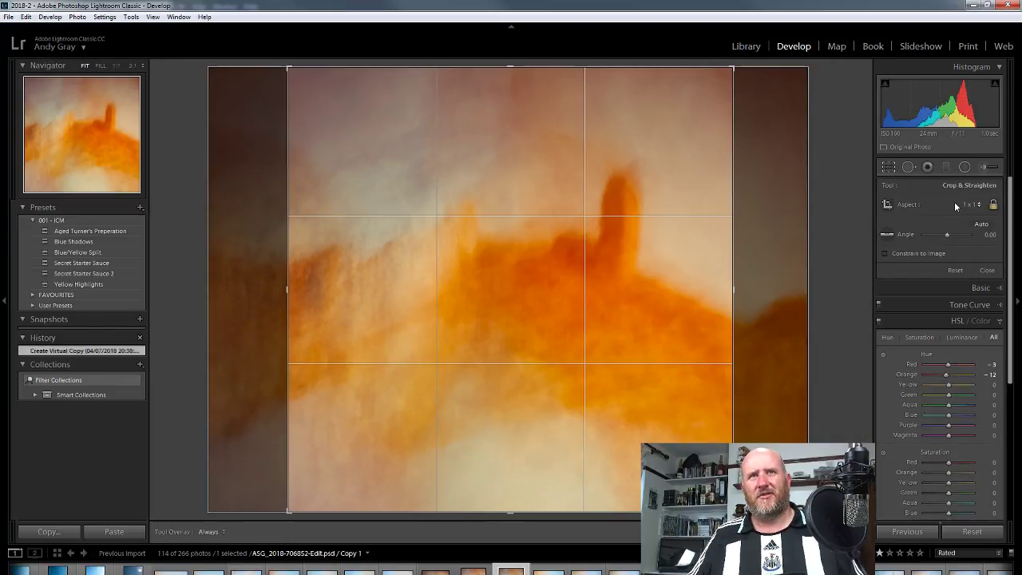
pyautogui.click(970, 204)
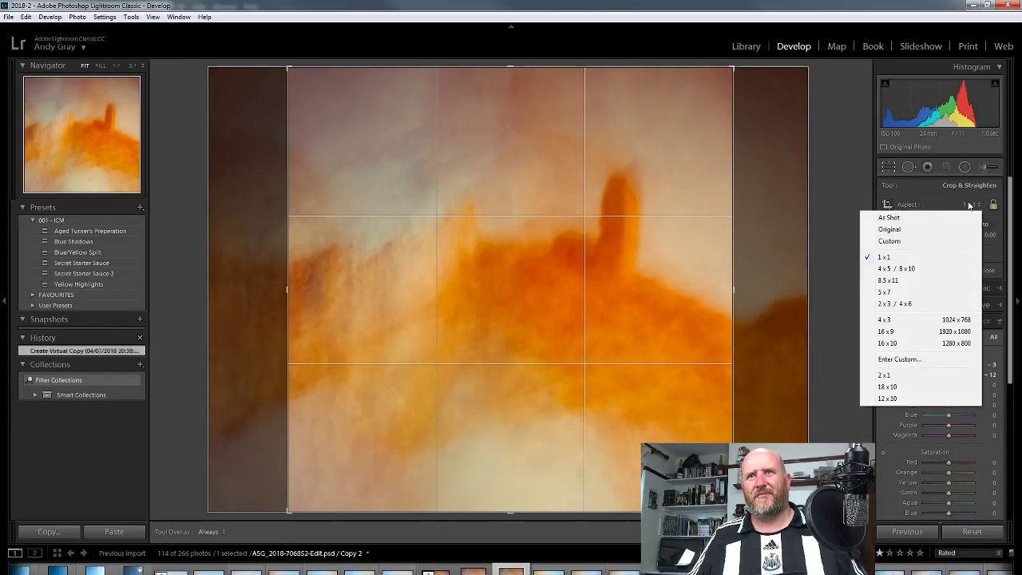
pyautogui.click(916, 332)
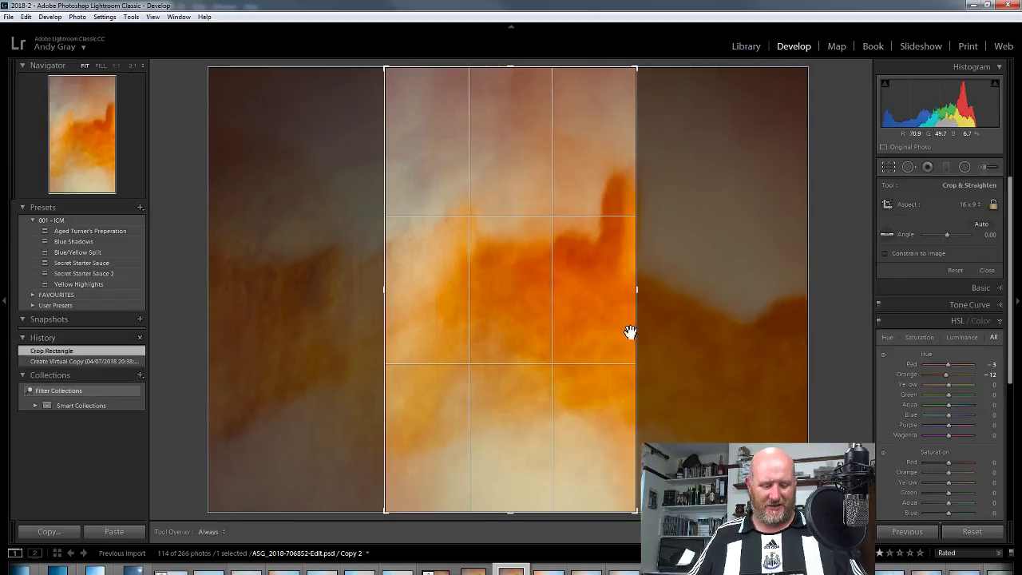
pyautogui.press('x')
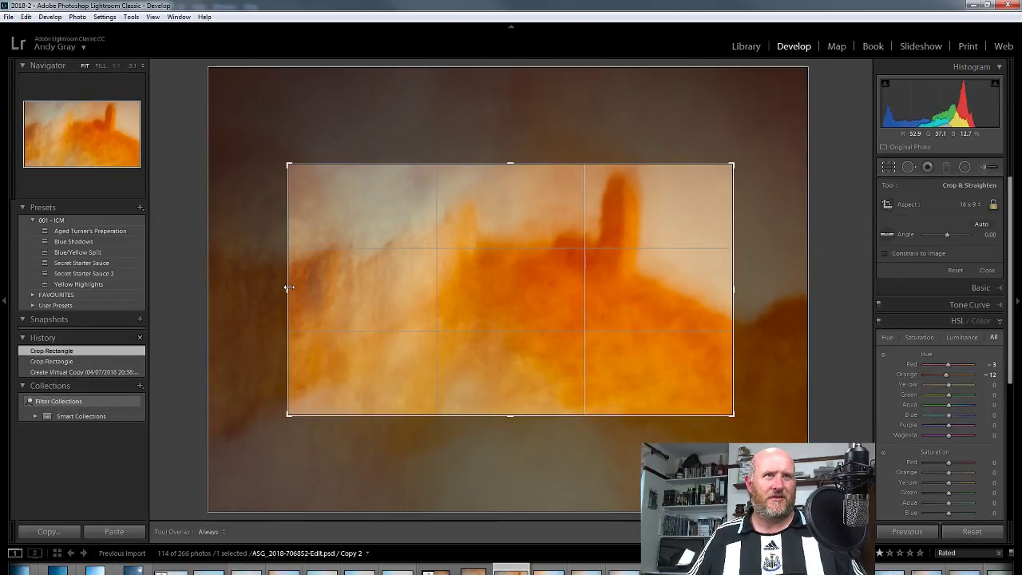
# - Widen the 16 x 9 crop to the photo's full width and align it with the photo's upper edge
pyautogui.moveTo(287, 287); pyautogui.dragTo(209, 287)
pyautogui.moveTo(773, 302); pyautogui.dragTo(846, 292)
pyautogui.moveTo(767, 295); pyautogui.dragTo(674, 363)
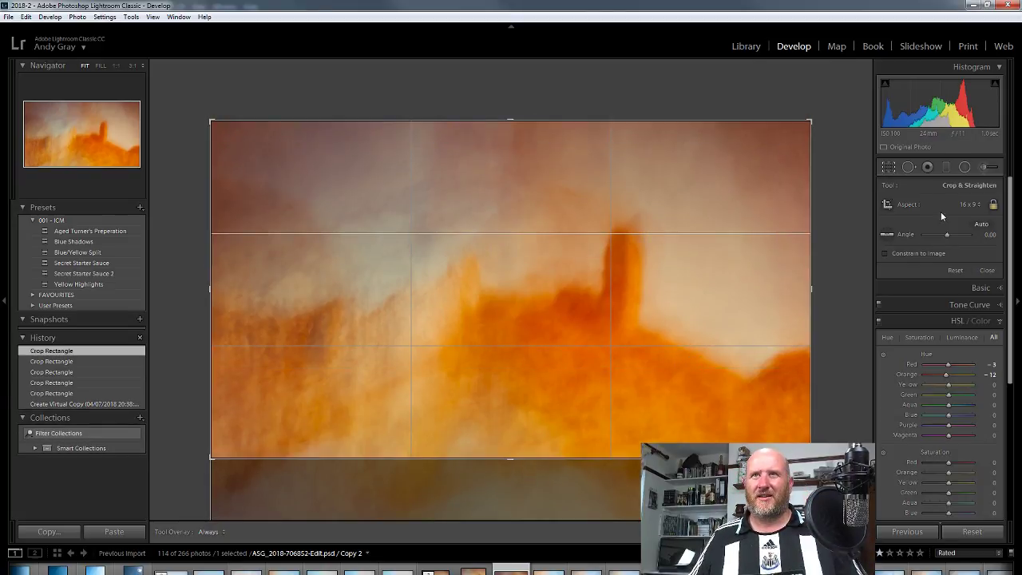
# - Try a 2 x 3 crop aspect, enlarged to the photo's full width and kept against its upper edge
pyautogui.click(966, 205)
pyautogui.click(907, 303)
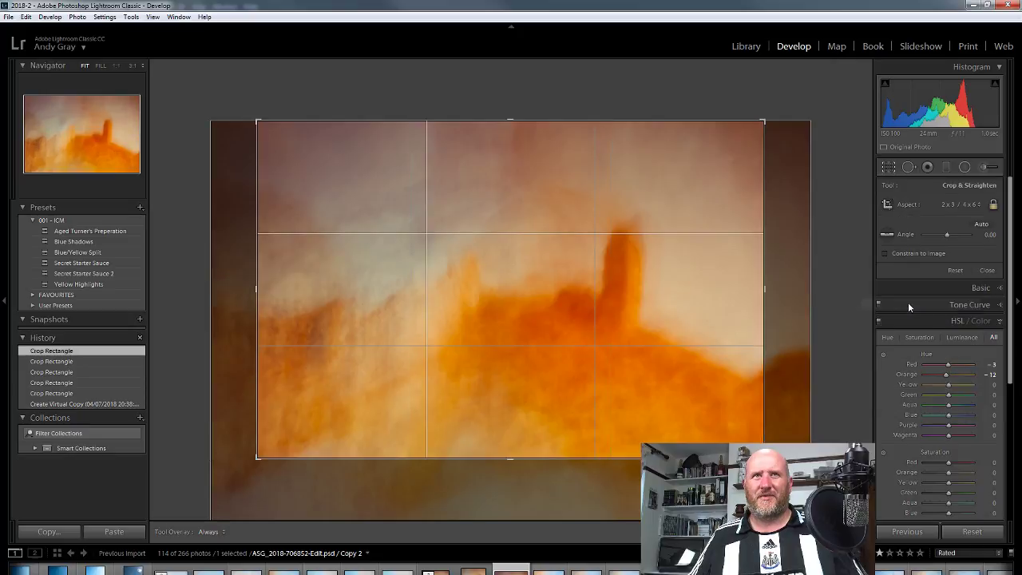
pyautogui.moveTo(509, 458); pyautogui.dragTo(508, 515)
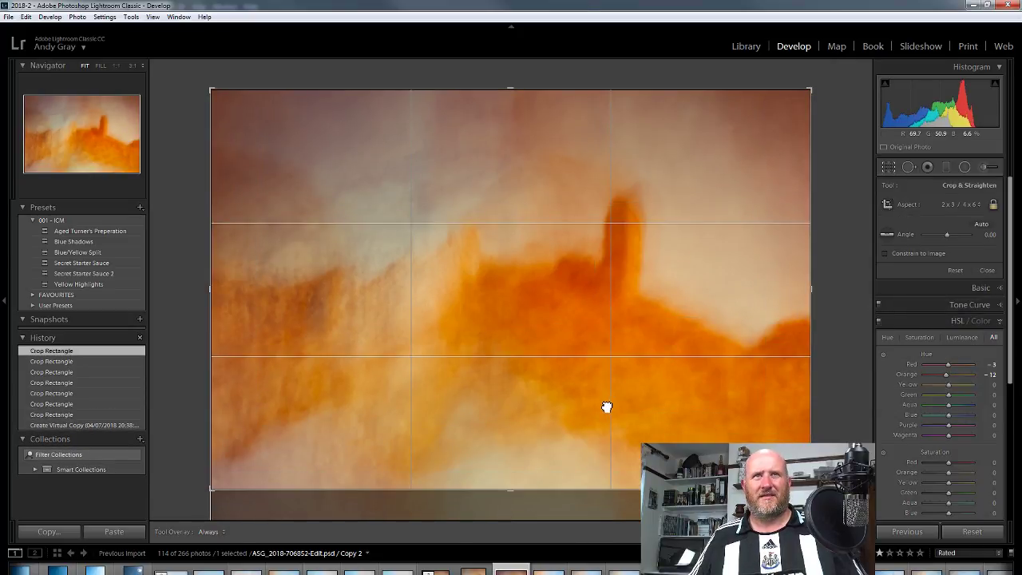
pyautogui.moveTo(619, 376)
pyautogui.mouseDown()
pyautogui.moveTo(620, 353)
pyautogui.moveTo(616, 382)
pyautogui.mouseUp()
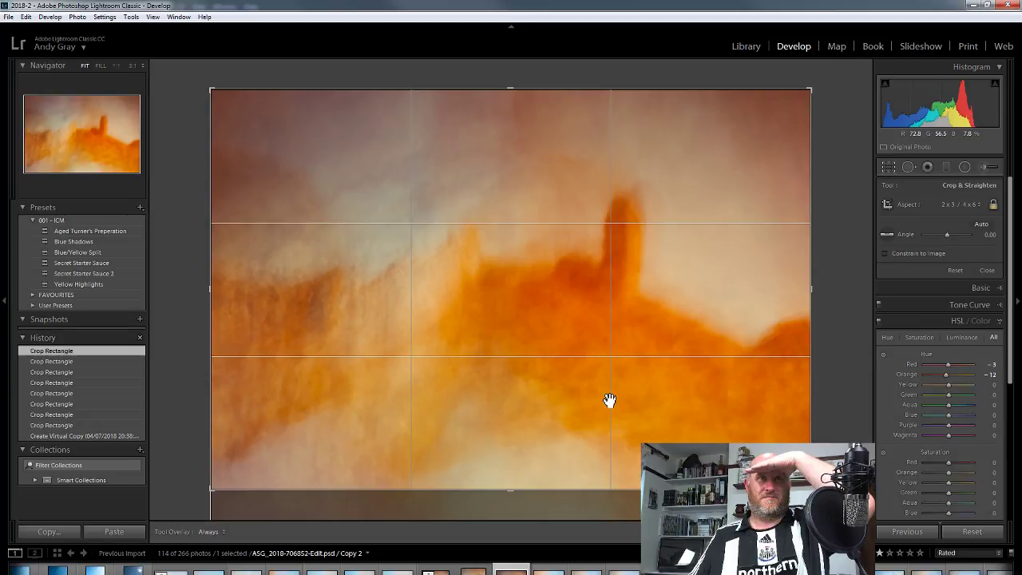
# - Try an 18 x 10 crop aspect, followed by a 2 x 3 crop enlarged towards the photo's upper and lower edges
pyautogui.click(961, 197)
pyautogui.click(908, 387)
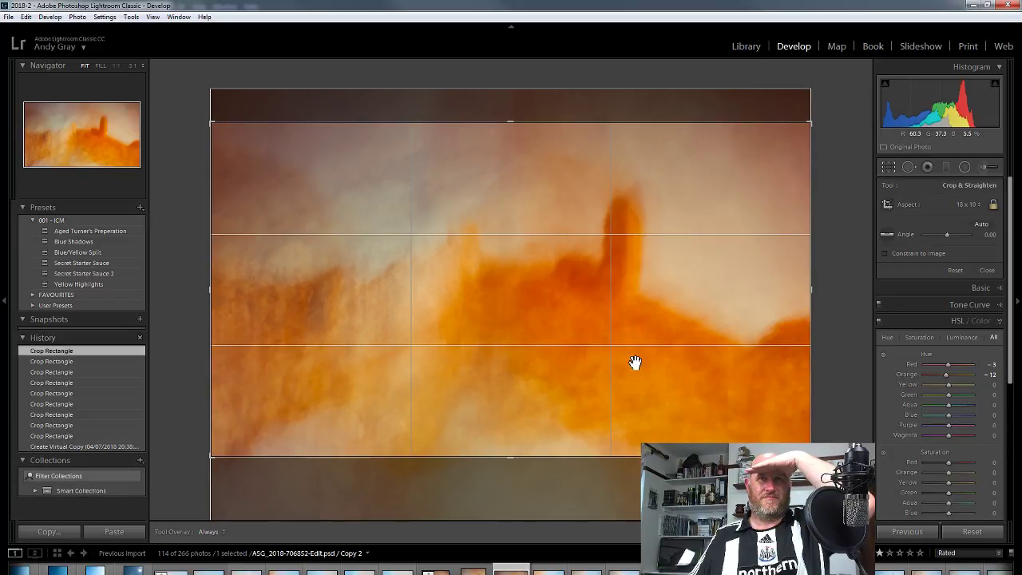
pyautogui.click(969, 205)
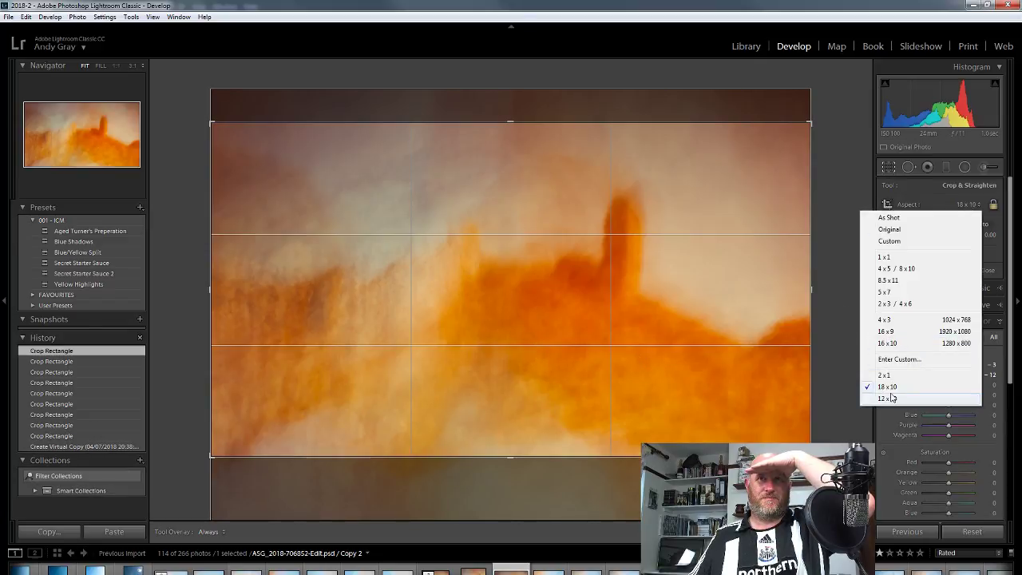
pyautogui.click(895, 303)
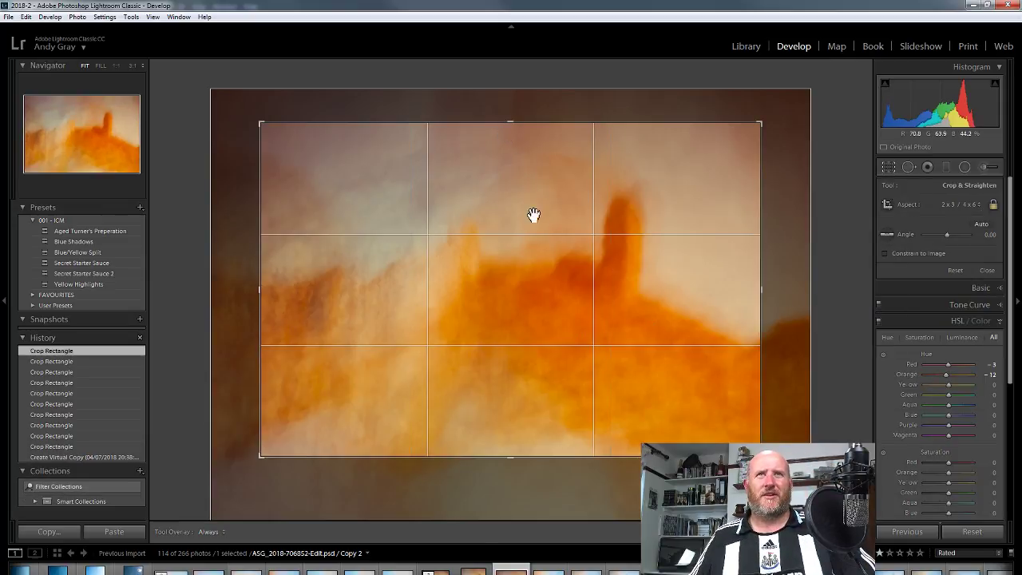
pyautogui.moveTo(504, 122); pyautogui.dragTo(509, 78)
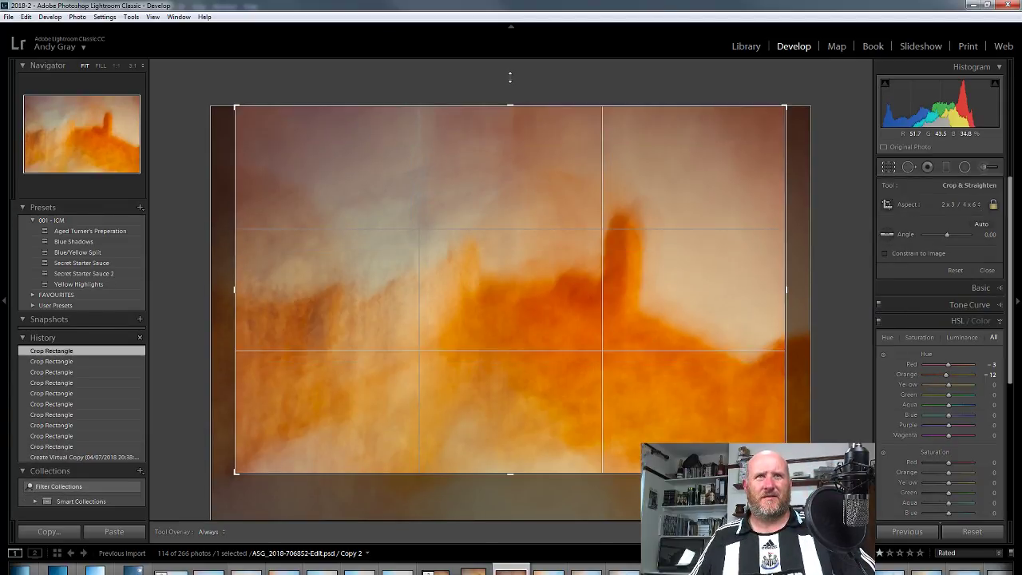
pyautogui.moveTo(509, 476); pyautogui.dragTo(502, 540)
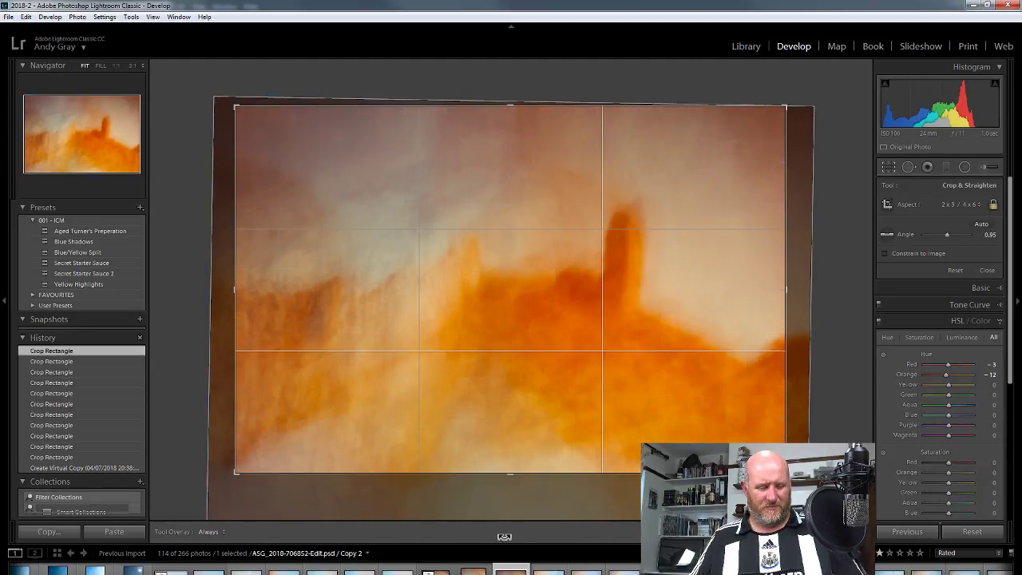
# - Reset the crop and apply a full-width 2 x 3 crop aligned with the photo's upper edge
pyautogui.rightClick(556, 401)
pyautogui.click(593, 49)
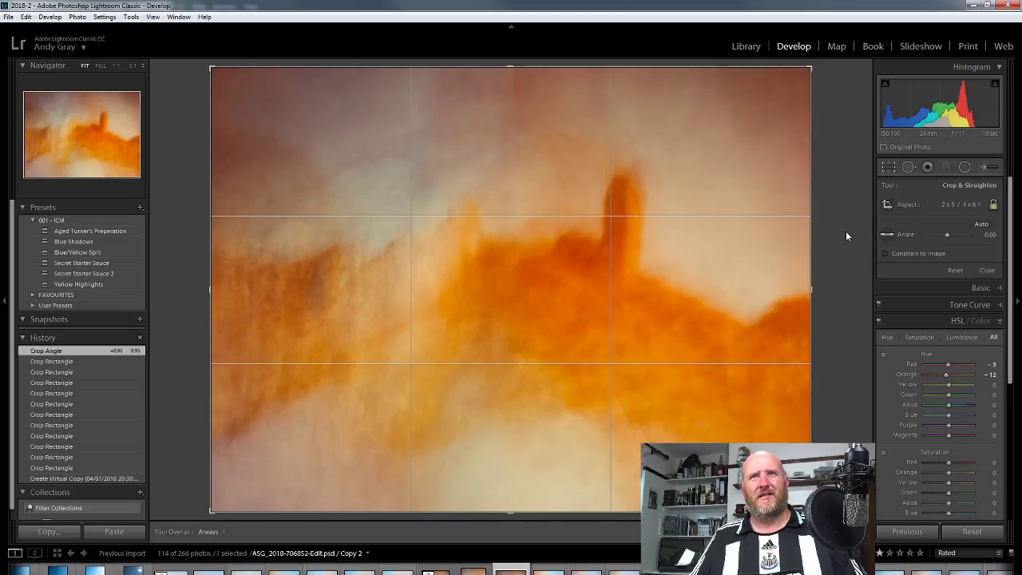
pyautogui.click(966, 204)
pyautogui.click(958, 212)
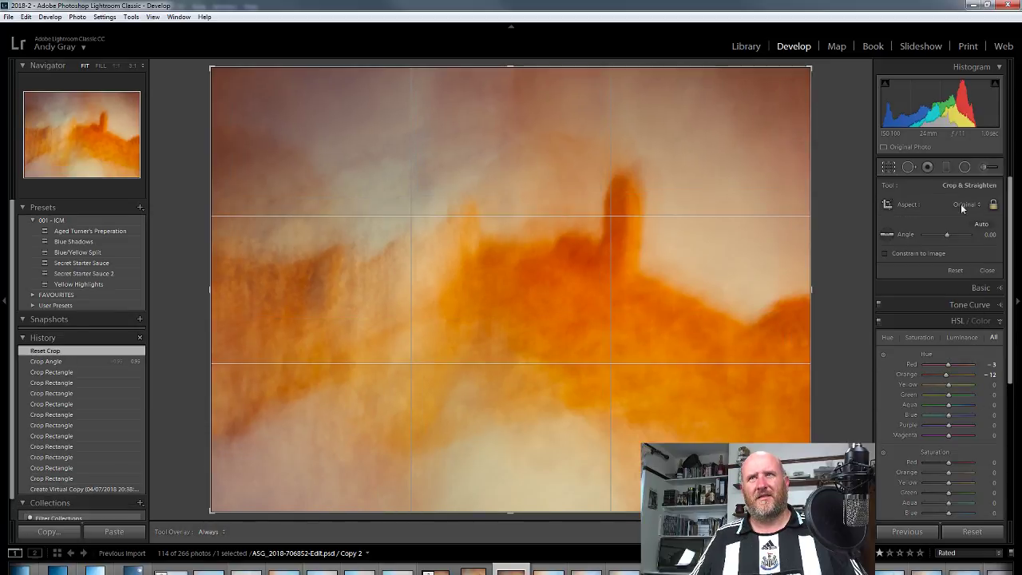
pyautogui.click(962, 204)
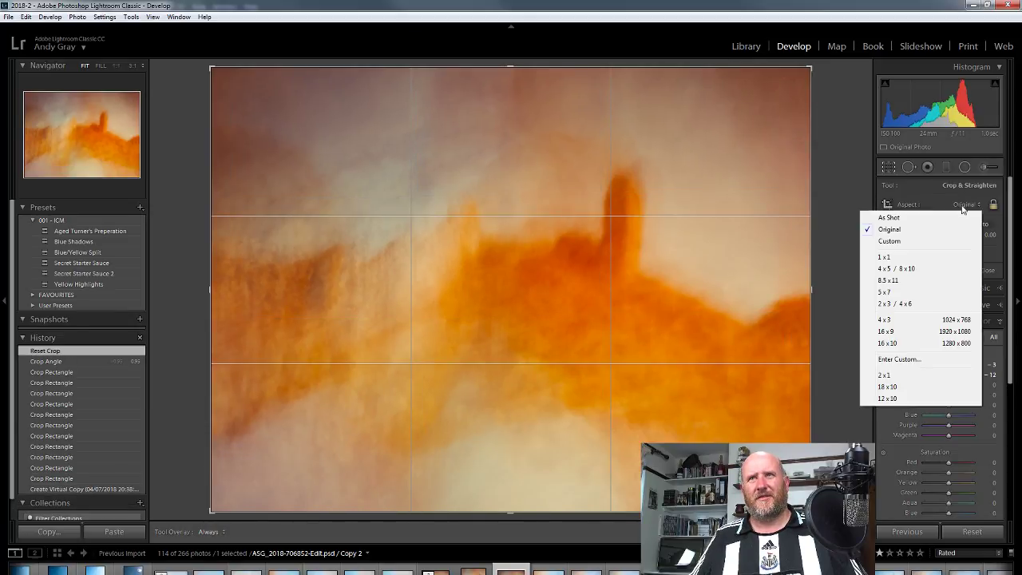
pyautogui.click(904, 304)
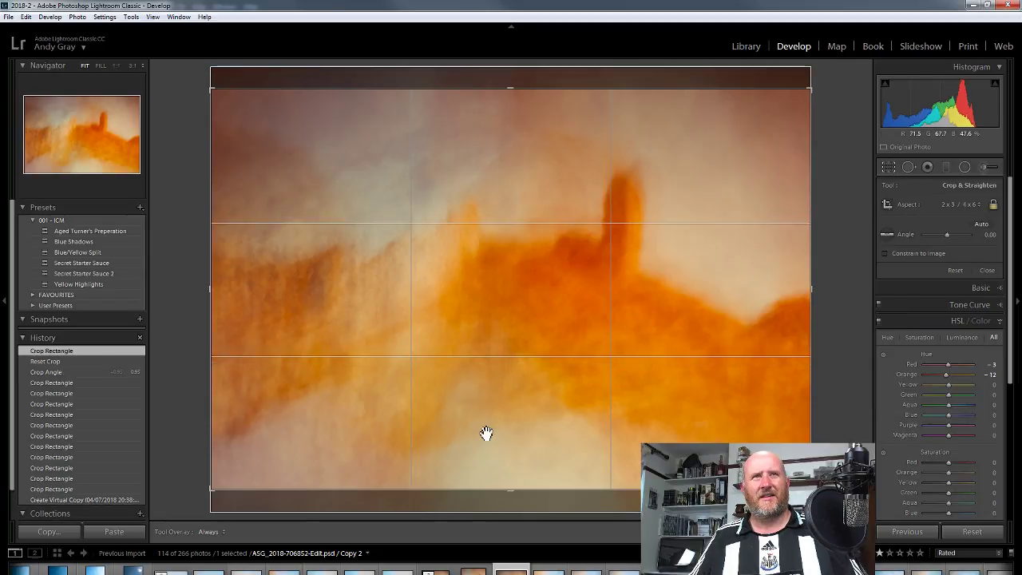
pyautogui.moveTo(548, 373)
pyautogui.mouseDown()
pyautogui.moveTo(540, 420)
pyautogui.moveTo(545, 389)
pyautogui.mouseUp()
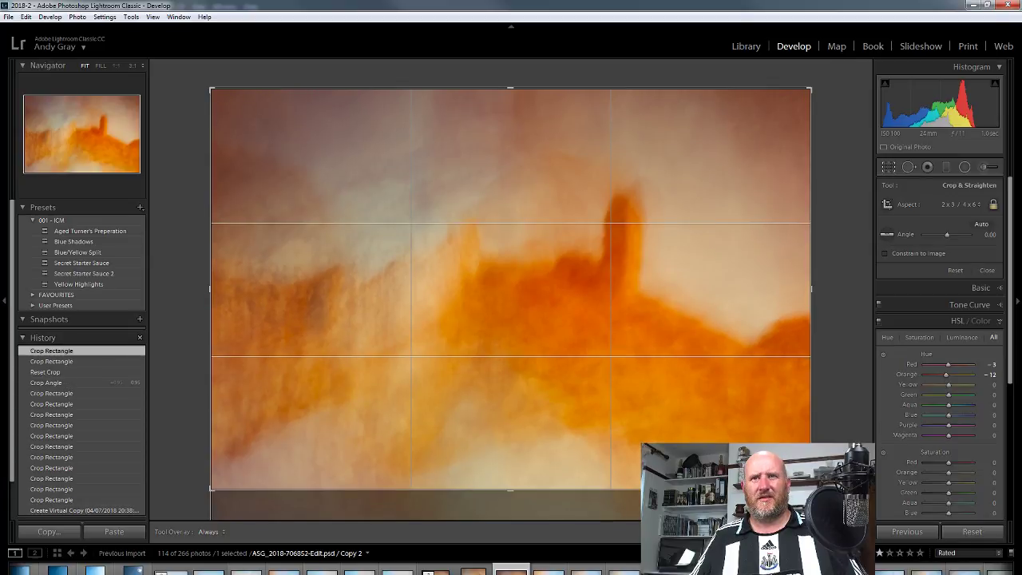
pyautogui.press('r')
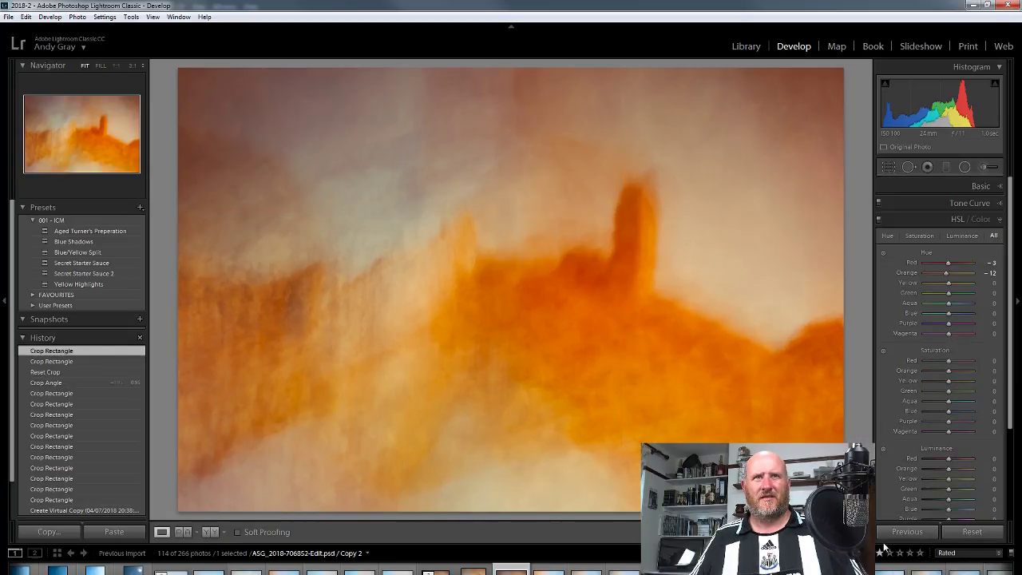
# - Add a graduated filter rising from the photo's lower edge to the castle's base, with exposure set to 0.17
pyautogui.click(946, 168)
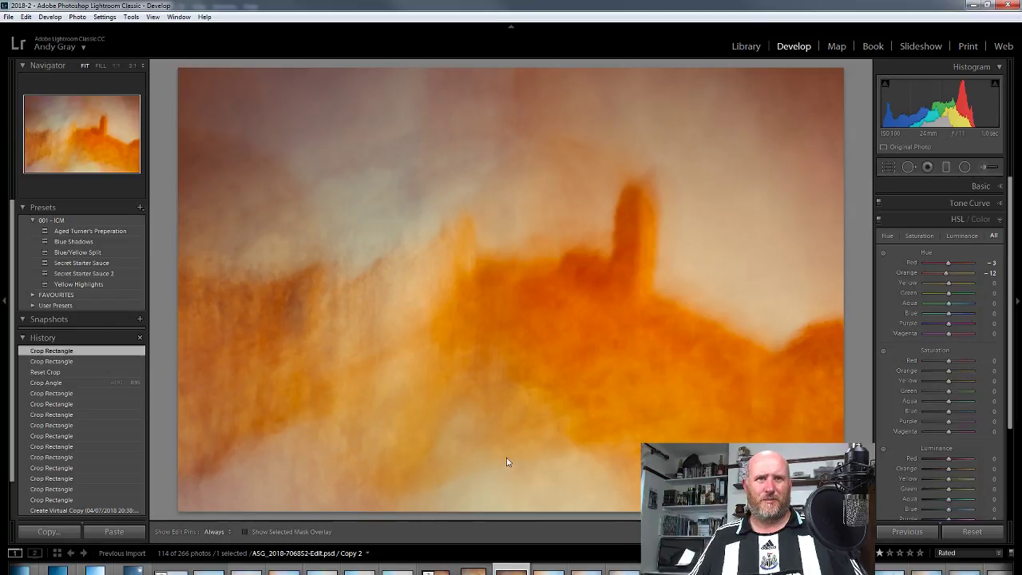
pyautogui.moveTo(502, 479); pyautogui.dragTo(500, 313)
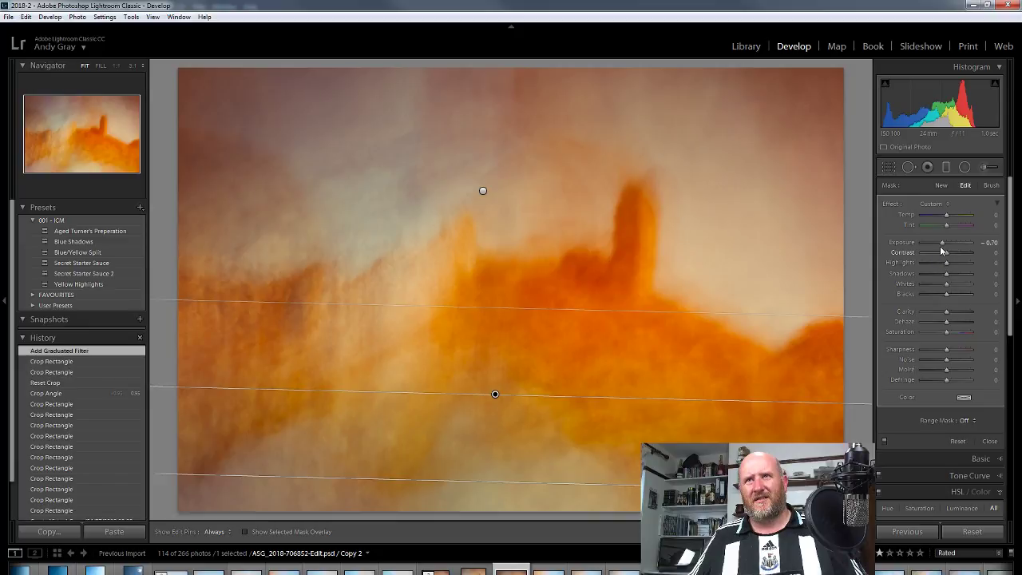
pyautogui.moveTo(942, 244); pyautogui.dragTo(948, 247)
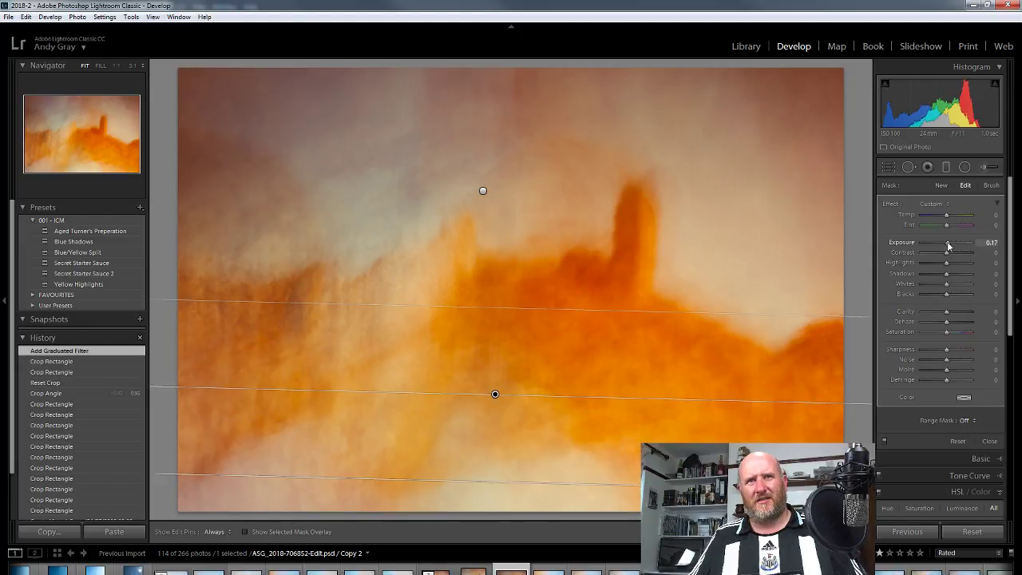
pyautogui.moveTo(945, 250); pyautogui.dragTo(945, 250)
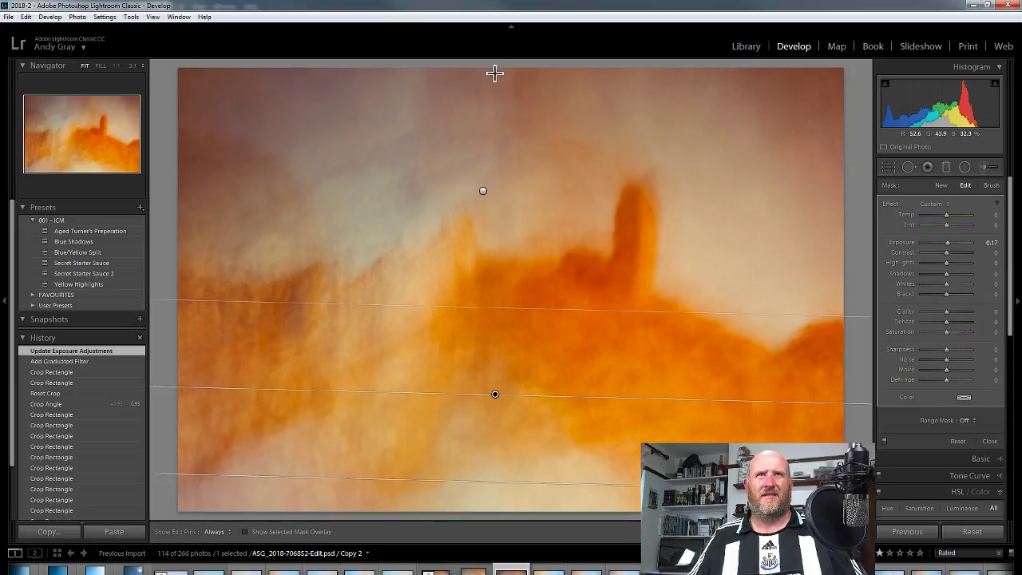
# - Add a graduated filter descending from the photo's upper edge into the sky, with exposure set to -0.26
pyautogui.moveTo(495, 74); pyautogui.dragTo(492, 130)
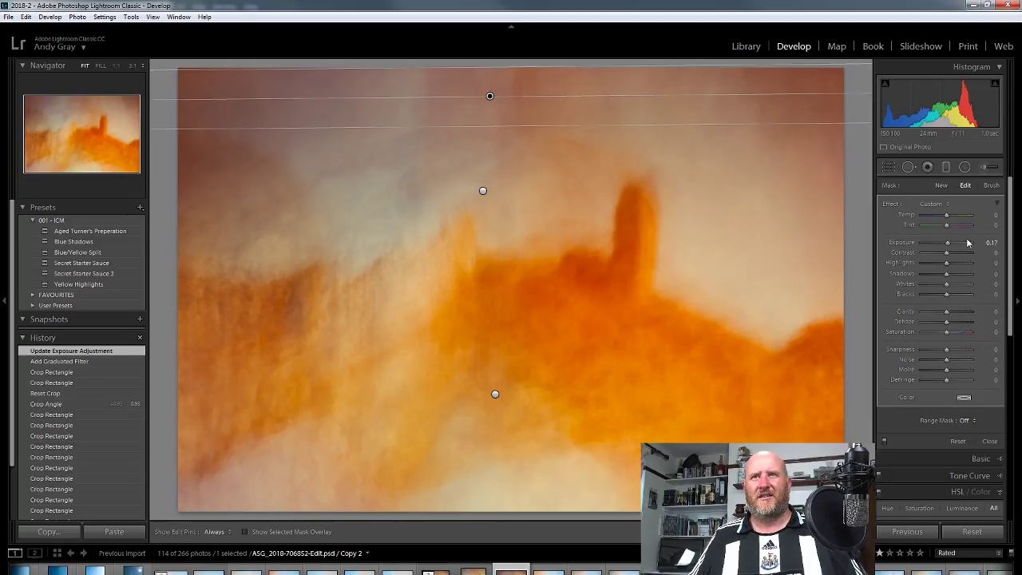
pyautogui.moveTo(947, 246); pyautogui.dragTo(945, 247)
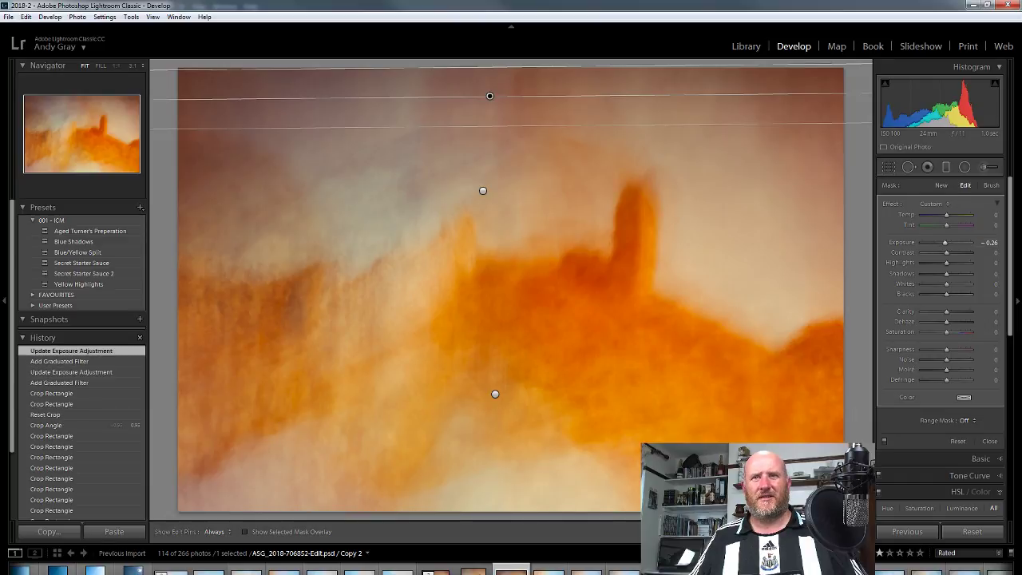
pyautogui.press('m')
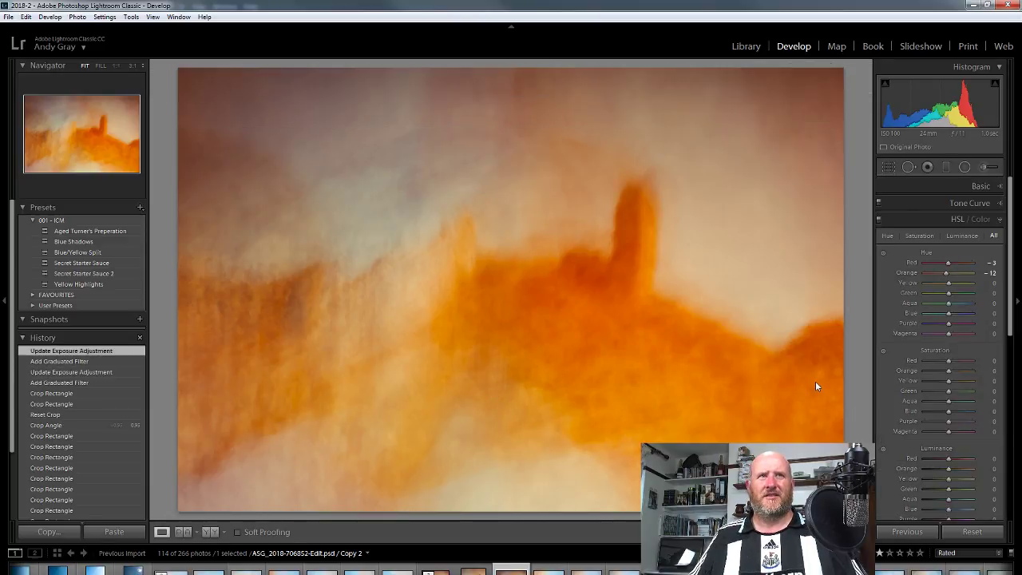